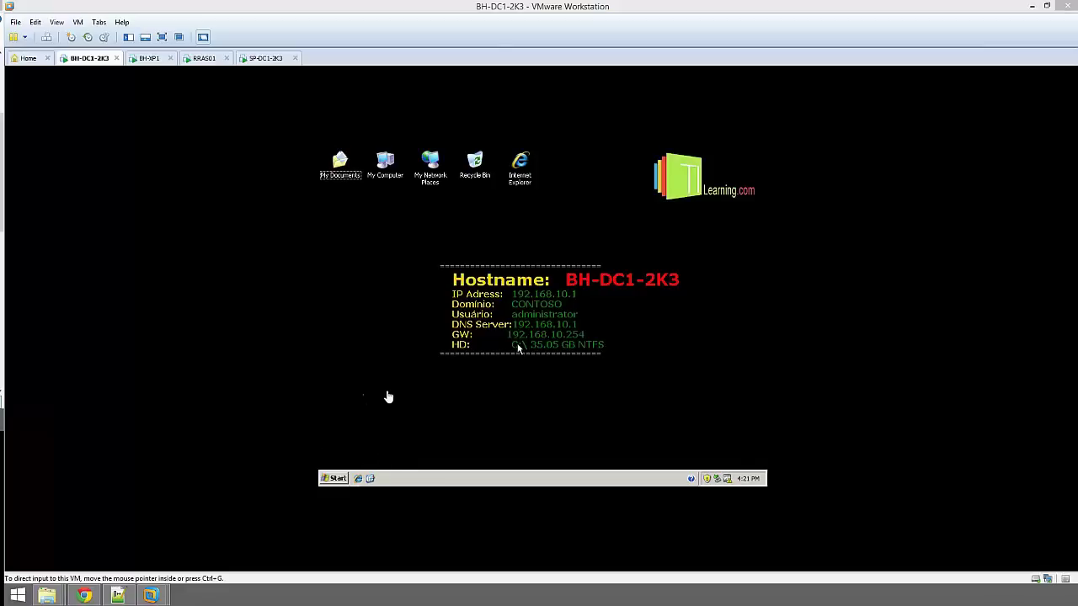
Cycle through the BH-XP1, RRAS01 and SP-DC1-2K3 tabs, then return to BH-DC1-2K3
click(144, 63)
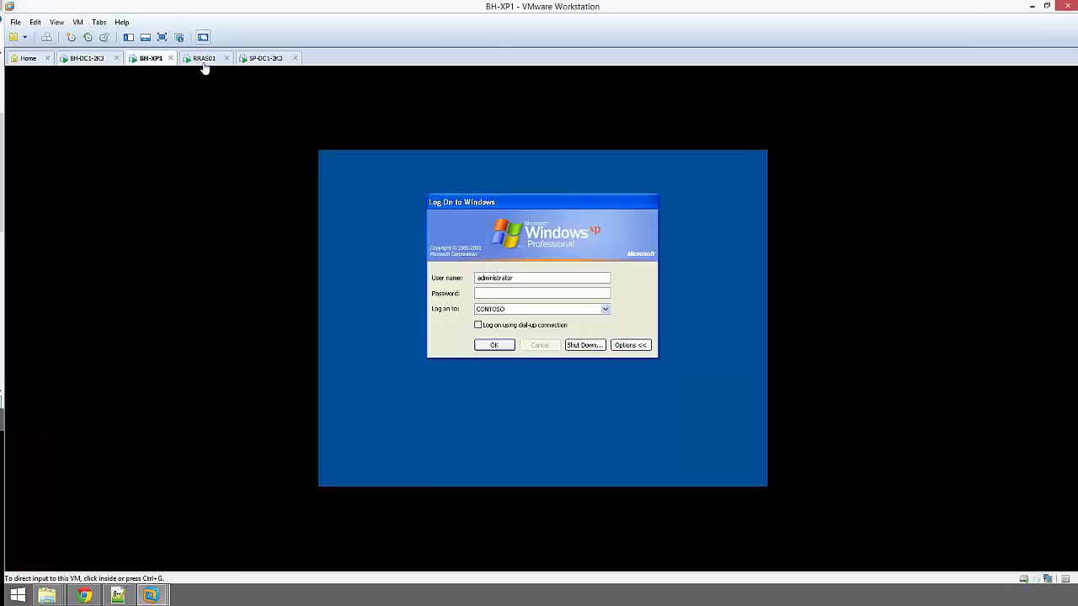
click(205, 63)
click(264, 62)
click(91, 60)
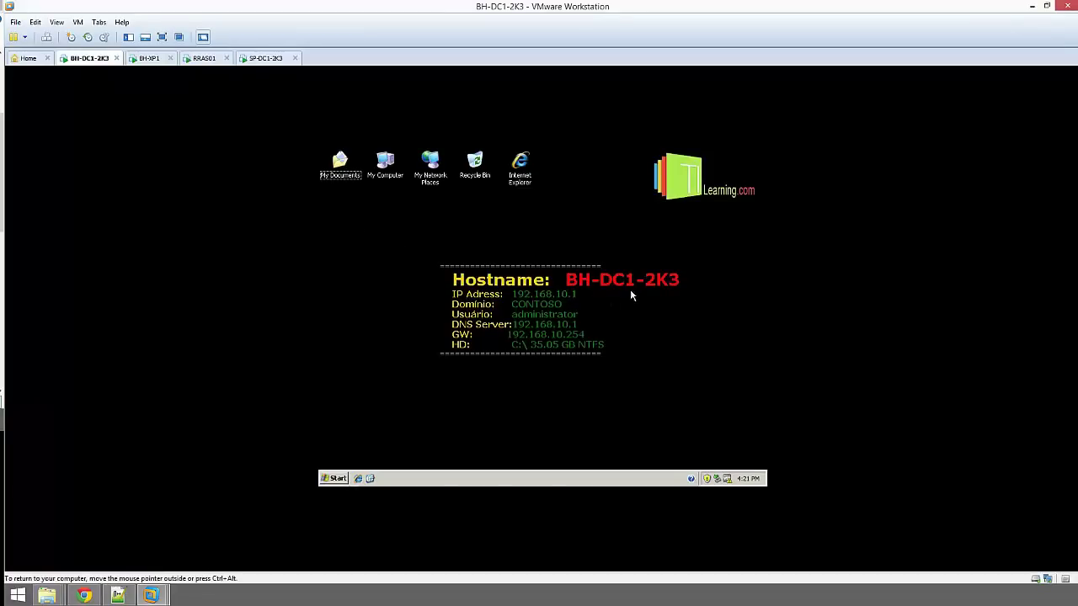
Open the Virtual Network Editor and select the host-only VMnet5 network on 192.168.10.0
click(36, 23)
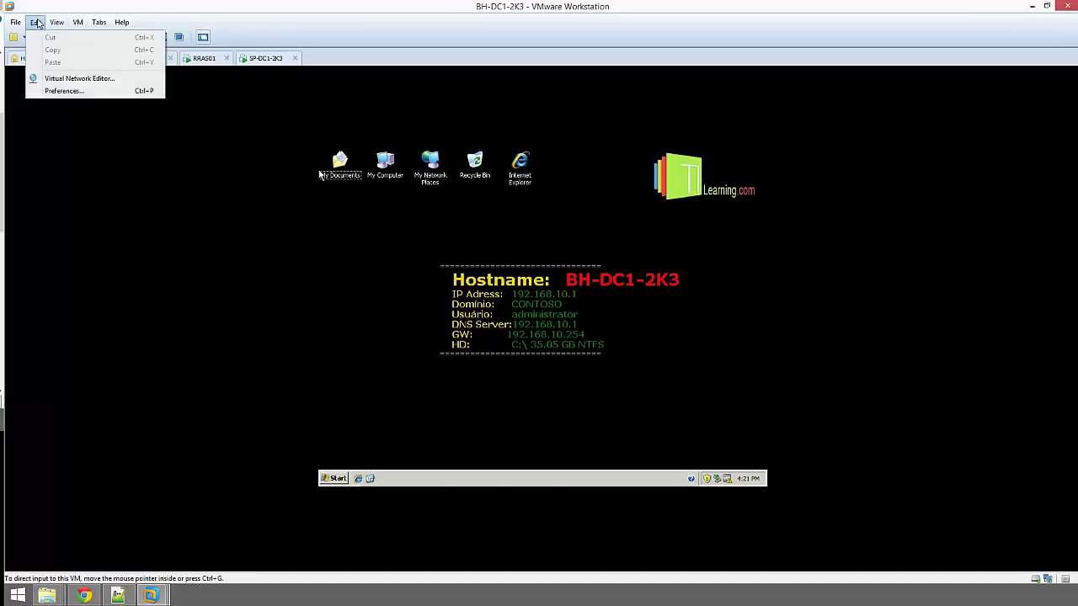
click(73, 78)
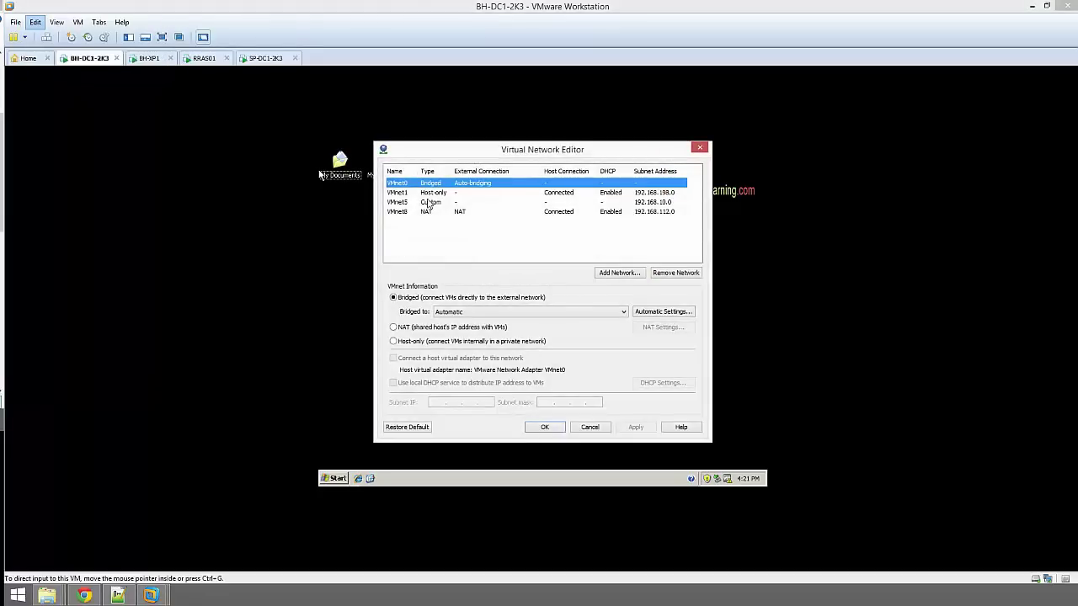
click(425, 204)
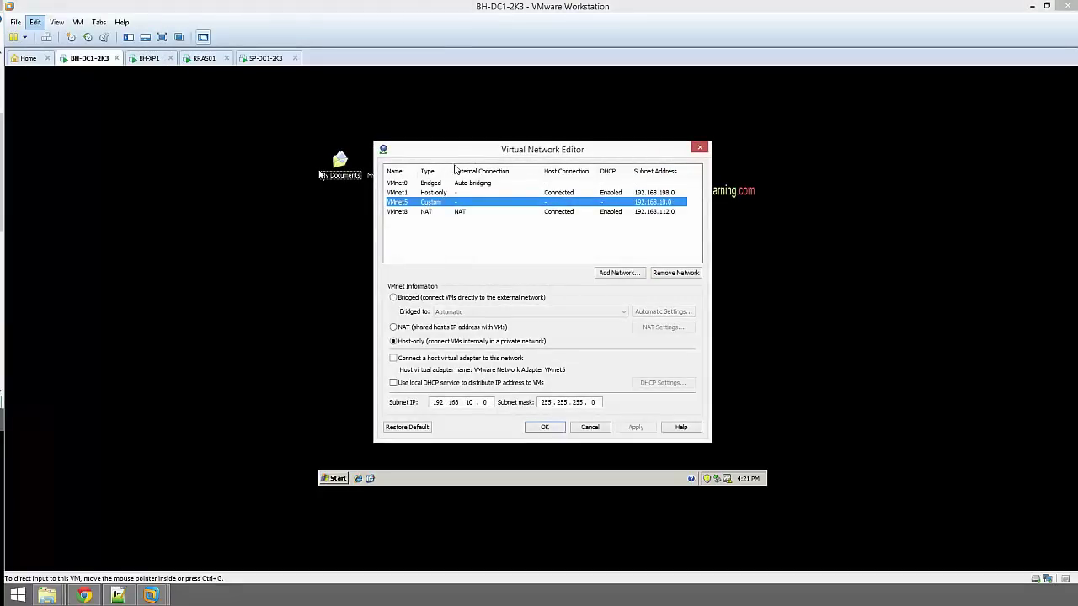
drag(463, 154, 489, 152)
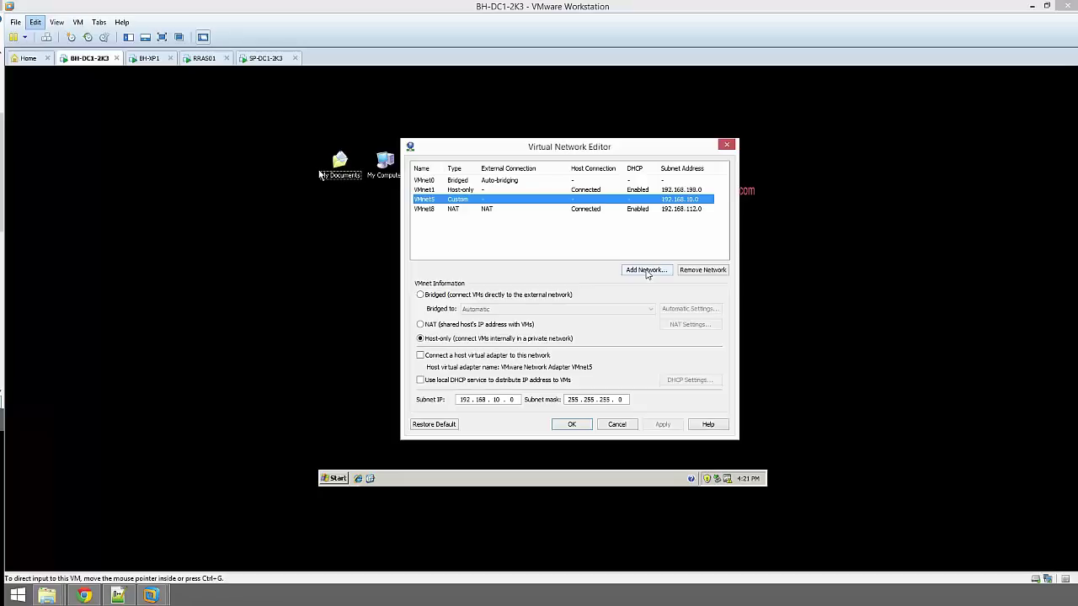
Add VMnet6 with no host adapter connection, DHCP off, and subnet 192.168.20.0
click(647, 272)
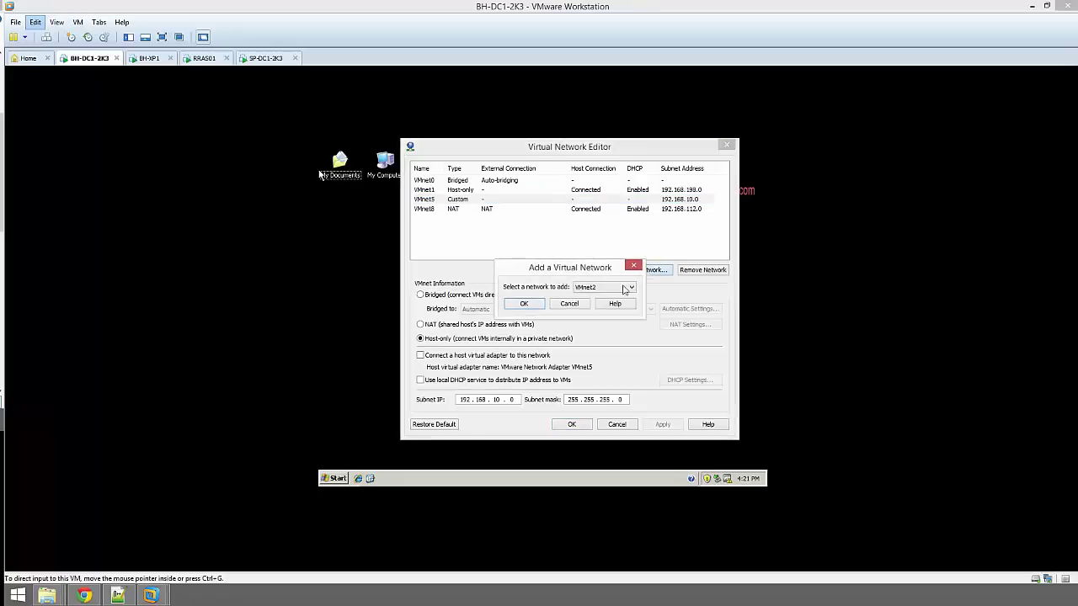
click(619, 287)
click(604, 320)
click(525, 304)
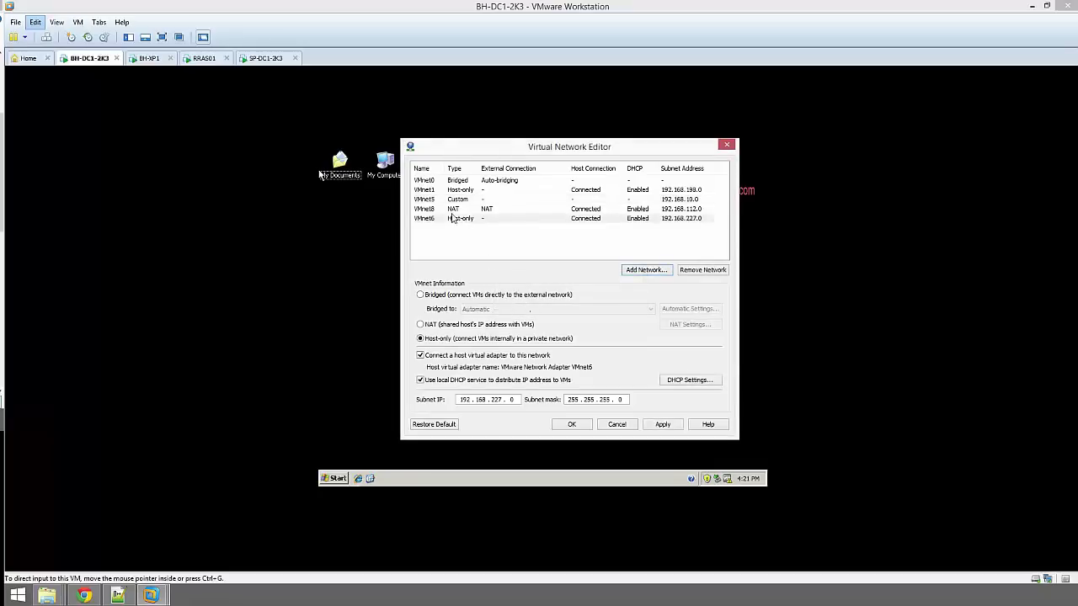
click(420, 355)
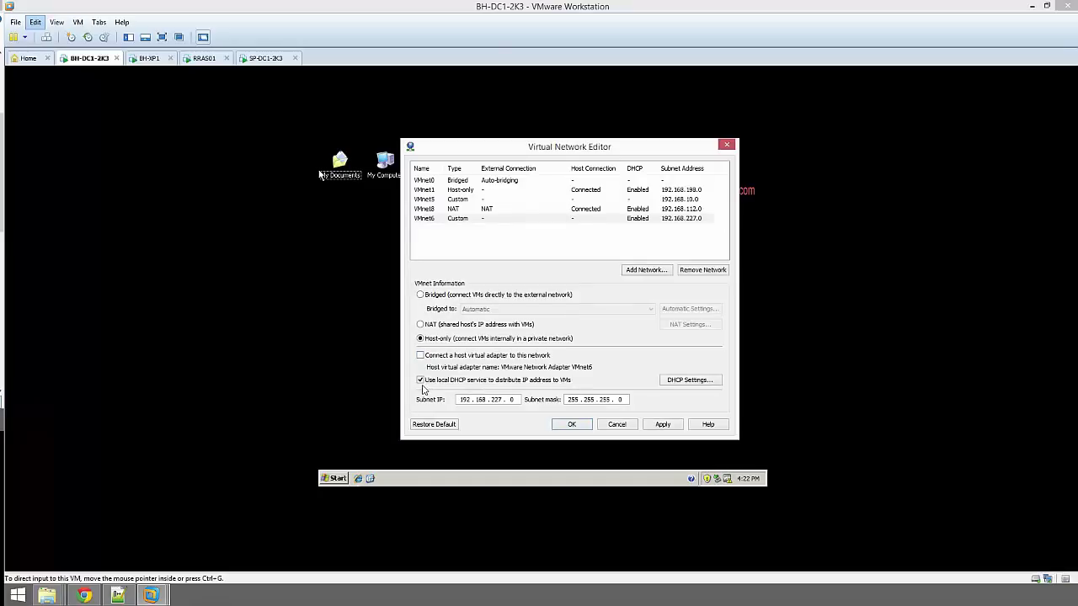
click(420, 380)
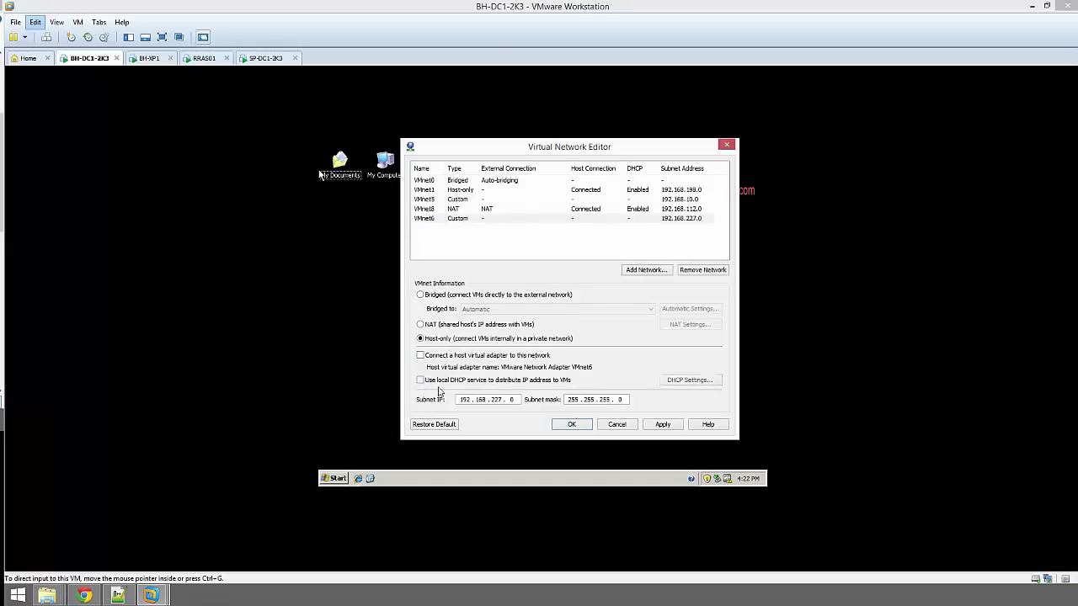
double_click(493, 400)
text(20)
Apply the VMnet6 changes and close the Virtual Network Editor
click(452, 220)
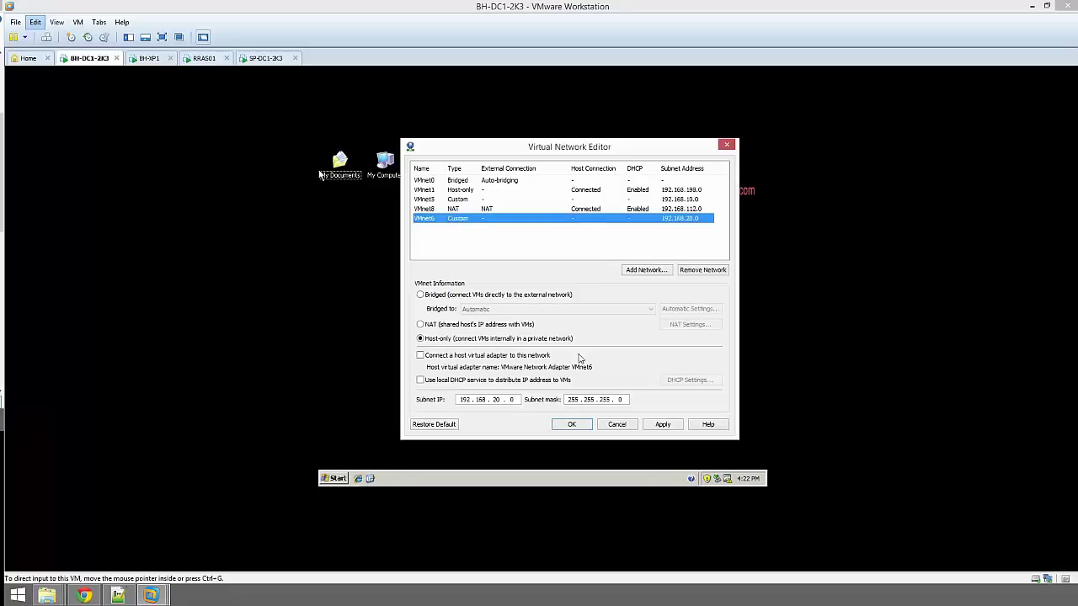
click(664, 429)
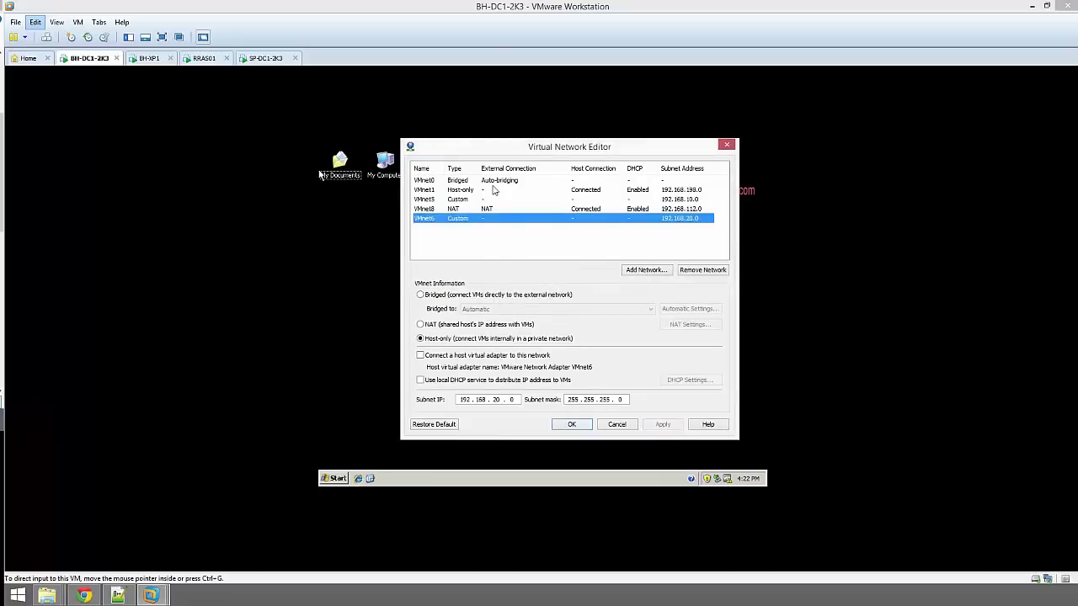
click(447, 199)
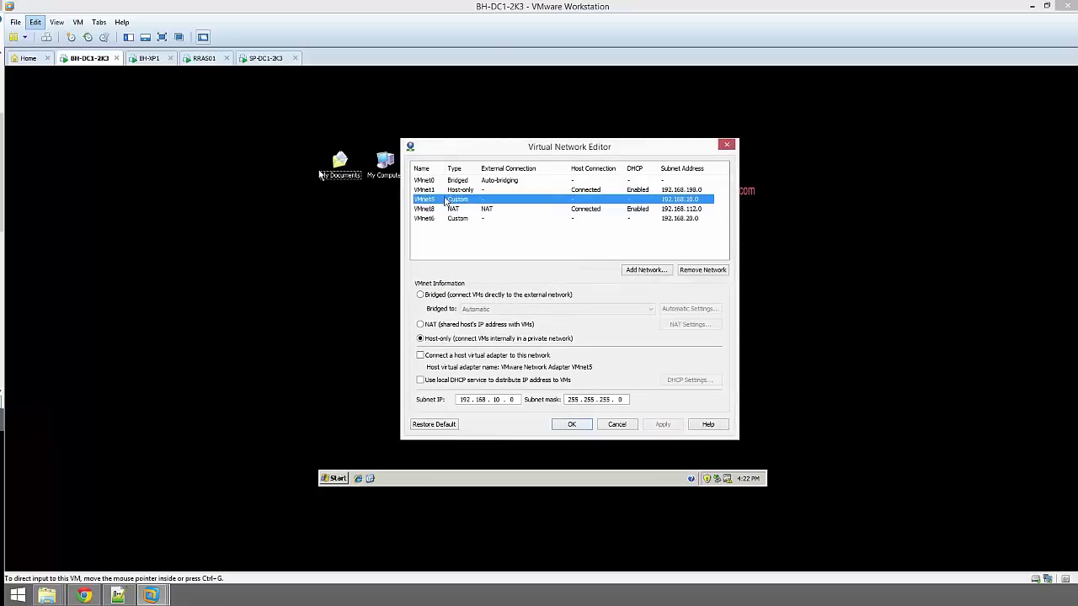
click(444, 221)
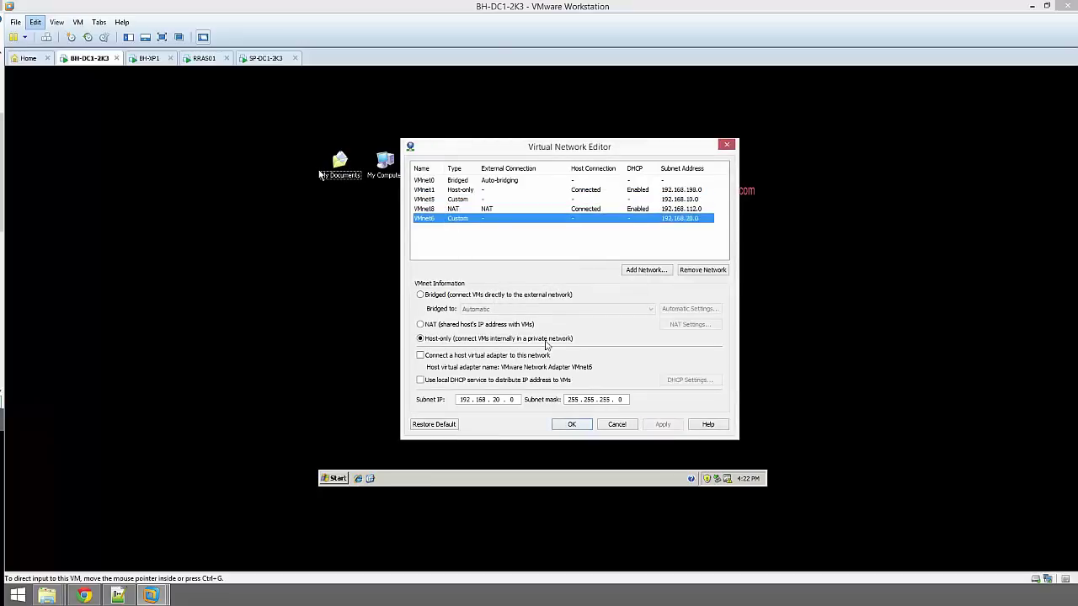
click(571, 424)
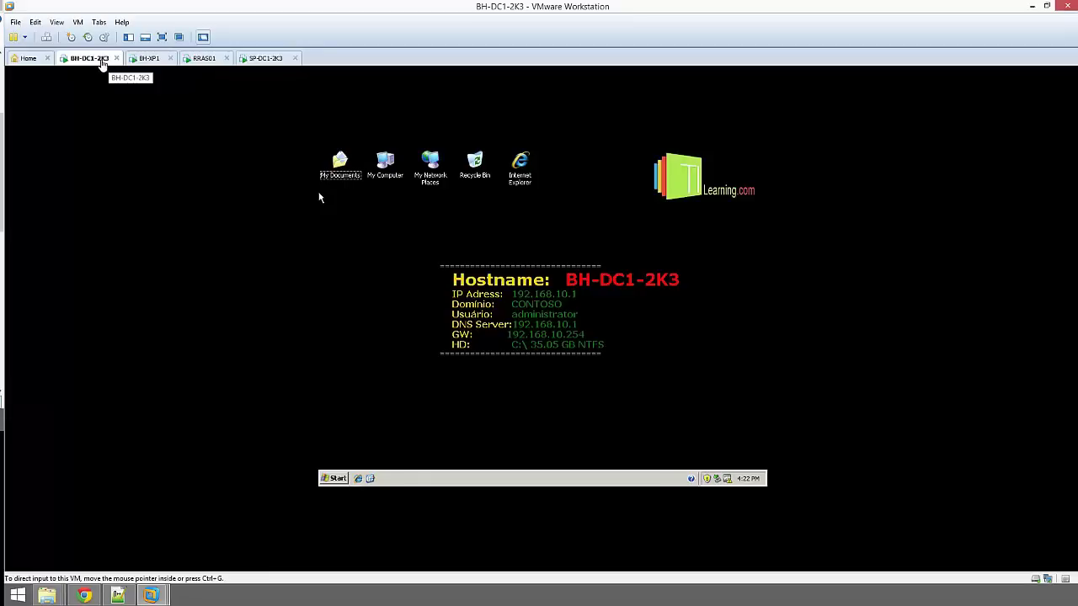
Set BH-DC1-2K3's network adapter to custom VMnet5, then switch to the BH-XP1 machine
right_click(102, 64)
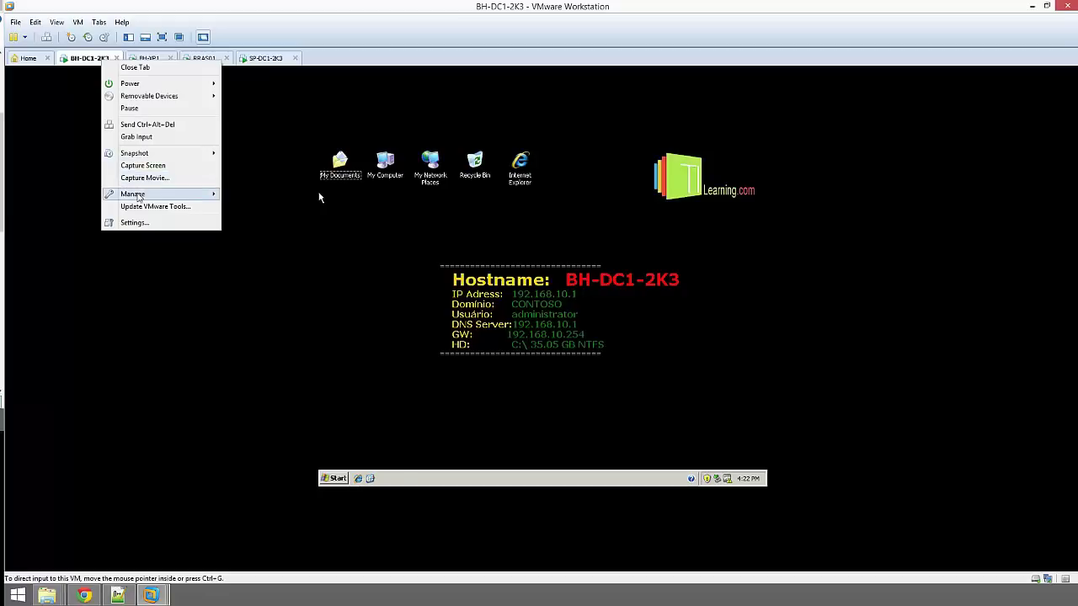
mouse_move(140, 195)
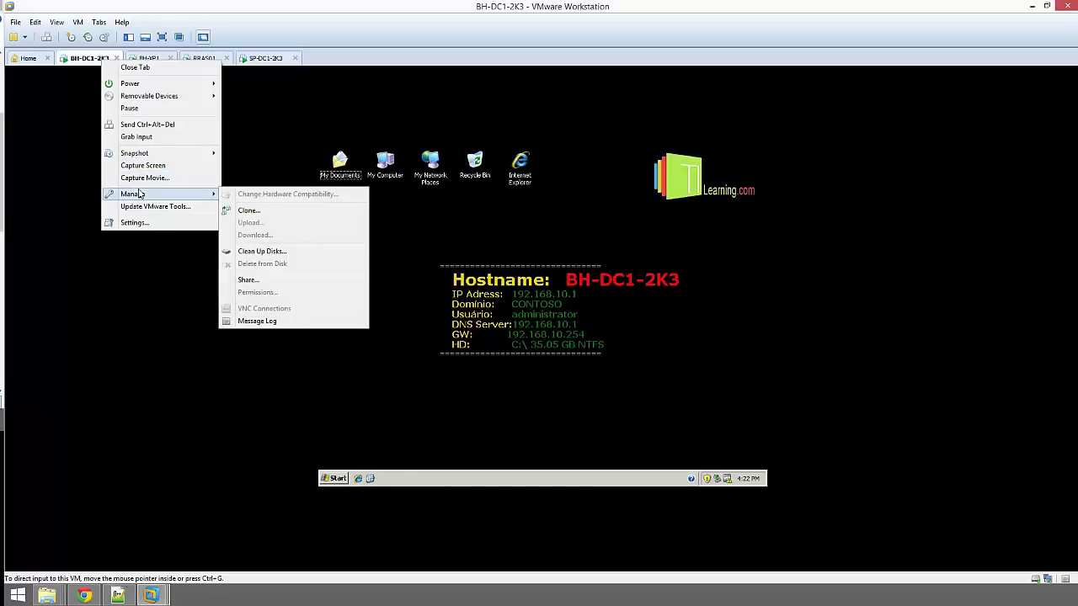
click(133, 223)
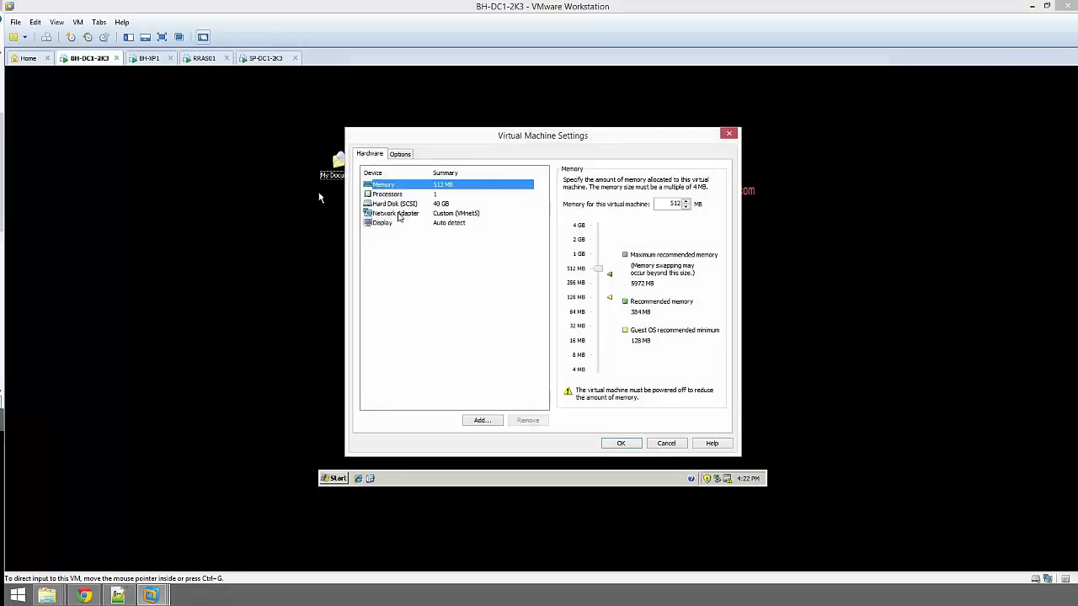
click(397, 213)
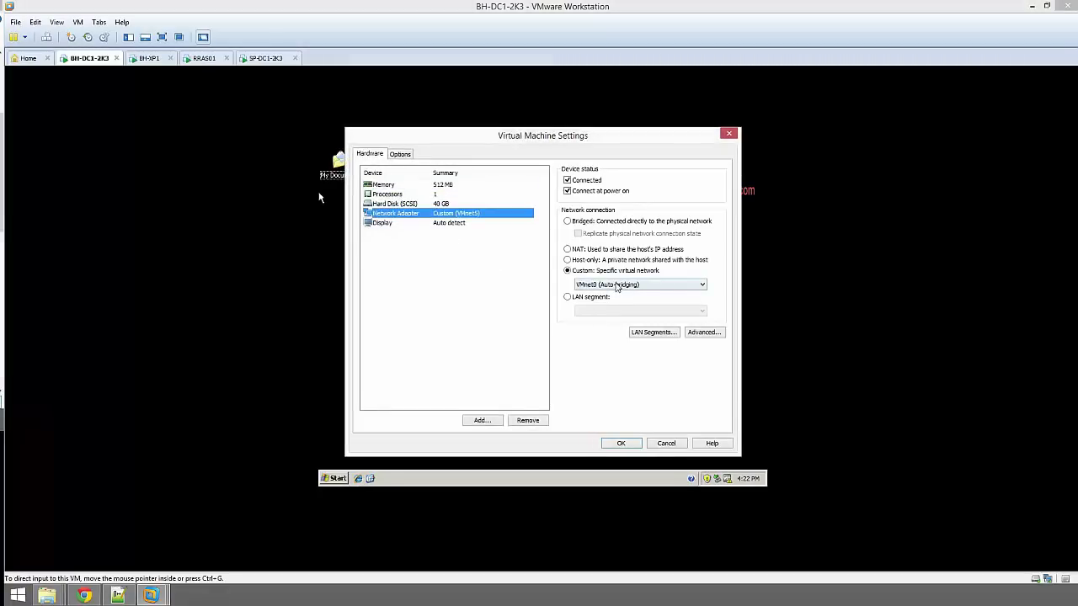
click(617, 285)
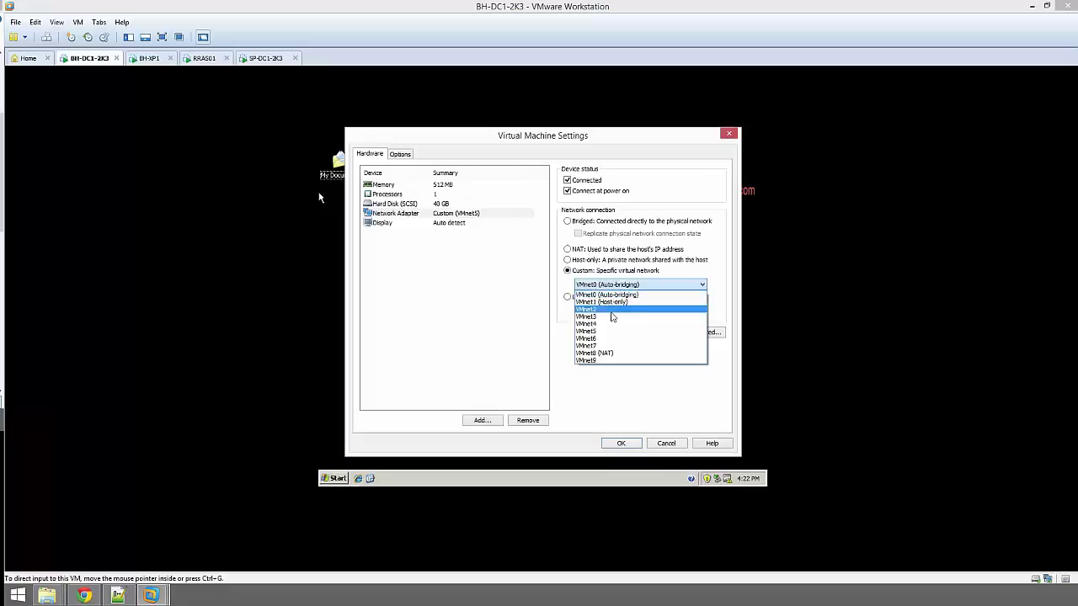
click(610, 336)
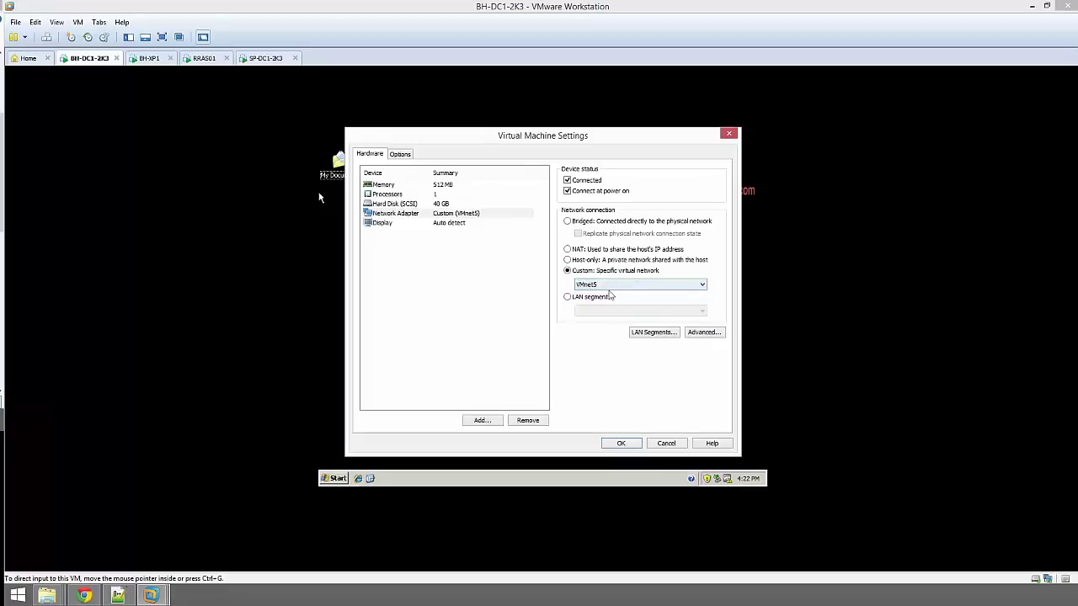
click(628, 443)
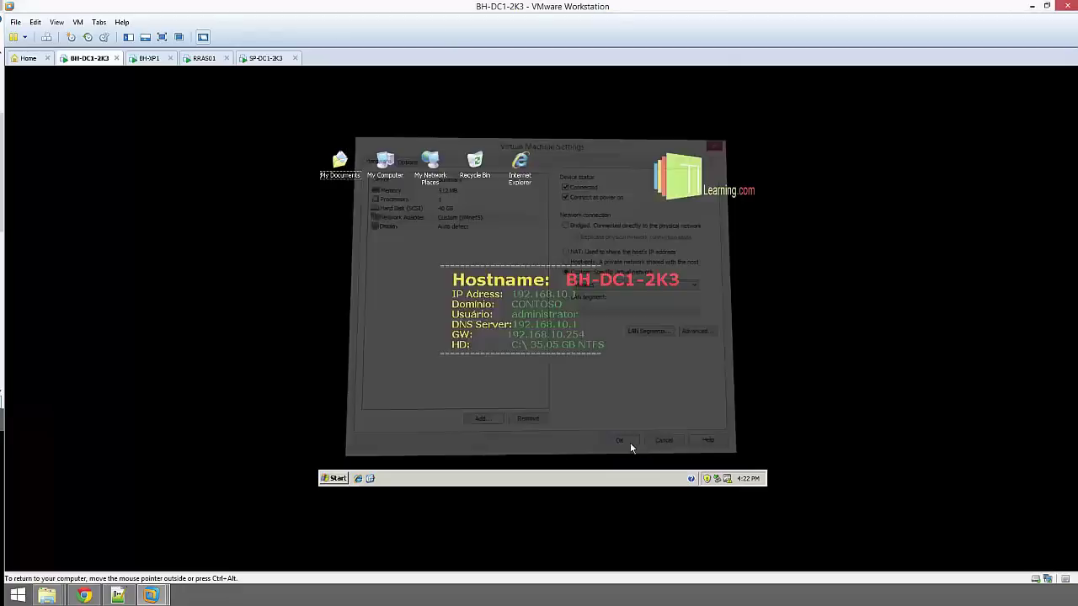
click(149, 59)
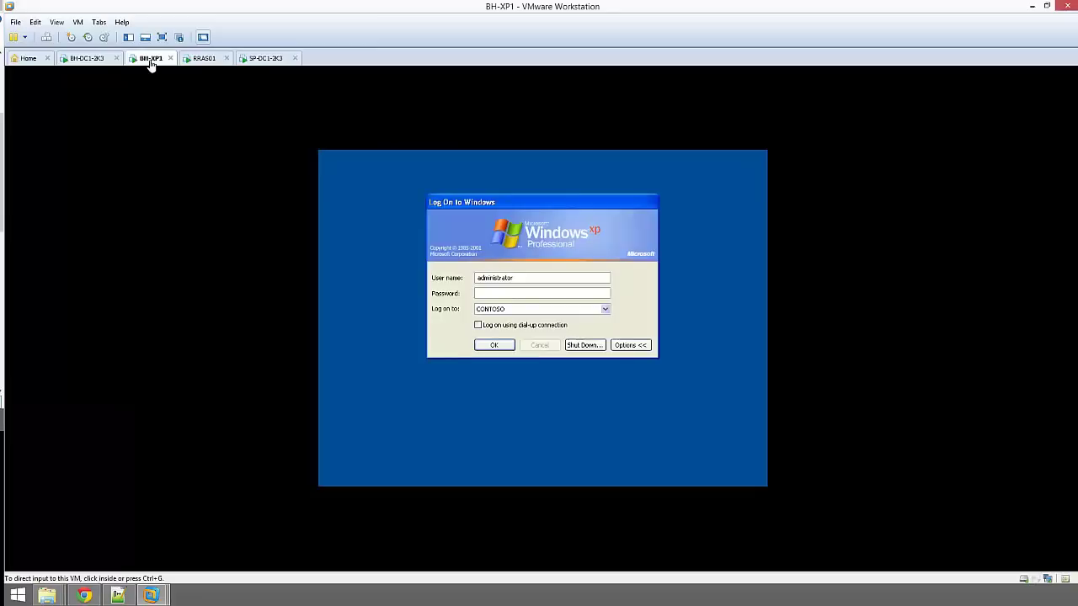
Set BH-XP1's network adapter to custom VMnet5, then switch to the RRAS01 machine
right_click(152, 64)
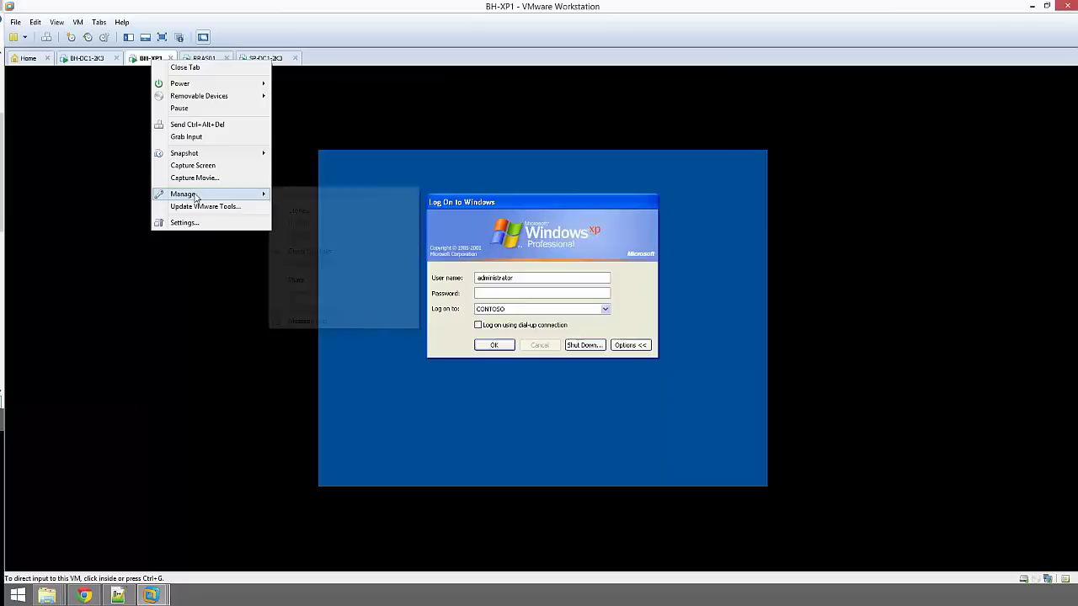
click(184, 224)
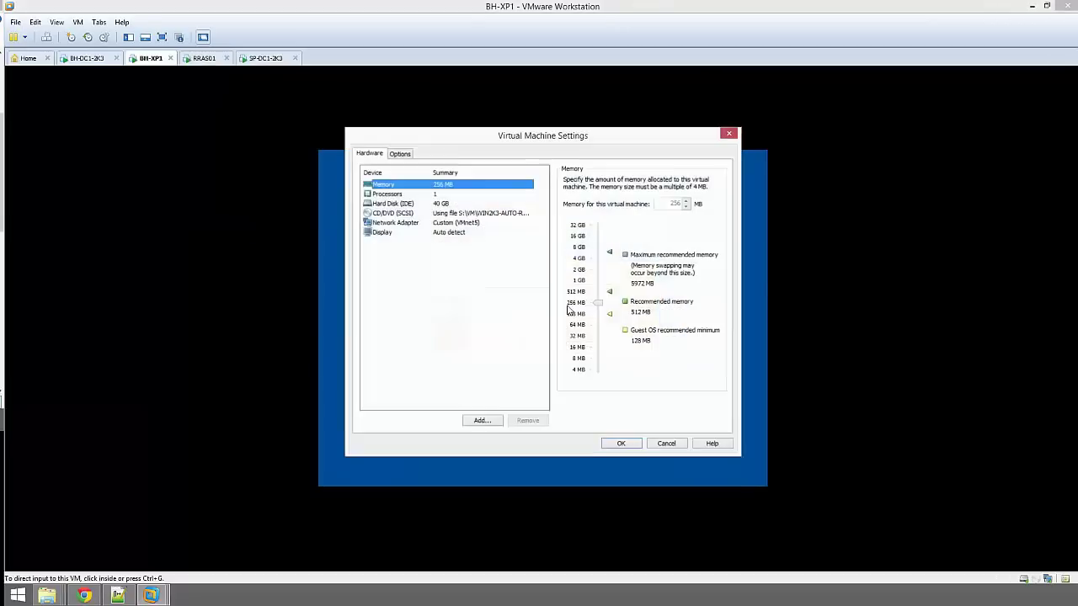
click(455, 223)
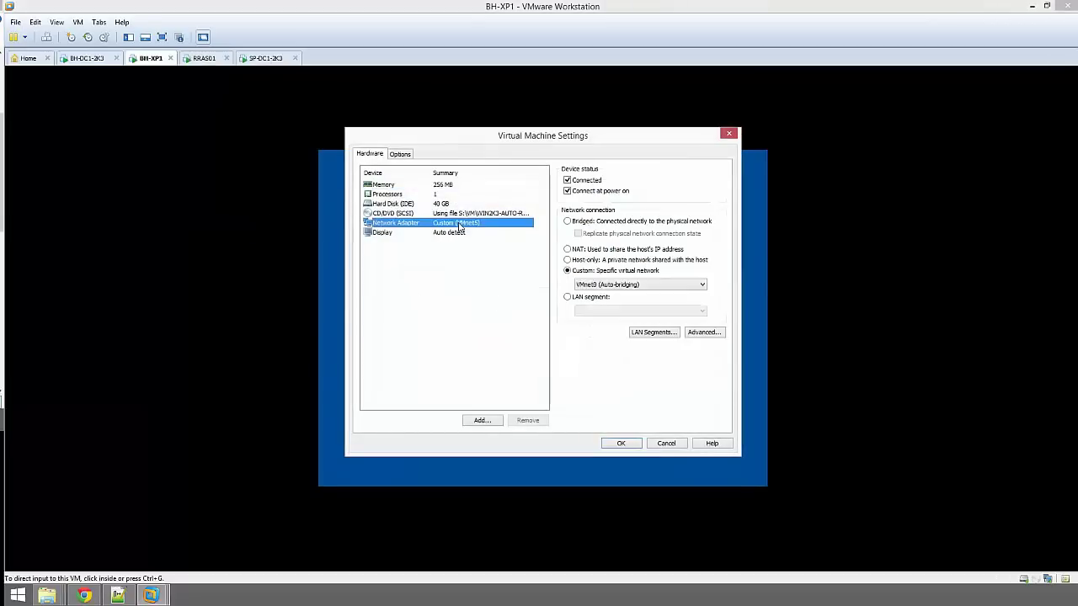
click(603, 287)
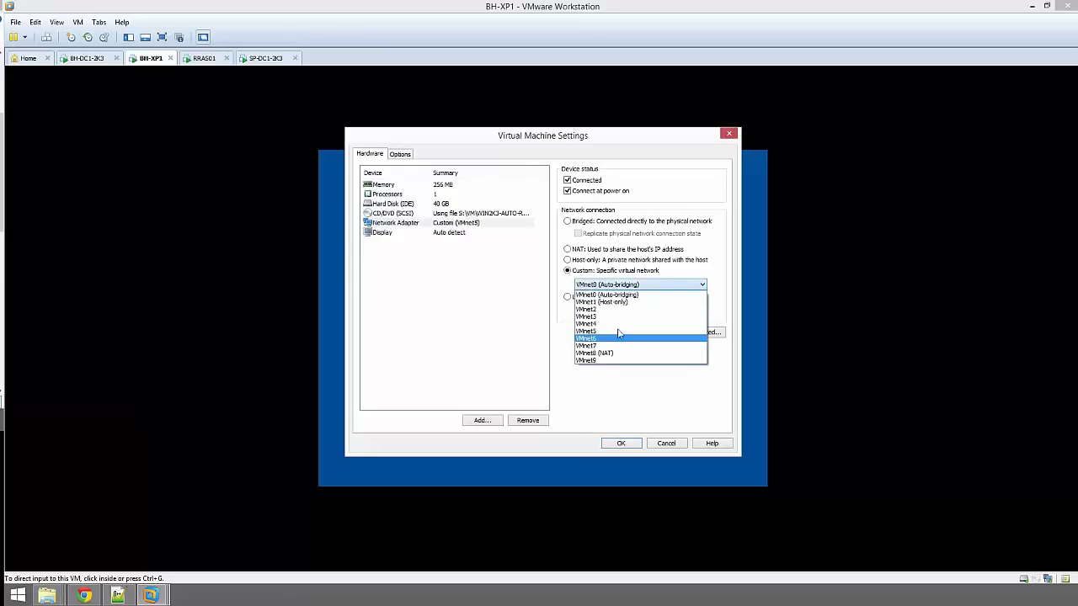
click(622, 335)
click(621, 444)
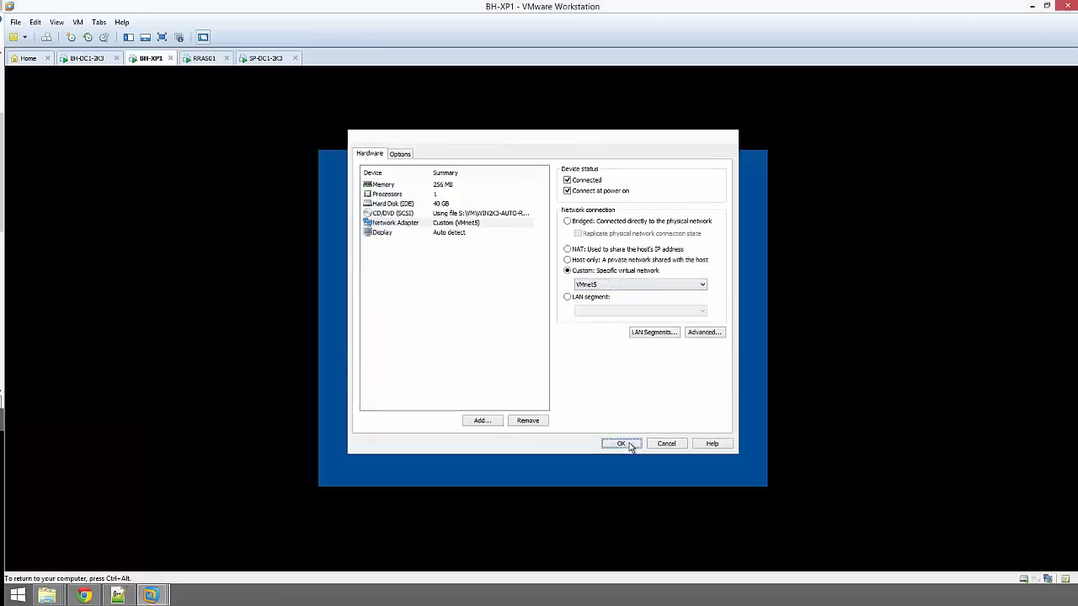
click(206, 59)
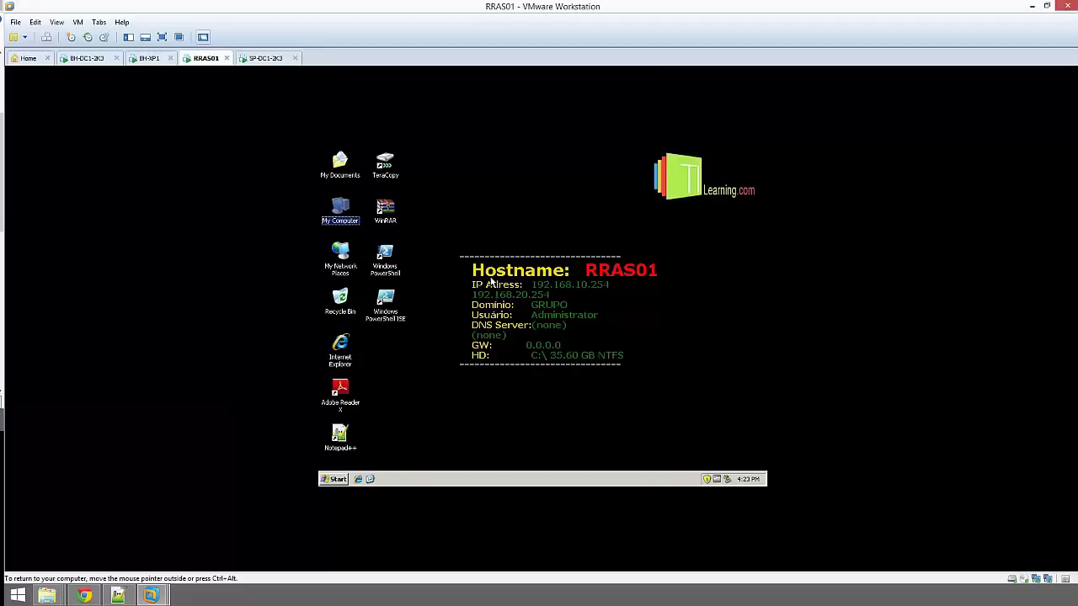
Open RRAS01's Network Connections, showing the VMNET5 and VMNET6 LANs, then bring up the RRAS01 tab menu
click(397, 244)
right_click(343, 255)
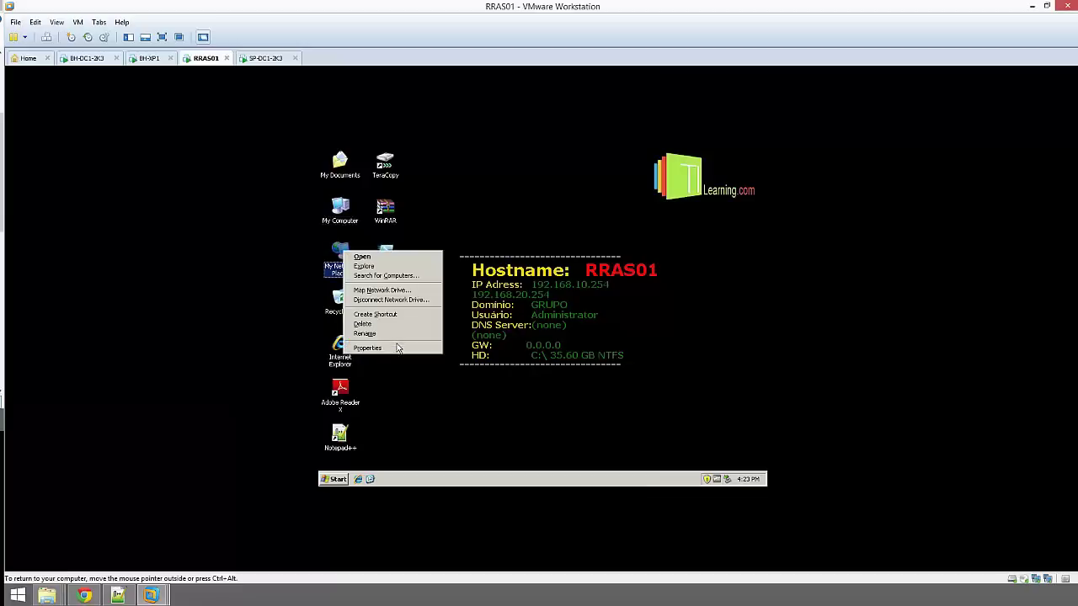
click(425, 342)
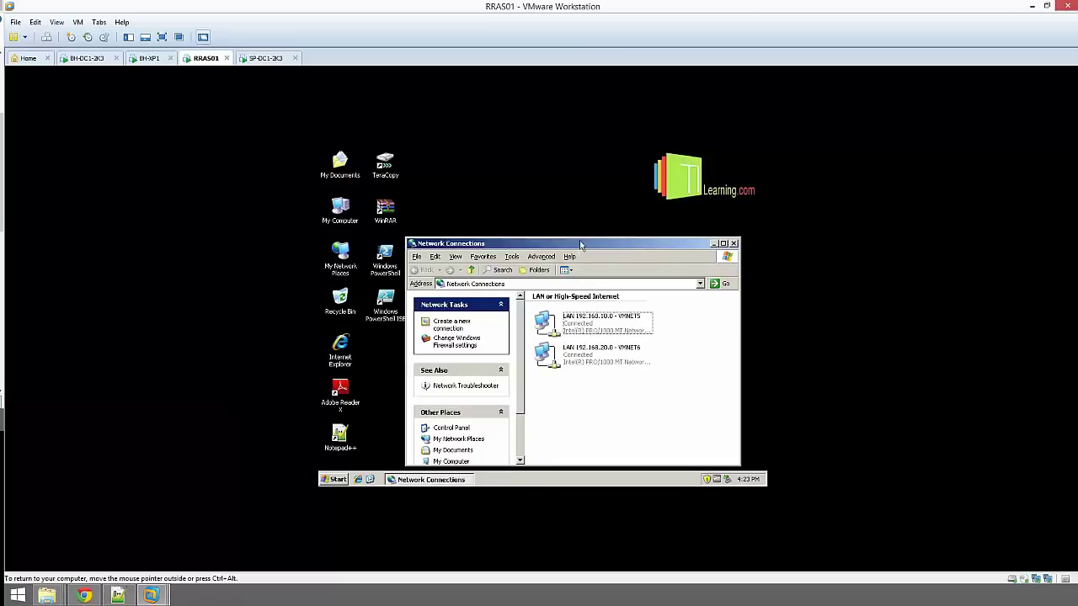
drag(579, 242, 580, 159)
click(600, 245)
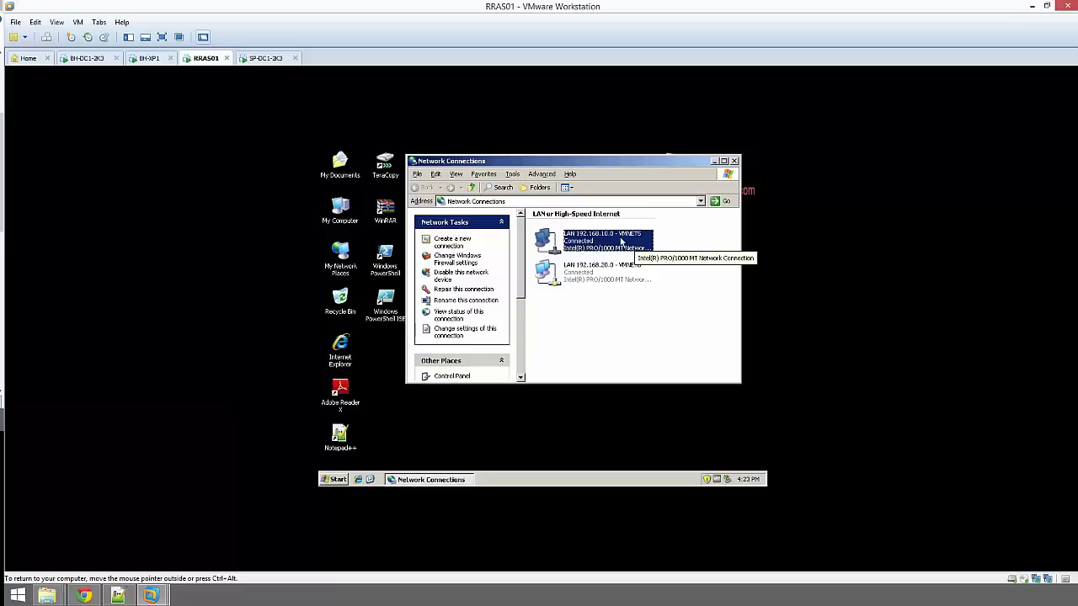
right_click(206, 61)
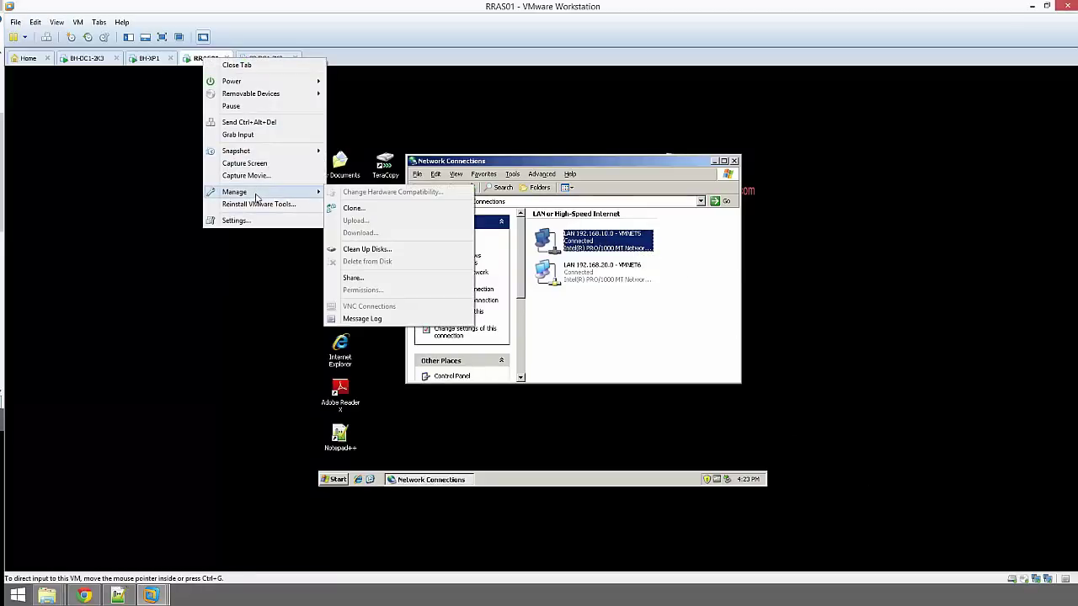
Disconnect RRAS01's first network adapter and save the settings
click(254, 221)
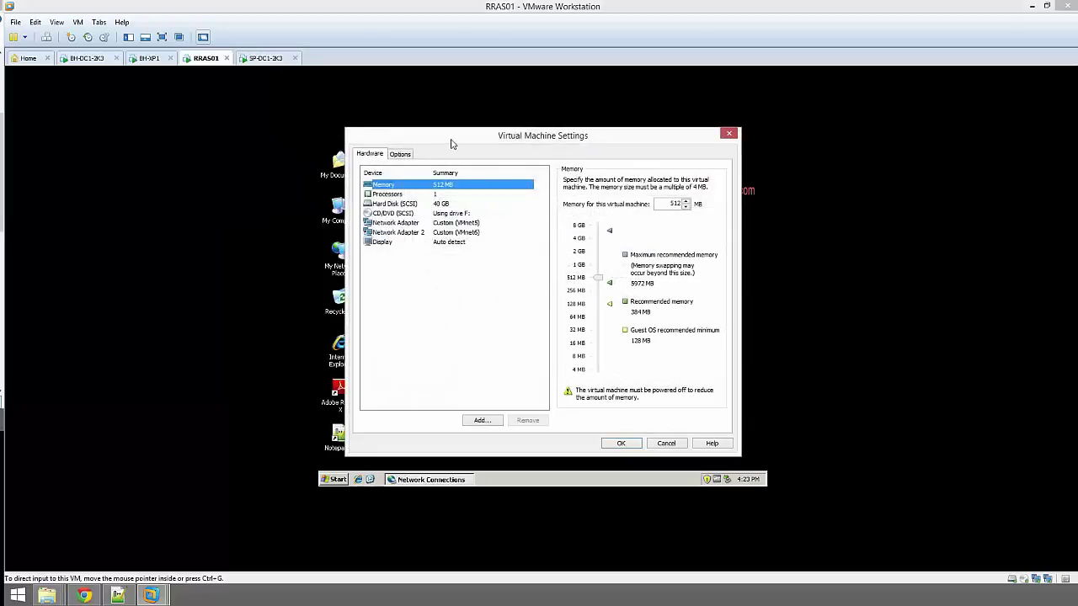
drag(450, 142, 778, 144)
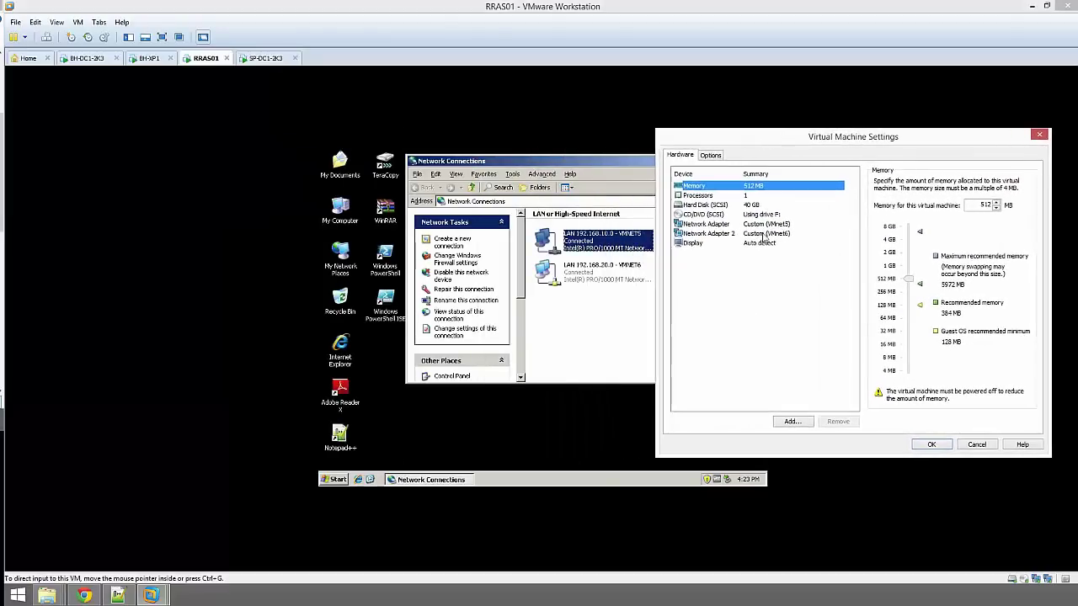
click(764, 225)
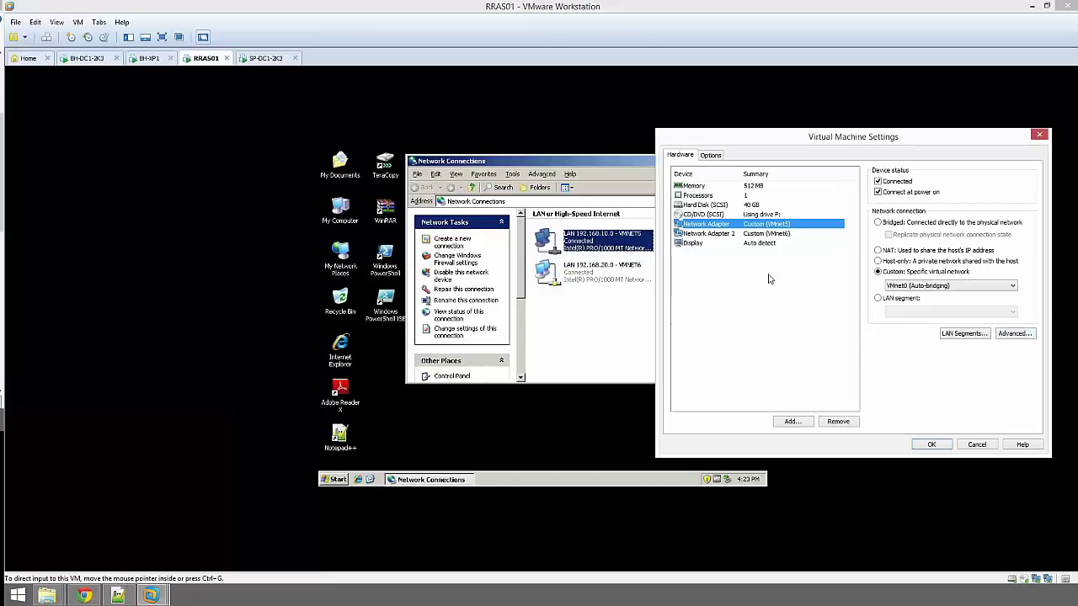
click(878, 182)
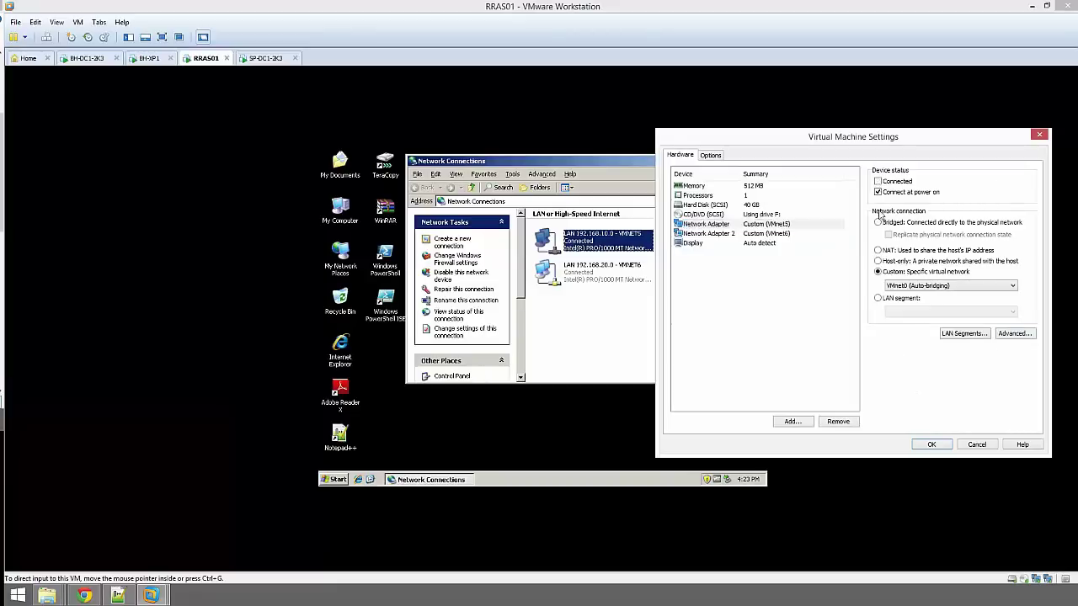
click(933, 445)
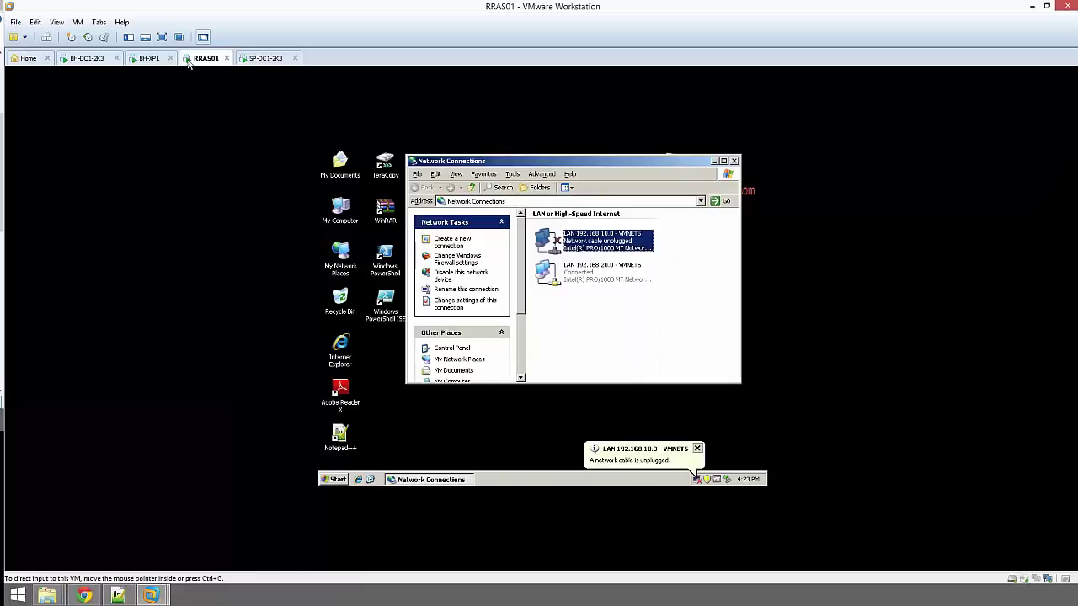
Reconnect RRAS01's first network adapter and put it on VMnet5
right_click(199, 60)
click(231, 221)
drag(544, 145, 789, 129)
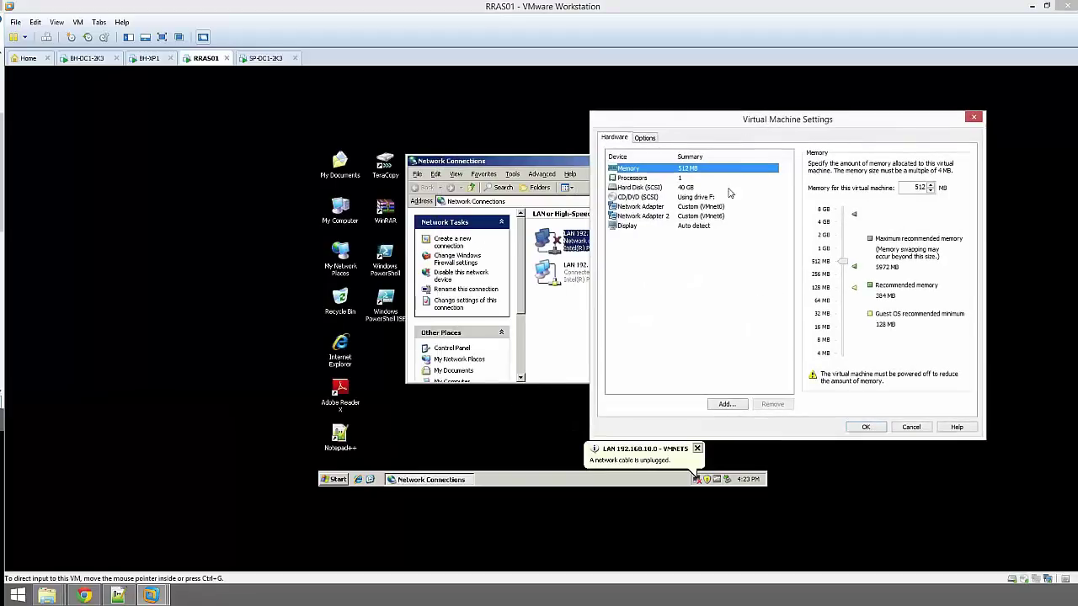
click(716, 207)
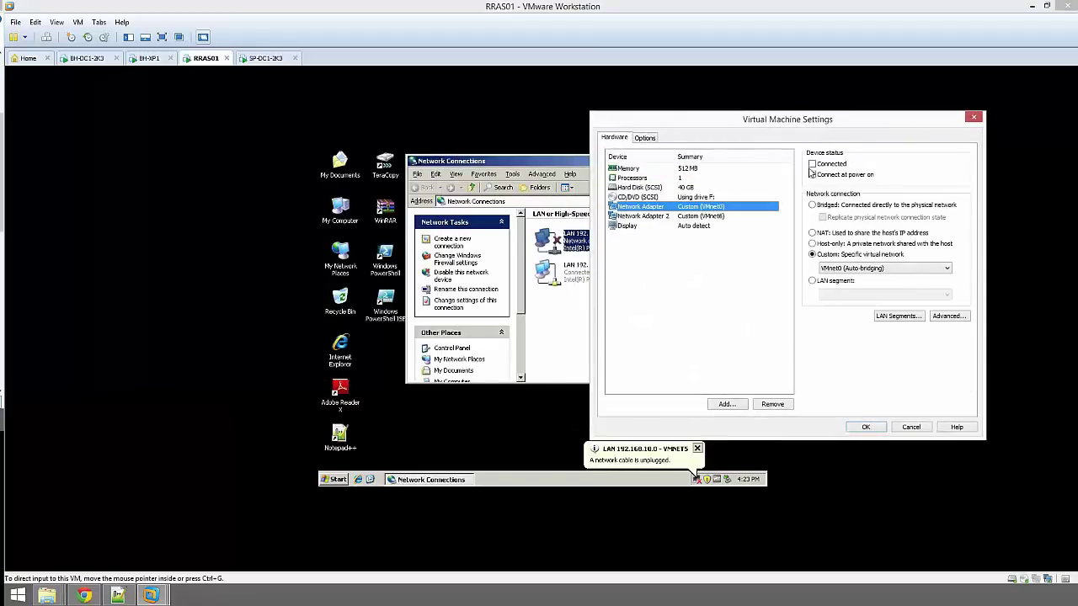
click(818, 164)
click(846, 269)
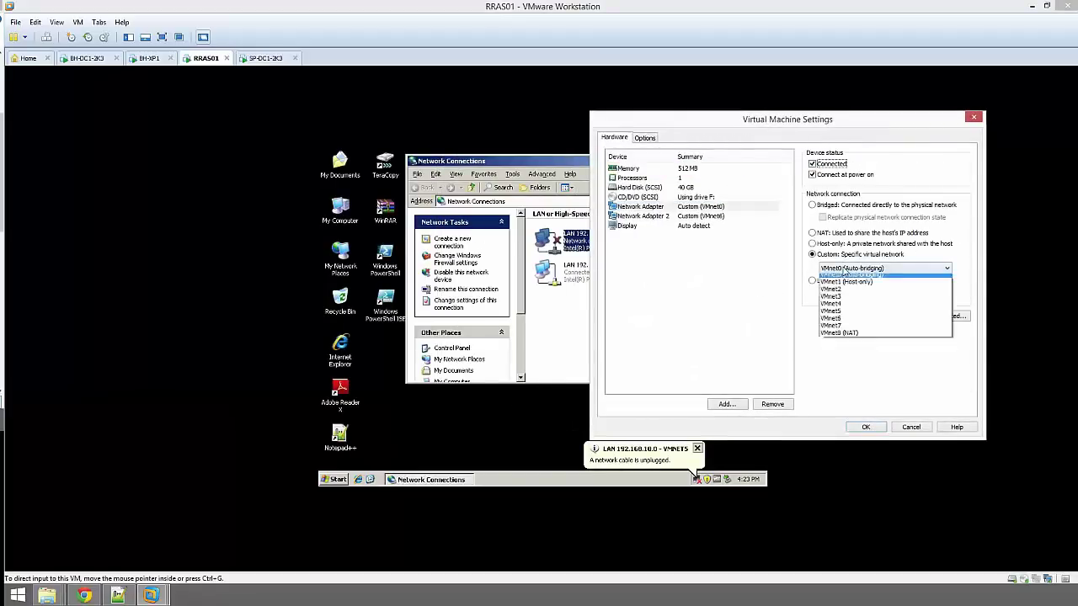
click(847, 311)
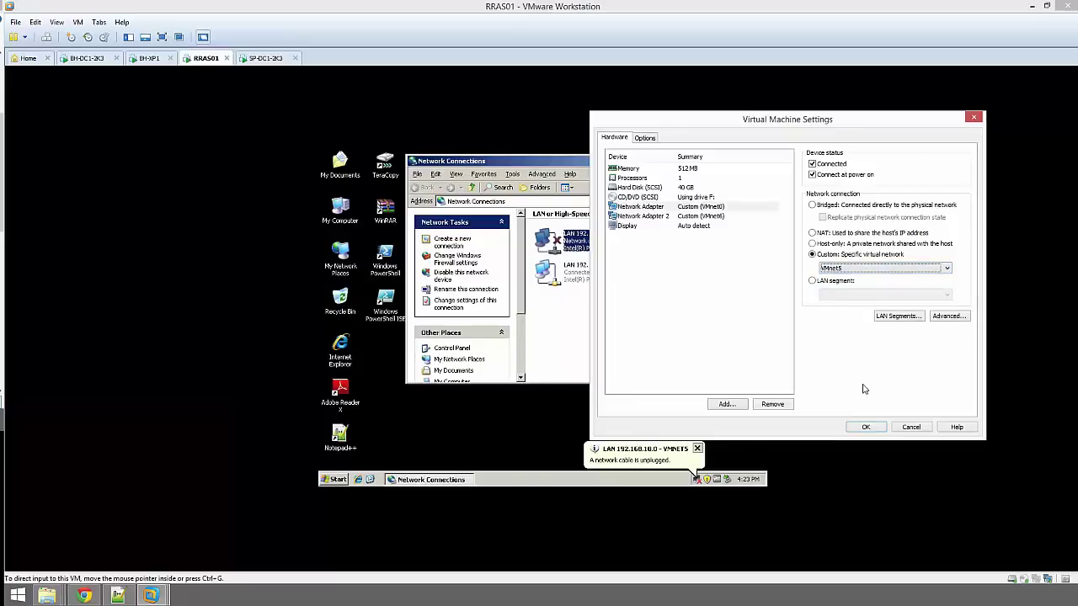
click(876, 428)
Put RRAS01's second network adapter on VMnet6 and save the settings
click(608, 270)
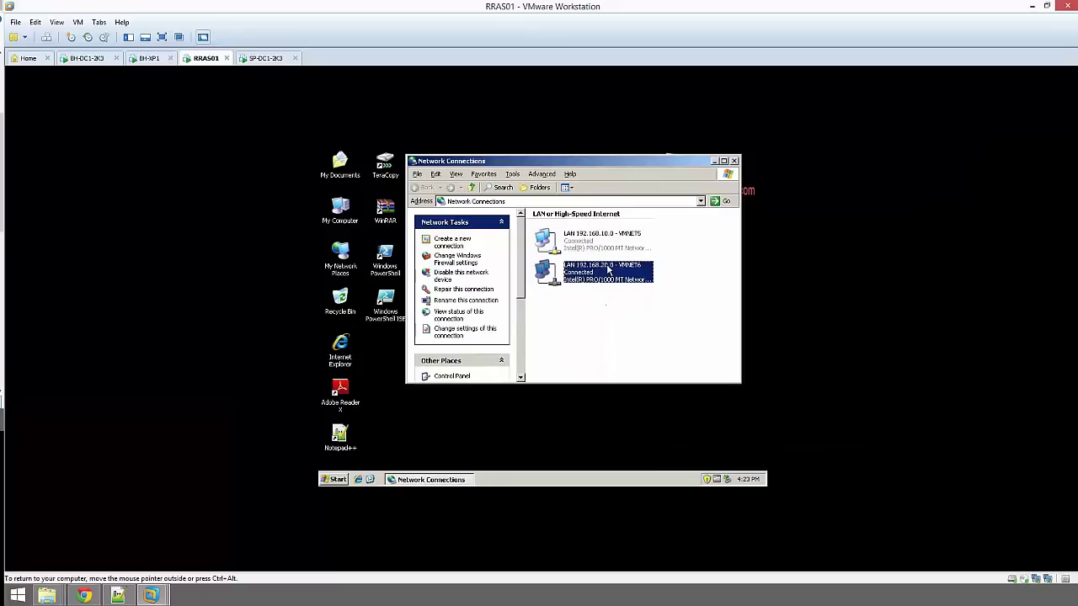
click(624, 239)
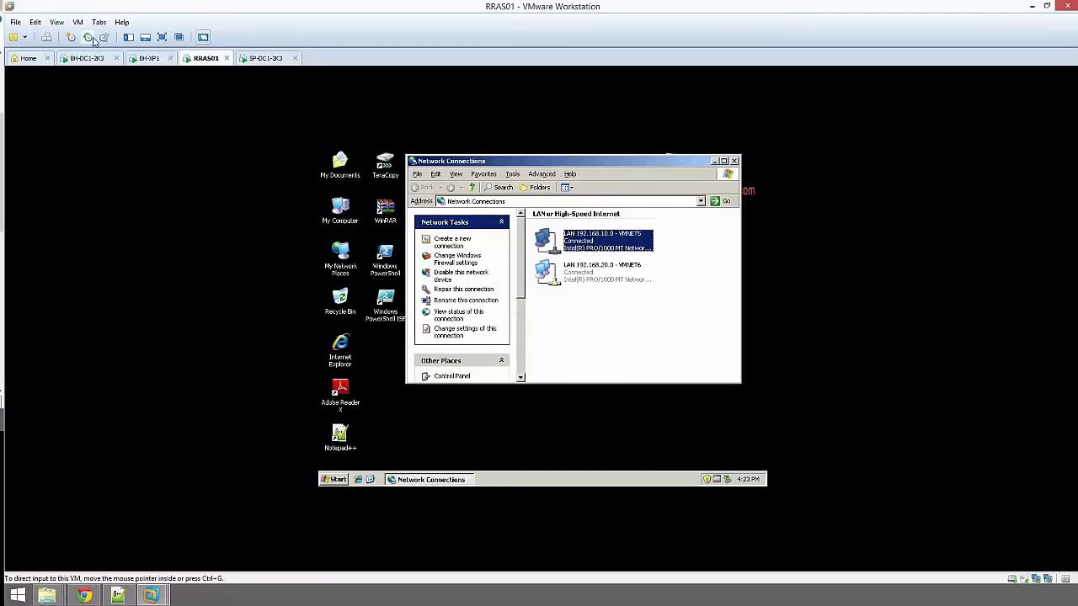
right_click(204, 65)
click(227, 226)
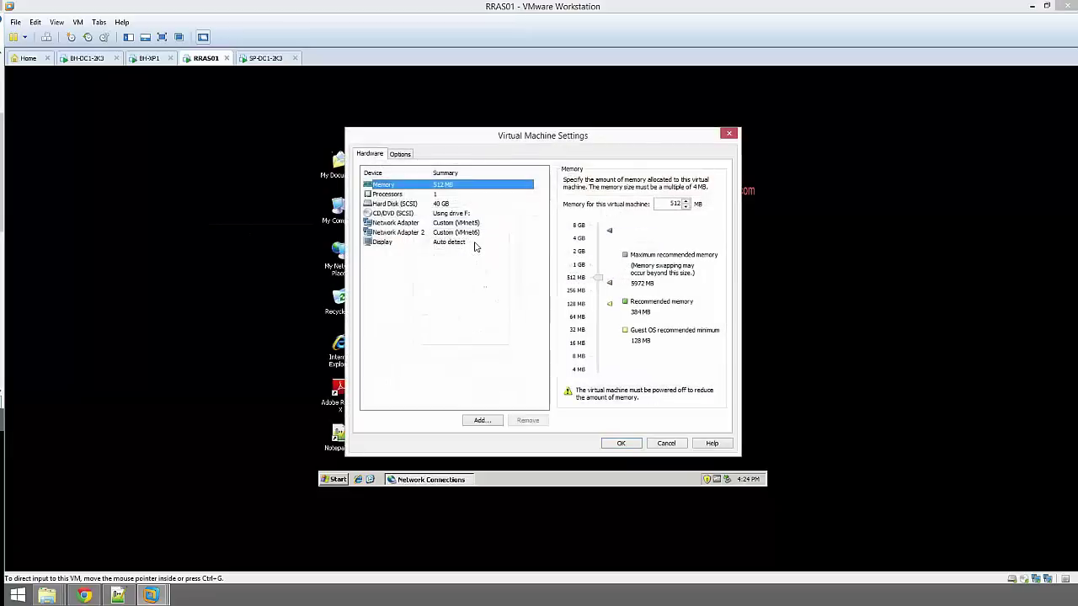
click(436, 232)
click(618, 285)
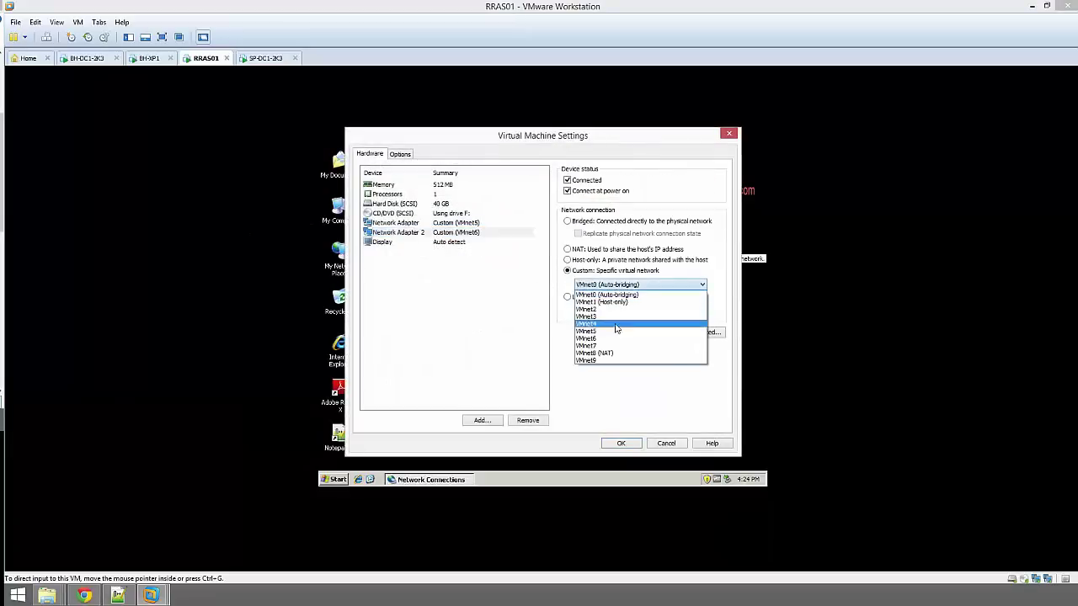
click(615, 338)
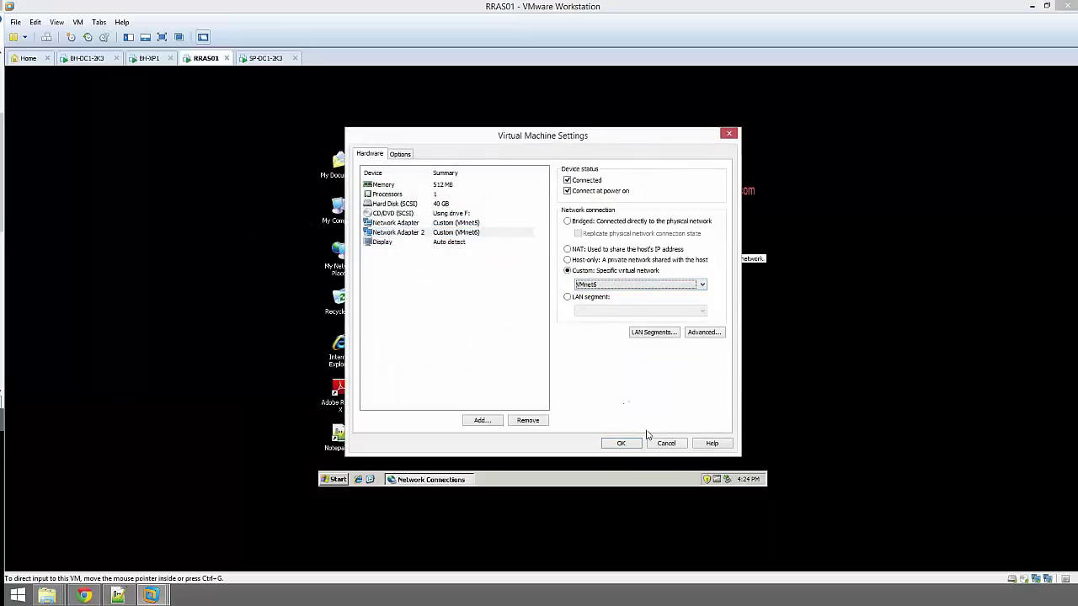
click(621, 444)
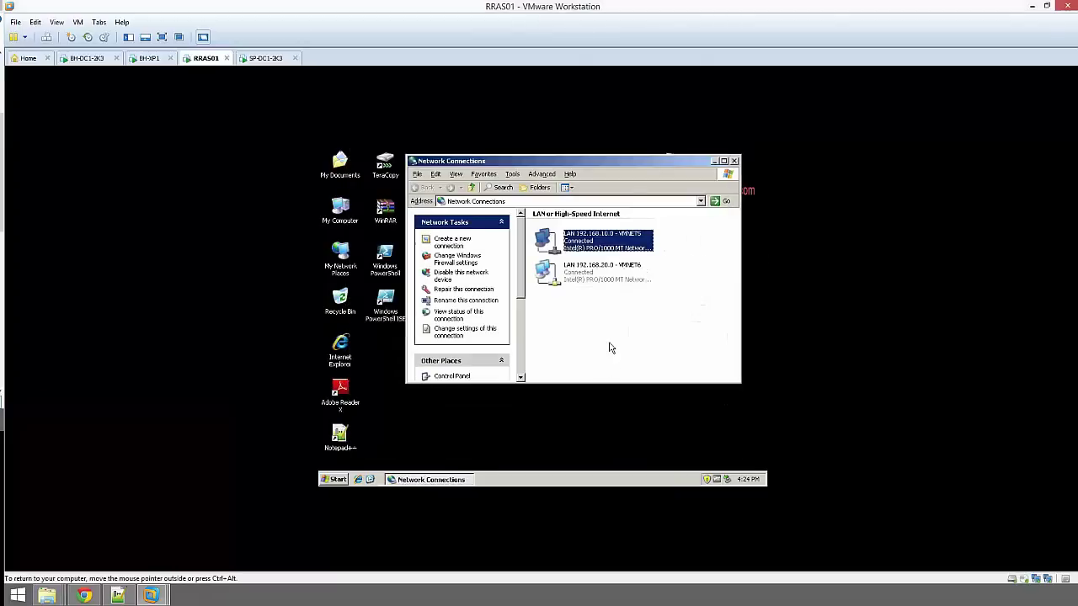
Close RRAS01's Network Connections window and switch to the SP-DC1-2K3 machine
click(692, 232)
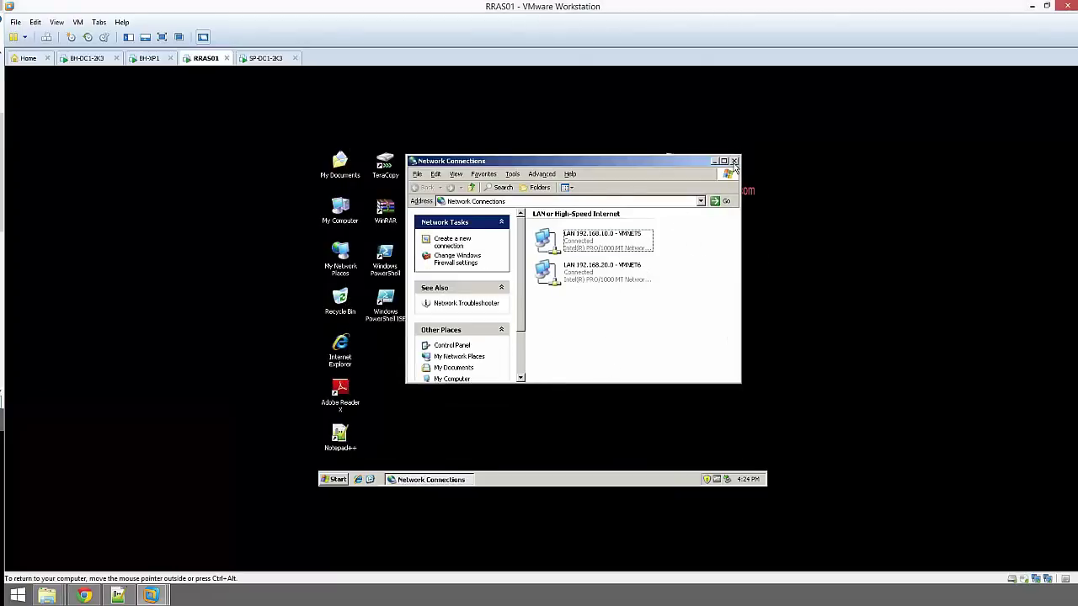
click(733, 162)
click(267, 60)
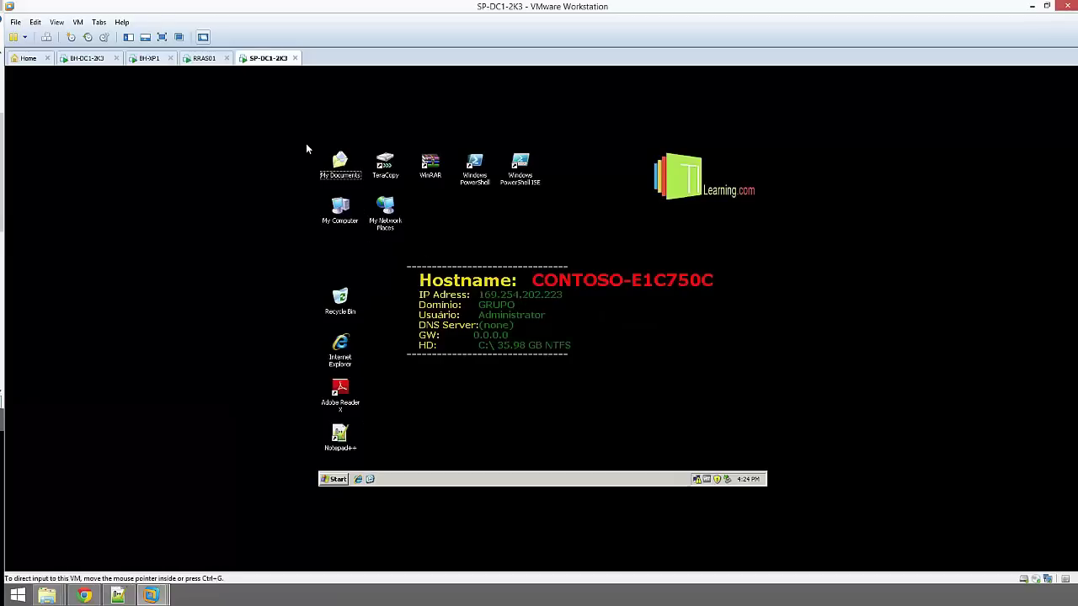
Put SP-DC1-2K3's network adapter on a custom VMnet network and save the hardware settings
right_click(270, 59)
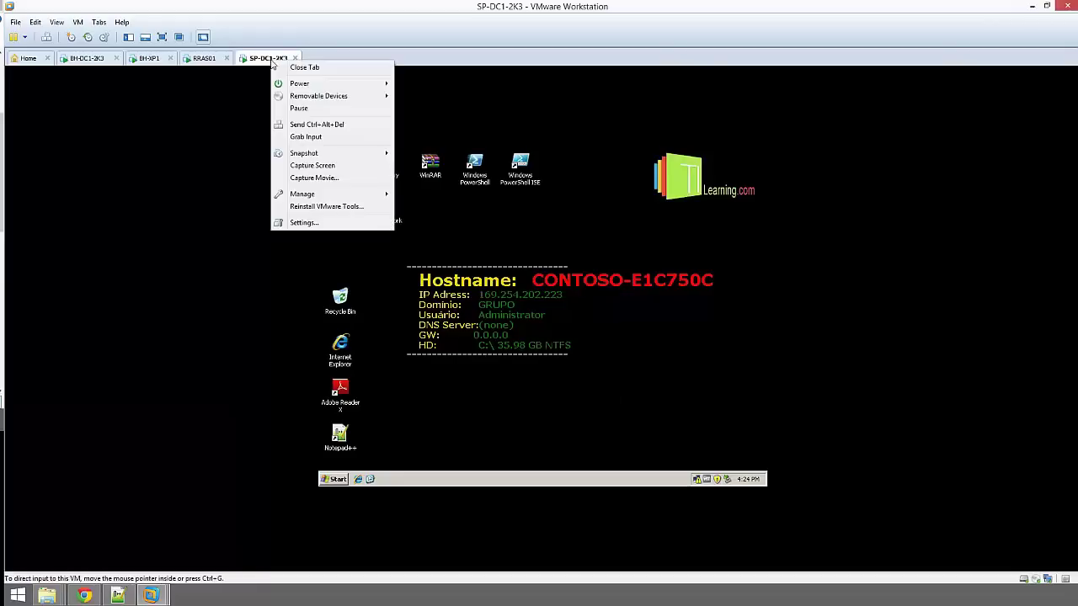
click(305, 223)
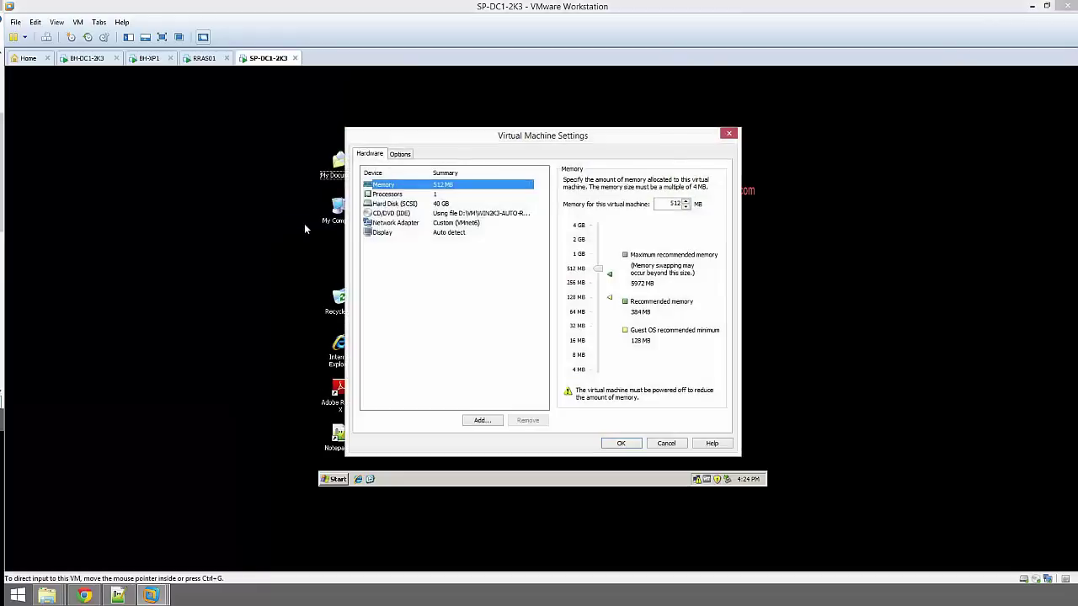
click(416, 224)
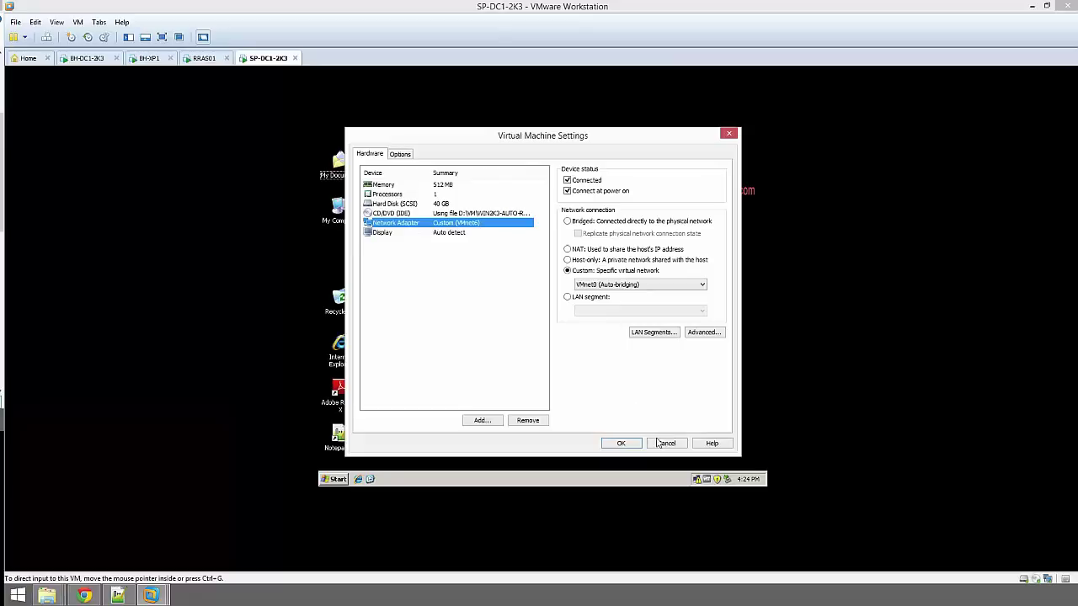
click(662, 286)
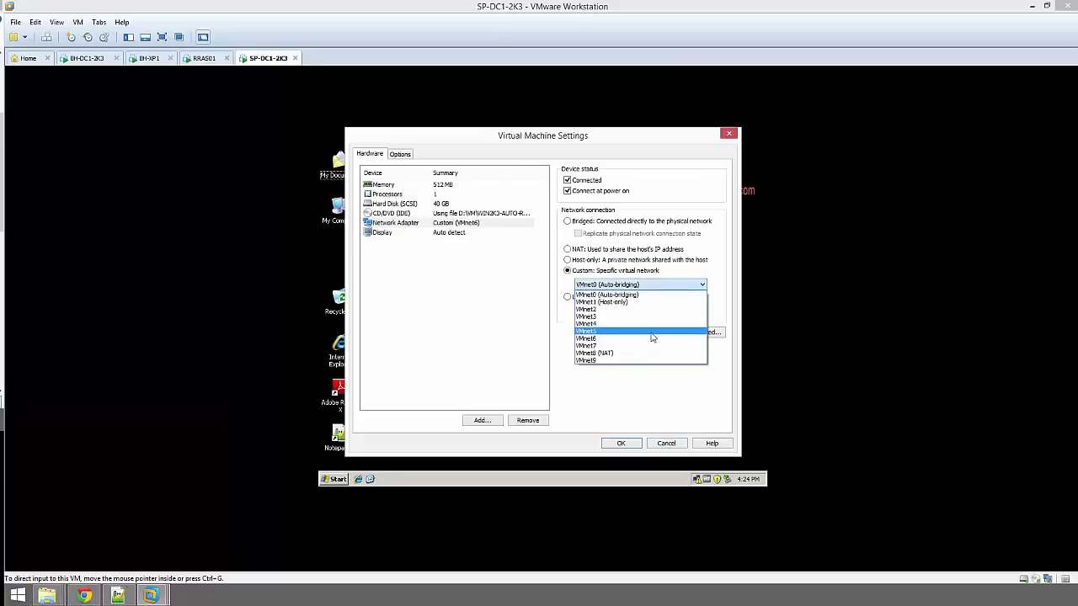
click(651, 334)
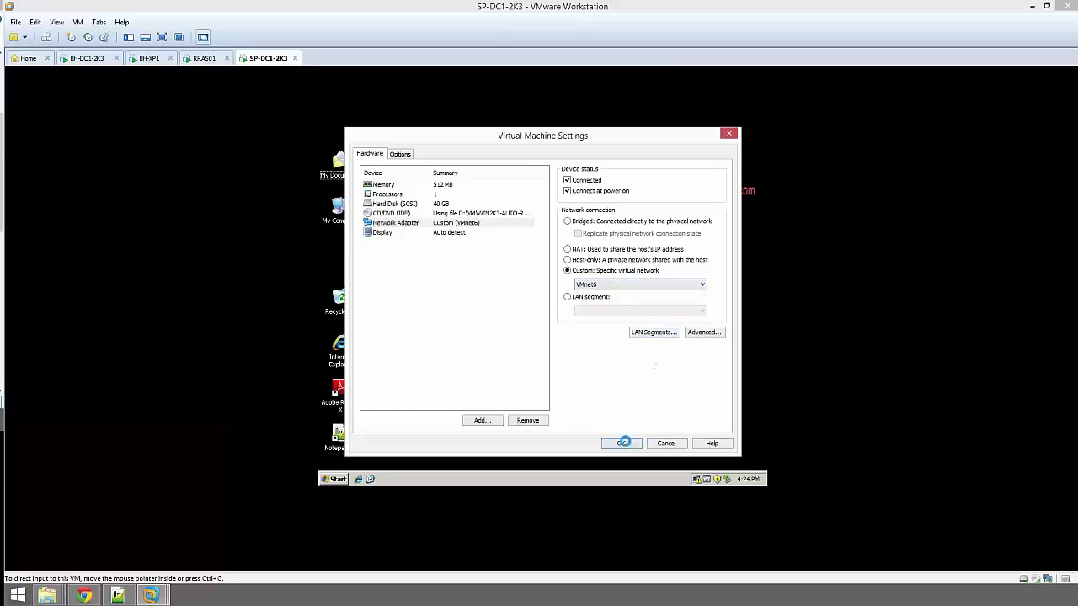
click(621, 443)
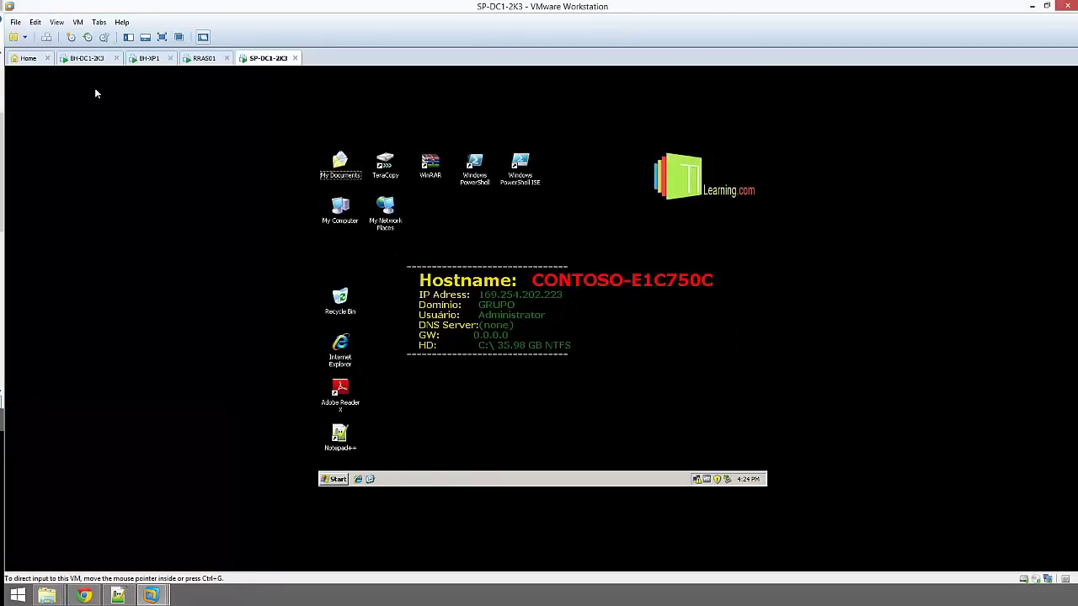
On RRAS01, review the LAN 192.168.10.0 connection's TCP/IP settings and cancel out
click(199, 58)
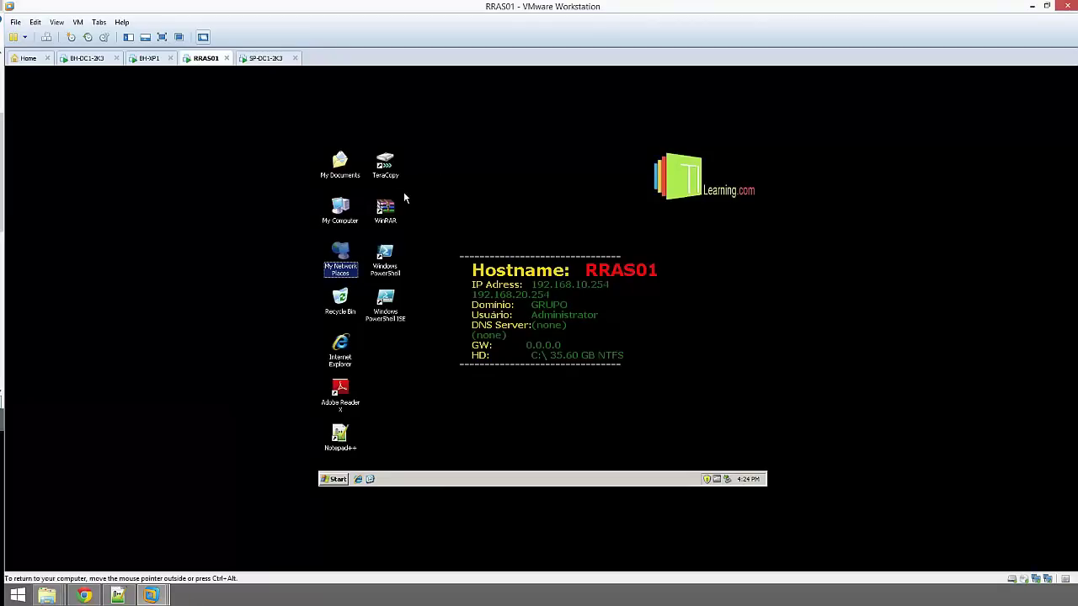
right_click(339, 264)
click(394, 361)
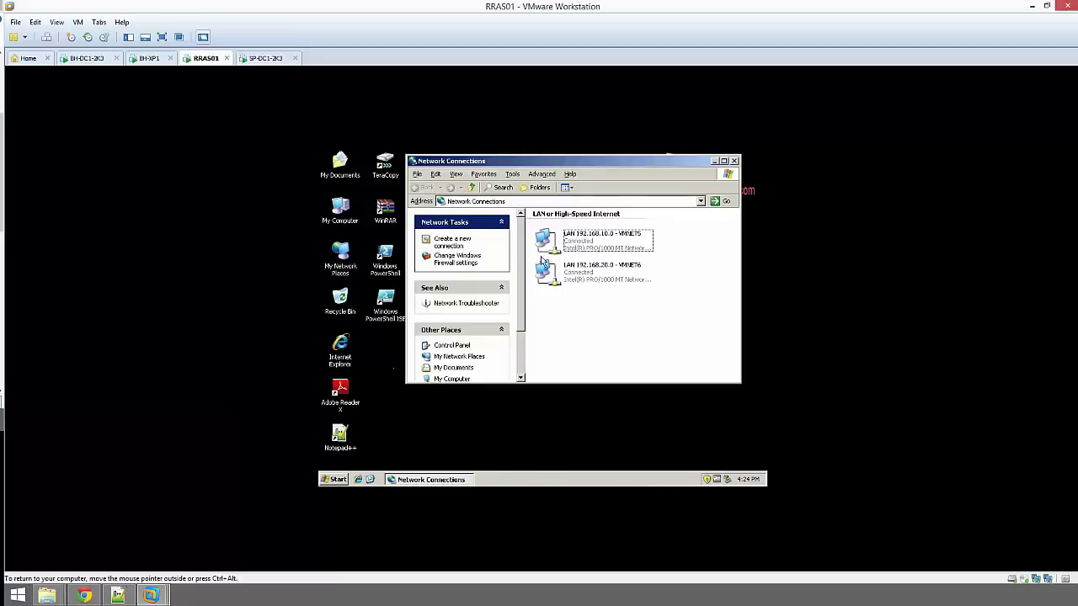
right_click(585, 239)
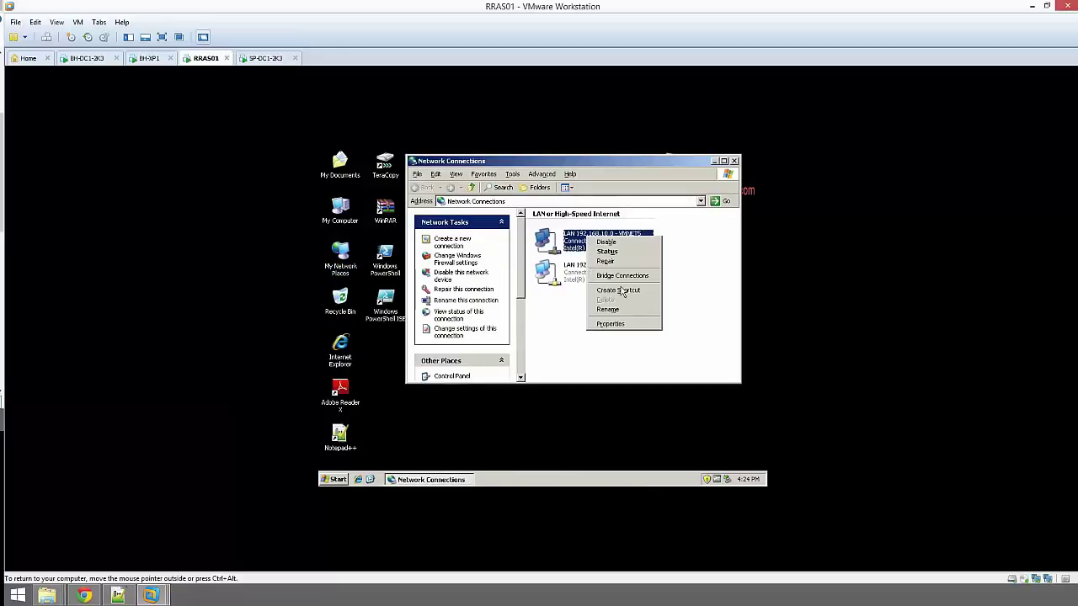
click(623, 326)
click(435, 276)
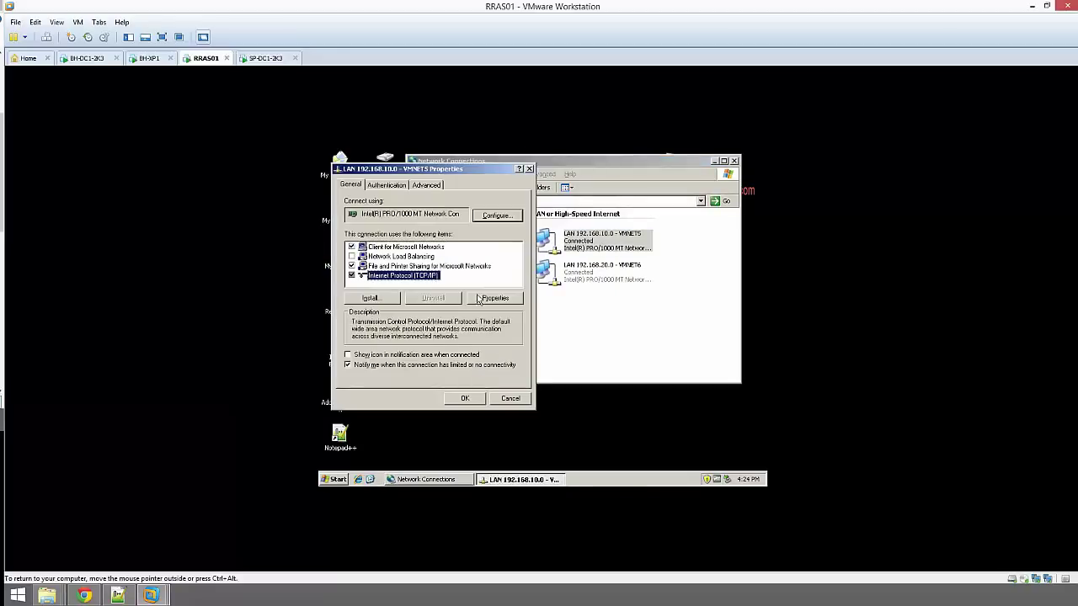
click(483, 299)
double_click(531, 298)
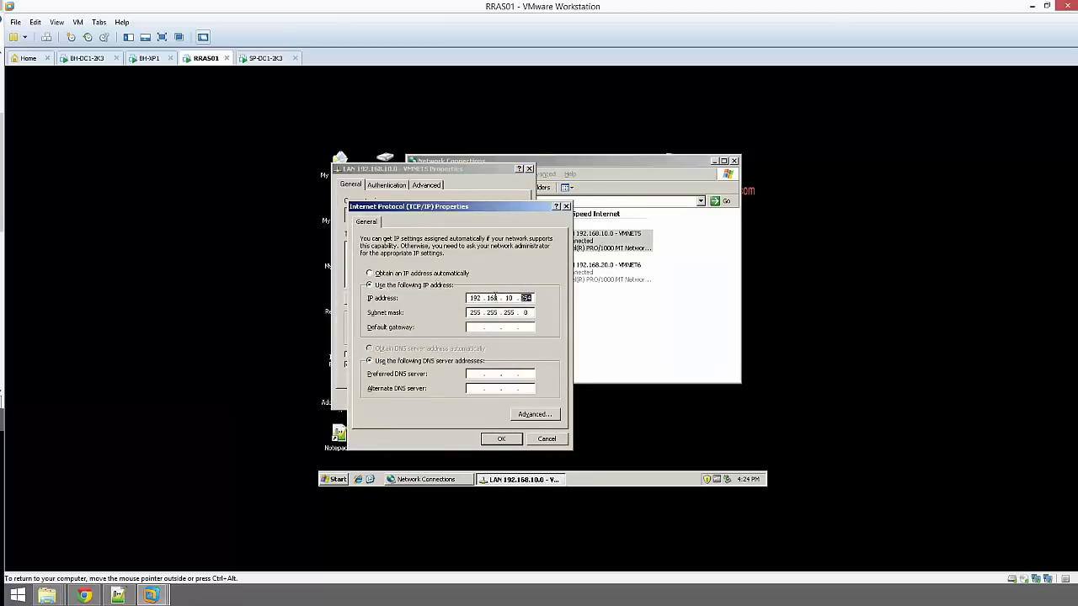
click(547, 439)
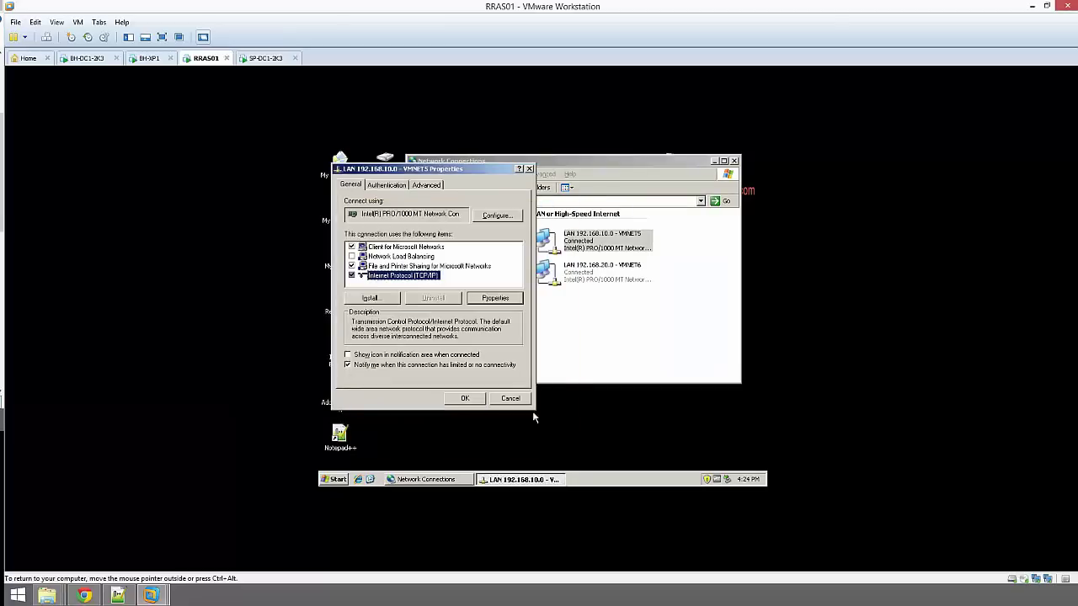
click(515, 397)
Review LAN 192.168.20.0 - VMNET6 TCP/IP (192.168.20.254, 255.255.255.0) unchanged, then close Network Connections
right_click(602, 259)
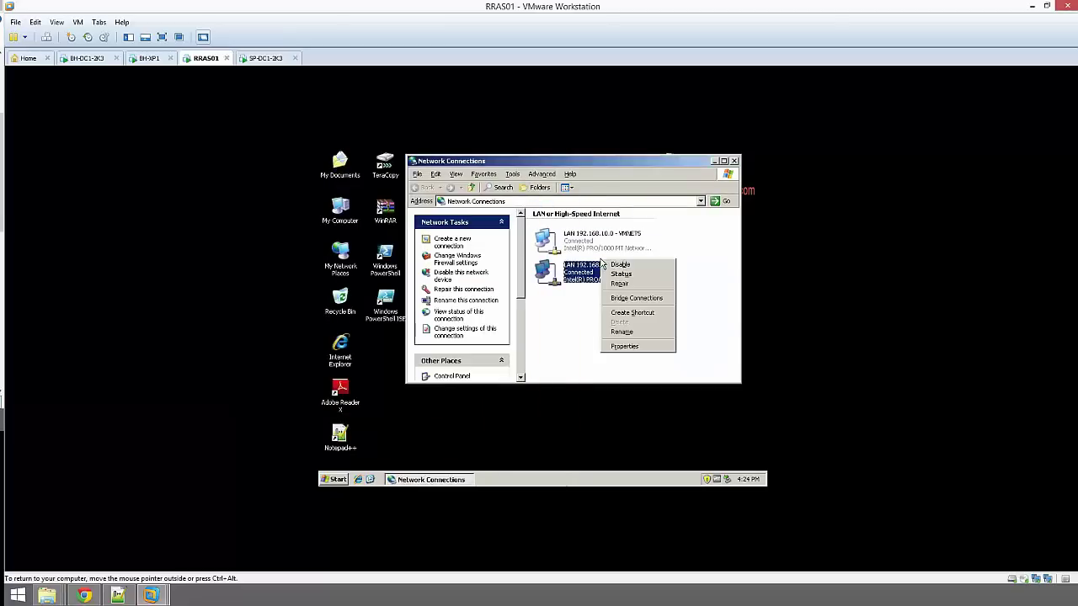
click(621, 344)
click(433, 276)
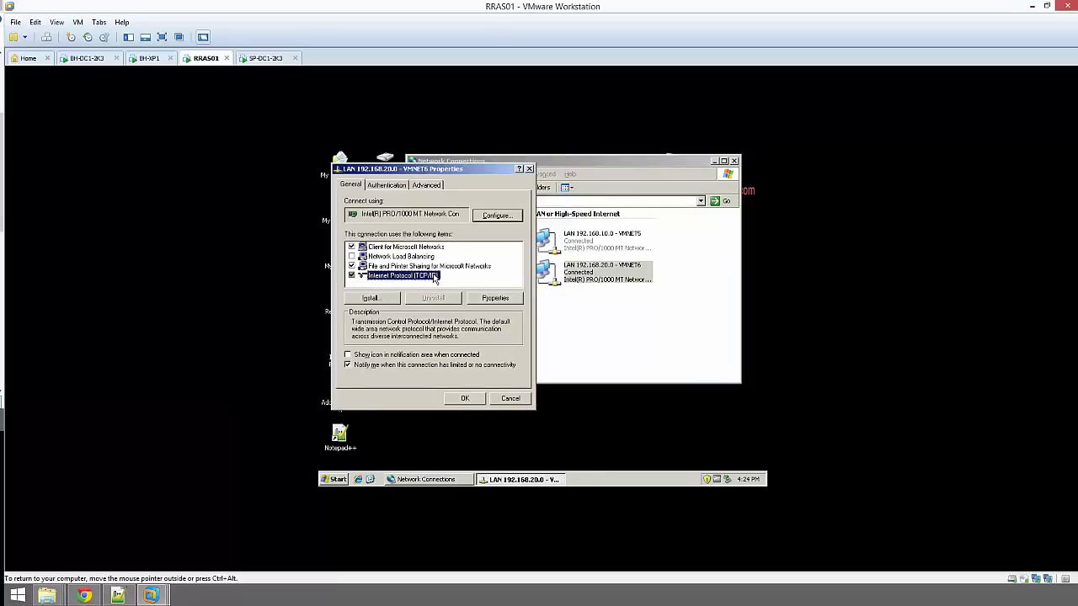
click(497, 301)
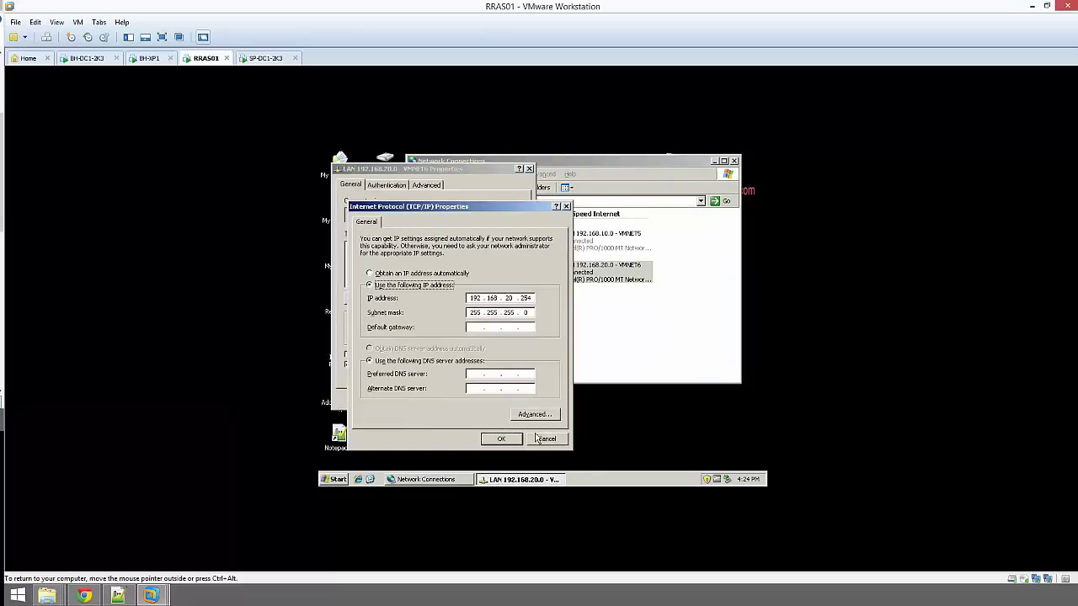
click(541, 439)
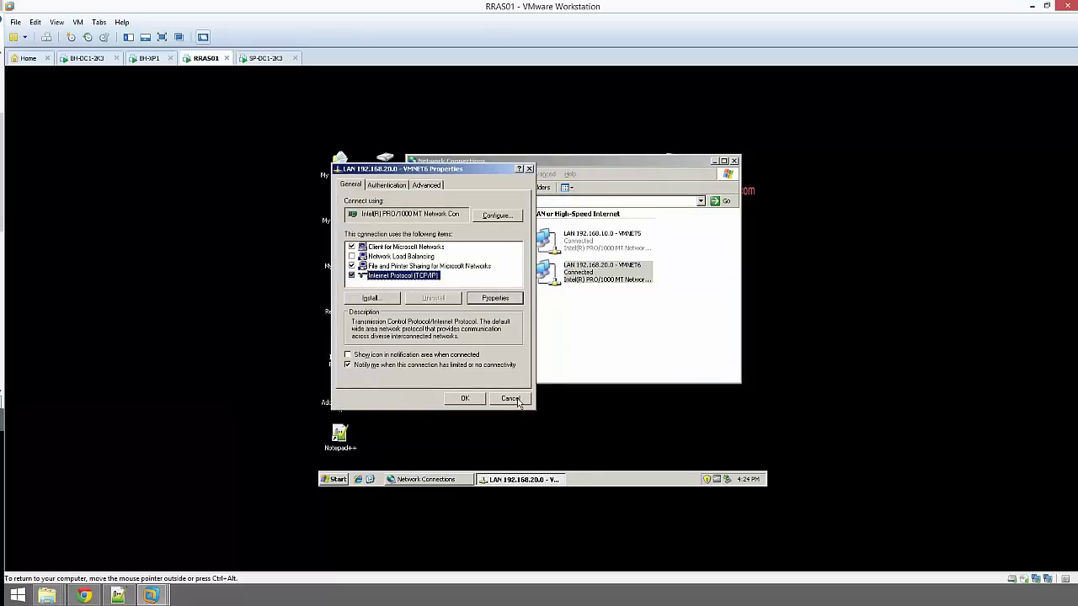
click(511, 399)
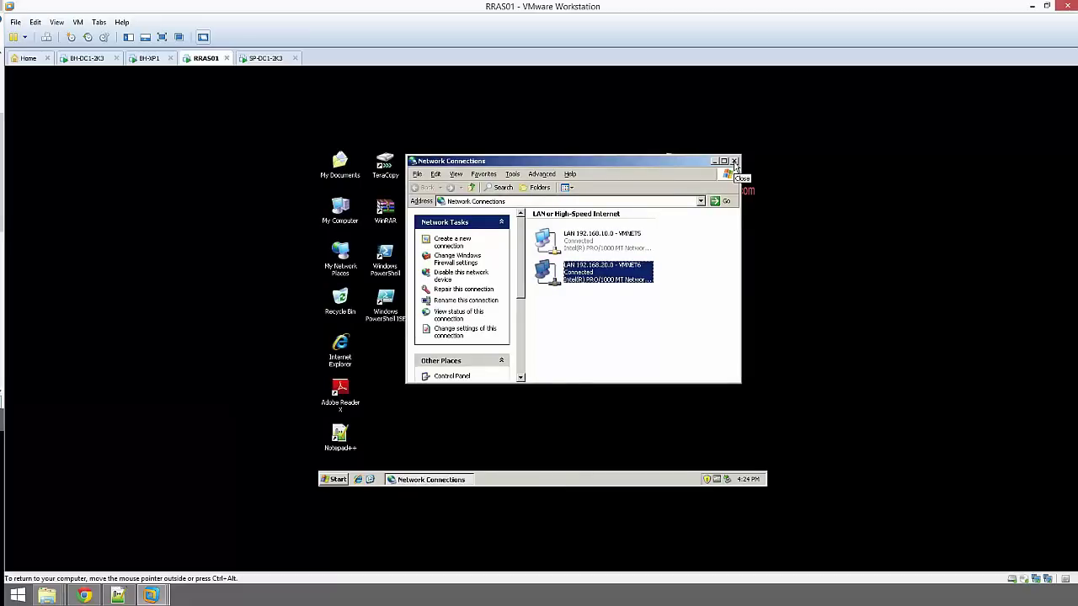
click(734, 161)
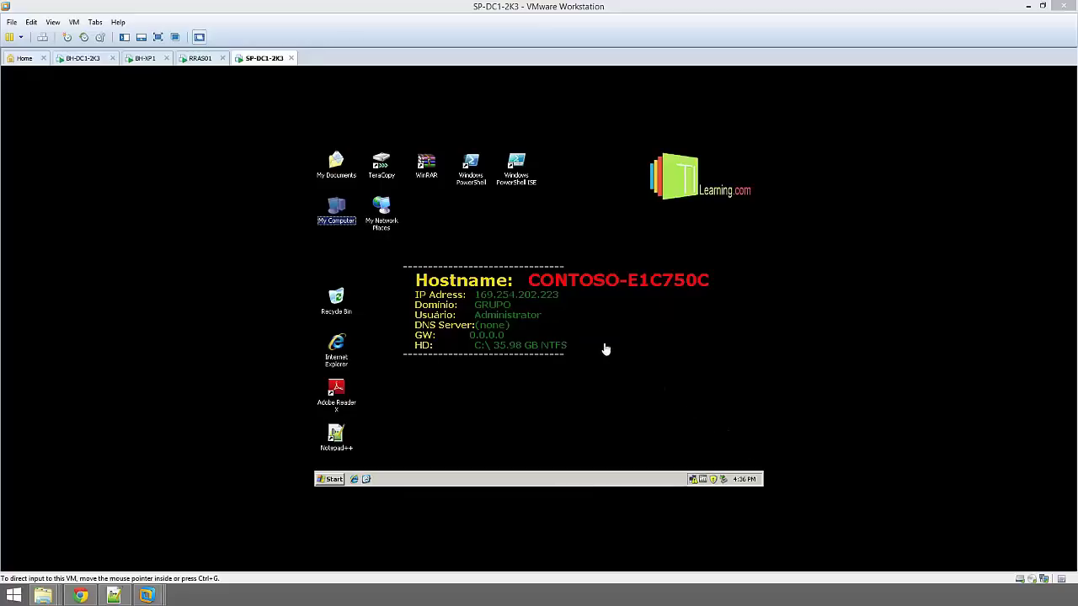
Change the computer name from CONTOSO-E1C750C to SP-DC1-2K3 and decline the immediate restart
right_click(338, 208)
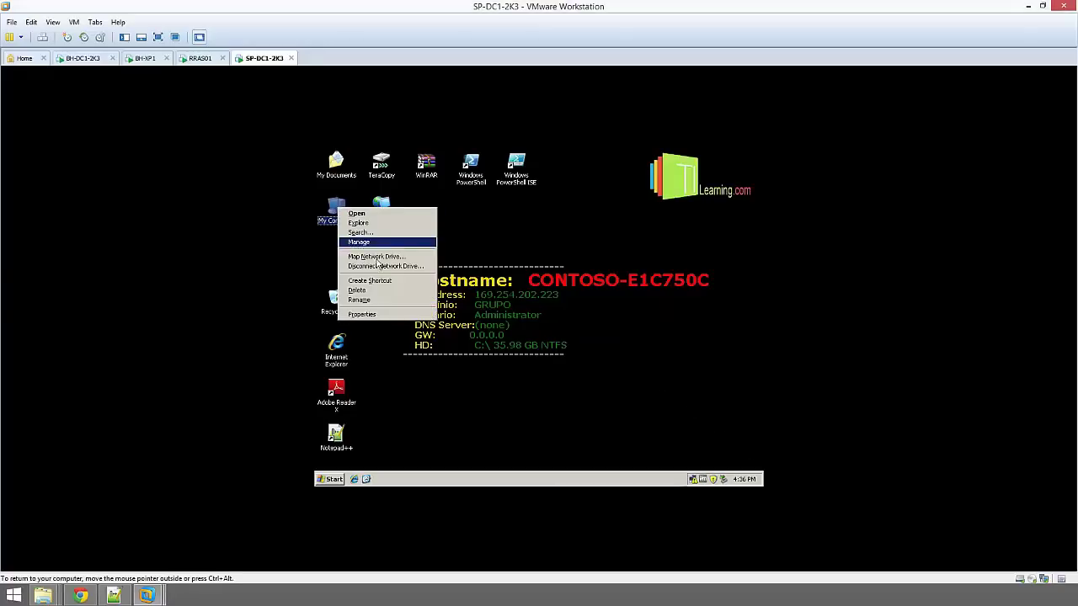
click(363, 314)
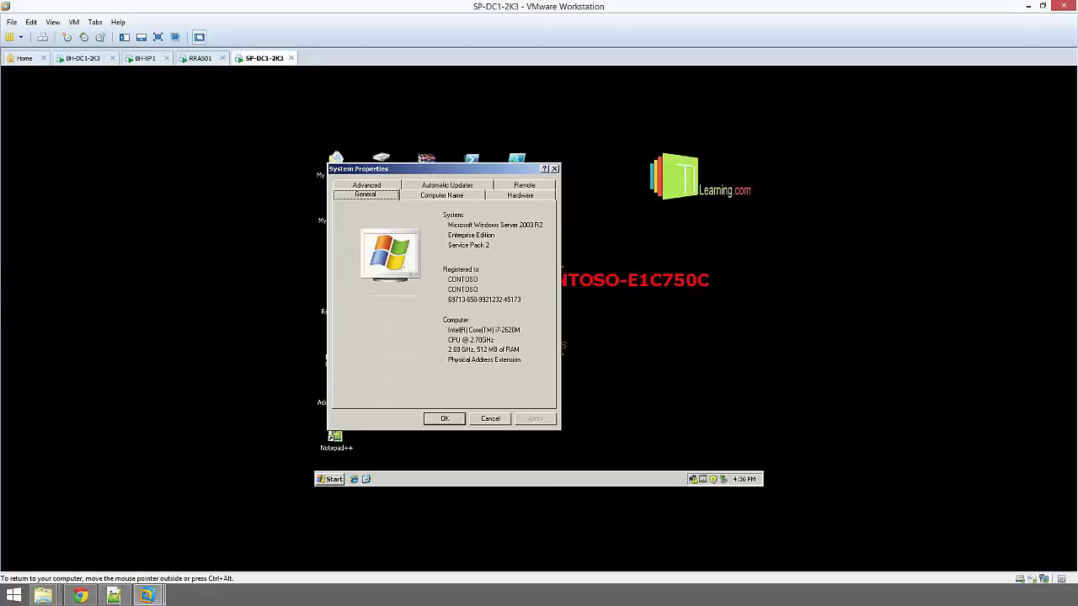
click(440, 196)
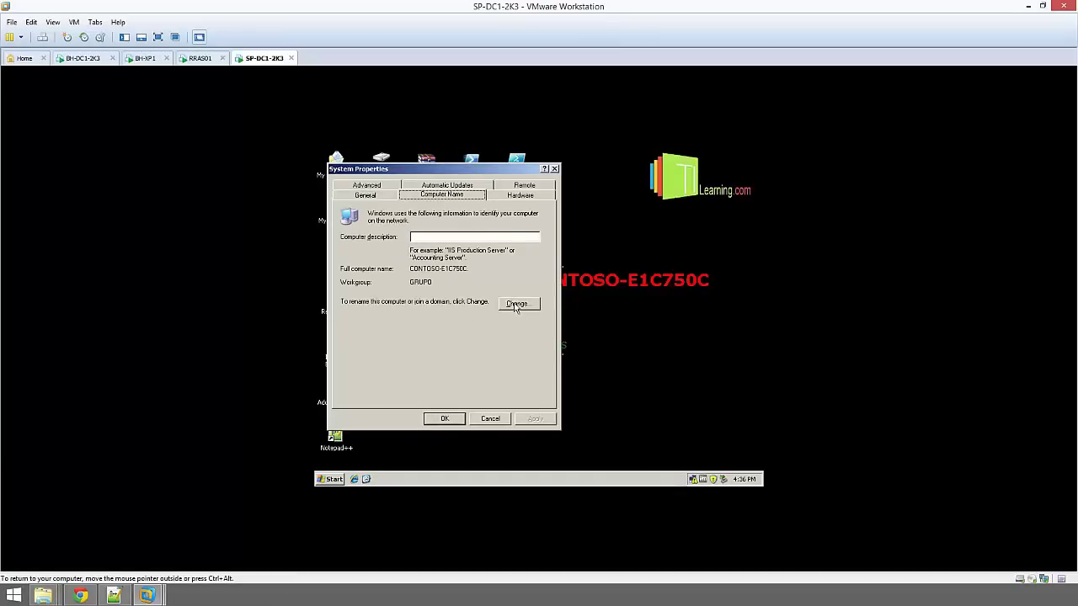
click(517, 304)
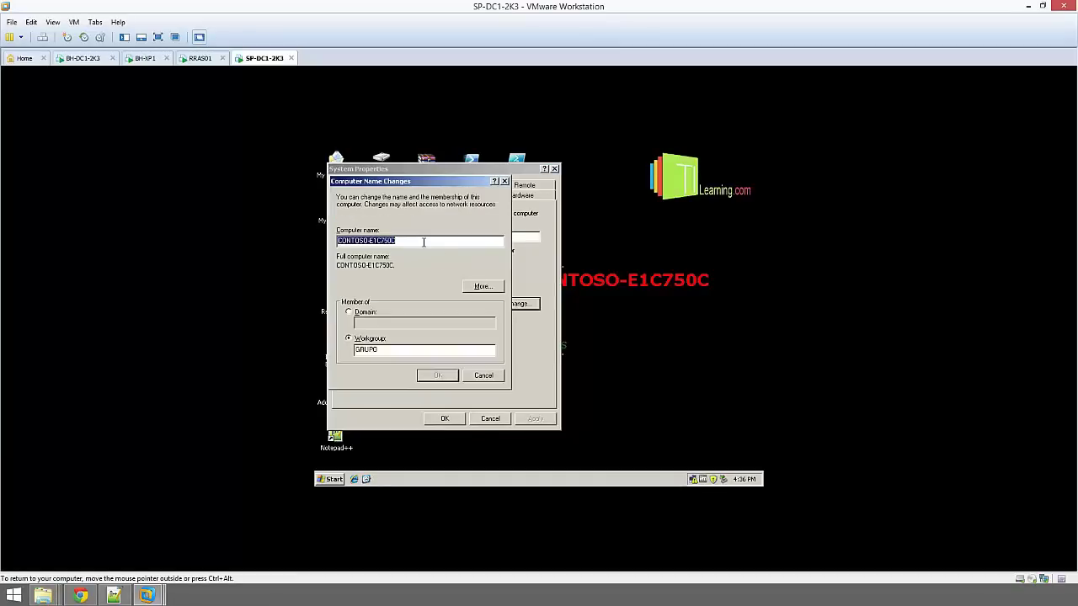
text(SP)
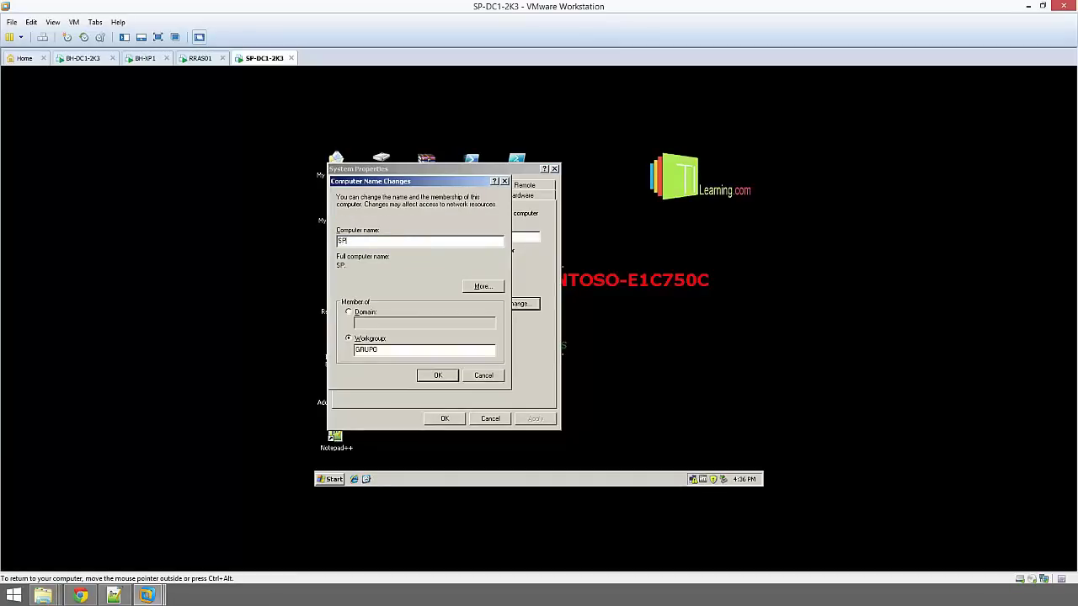
text(-DC1-2K3)
click(439, 374)
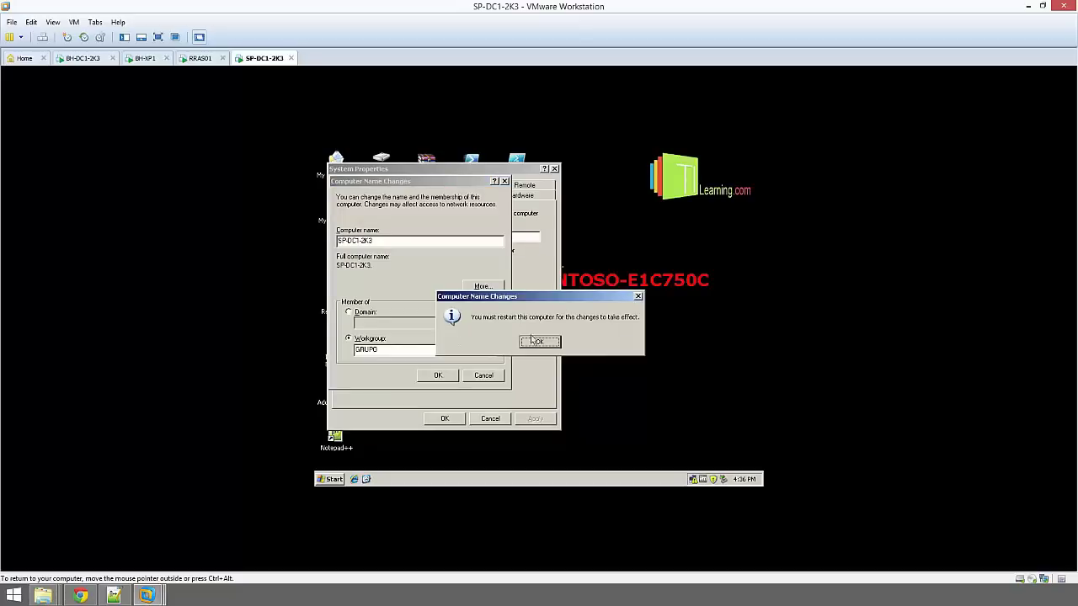
click(536, 340)
click(438, 420)
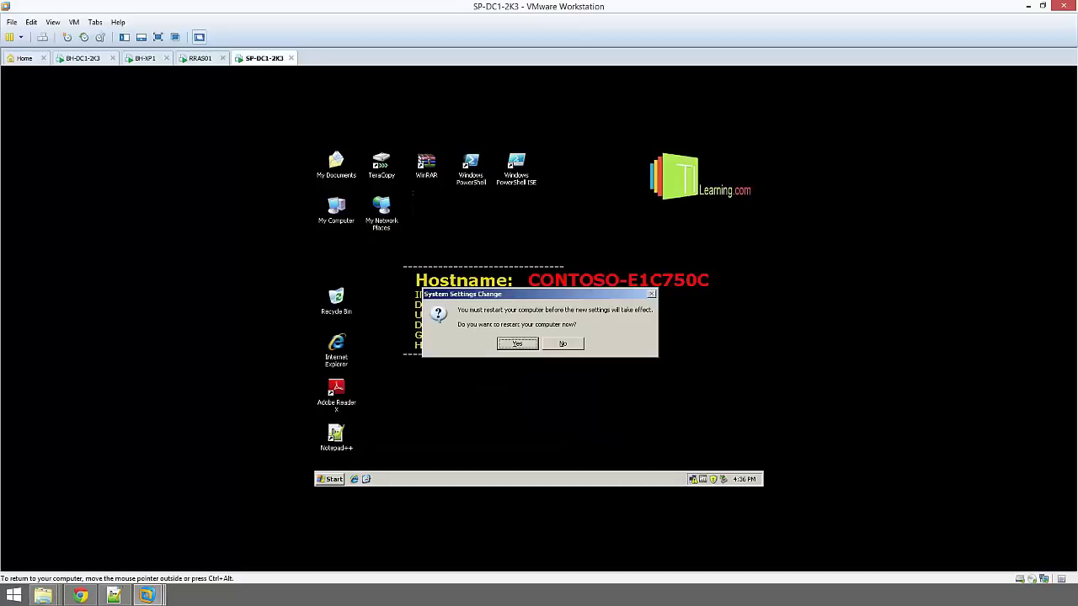
click(565, 346)
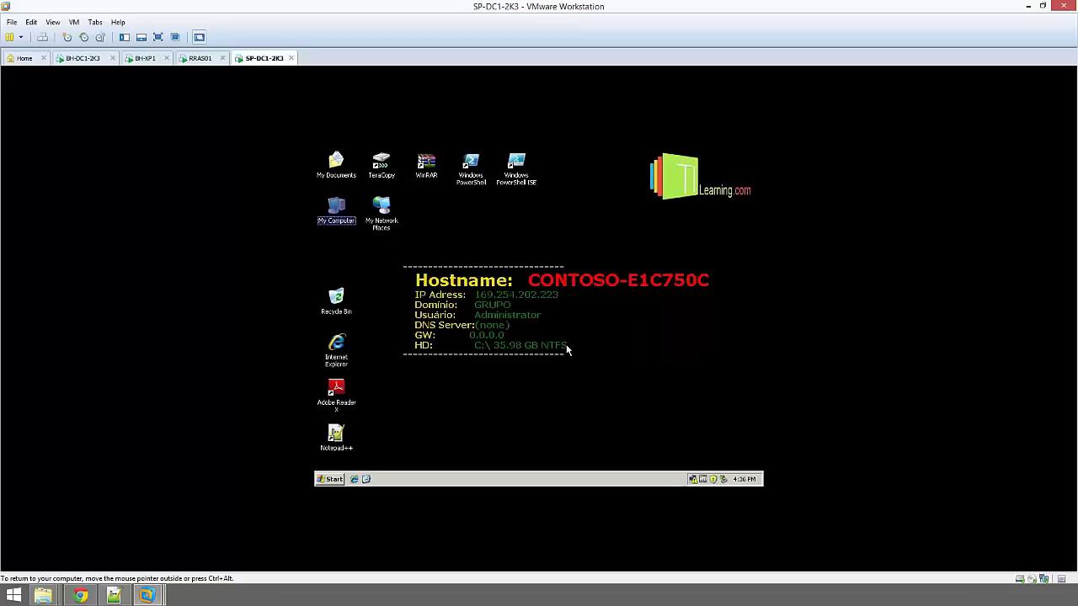
Open the connection's TCP/IP properties and switch to a manually set IP address
double_click(695, 483)
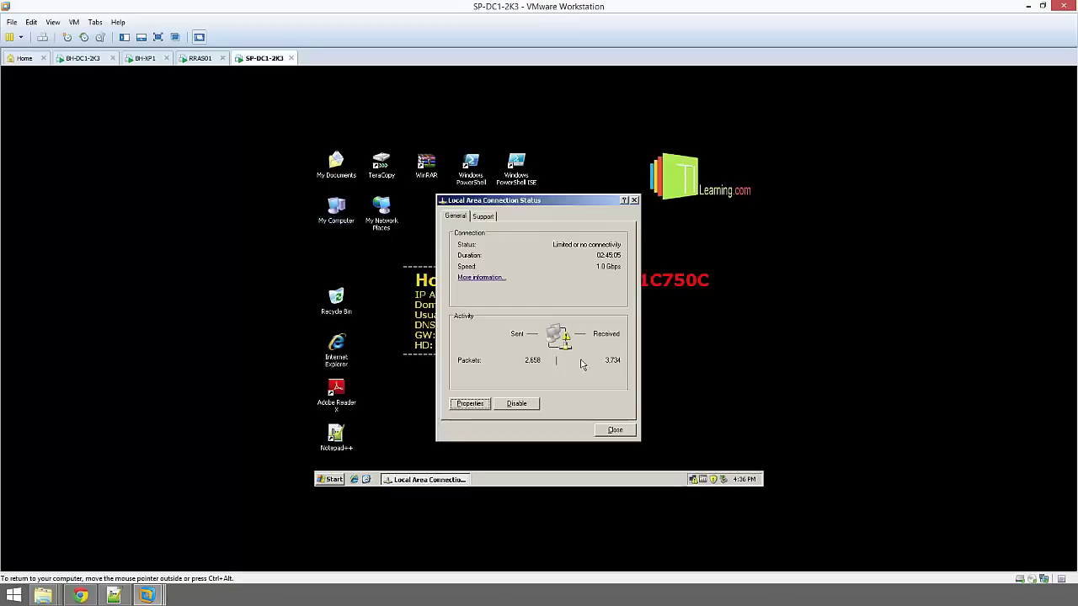
click(485, 406)
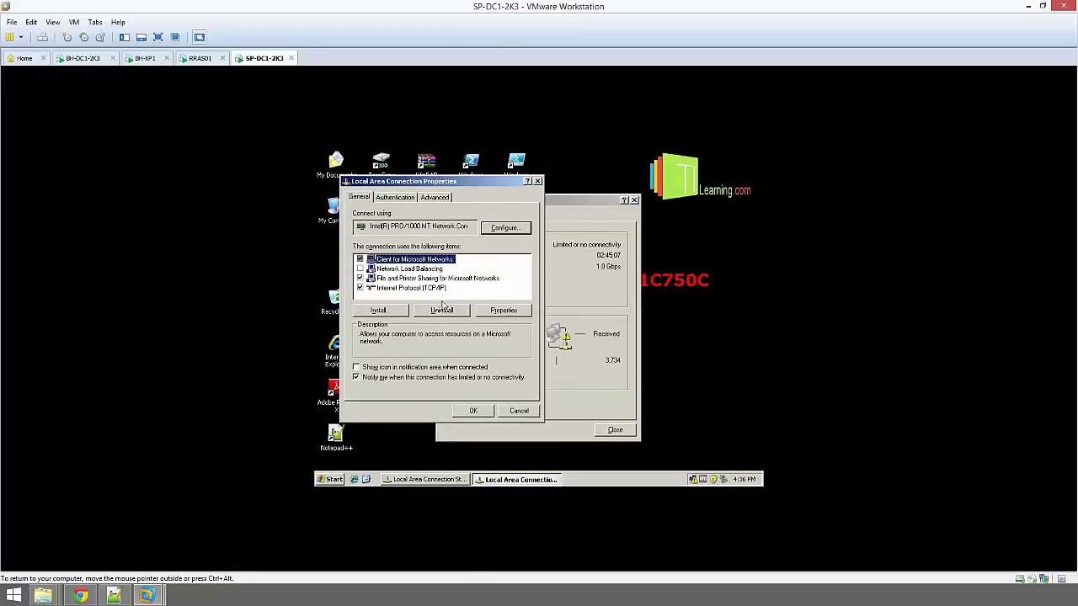
click(447, 288)
click(492, 311)
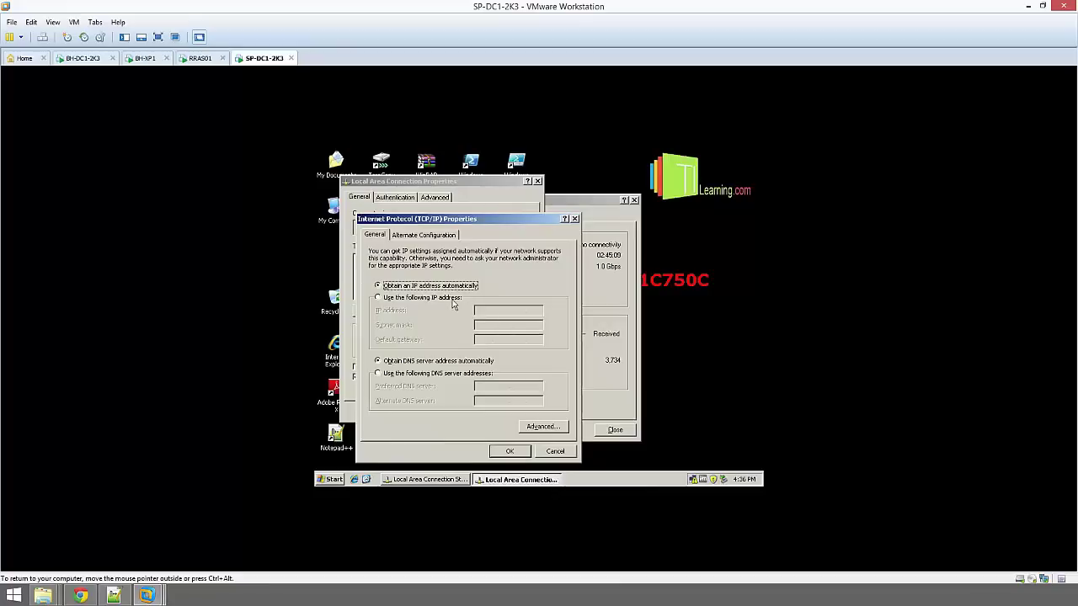
click(451, 300)
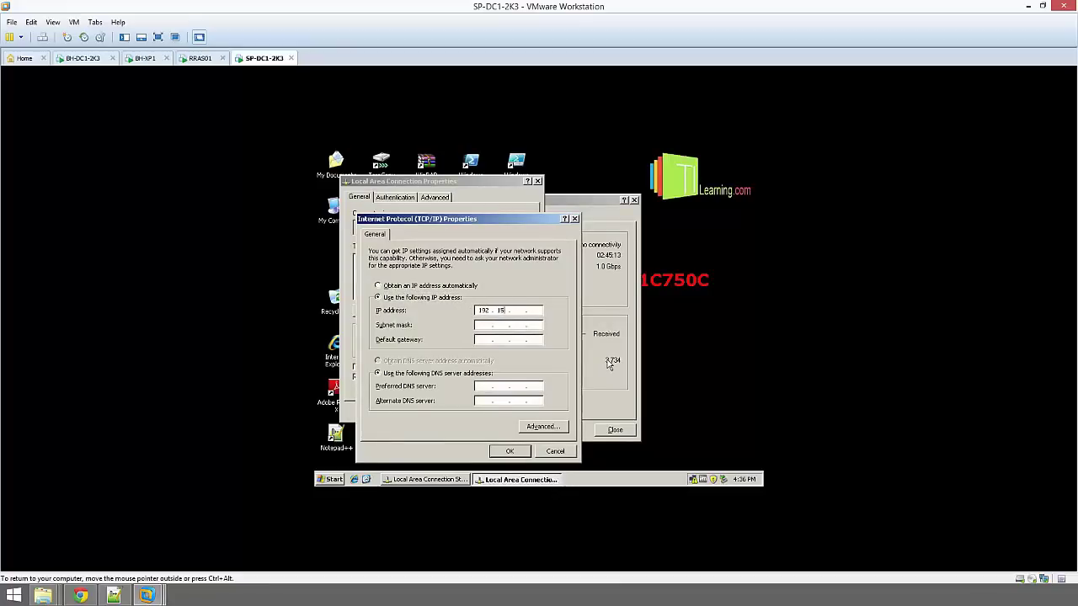
Enter IP 192.168.20.1/255.255.255.0, gateway 192.168.20.254, DNS 192.168.10.1, and save
key(BackSpace)
text(68 . 20 . 1)
key(Tab)
key(Tab)
text(192 . 168 . 20 . 254)
key(Tab)
key(Tab)
text(168101)
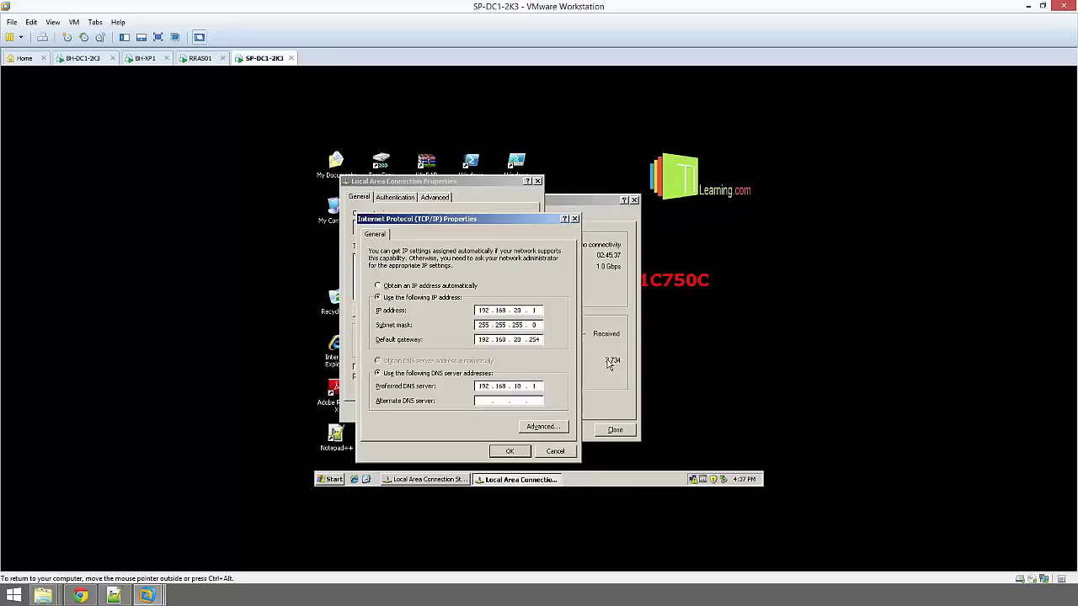
text(1)
text(1)
click(509, 452)
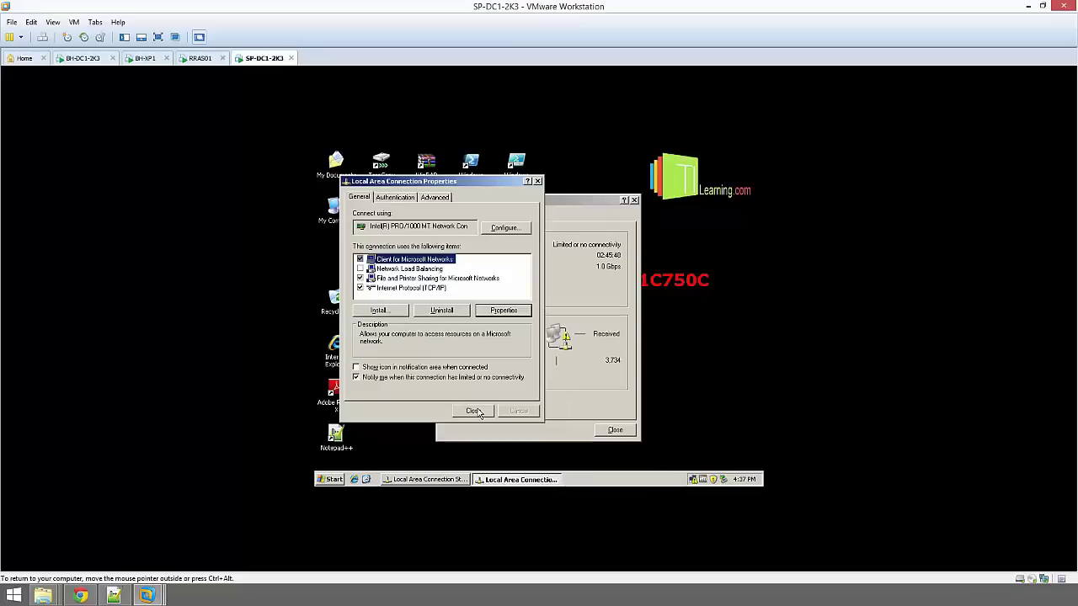
click(616, 430)
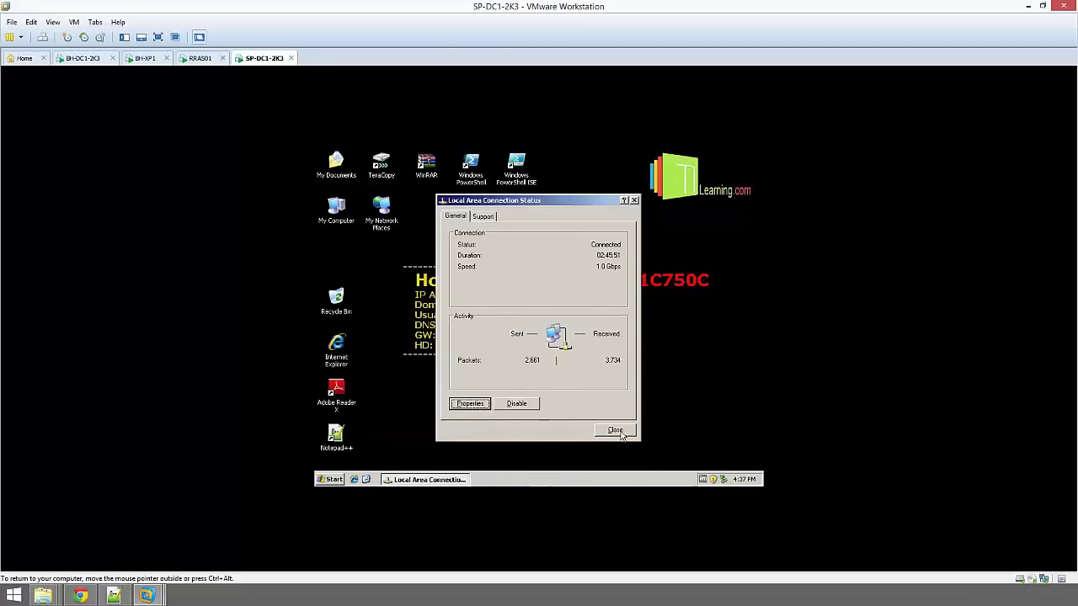
Restart SP-DC1-2K3 and log back on as administrator after dismissing a logon error
click(327, 480)
click(354, 460)
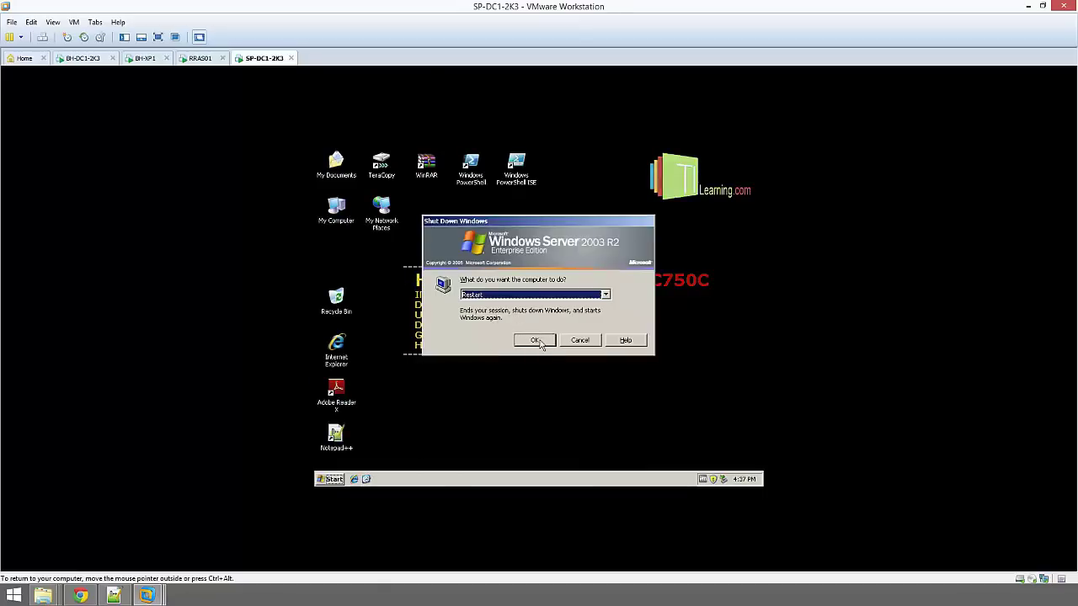
click(539, 340)
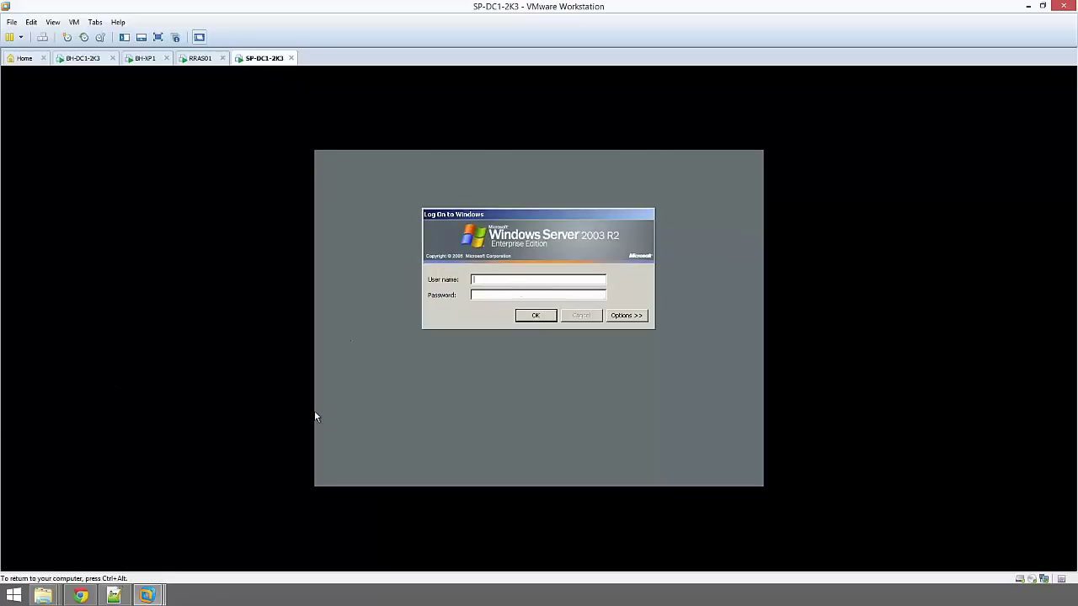
text(administrator)
key(Return)
click(541, 352)
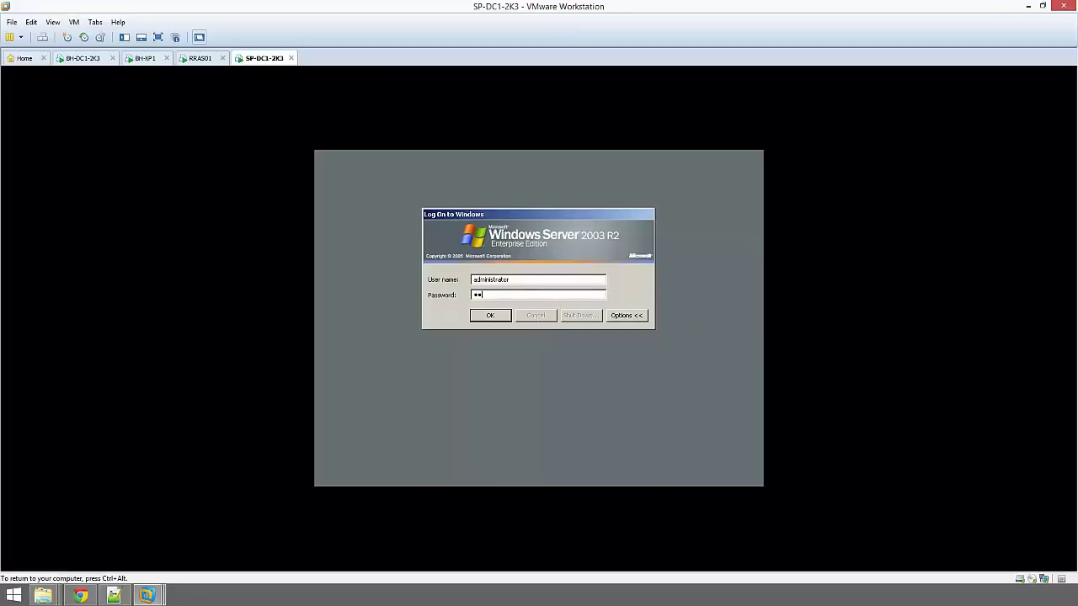
key(Return)
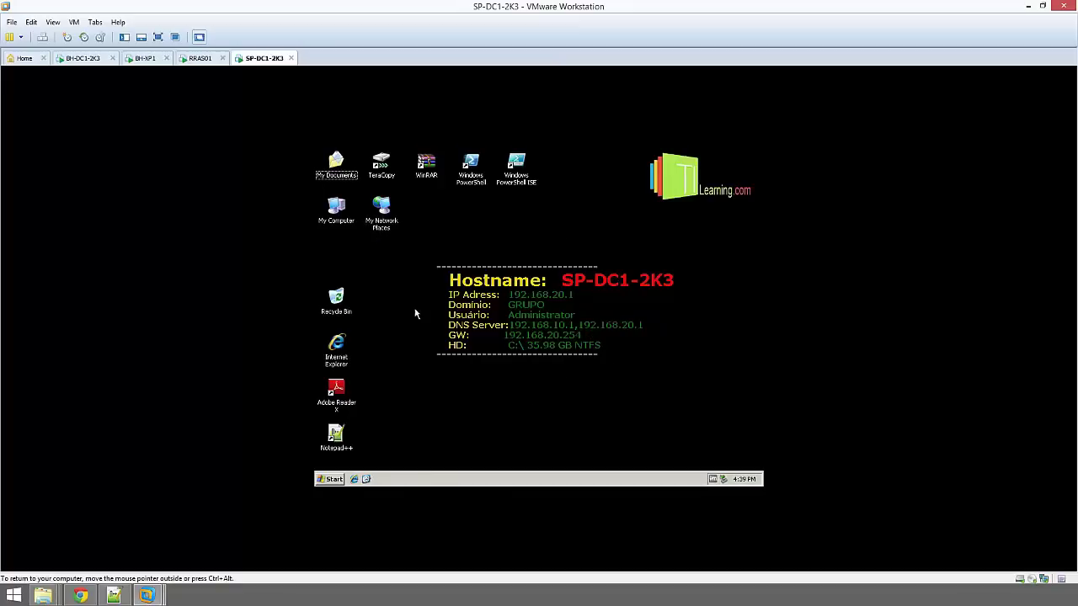
Open a command prompt on SP-DC1-2K3 via Run > cmd and clear the screen
click(334, 481)
click(360, 422)
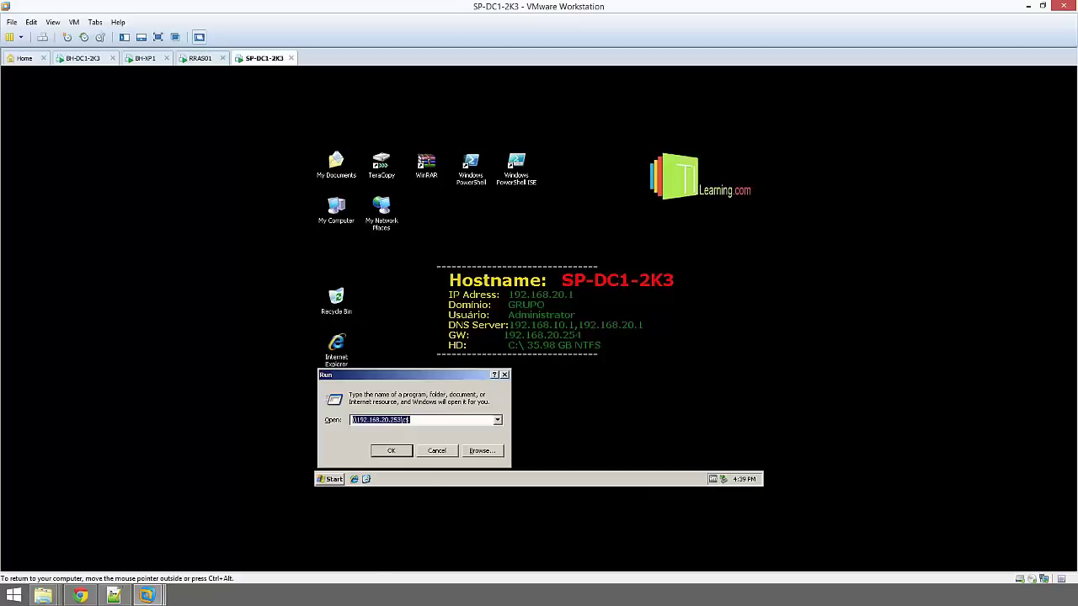
text(cmd)
key(Return)
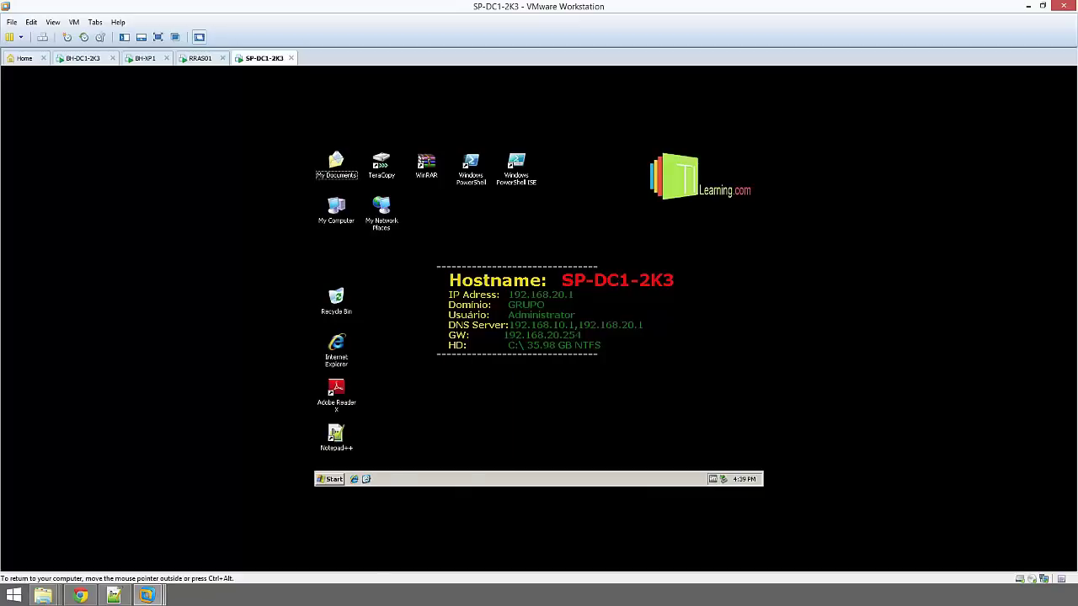
text(cd\)
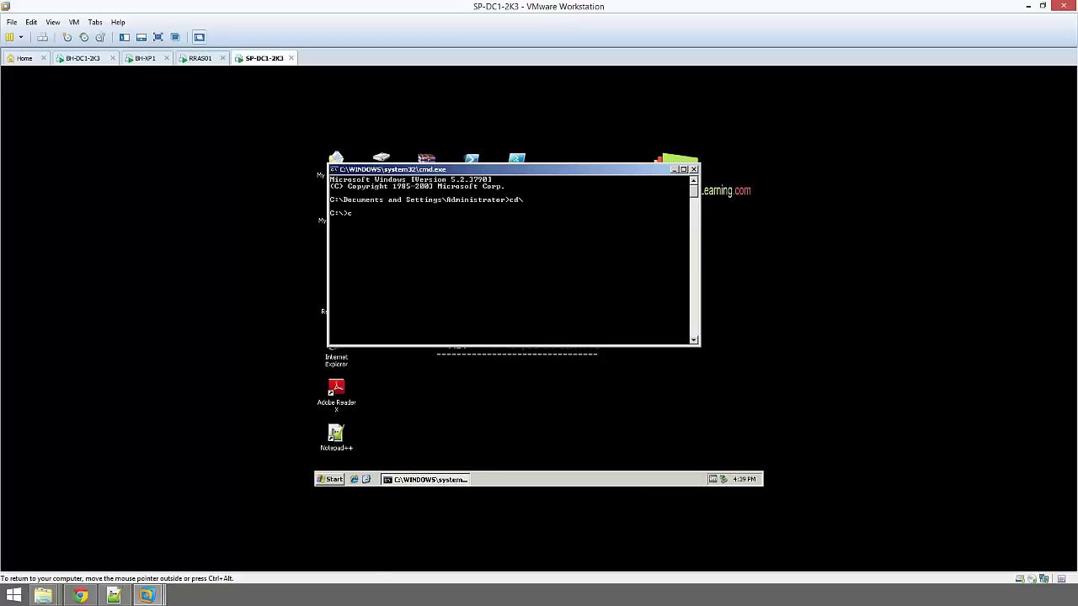
text(cls)
key(Return)
Run ping 192.168.10.1 -t and move the console window lower right
text(p)
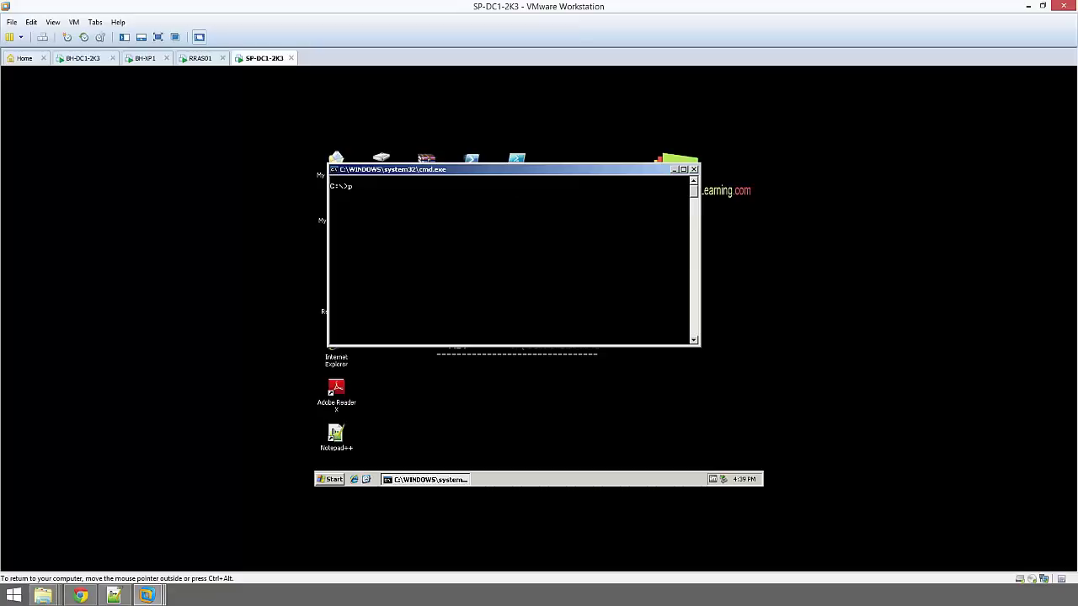
text(ing)
text(192.168.10.1 -t)
key(Return)
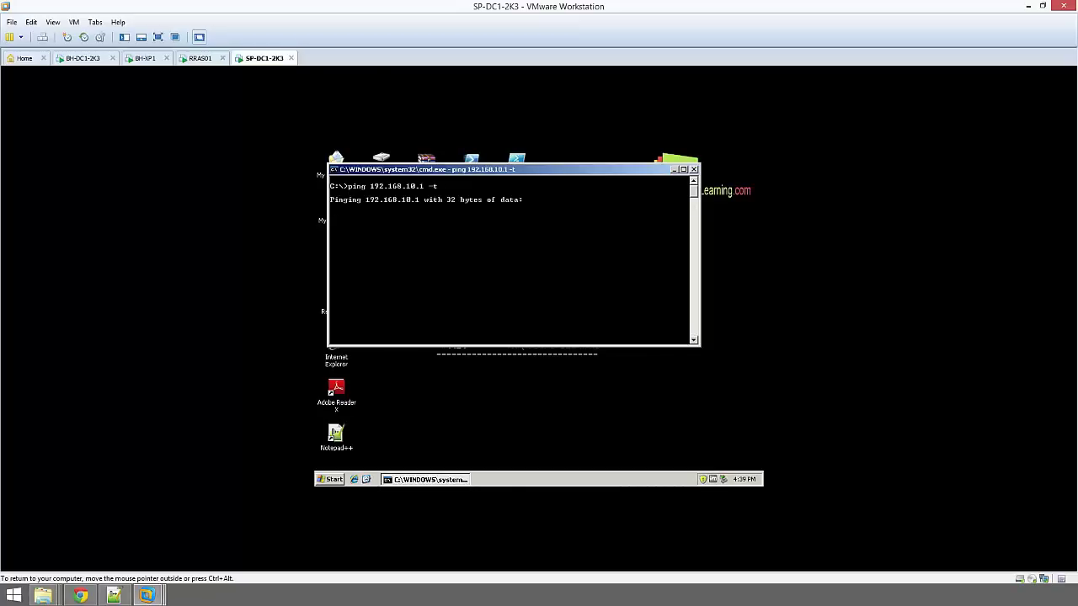
drag(503, 170, 577, 248)
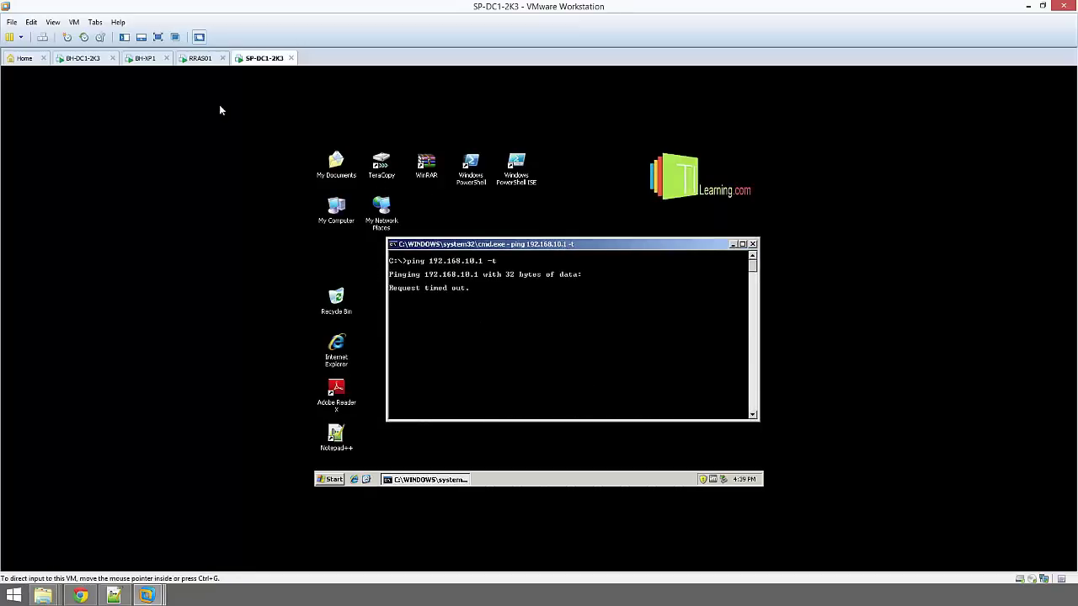
Switch to BH-DC1-2K3, unlock it and open a command prompt via Run > cmd
click(95, 59)
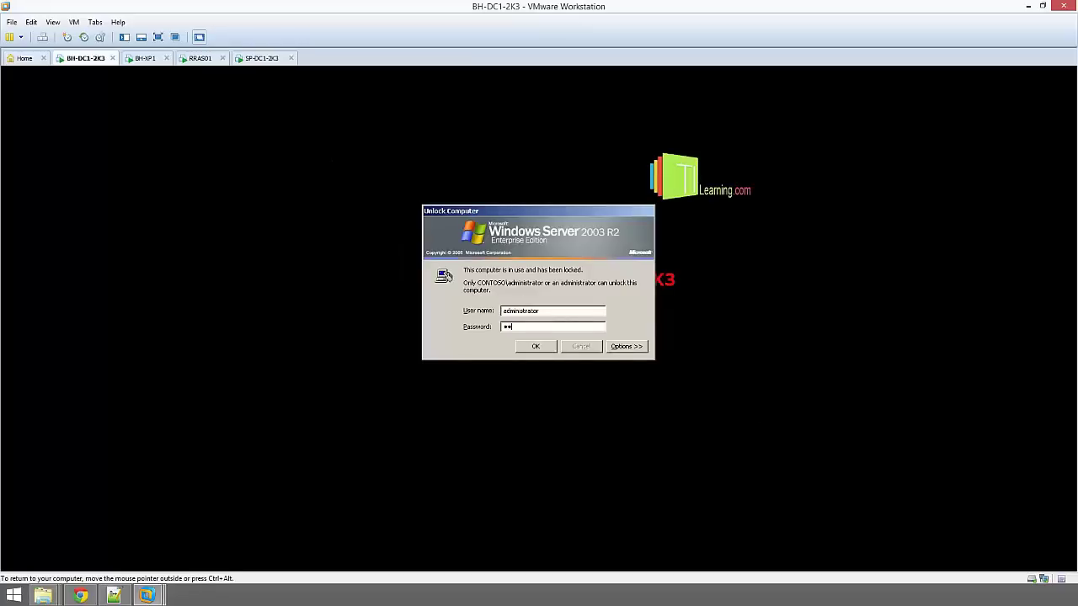
key(Return)
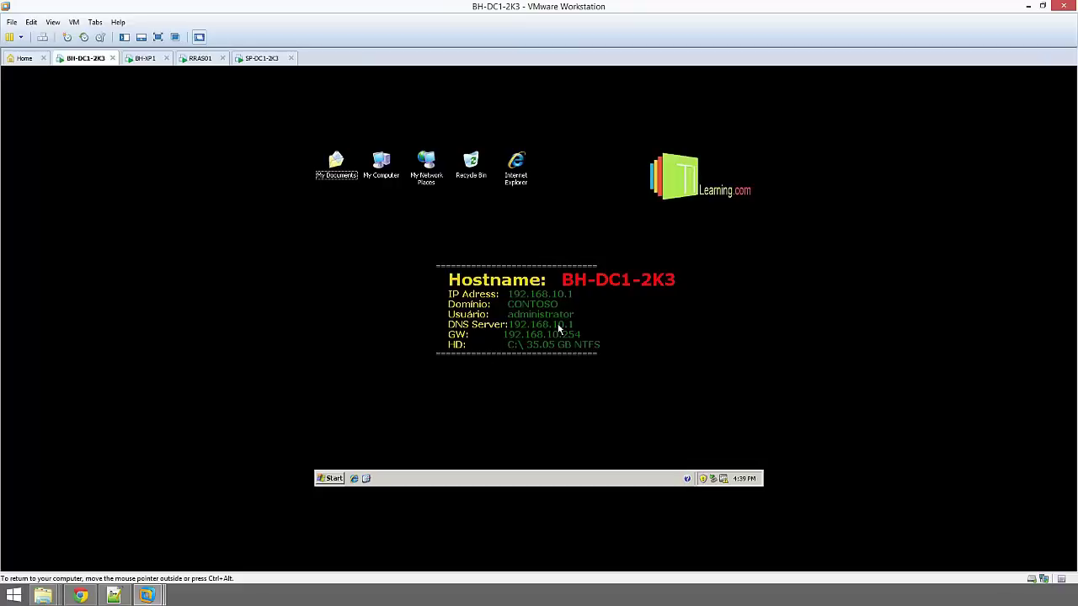
click(330, 477)
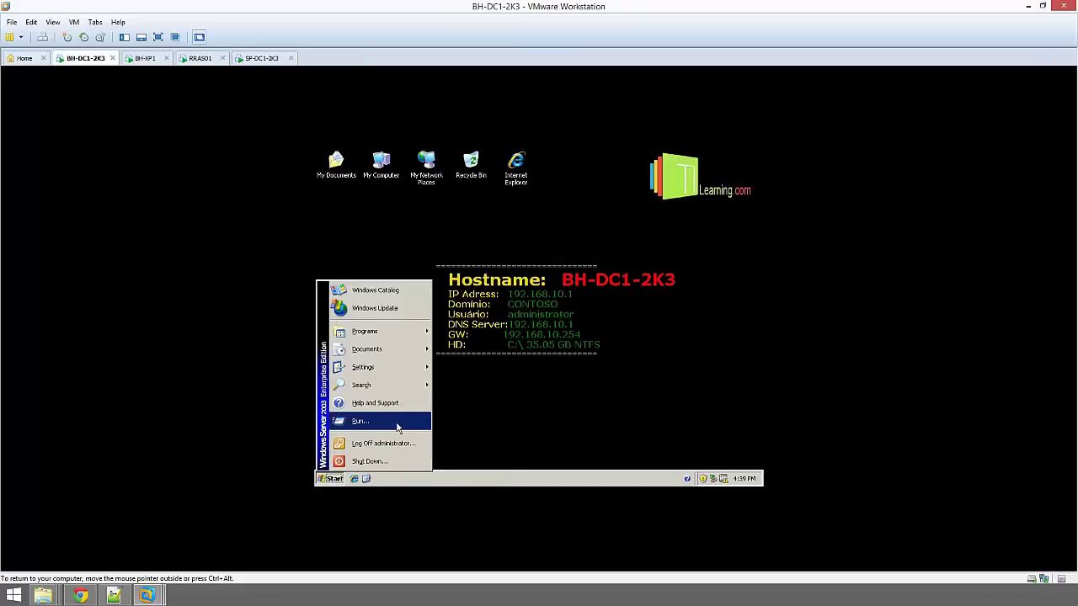
click(397, 423)
text(cmd)
key(Return)
Run cd\ and cls, then start ping 192.168.20.1 -t
text(cd\)
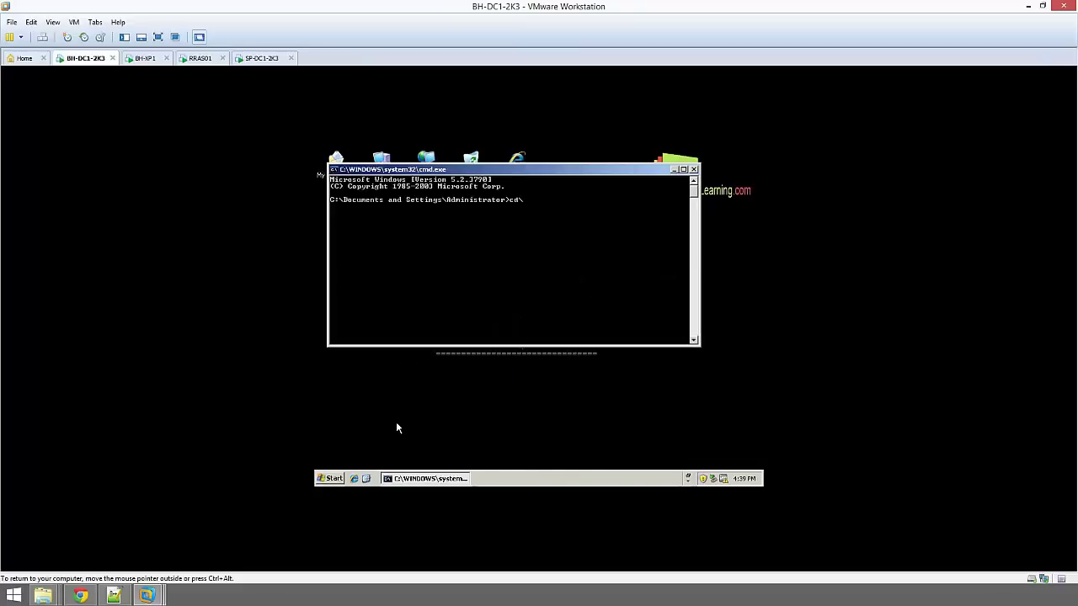
key(Return)
text(cls)
key(Return)
text(ping)
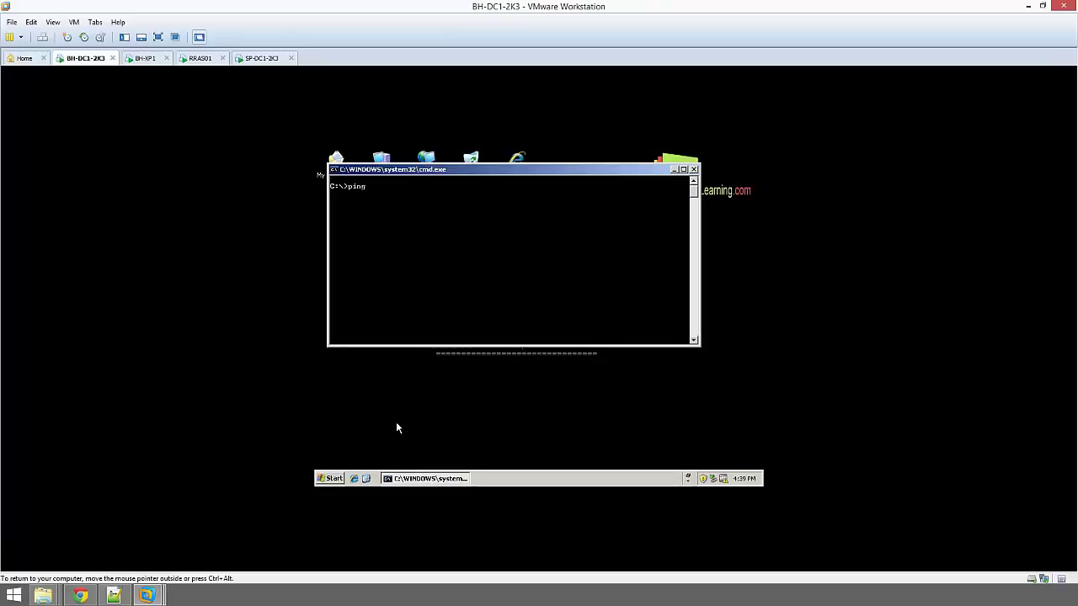
text( 192.168.20.1 -t)
key(Return)
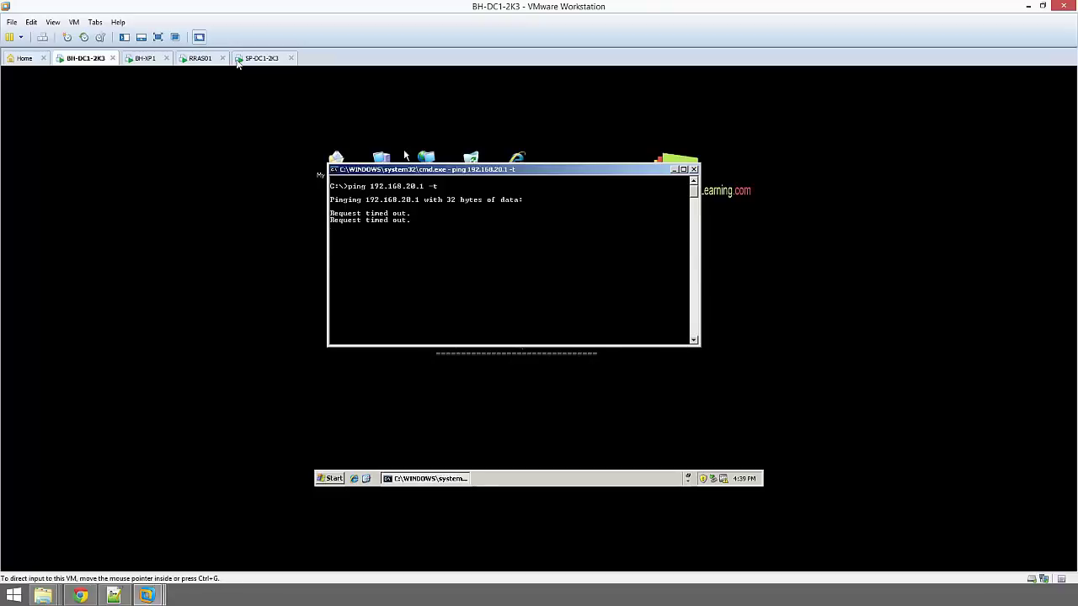
Switch to RRAS01 and unlock it with Ctrl+Alt+Del and the password
click(200, 58)
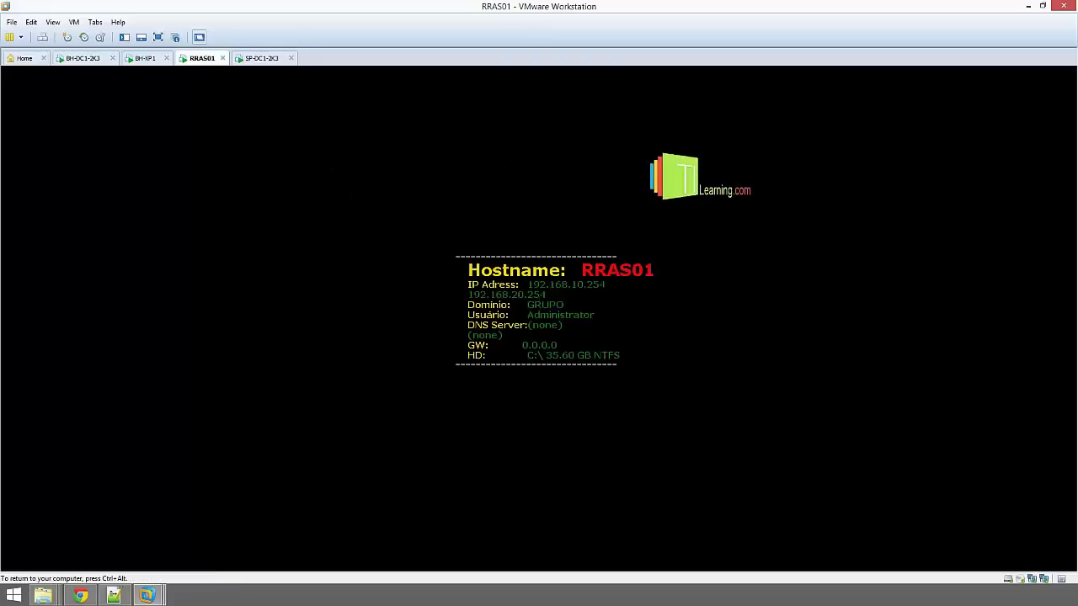
key(ctrl+alt+Insert)
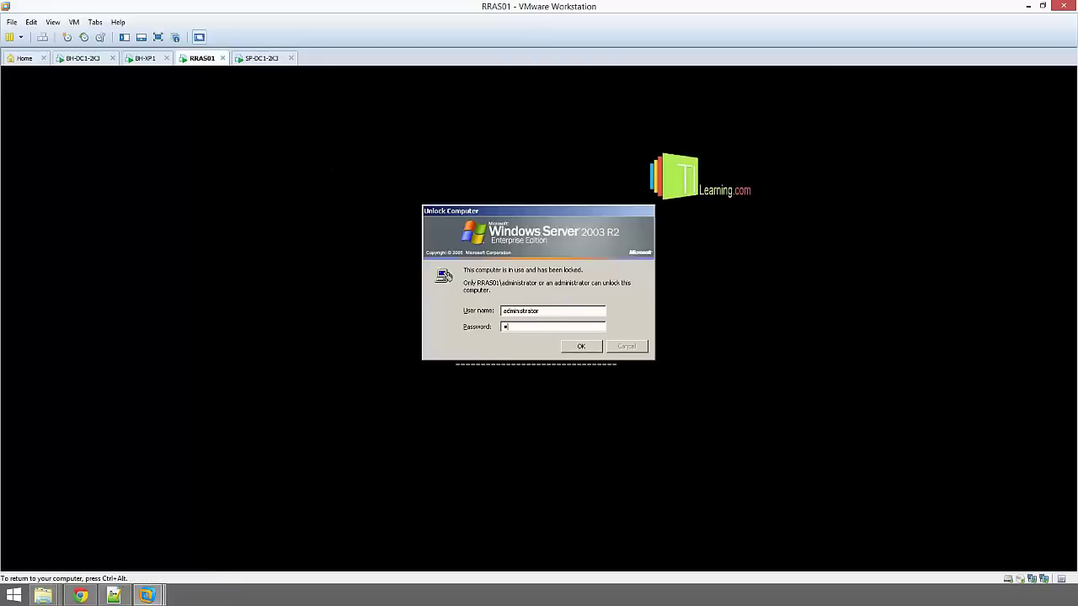
key(Return)
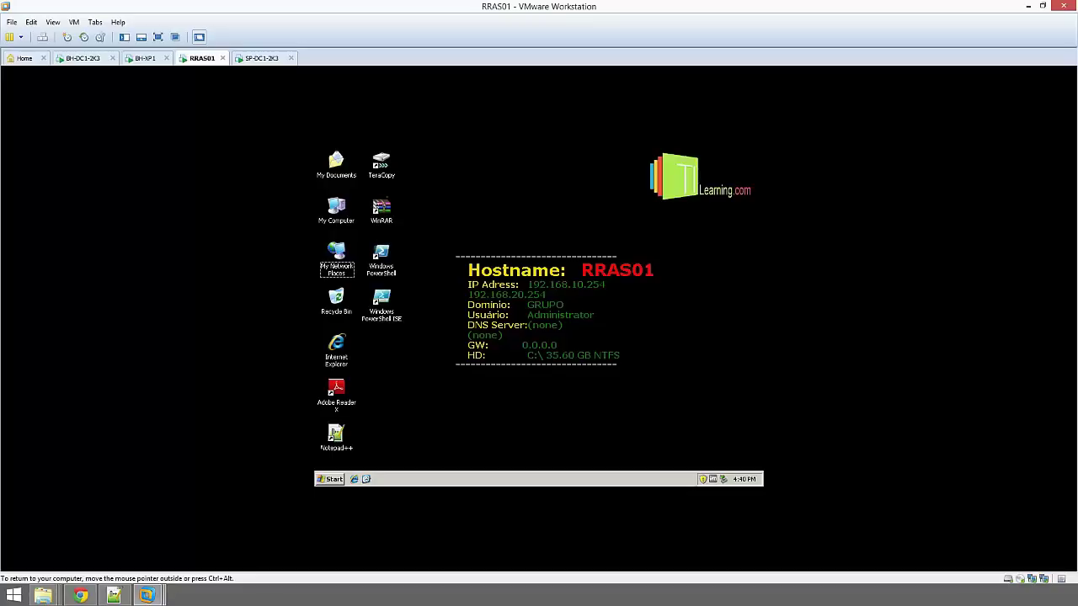
Open Routing and Remote Access from Administrative Tools, maximize it, and bring up RRAS01 (local) actions
click(330, 480)
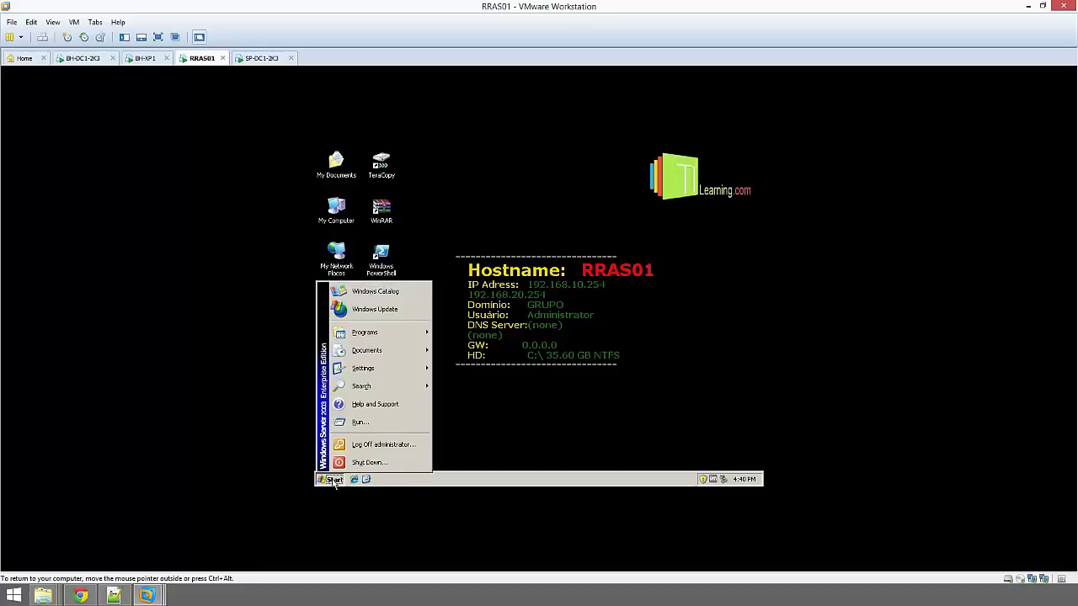
mouse_move(397, 331)
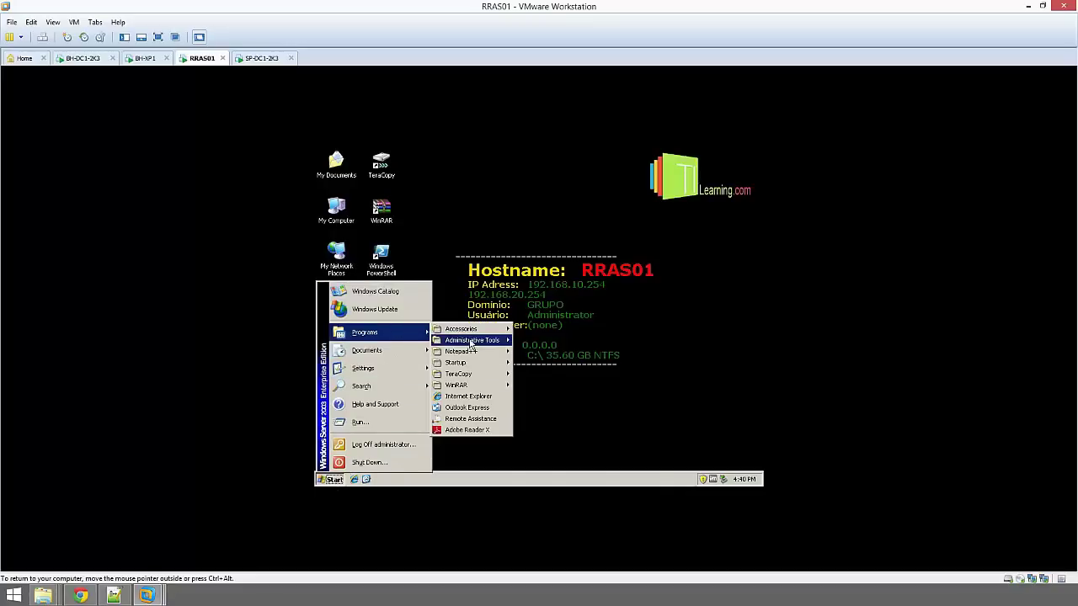
mouse_move(470, 339)
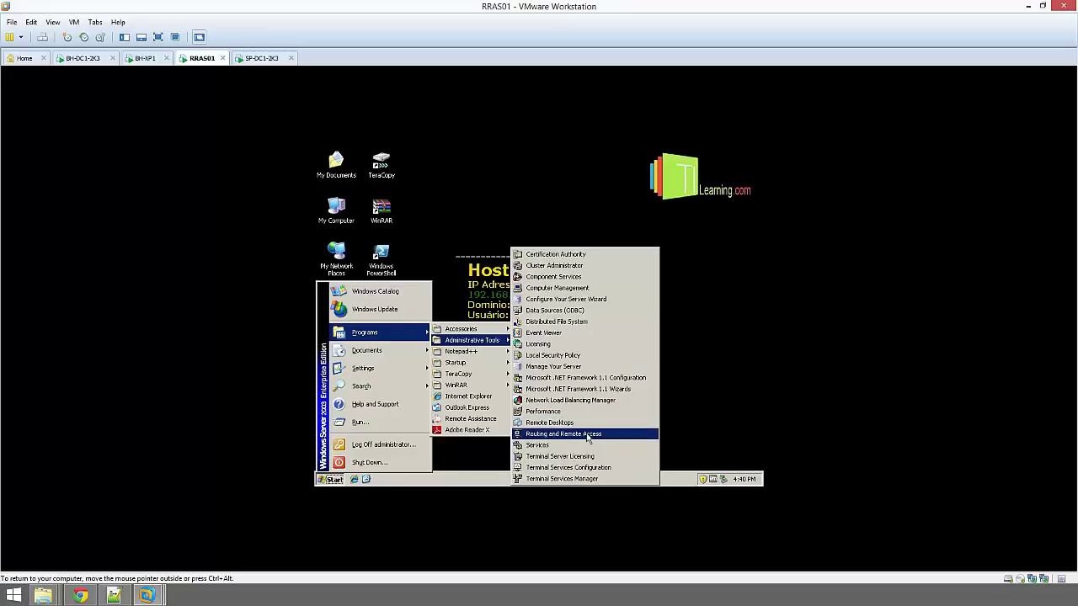
click(587, 435)
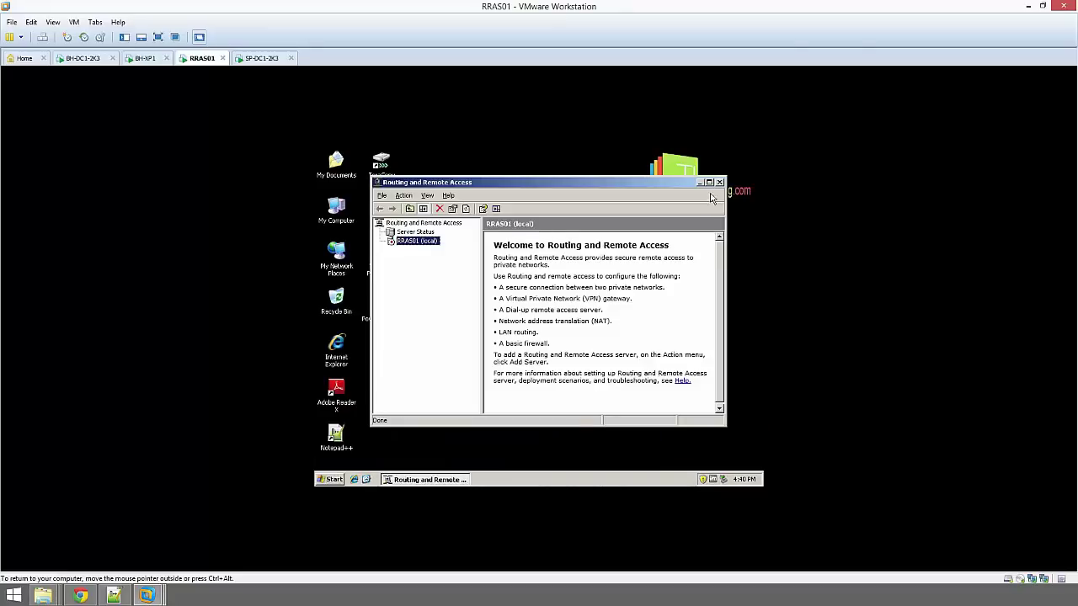
click(709, 182)
right_click(349, 216)
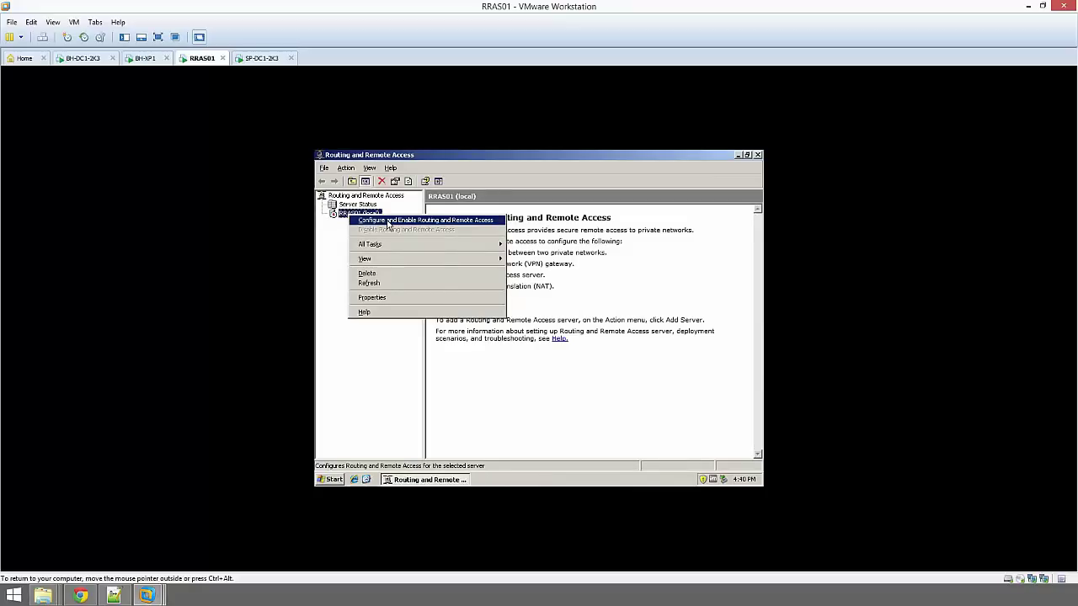
Configure RRAS01 with a Custom configuration enabling LAN routing, start the service, then check SP-DC1-2K3
click(389, 222)
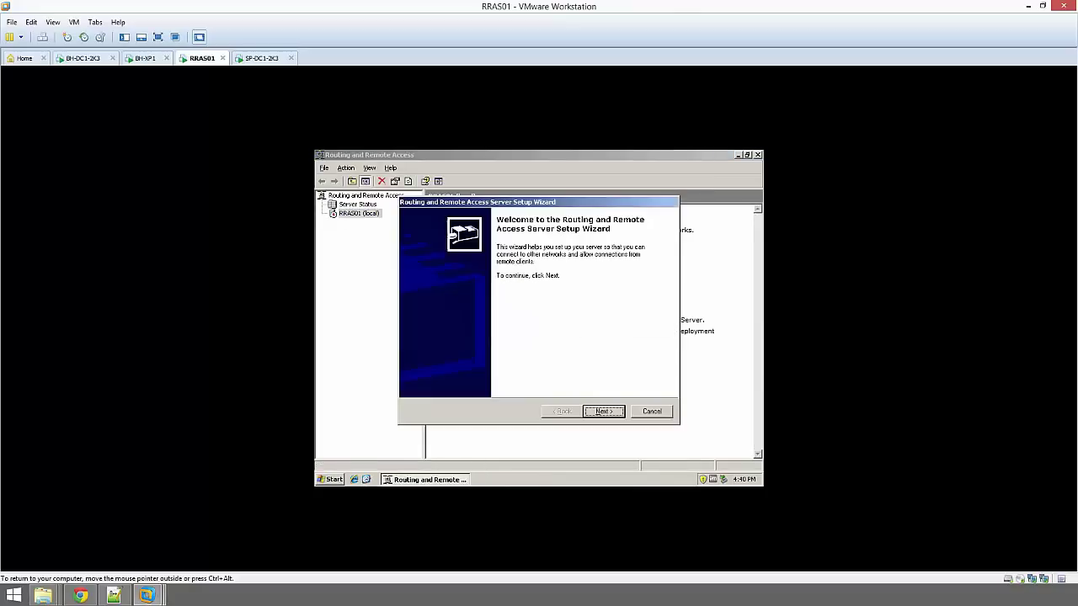
click(604, 411)
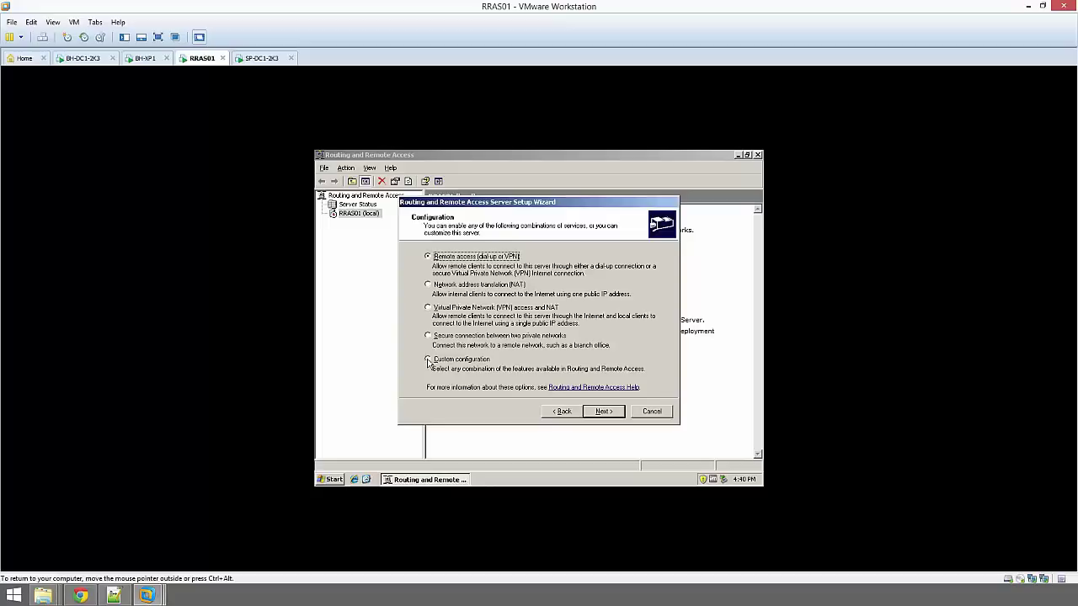
click(428, 361)
click(602, 411)
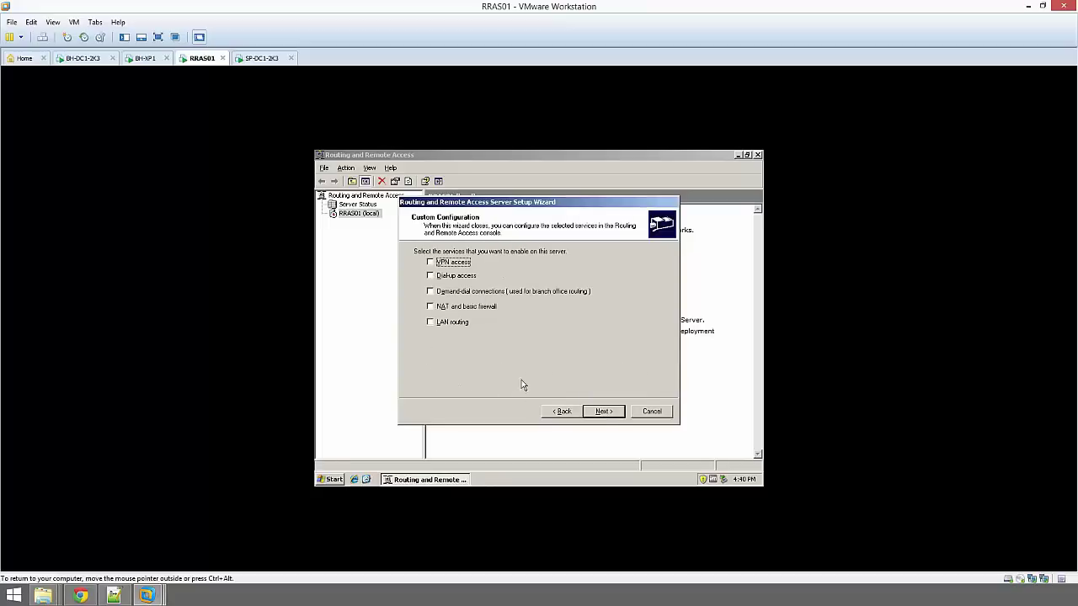
click(430, 324)
click(617, 413)
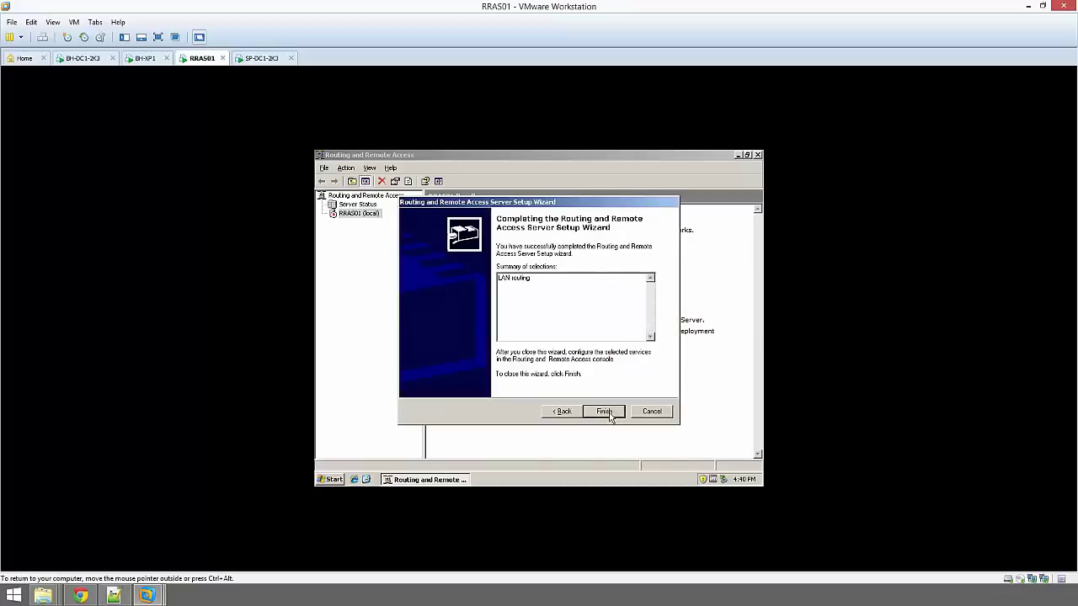
click(605, 411)
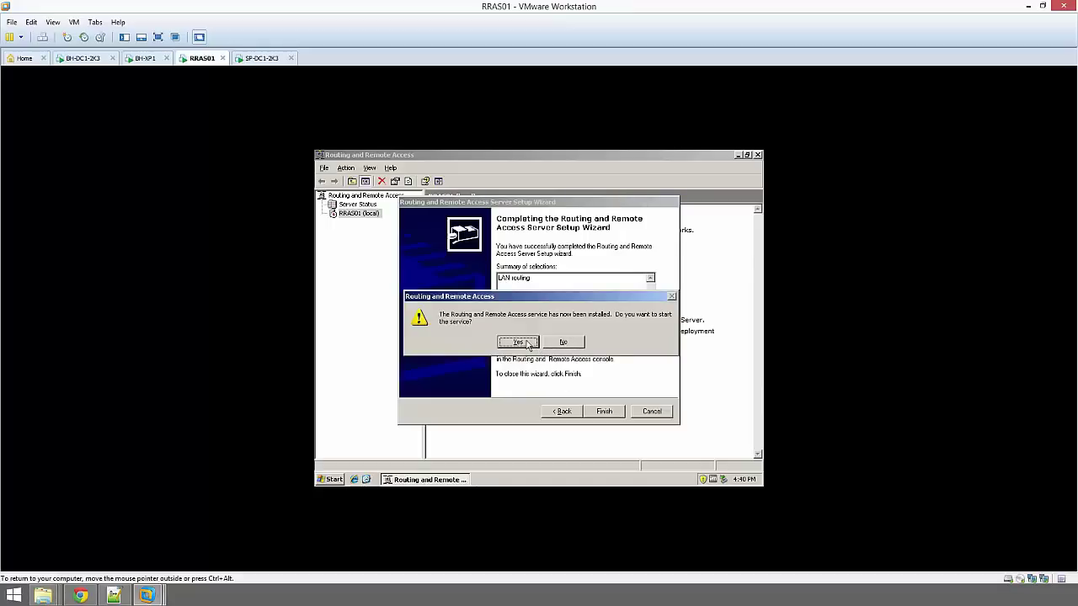
click(528, 343)
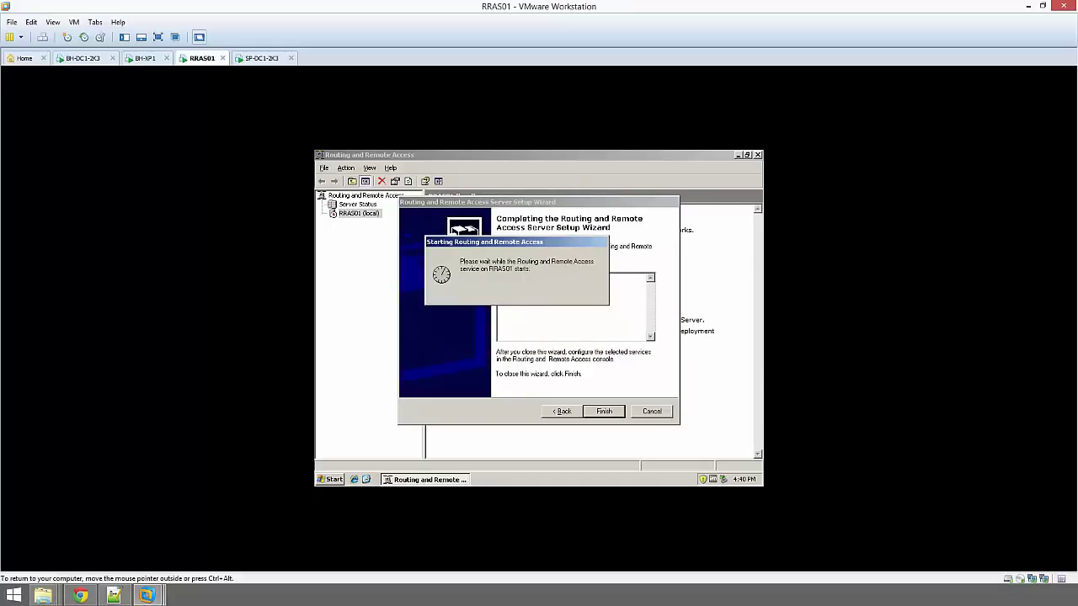
click(263, 59)
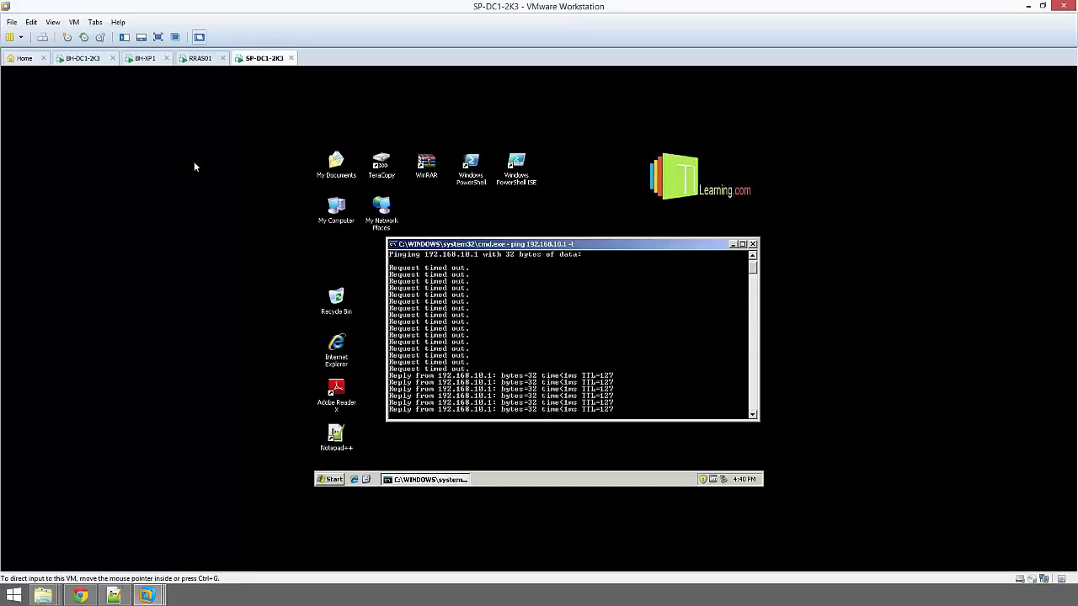
Confirm the continuous pings on BH-DC1-2K3 and SP-DC1-2K3 now receive replies
click(84, 58)
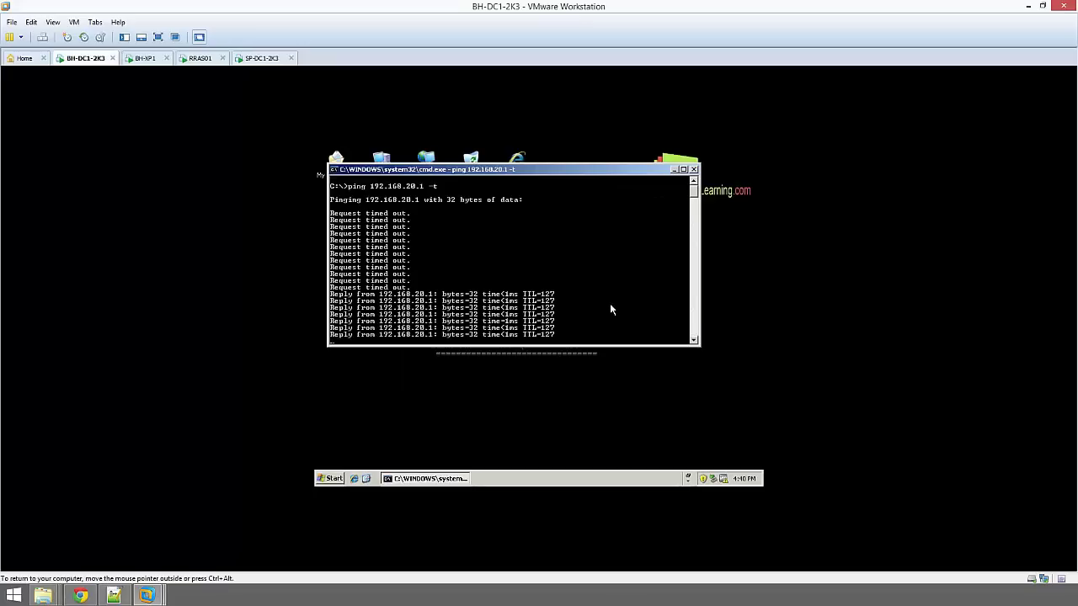
click(259, 58)
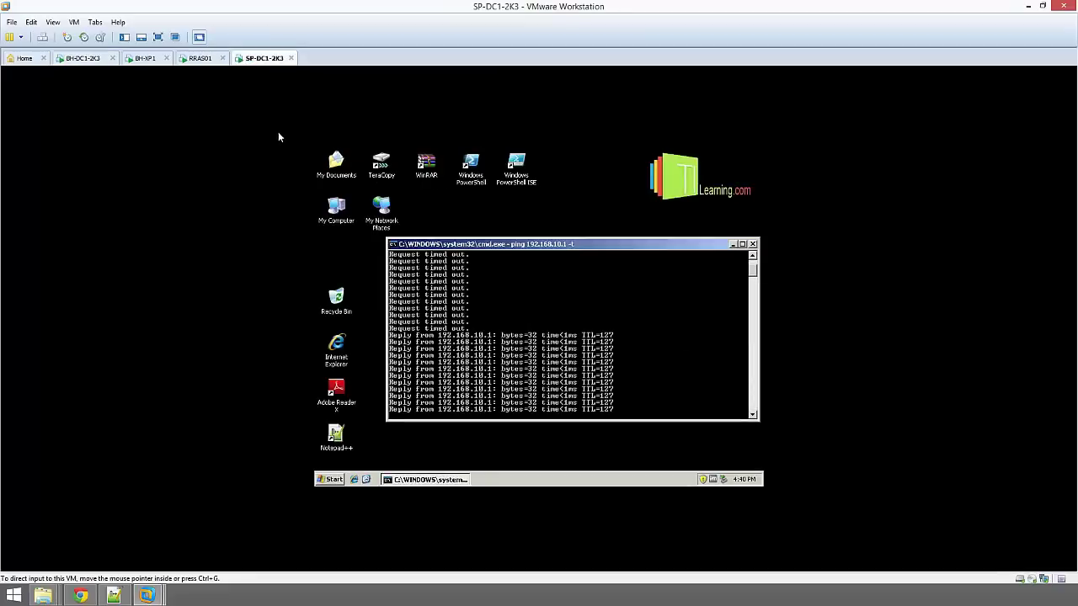
click(199, 58)
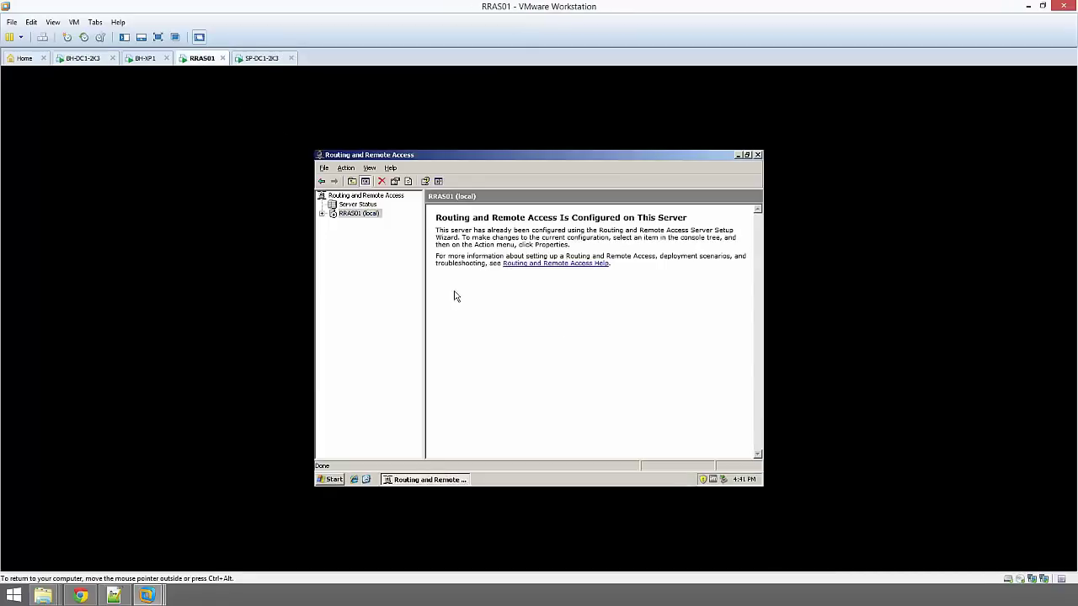
On RRAS01, expand IP Routing to review General interfaces and empty Static Routes, then close the console
click(321, 214)
click(365, 231)
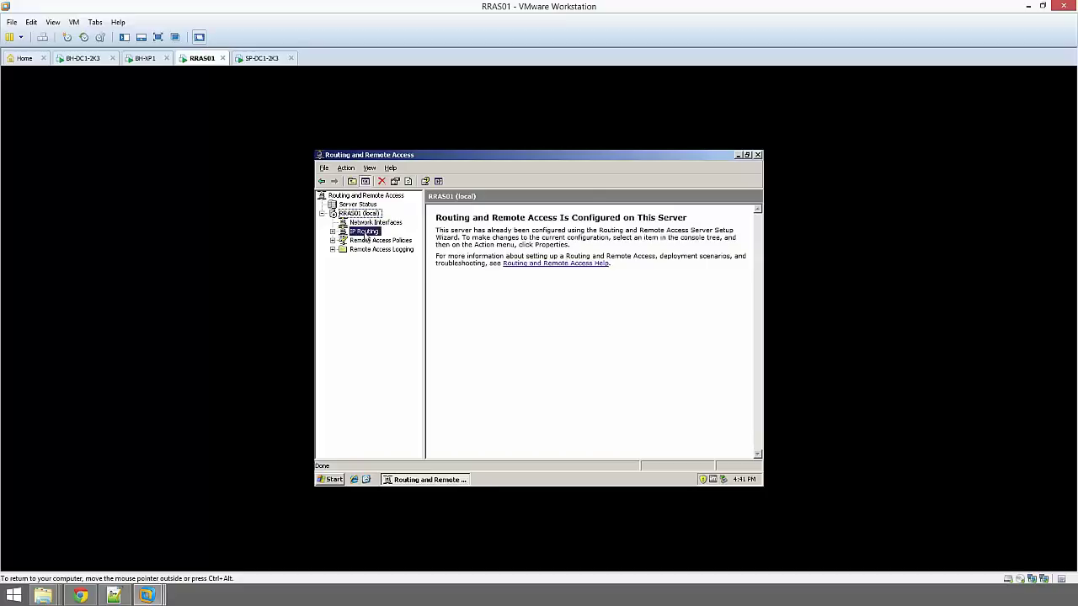
click(333, 232)
click(370, 240)
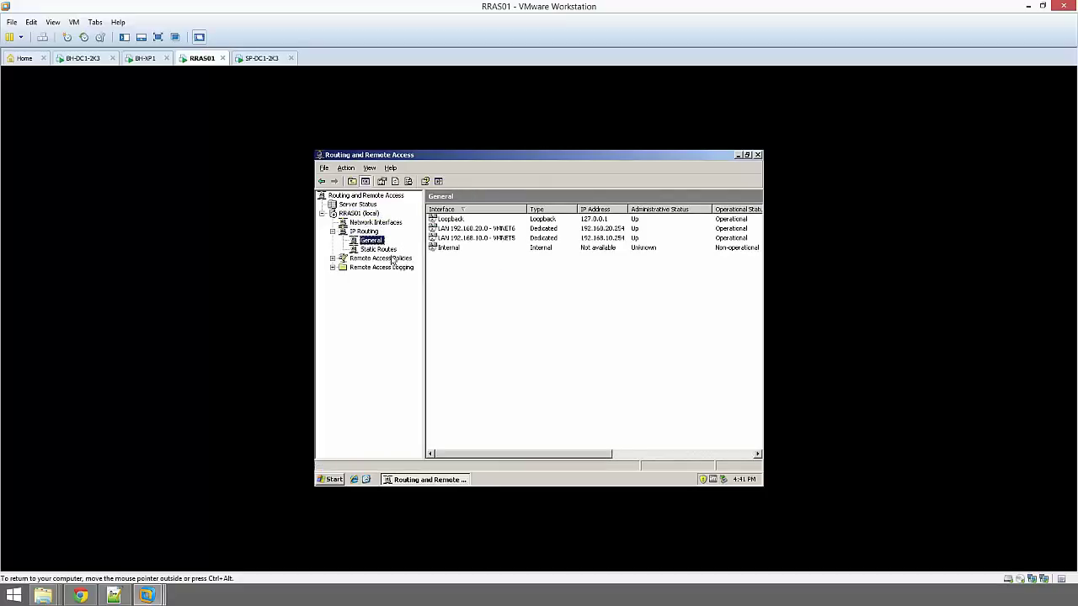
click(384, 250)
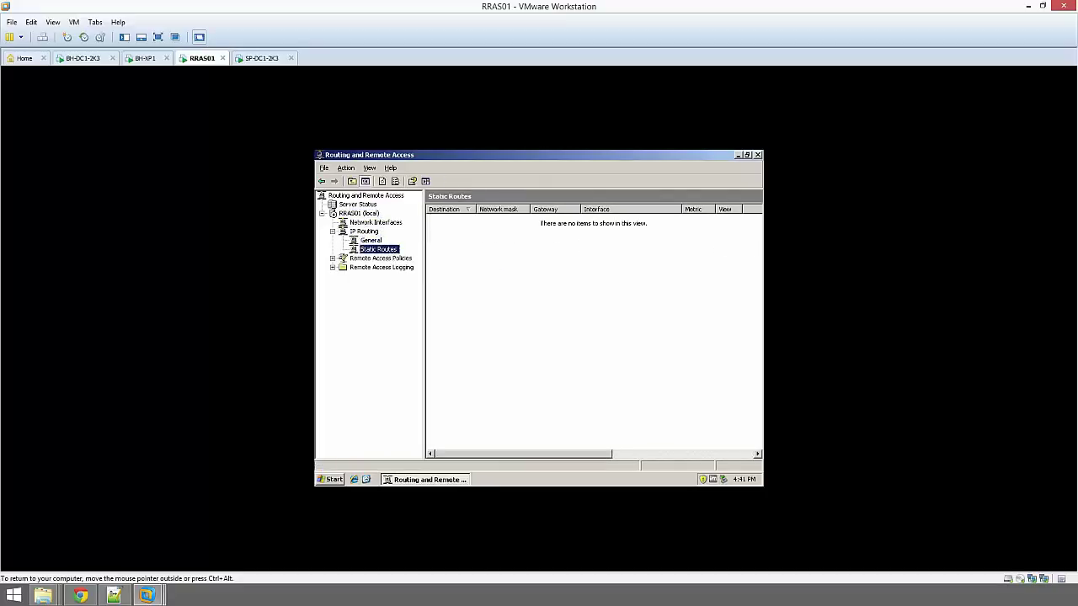
click(758, 156)
click(263, 59)
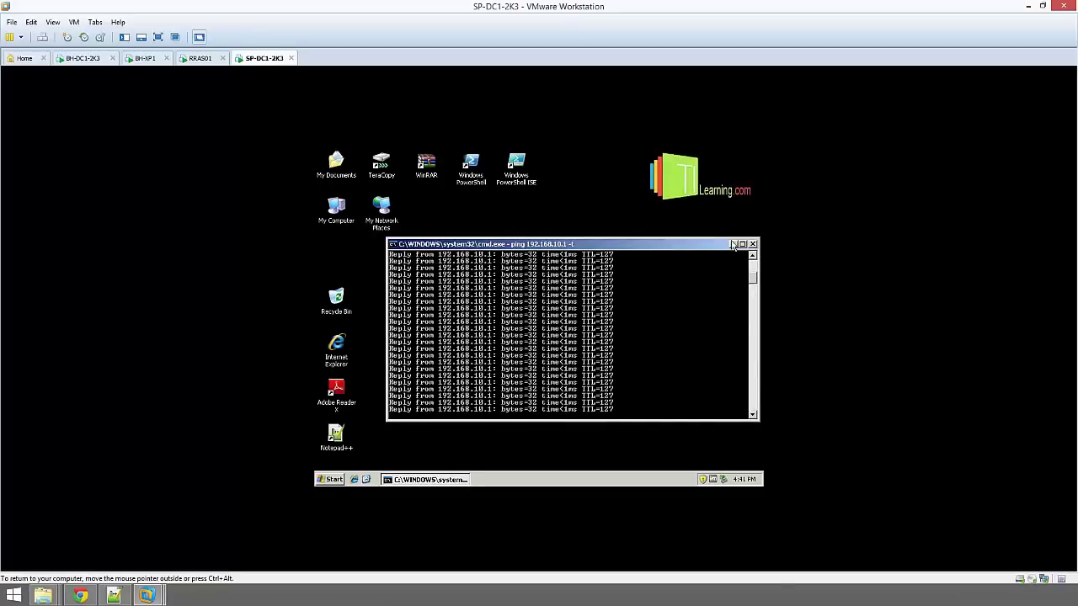
Close the ping window and open the Computer Name change dialog in My Computer's System Properties
click(752, 245)
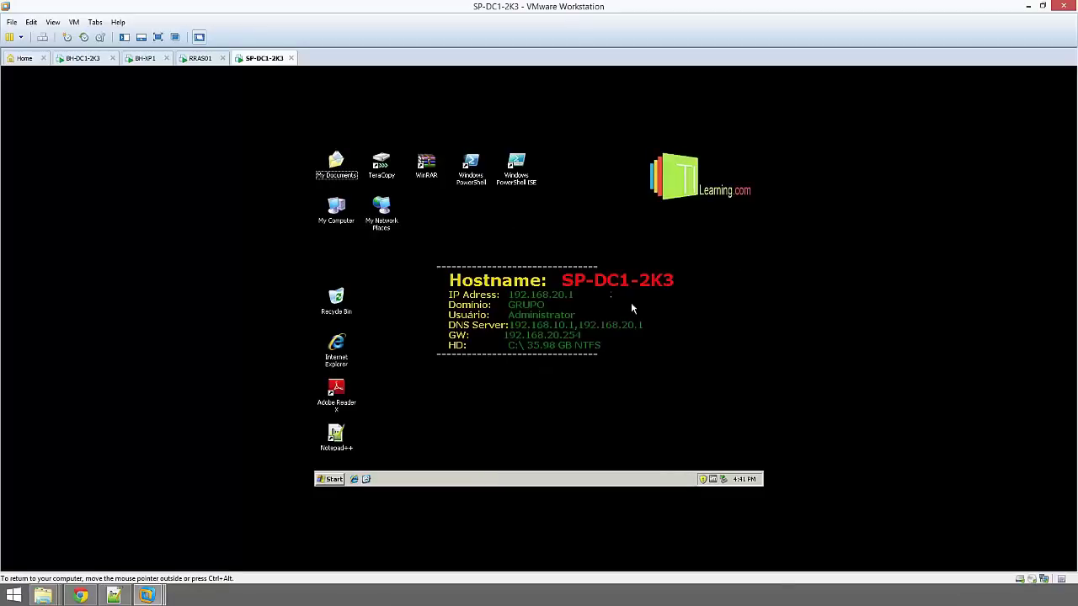
right_click(339, 216)
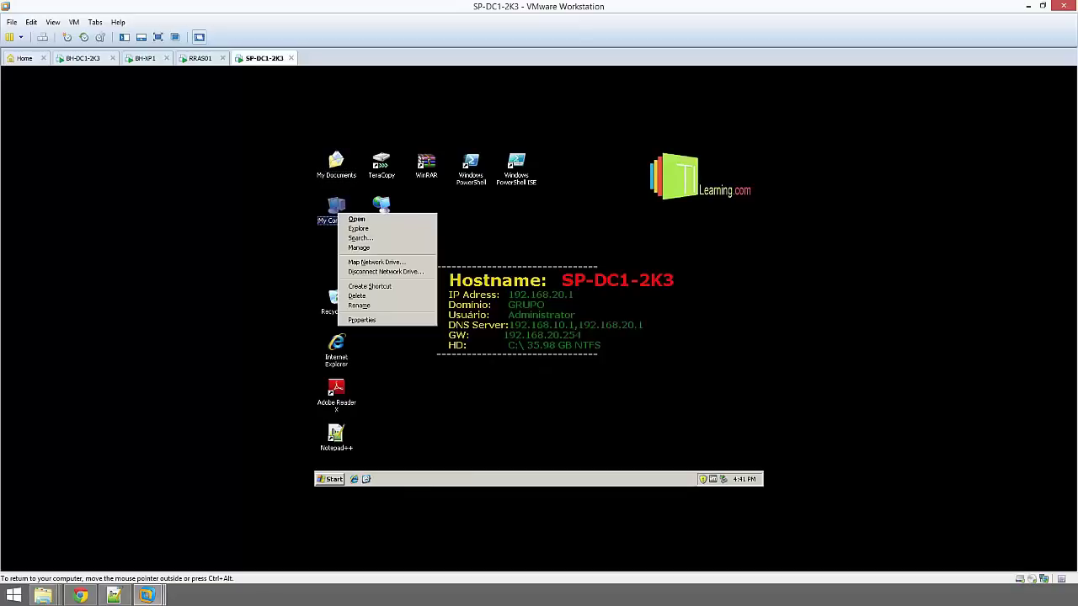
click(390, 321)
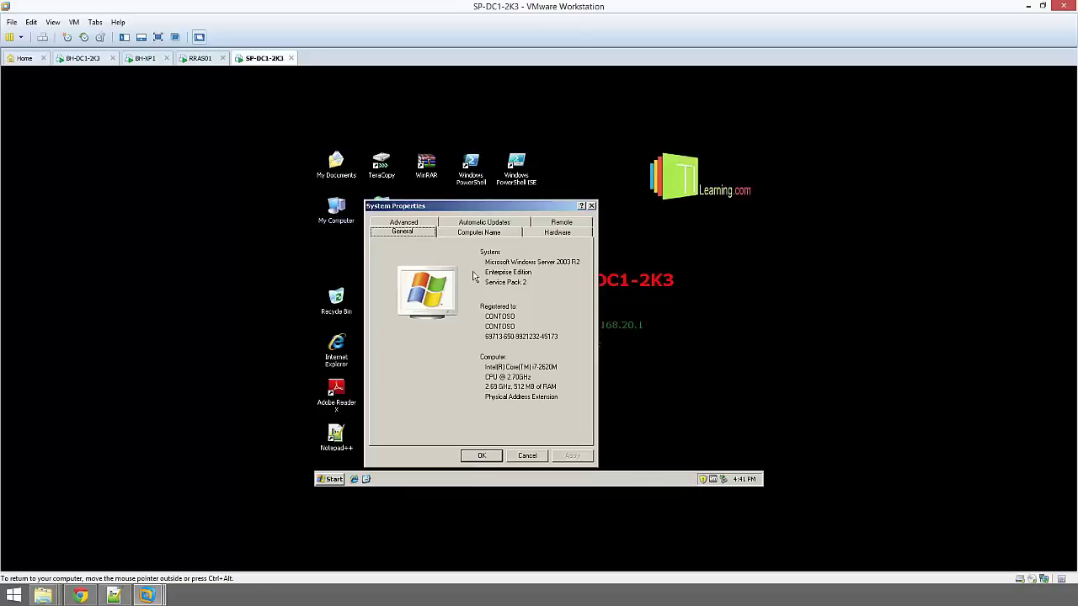
click(483, 233)
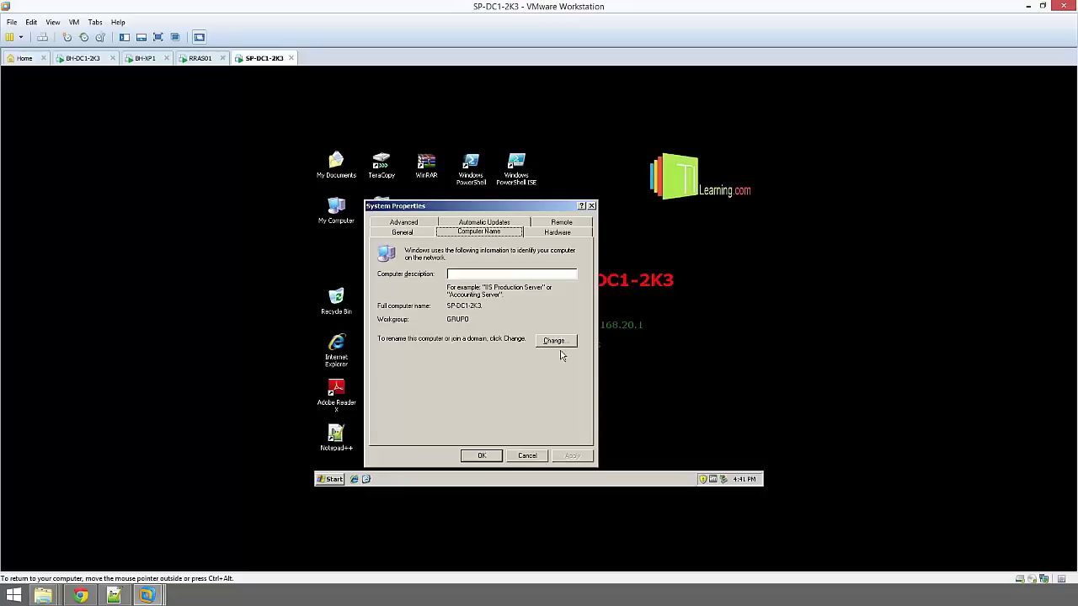
key(Return)
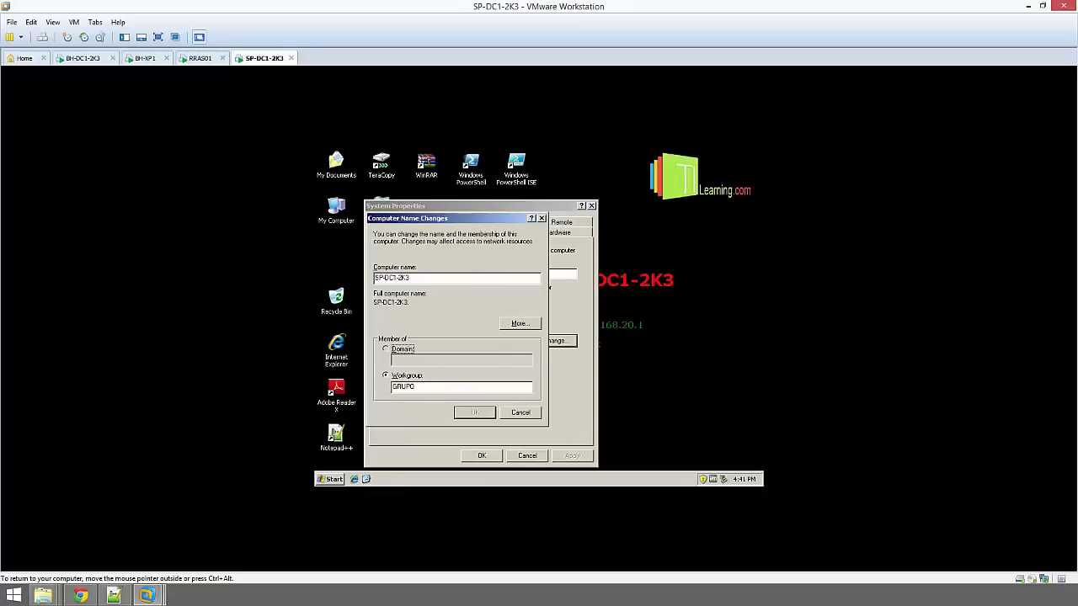
Make SP-DC1-2K3 a member of domain contoso.local using the domain administrator credentials
key(alt+d)
text(con)
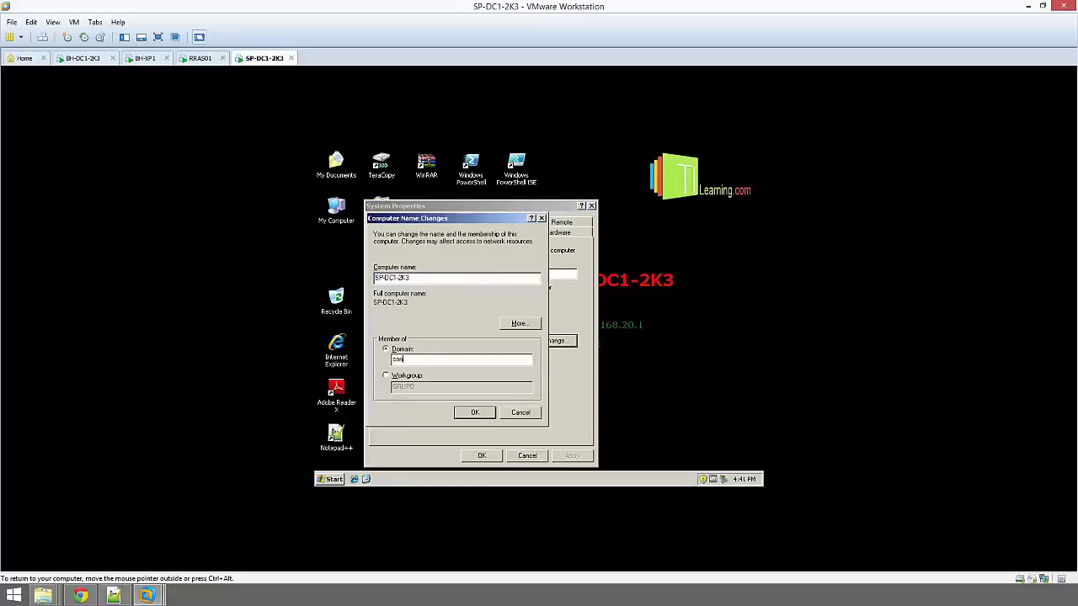
text(toso.local)
click(477, 412)
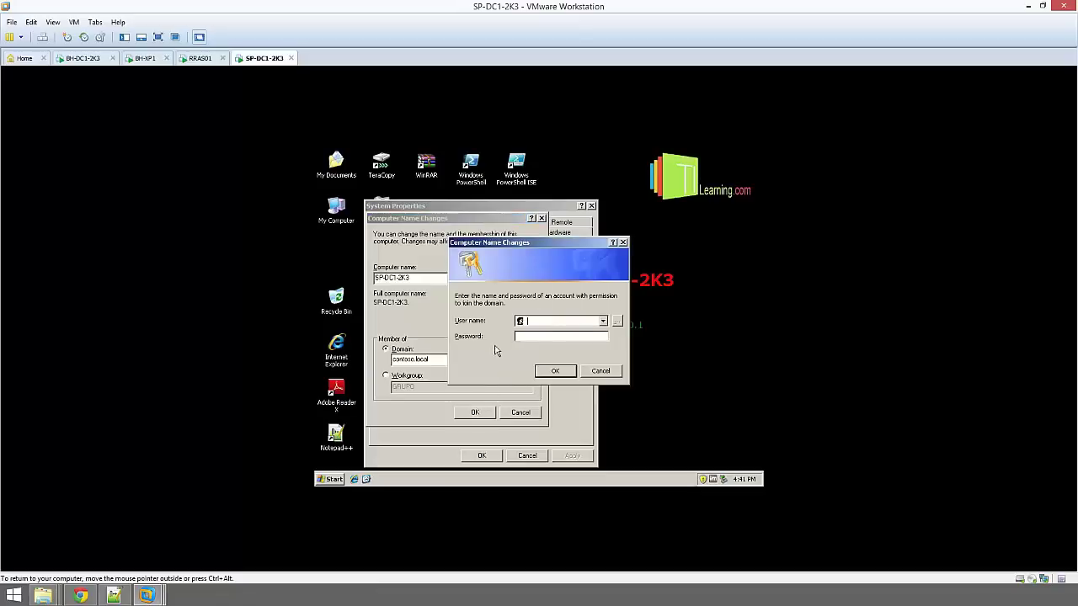
text(administrator••••••••••)
click(554, 371)
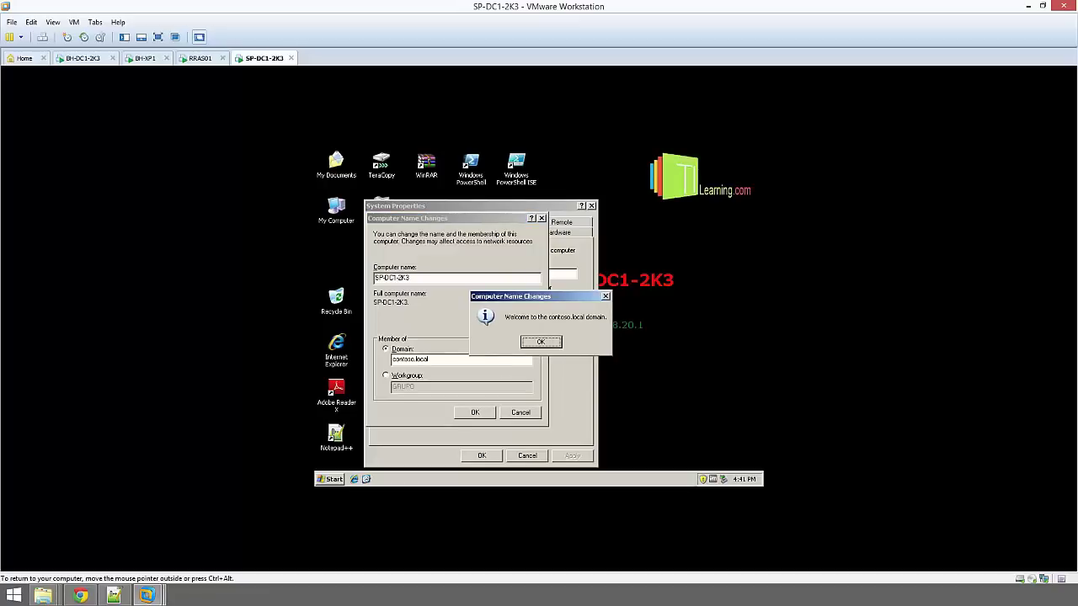
Acknowledge the welcome and restart notices, close System Properties and restart now
click(541, 343)
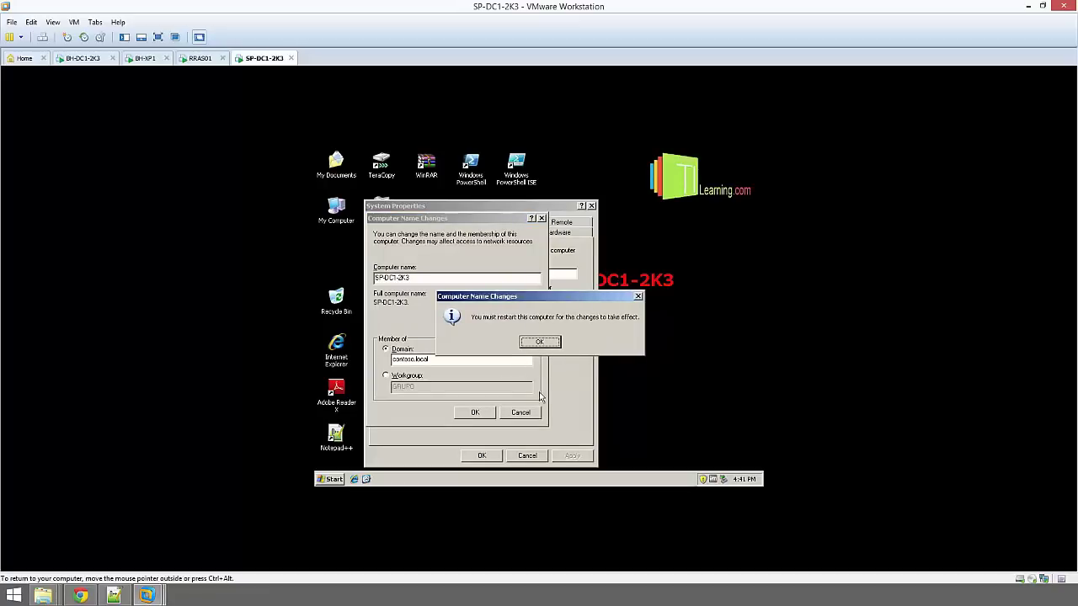
click(541, 340)
click(481, 456)
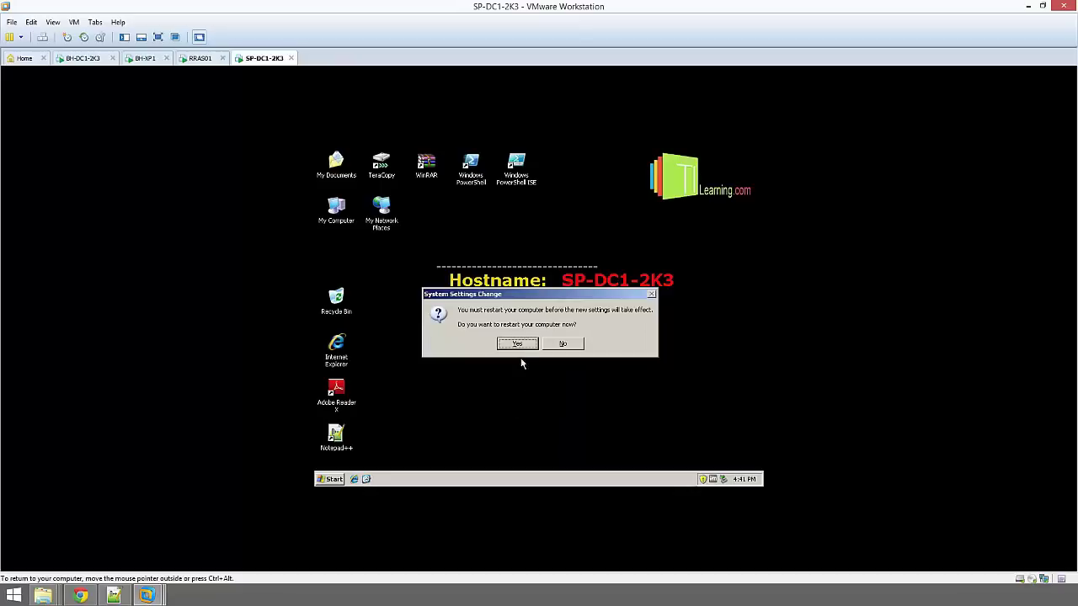
click(517, 344)
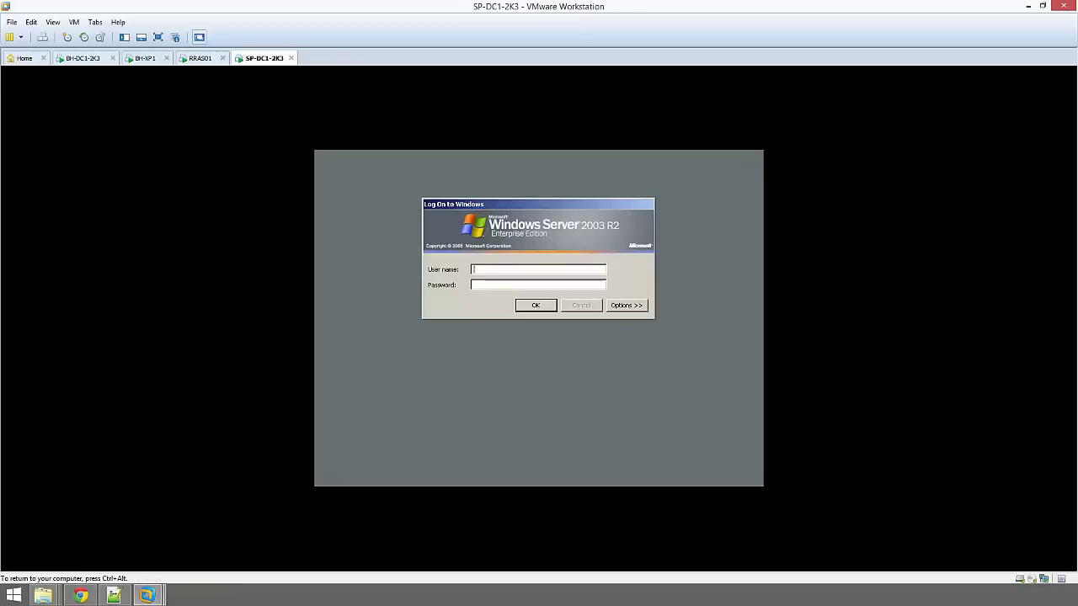
Log on to SP-DC1-2K3 as administrator with CONTOSO chosen in the Log on to list
click(629, 307)
click(598, 301)
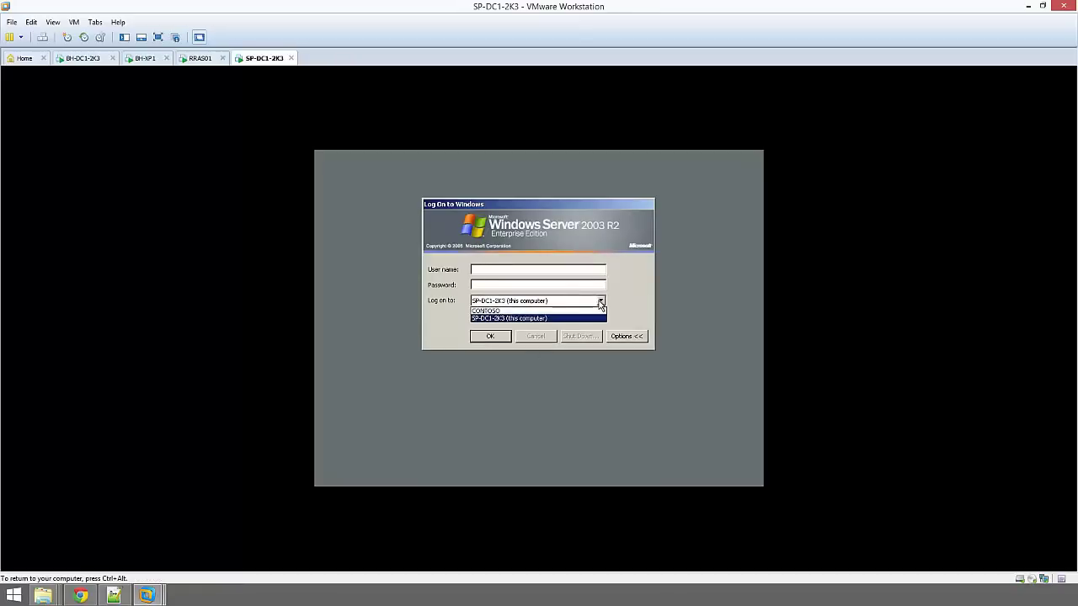
click(543, 312)
click(532, 268)
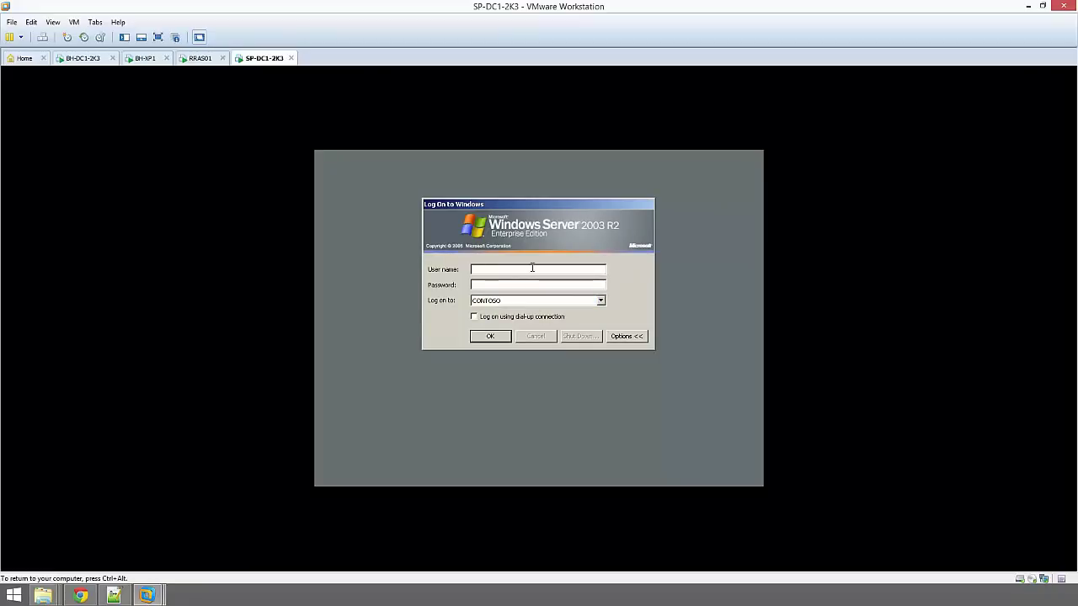
text(administrator)
key(Return)
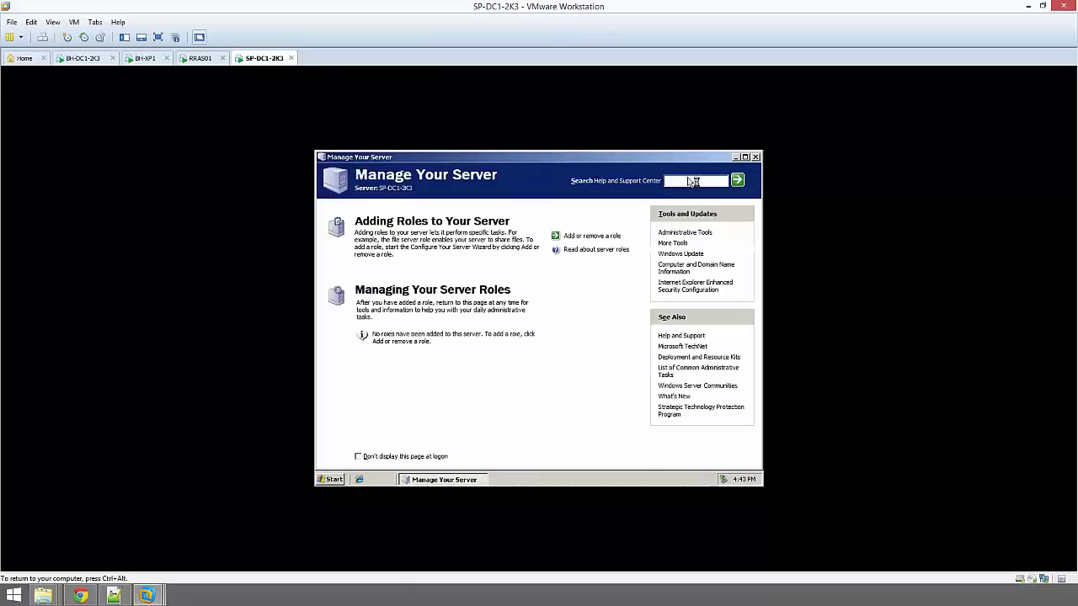
Tick Don't display this page at logon and close Manage Your Server
click(358, 456)
click(755, 157)
click(530, 204)
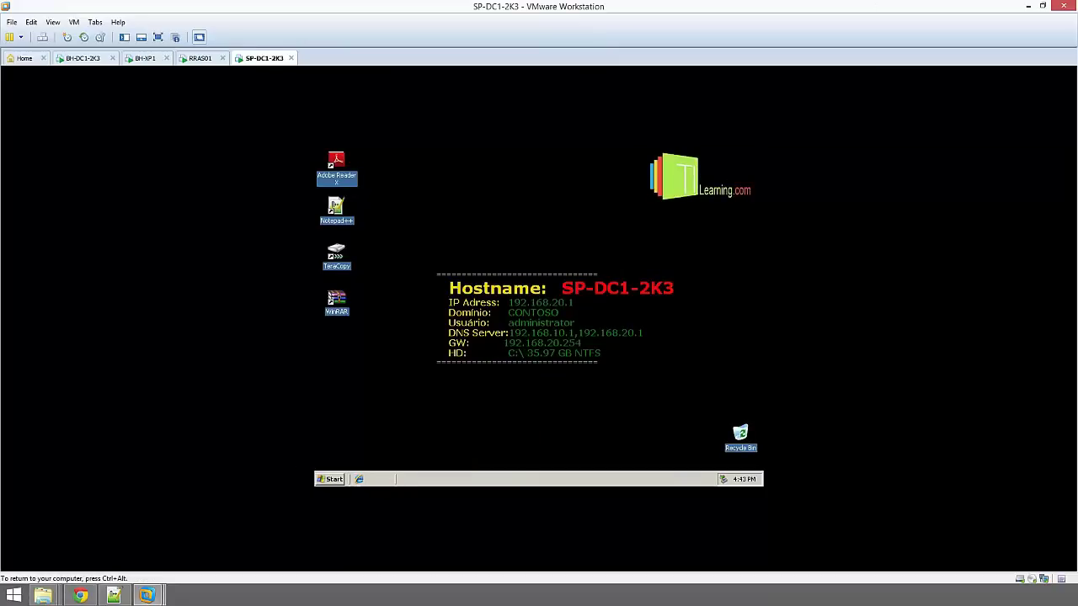
click(331, 480)
click(603, 268)
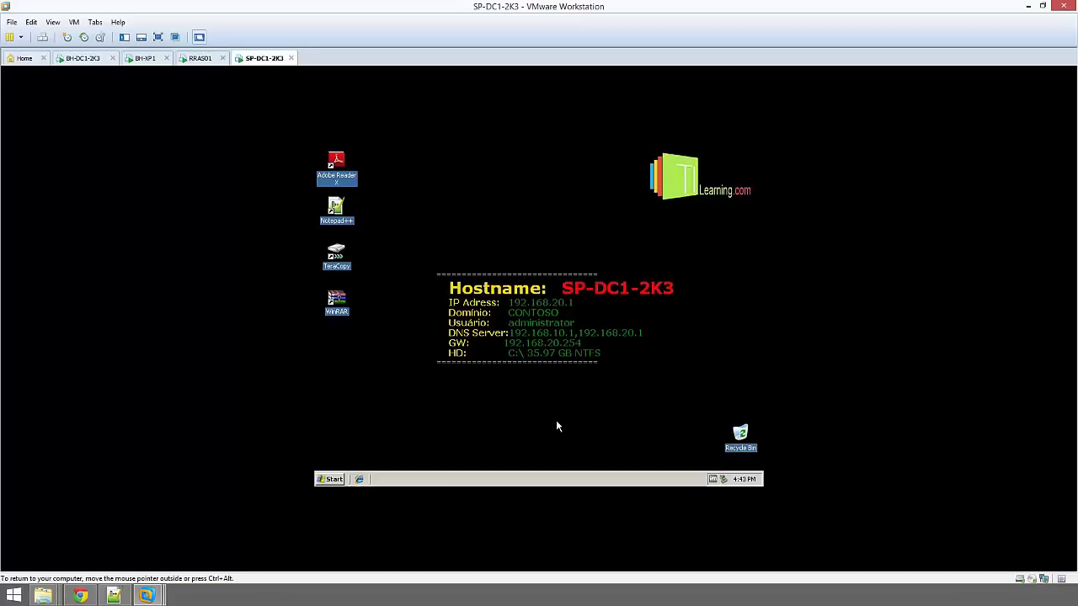
Launch dcpromo and choose Additional domain controller for an existing domain
click(334, 479)
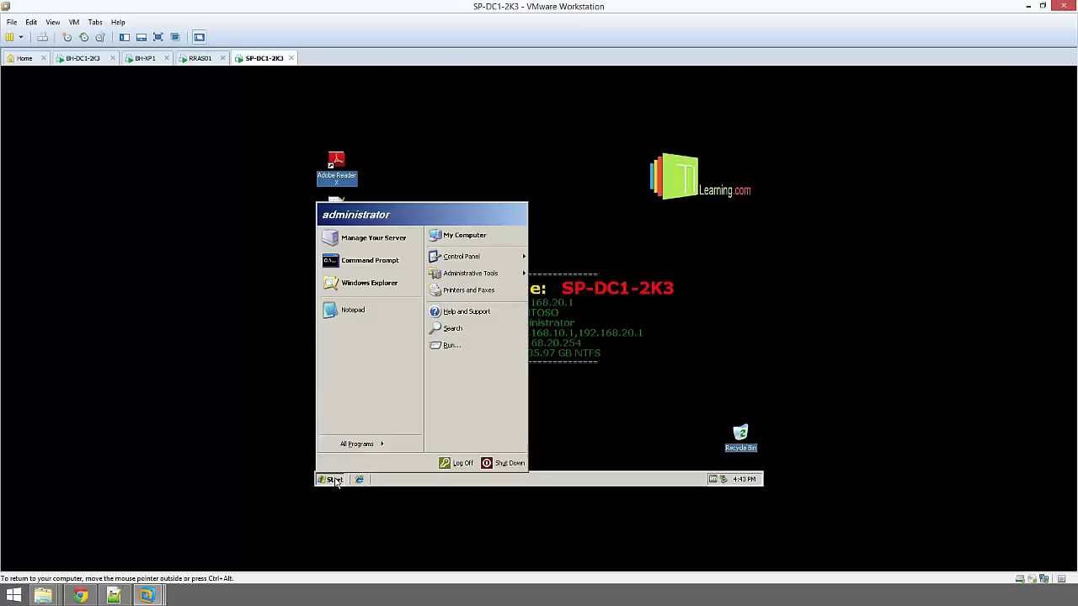
click(451, 346)
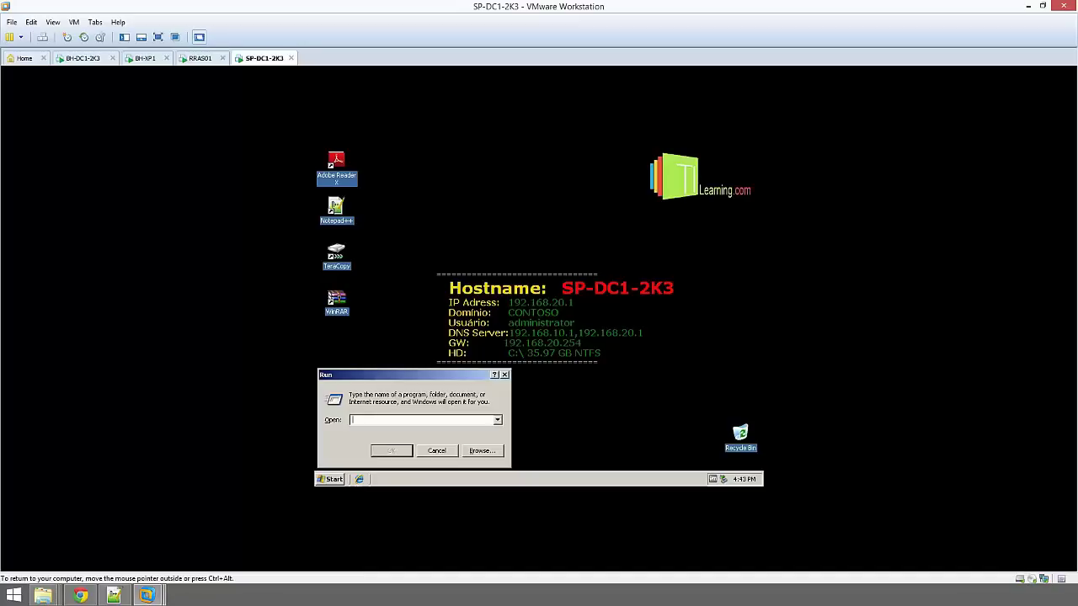
text(dcpromo)
key(Return)
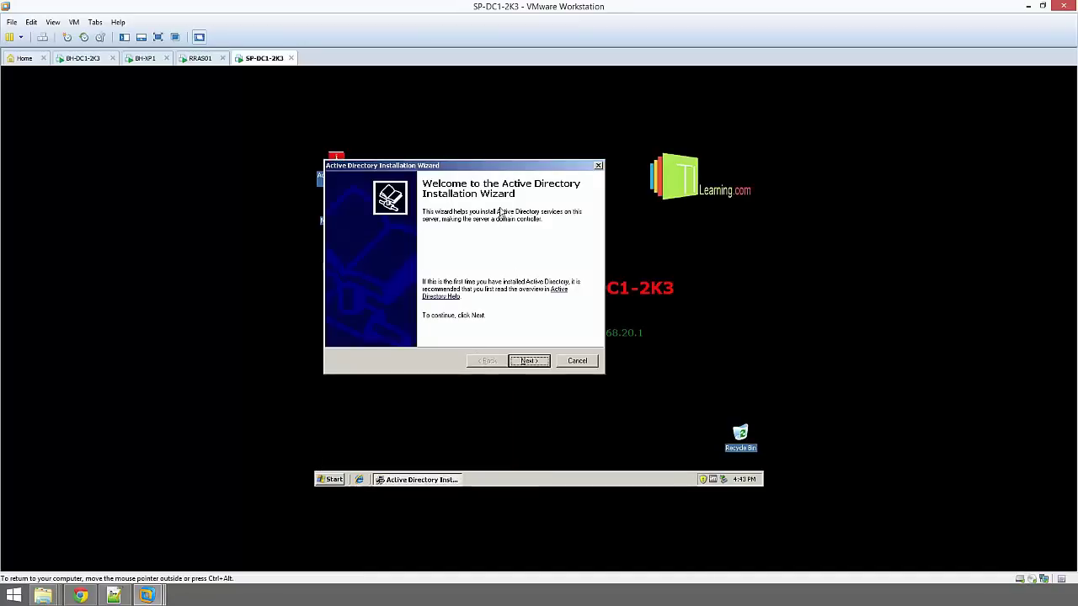
click(547, 362)
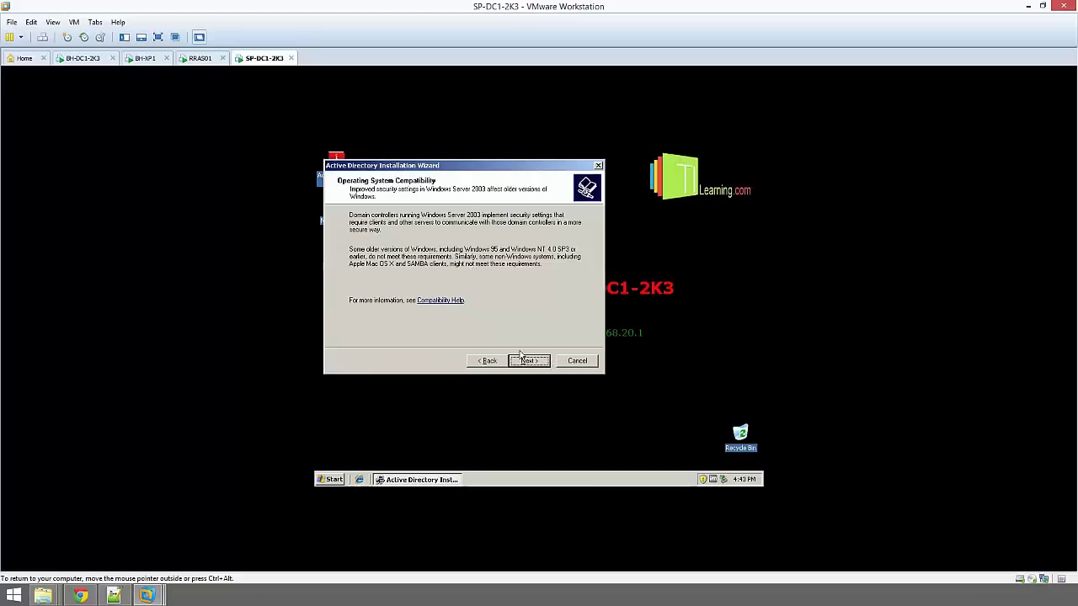
click(529, 360)
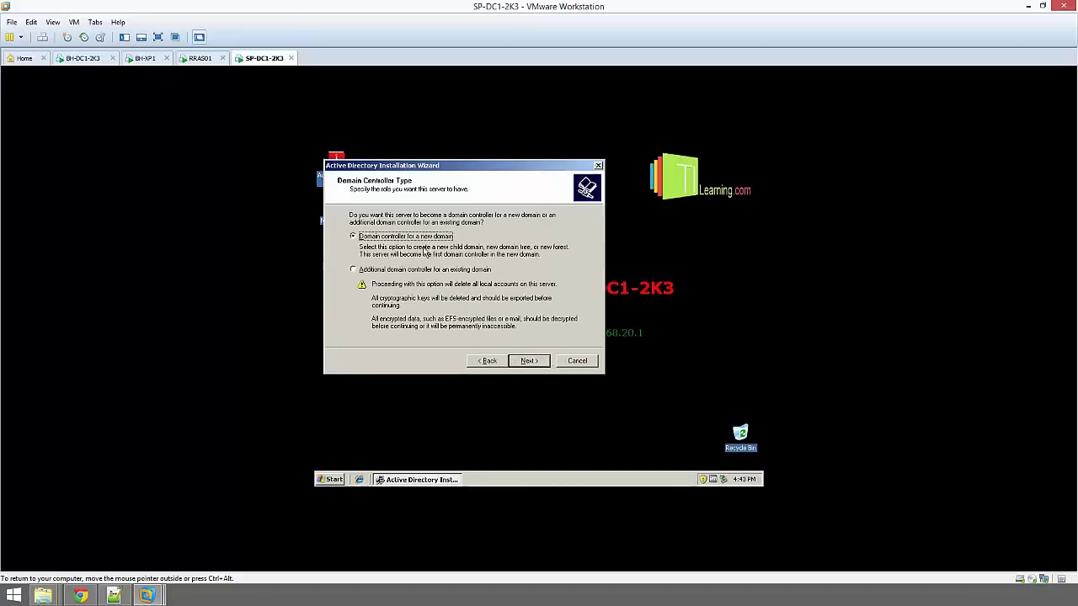
click(355, 270)
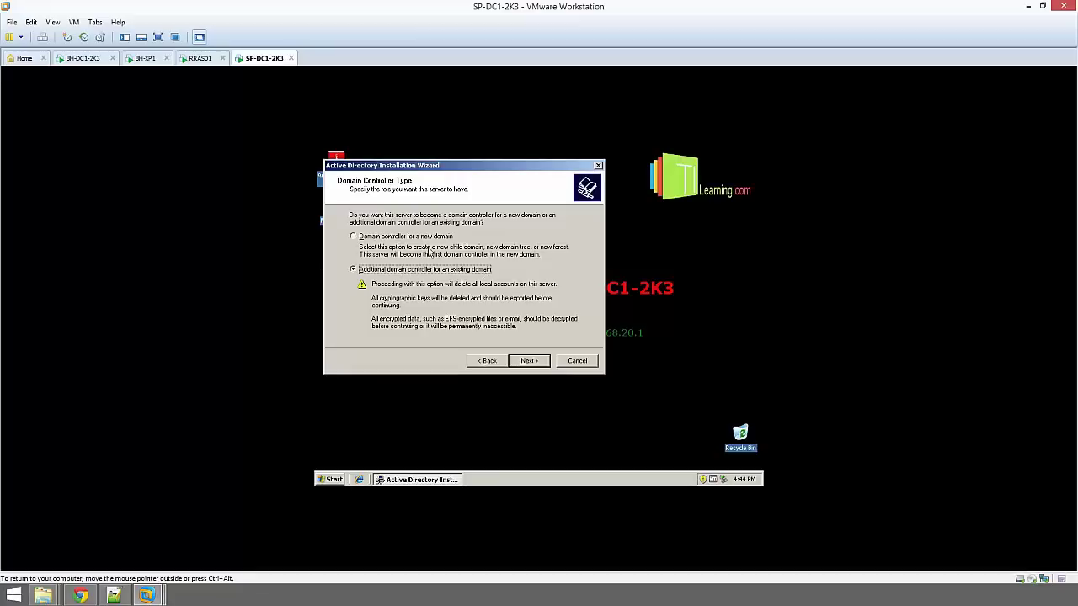
click(528, 362)
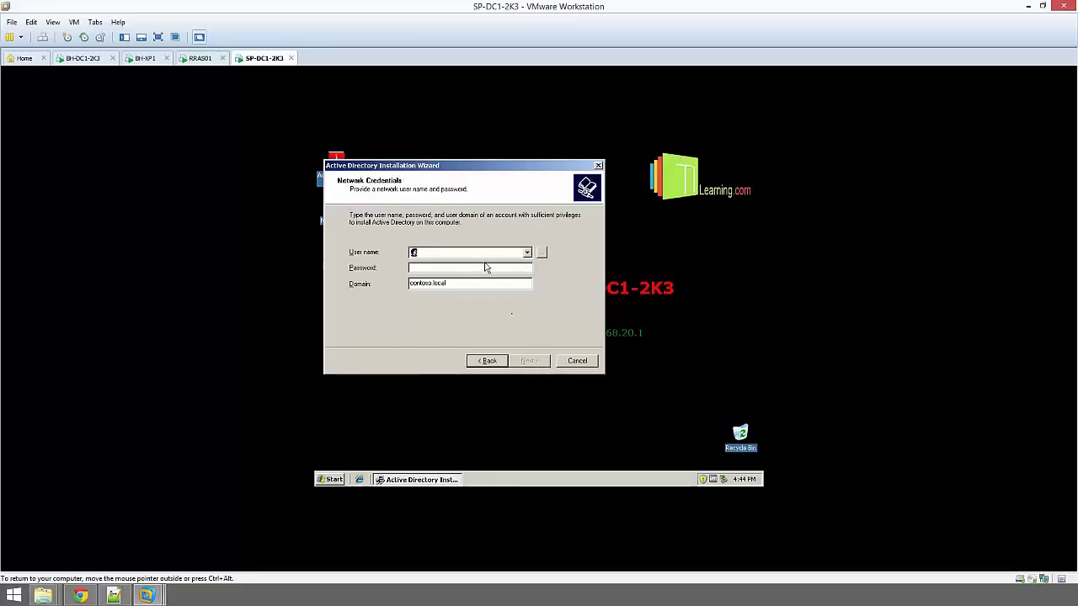
Enter the administrator network credentials and browse to select contoso.local as the domain
text(adm)
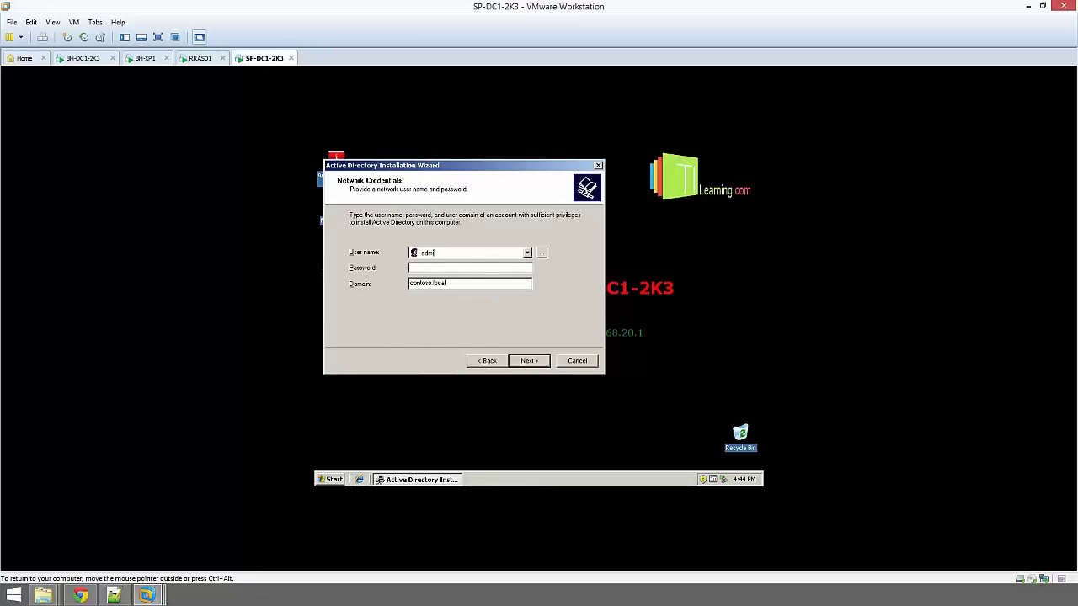
text(inistrator)
key(Tab)
text(P@ssw0d)
key(Return)
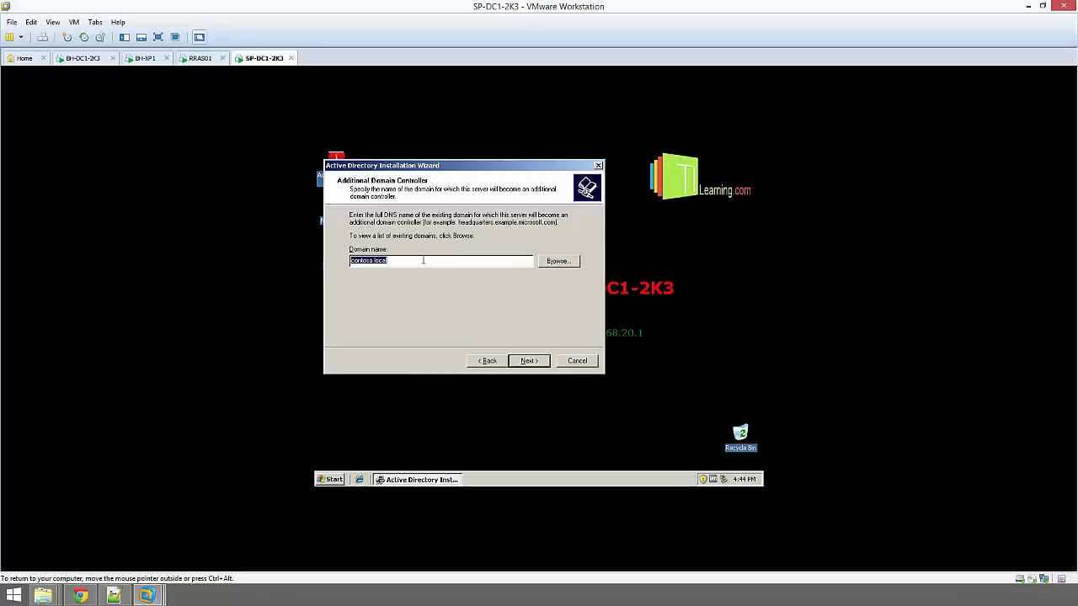
click(554, 261)
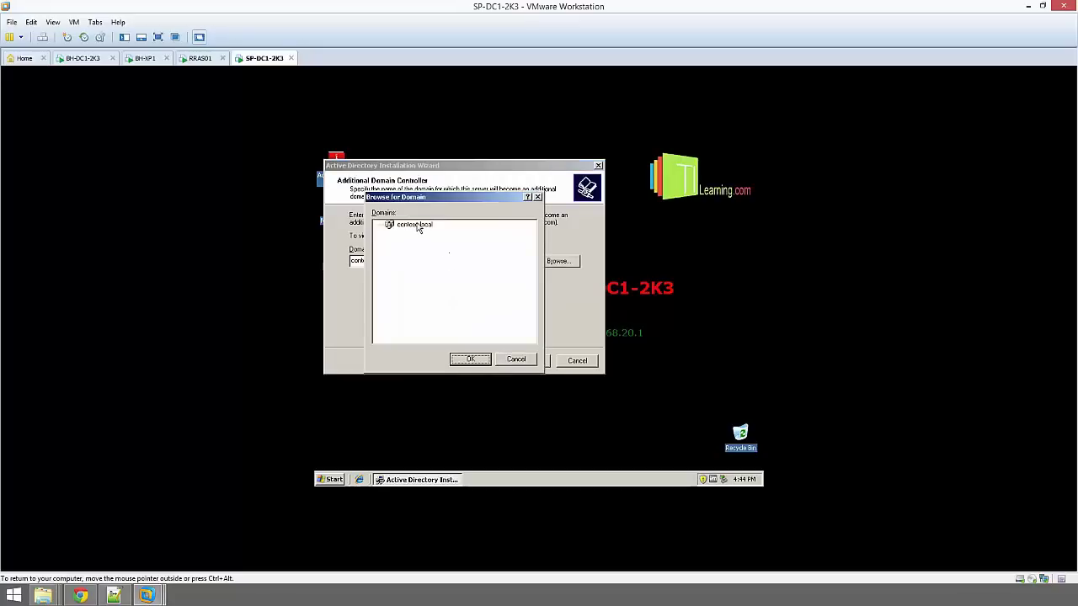
click(413, 225)
click(470, 360)
click(532, 361)
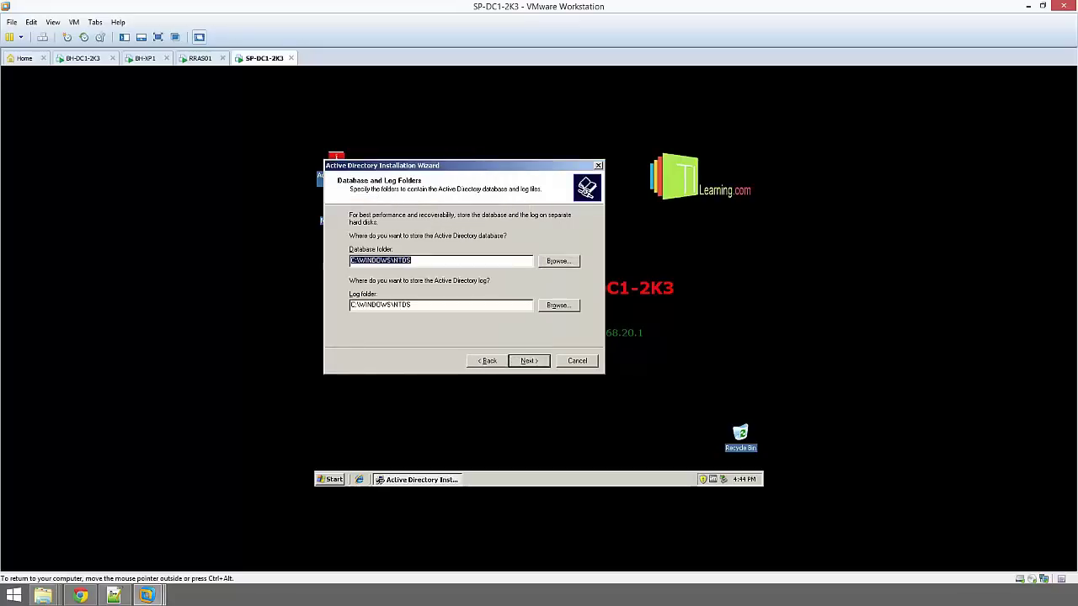
Keep the default database, log and SYSVOL folder paths
click(428, 305)
click(436, 260)
click(527, 360)
click(440, 280)
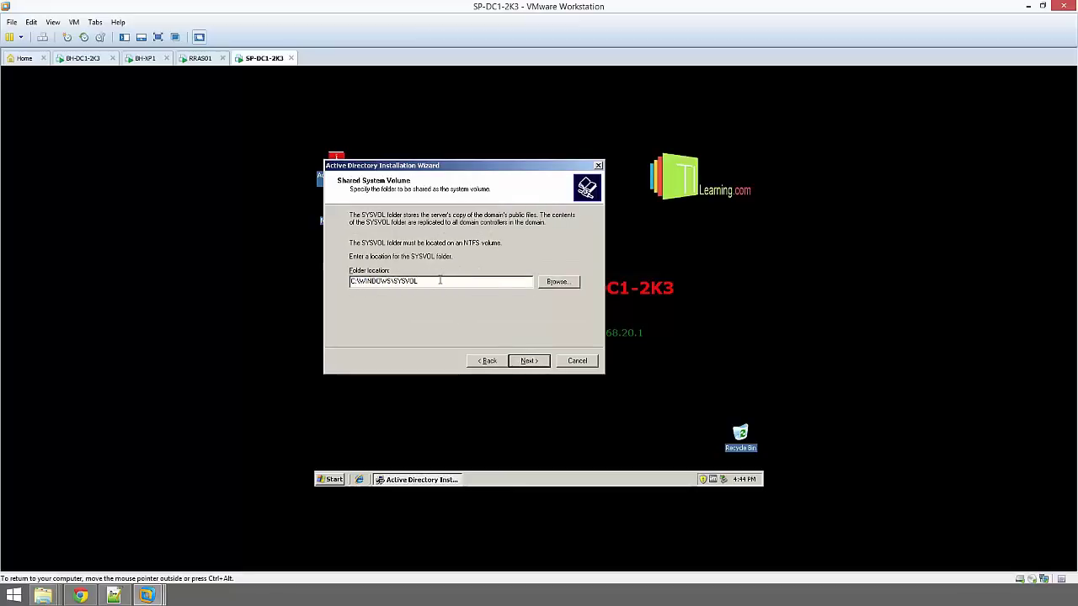
drag(440, 280, 324, 272)
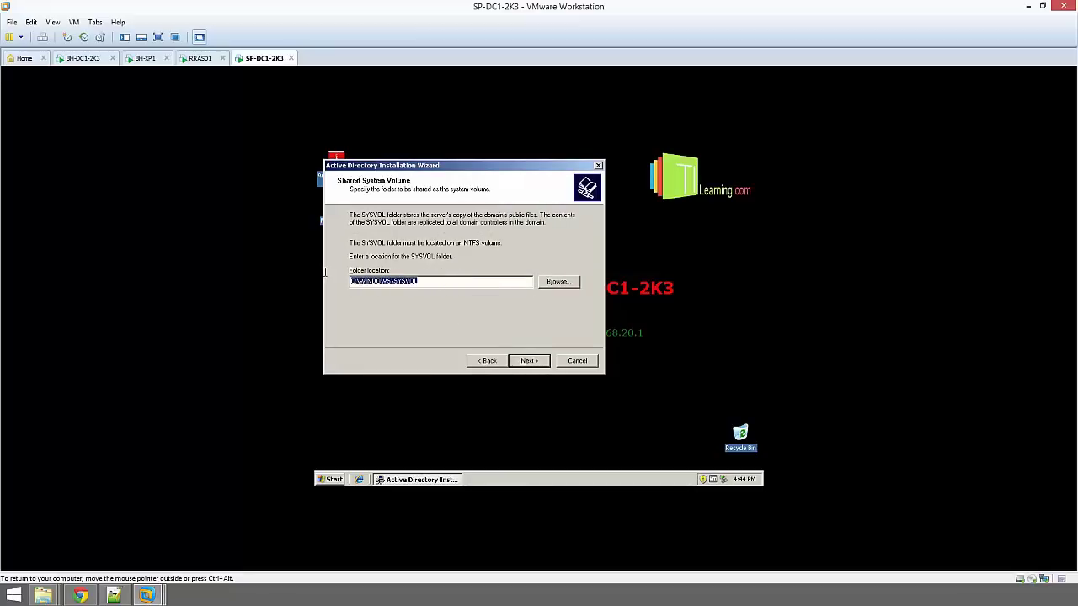
click(528, 360)
Set the Directory Services Restore Mode password and continue to the summary
click(472, 263)
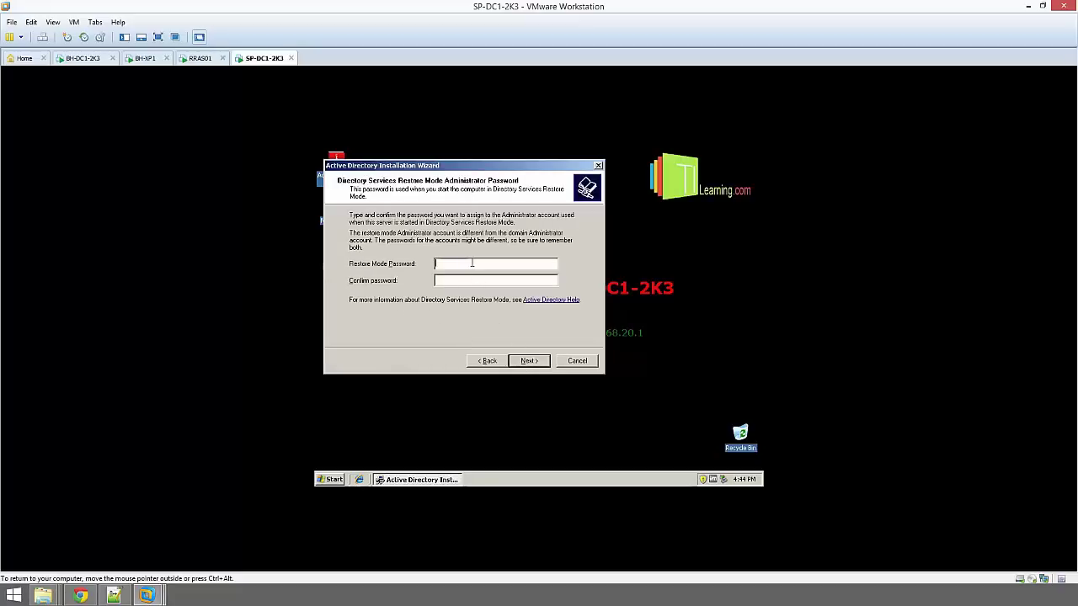
text(********************)
click(538, 364)
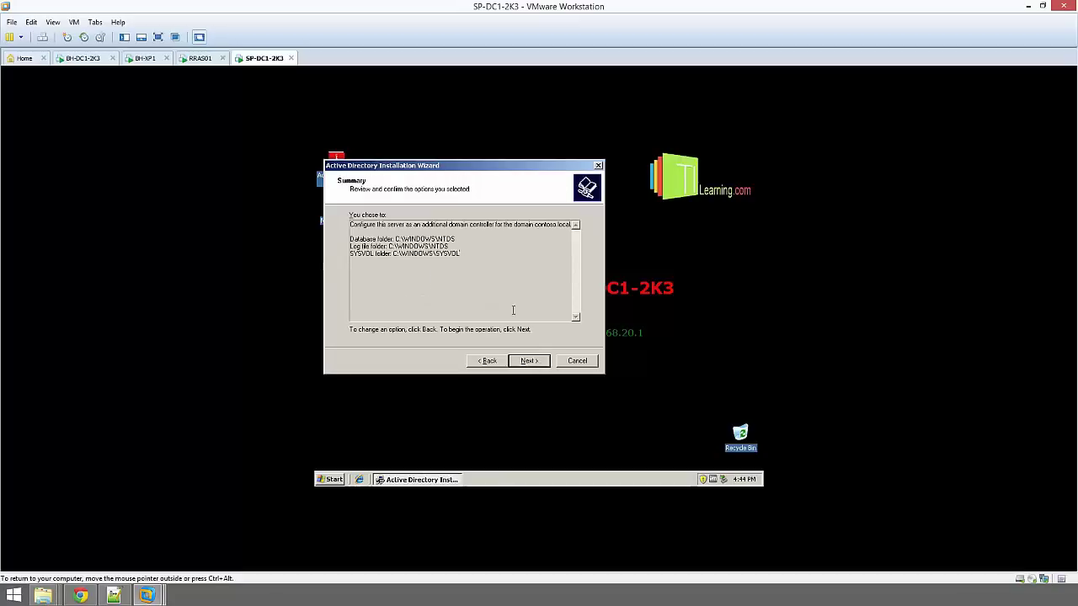
Start the Active Directory configuration, finish the wizard and choose Restart Now
click(530, 362)
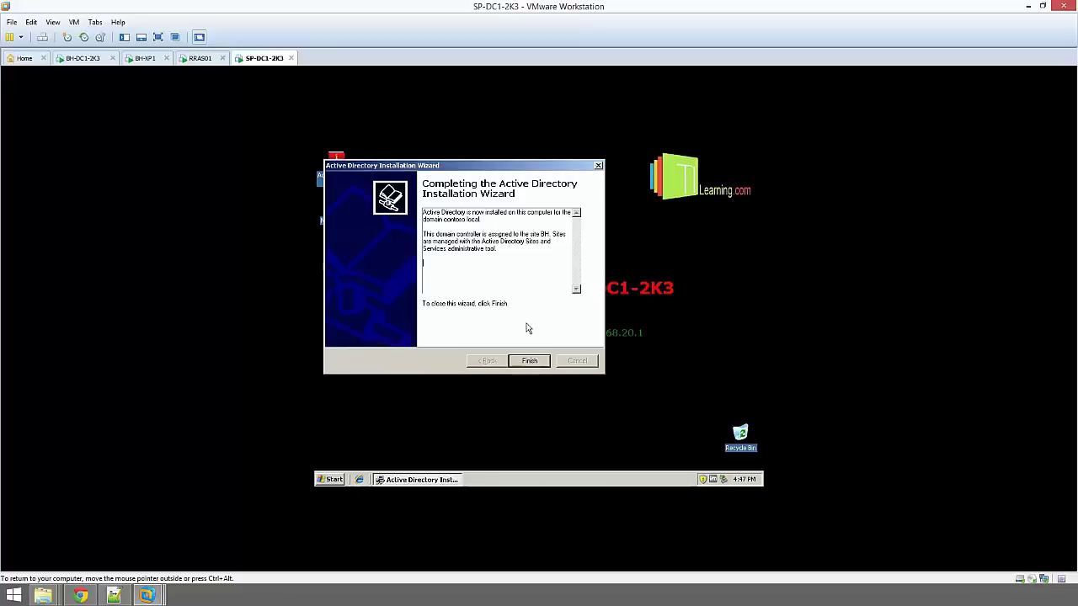
click(529, 361)
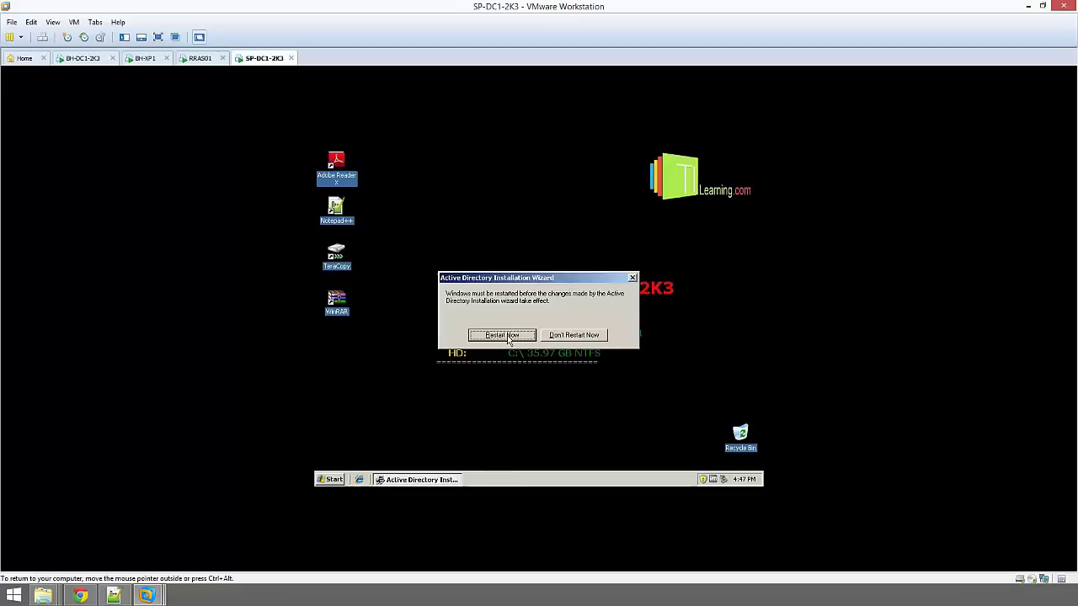
click(506, 336)
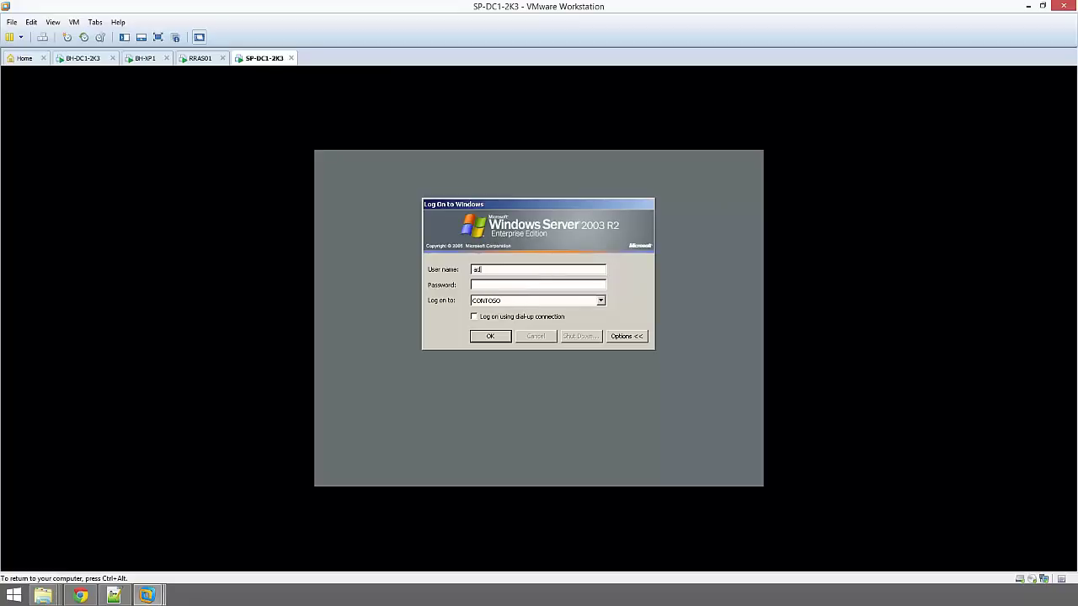
Log back on to the domain with the administrator password and open the Start menu at Administrative Tools
text(ministrator)
key(Return)
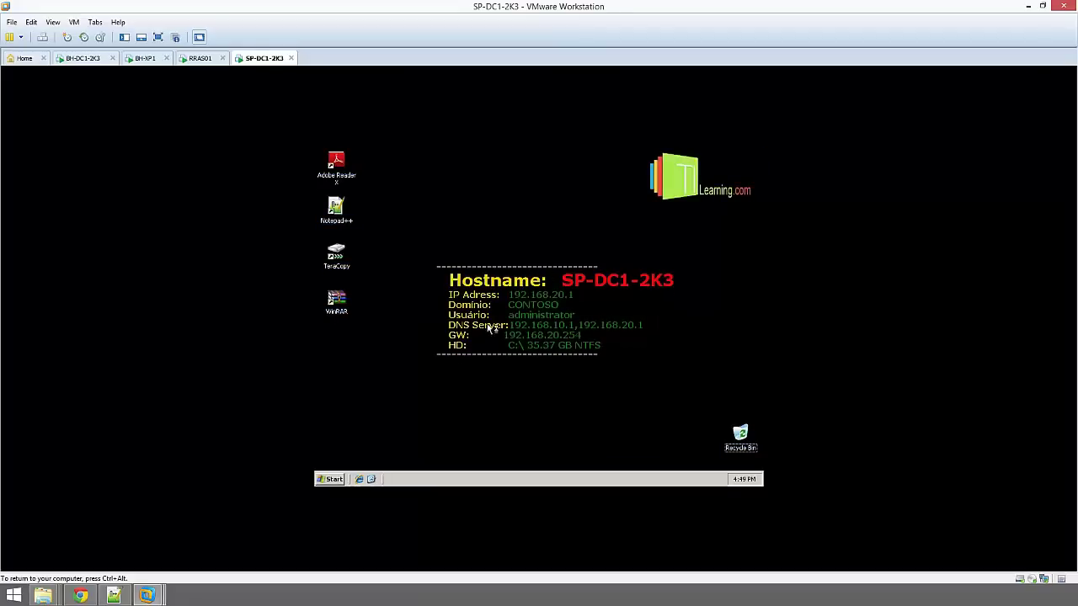
click(331, 479)
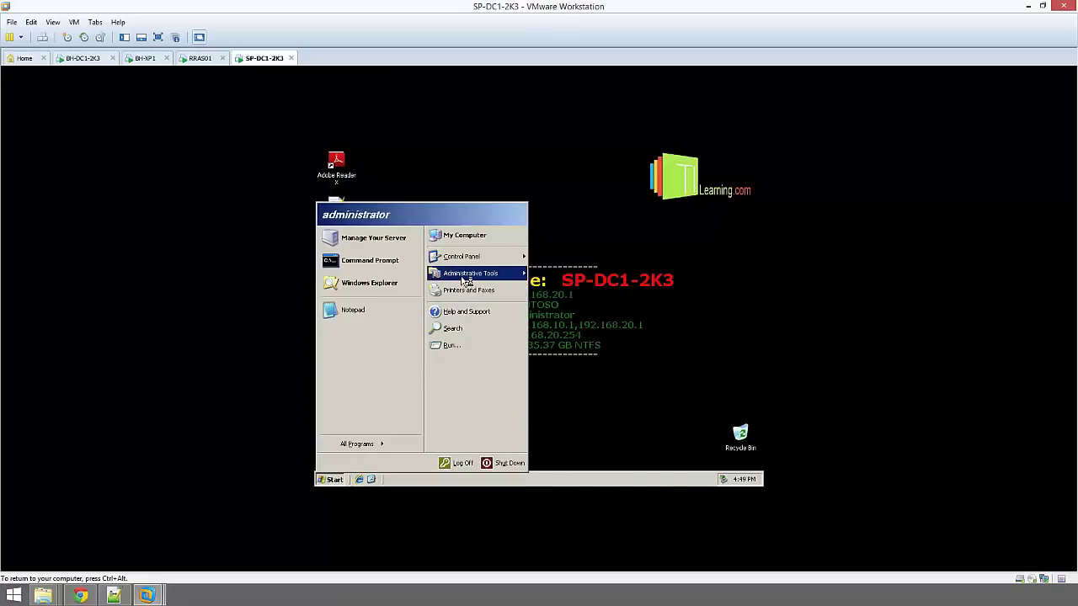
mouse_move(466, 280)
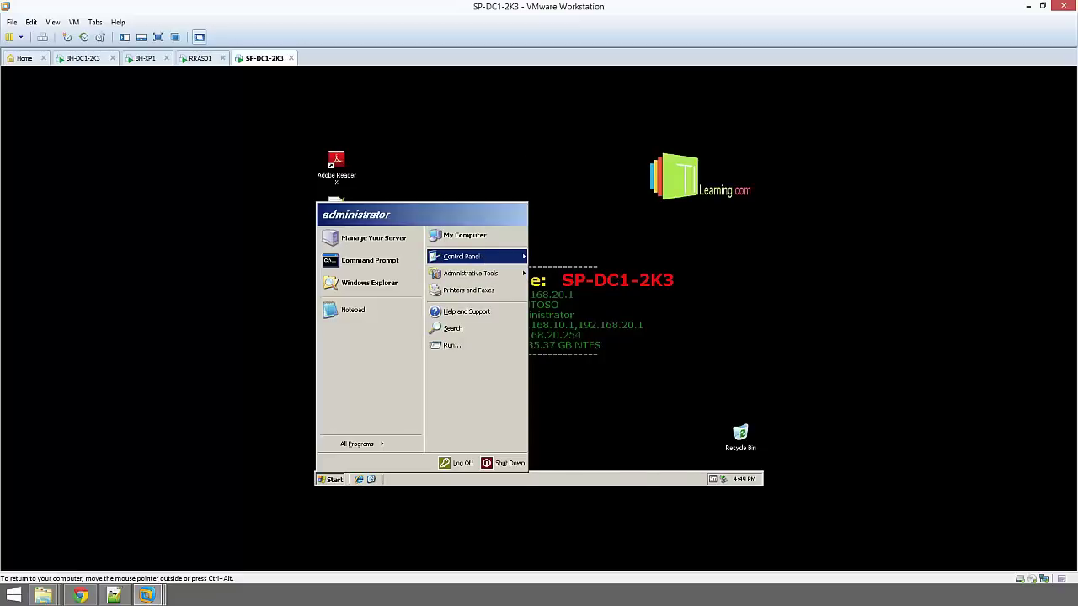
Open Add or Remove Programs maximised and launch the Windows Components Wizard
mouse_move(487, 256)
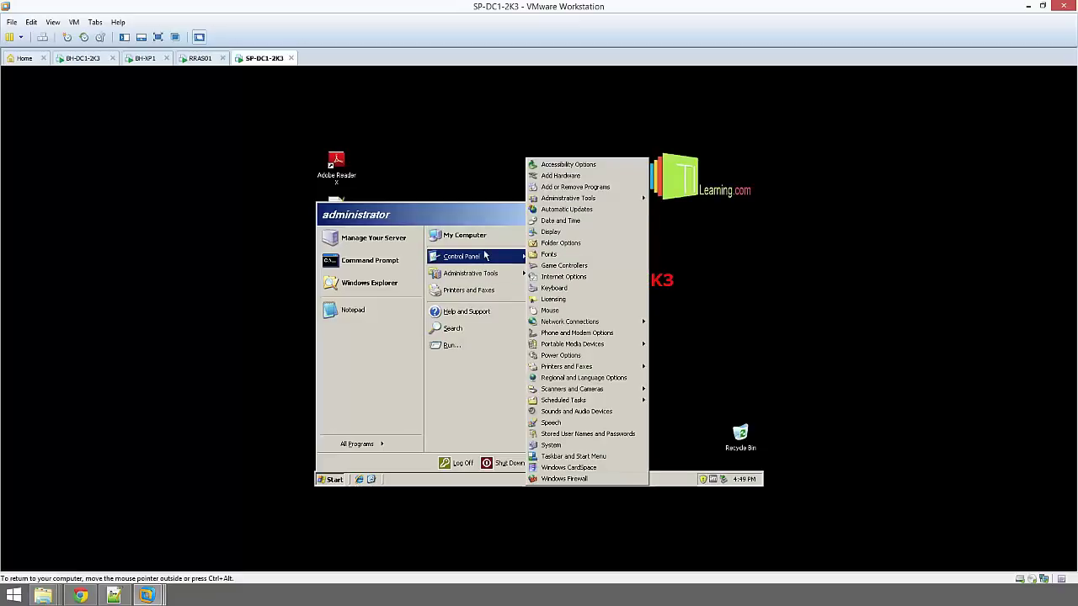
click(592, 187)
click(725, 172)
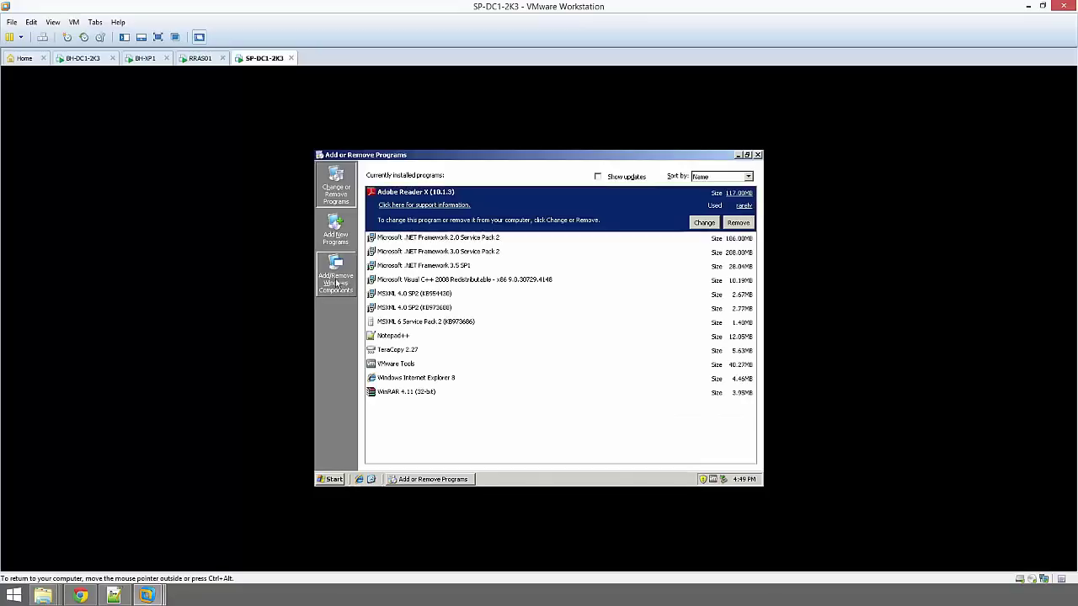
click(336, 283)
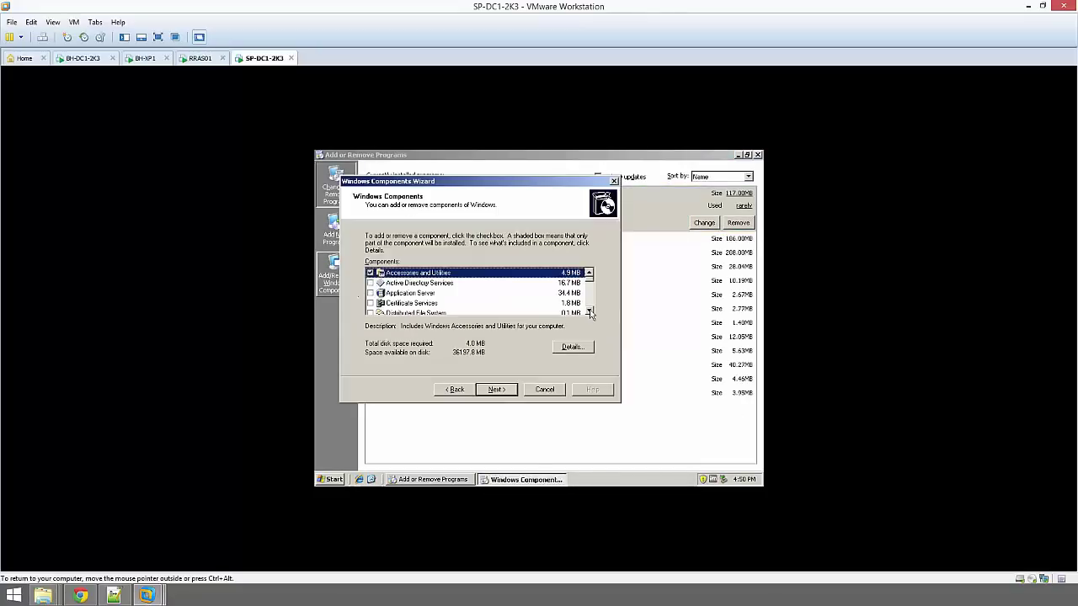
click(589, 313)
click(589, 312)
click(590, 312)
click(589, 312)
click(590, 313)
click(590, 313)
click(589, 312)
click(589, 312)
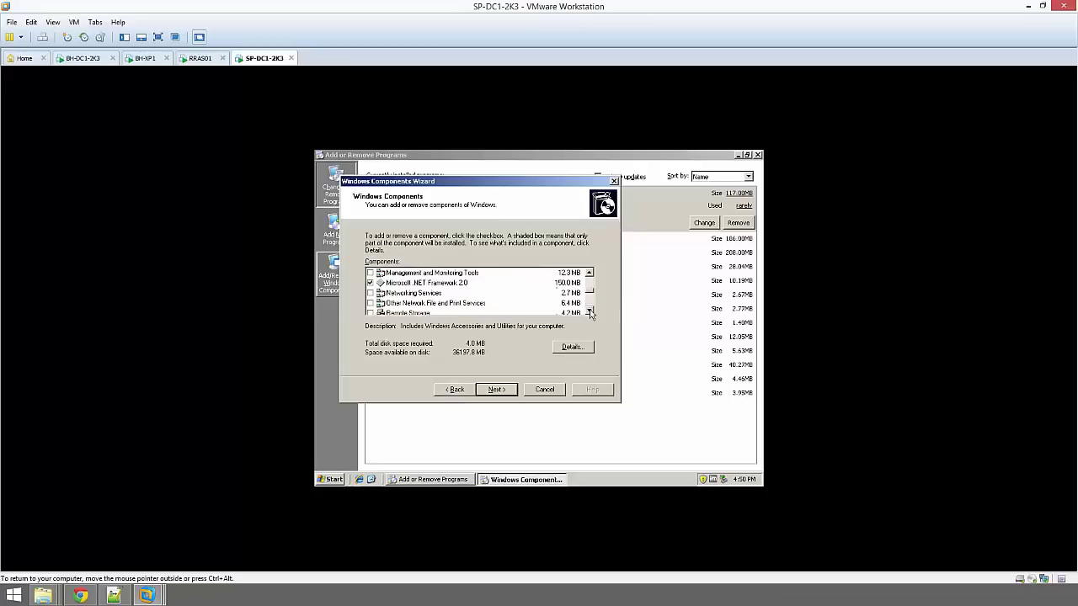
click(589, 312)
Tick Domain Name System (DNS) under Networking Services and finish installing it
click(431, 284)
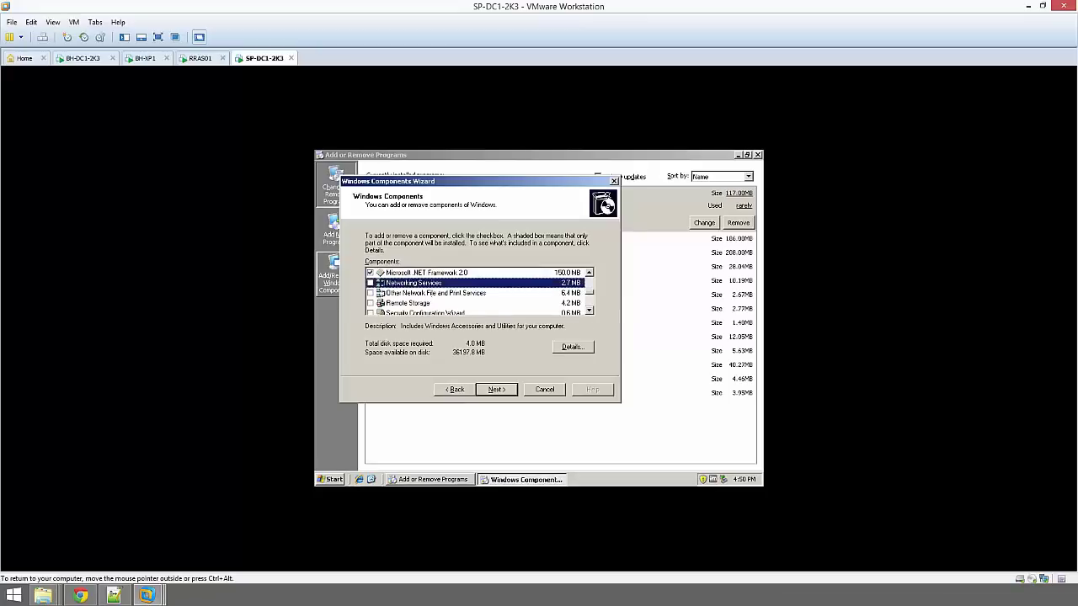
click(582, 348)
click(354, 241)
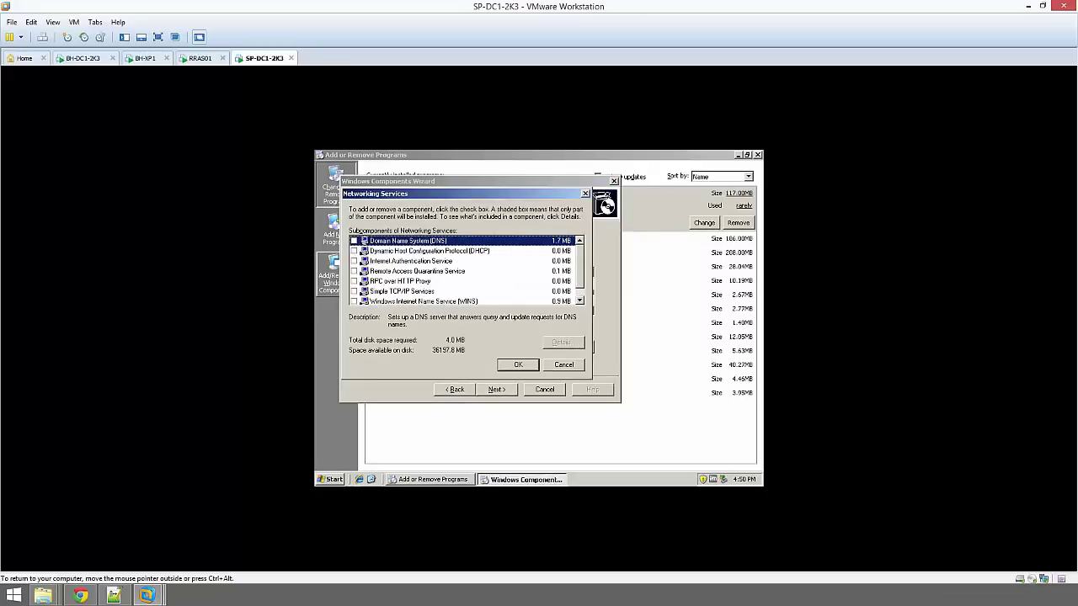
click(521, 365)
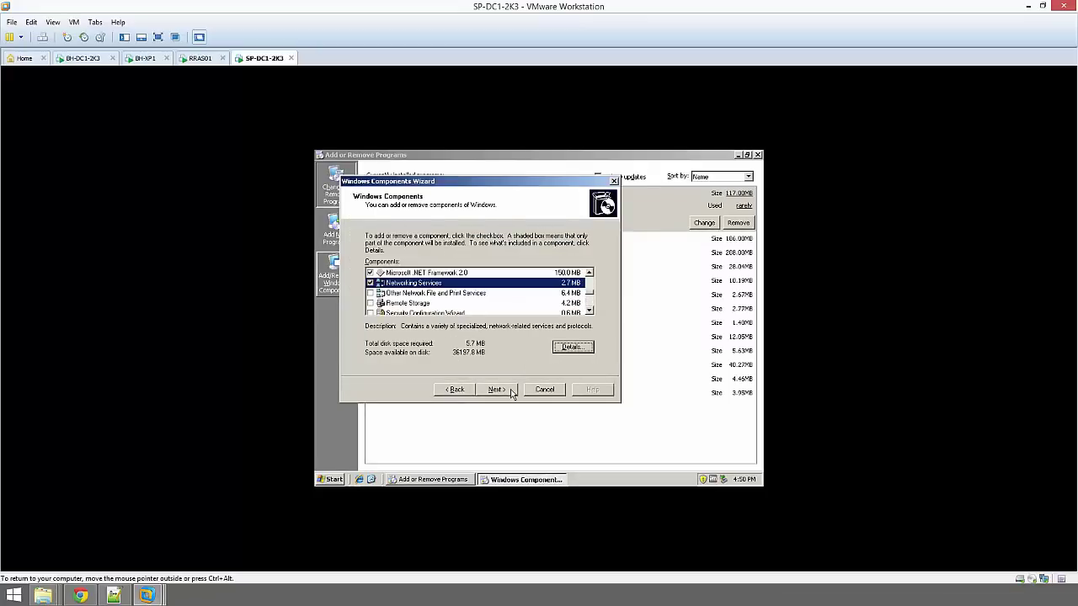
click(510, 392)
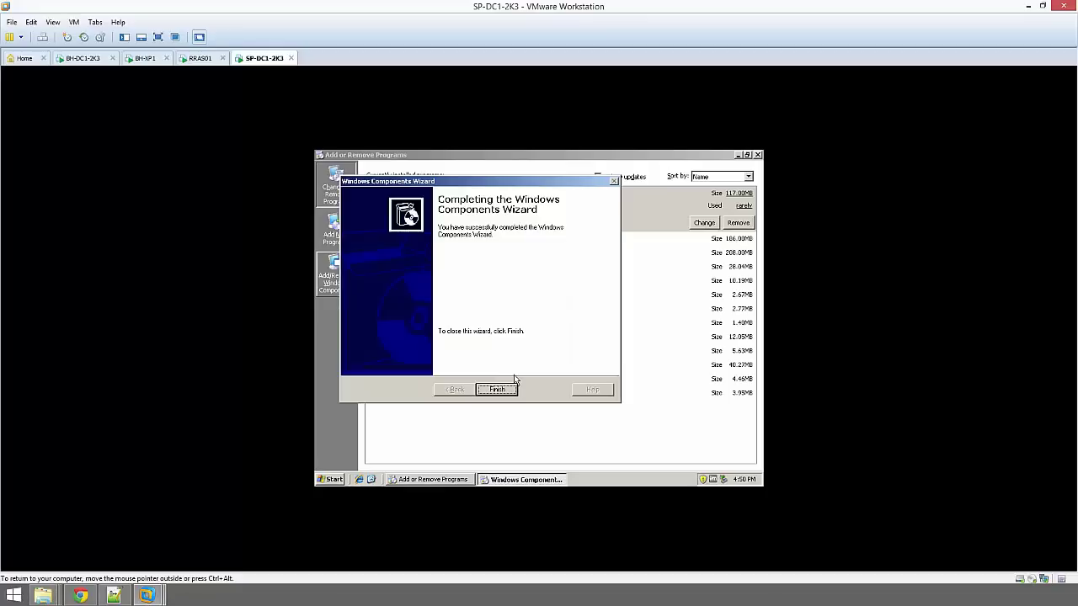
click(500, 389)
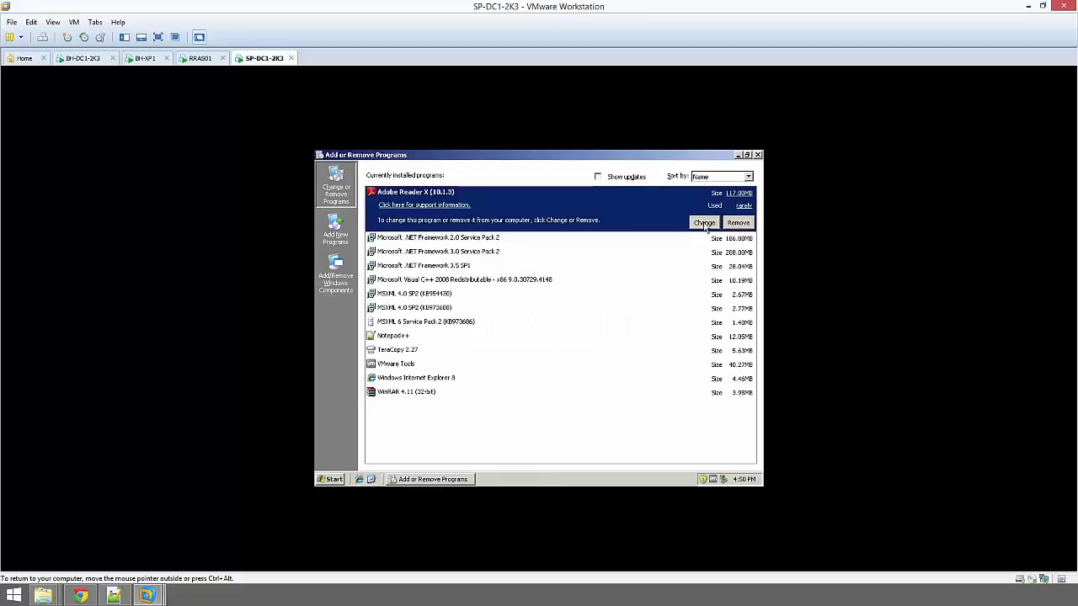
Close Add or Remove Programs and open the DNS console from Administrative Tools, maximised
click(757, 155)
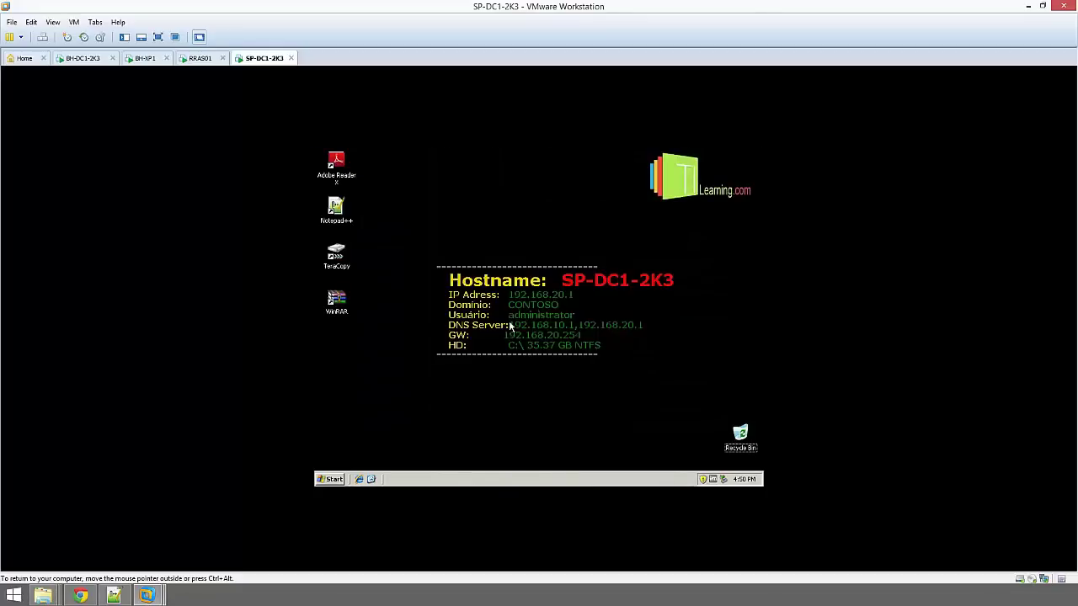
click(341, 484)
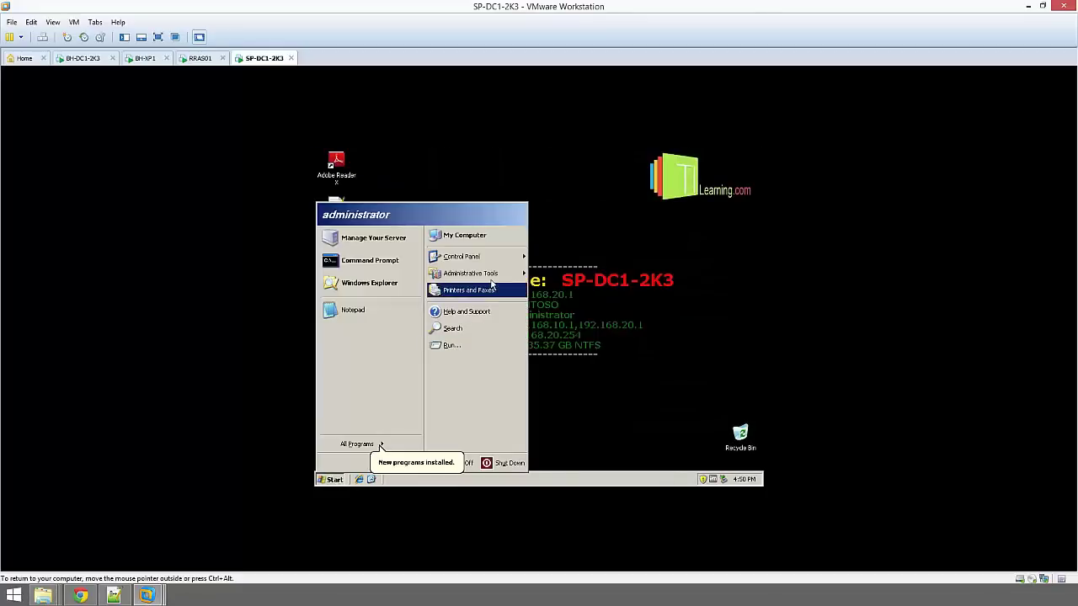
mouse_move(512, 276)
click(547, 310)
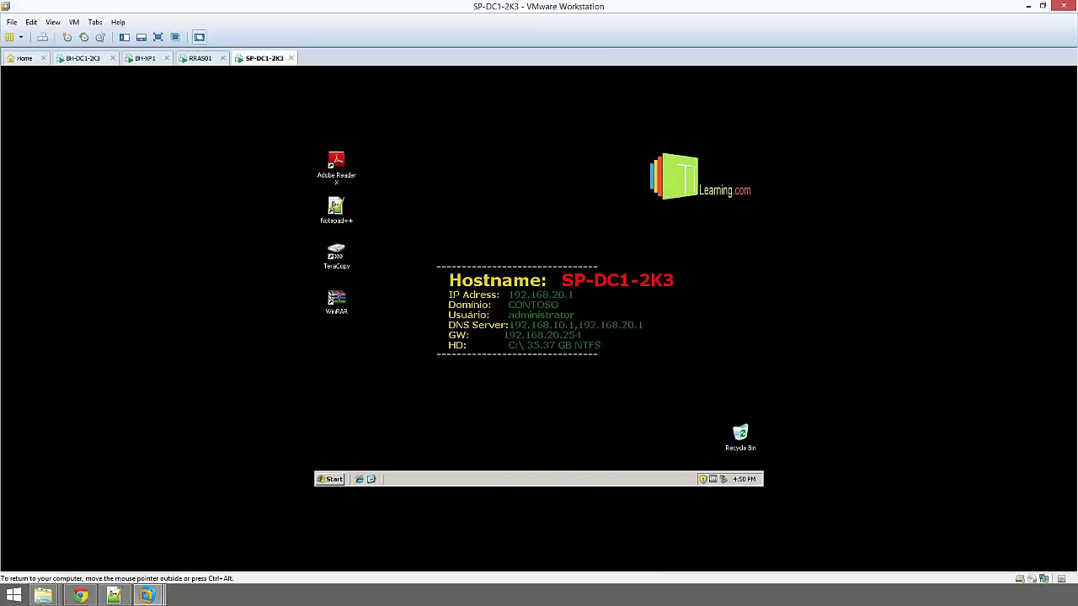
double_click(557, 179)
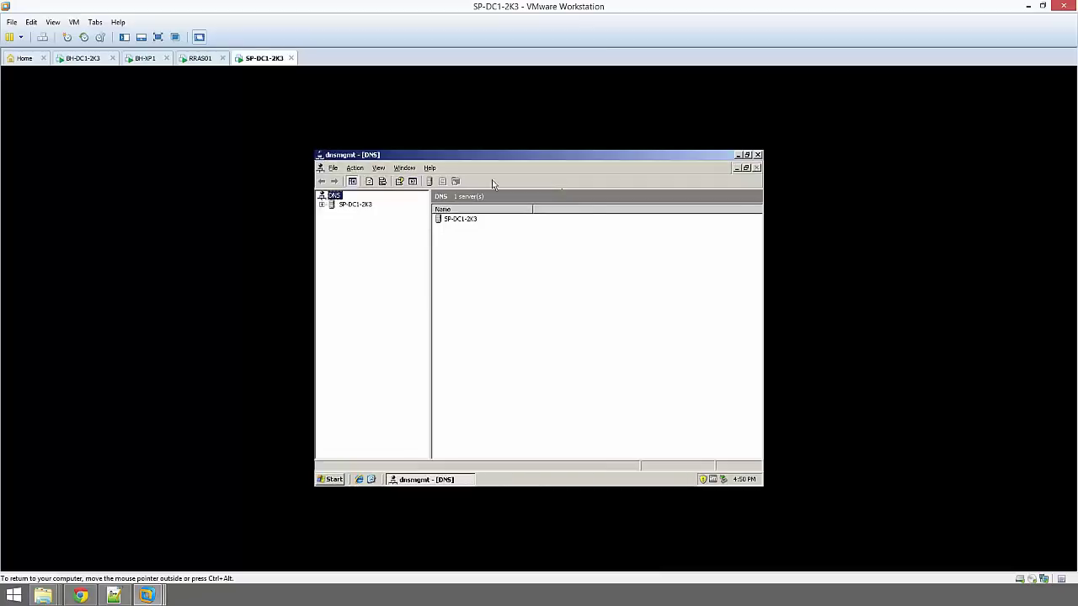
Inspect the contoso.local forward zone and 192.168.10.x Subnet reverse zone, then close the console
click(355, 204)
click(323, 204)
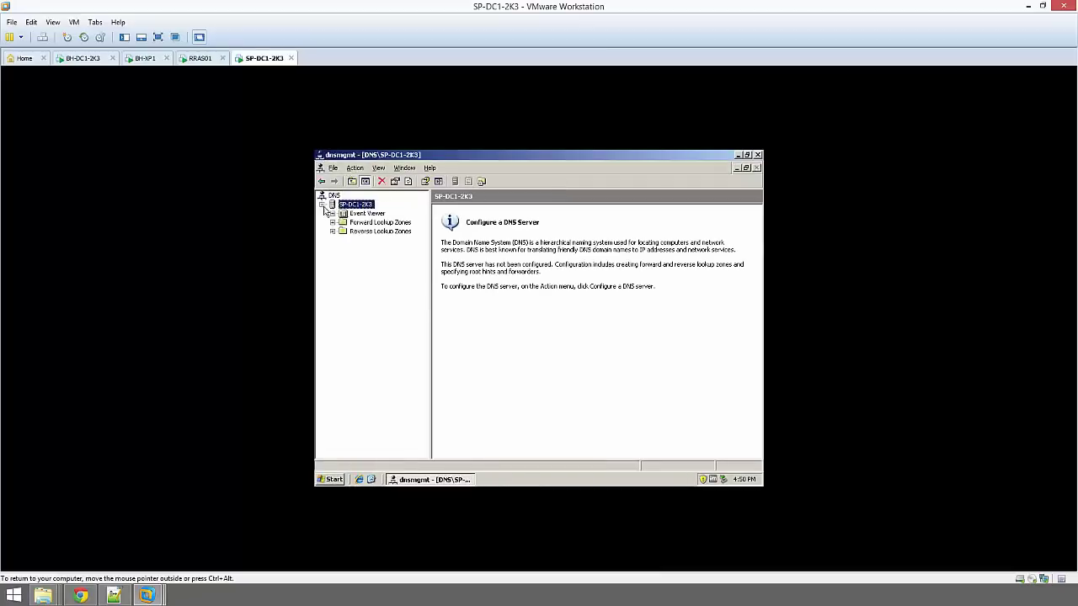
click(370, 222)
click(333, 222)
click(377, 232)
click(343, 231)
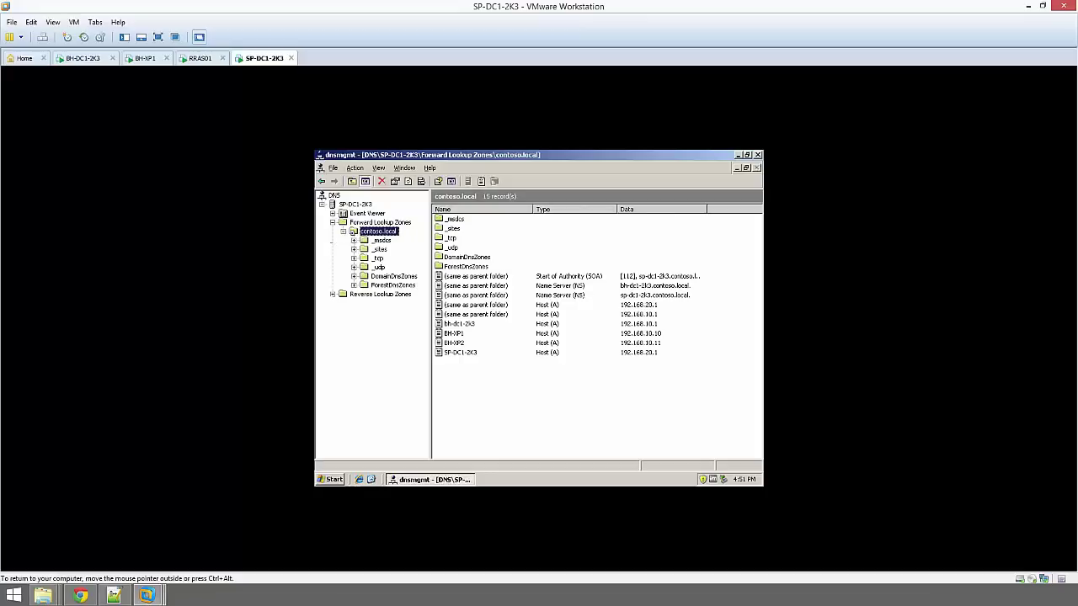
click(362, 294)
click(333, 294)
click(371, 305)
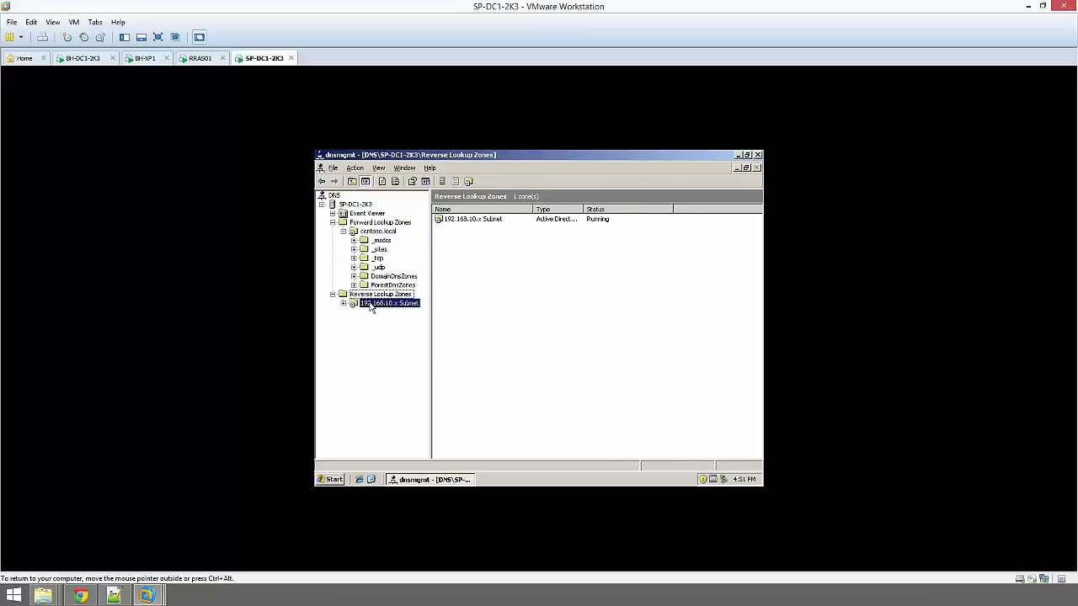
click(378, 233)
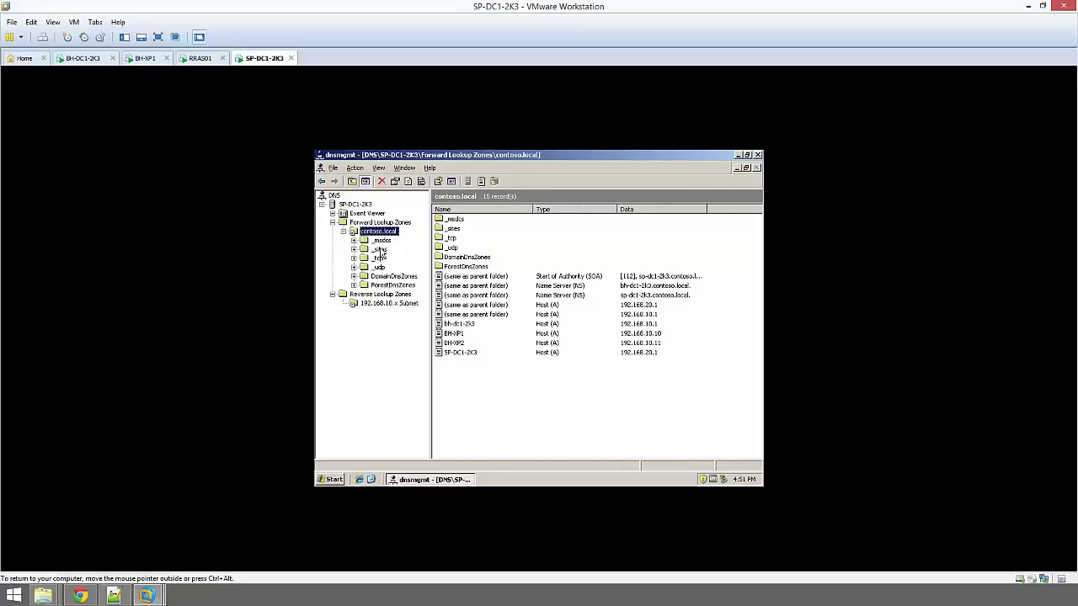
click(758, 155)
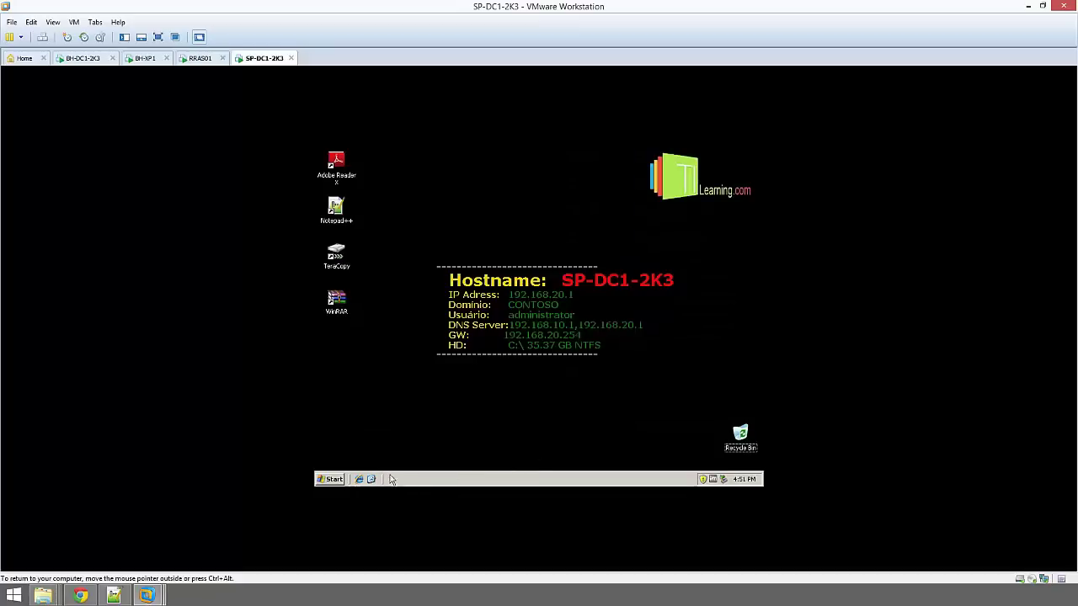
Open the Local Area Connection properties through My Network Places on the Desktop
click(331, 480)
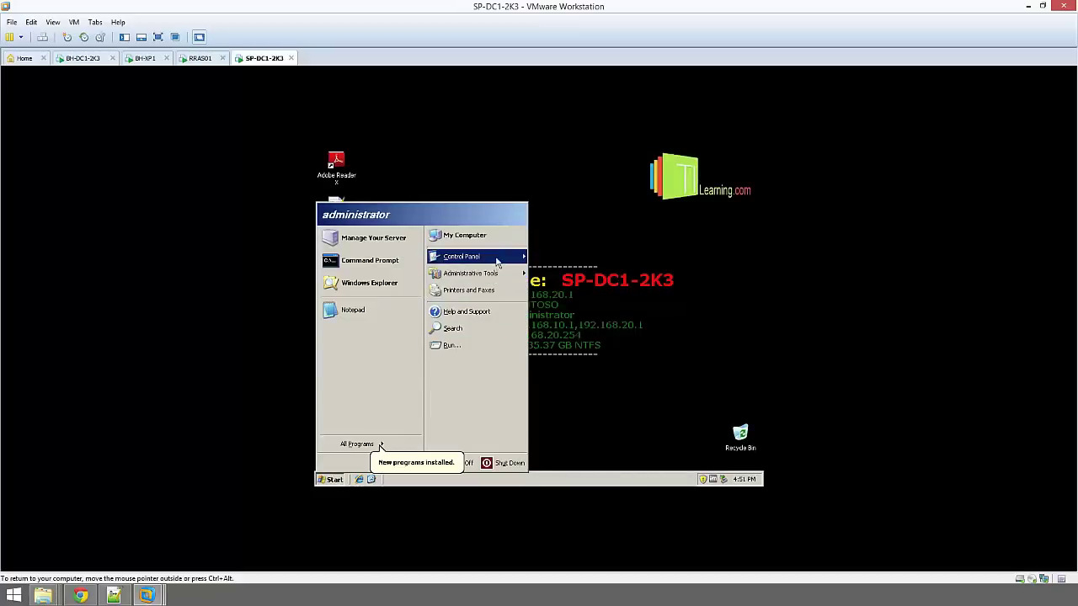
click(479, 238)
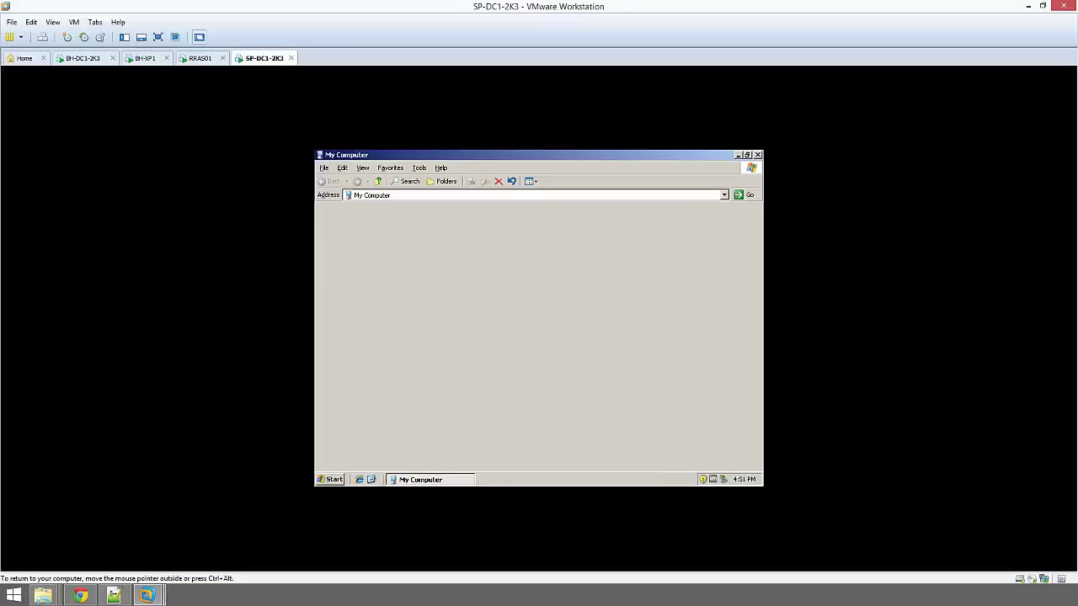
click(379, 182)
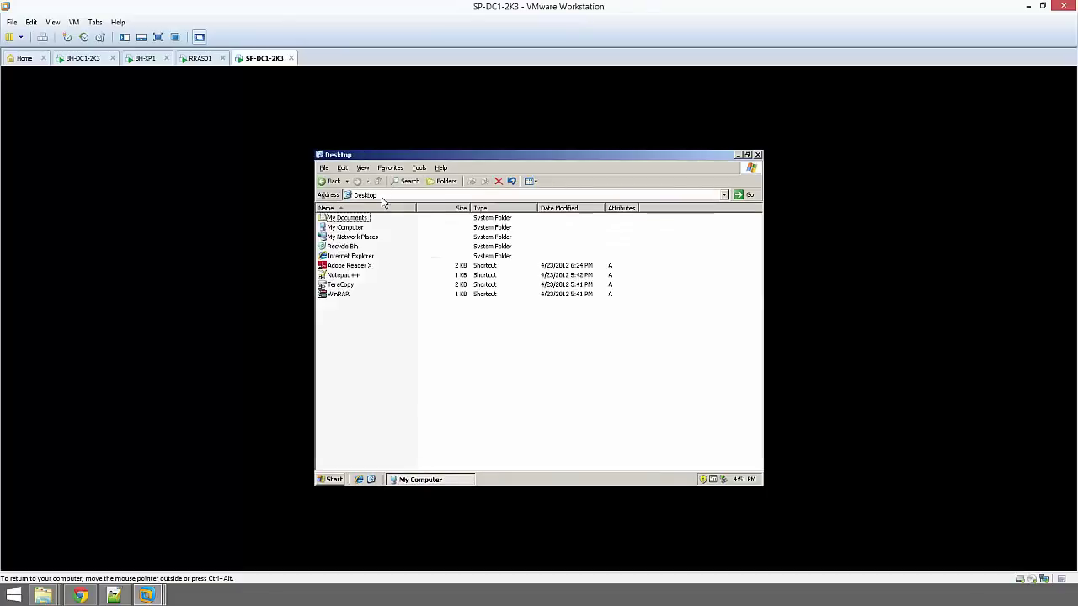
click(369, 239)
right_click(364, 238)
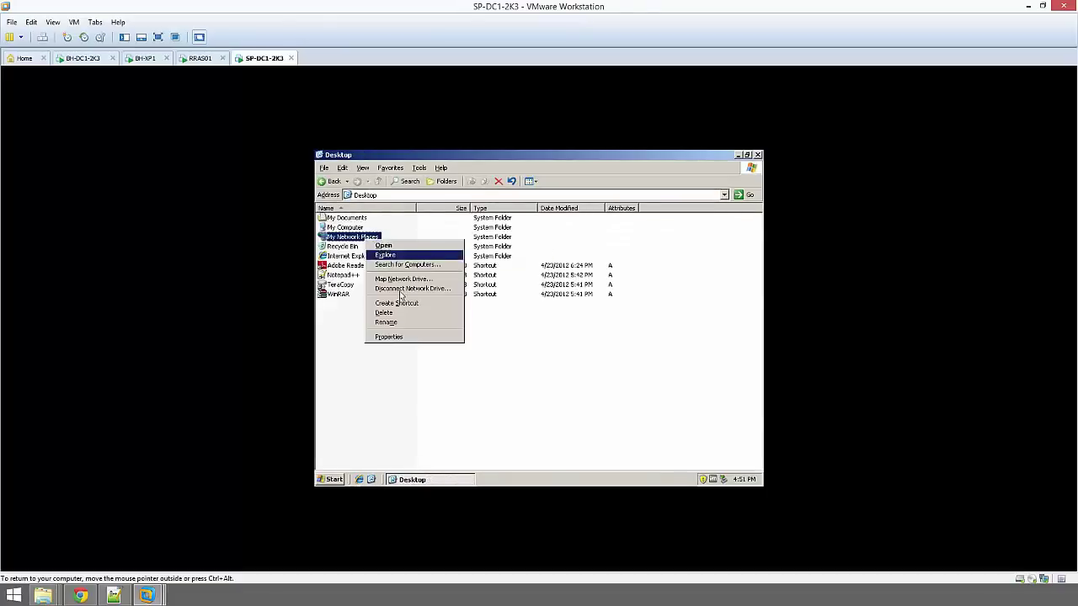
click(404, 340)
right_click(397, 256)
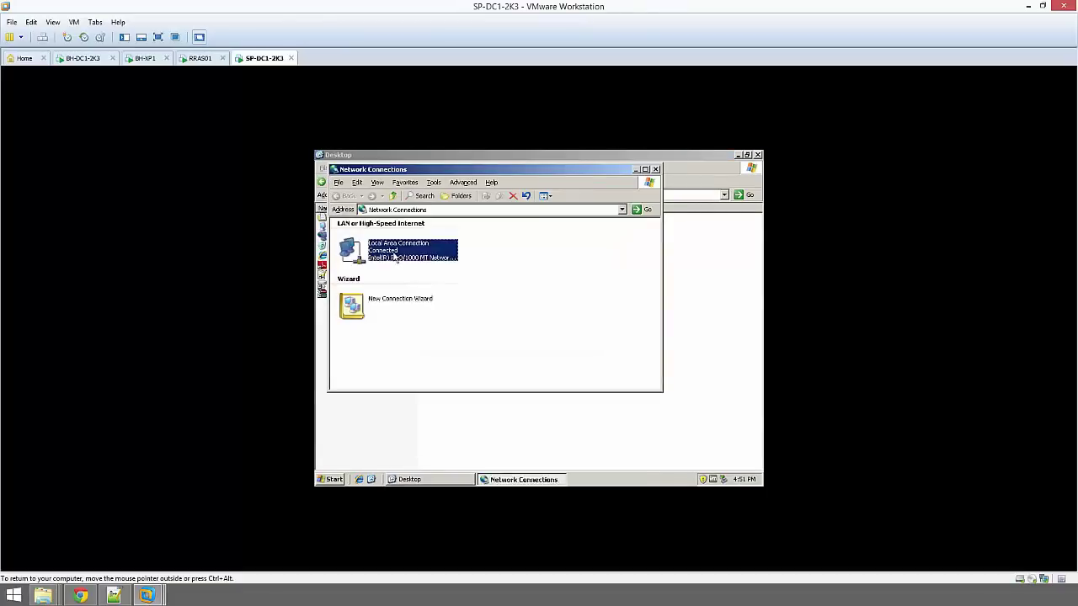
click(445, 334)
Make 192.168.20.1 the preferred DNS server and 192.168.10.1 the alternate in TCP/IP, saving the change
click(459, 300)
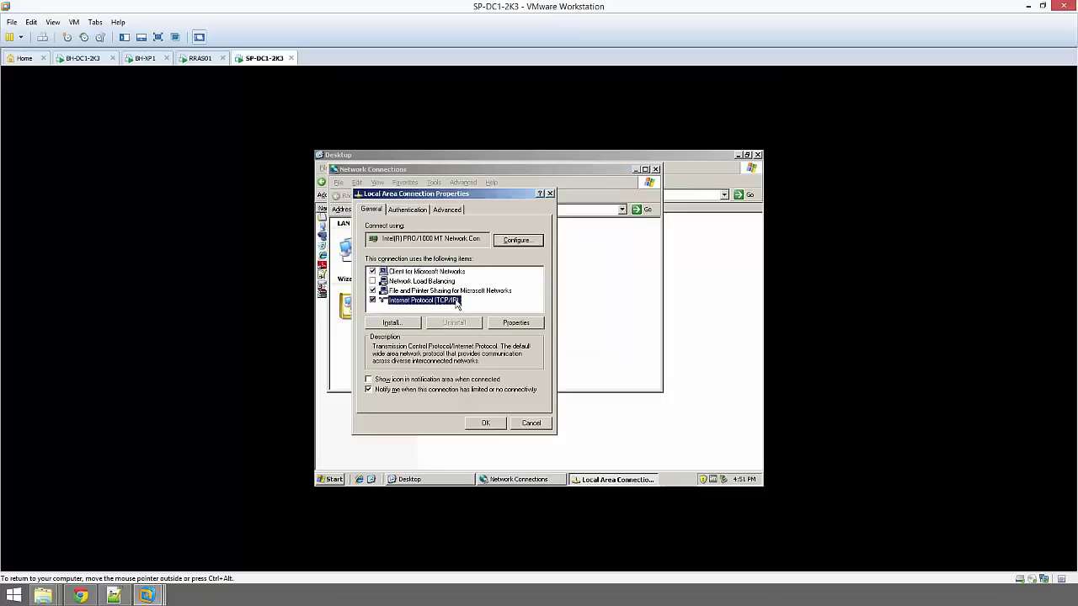
click(517, 322)
double_click(531, 392)
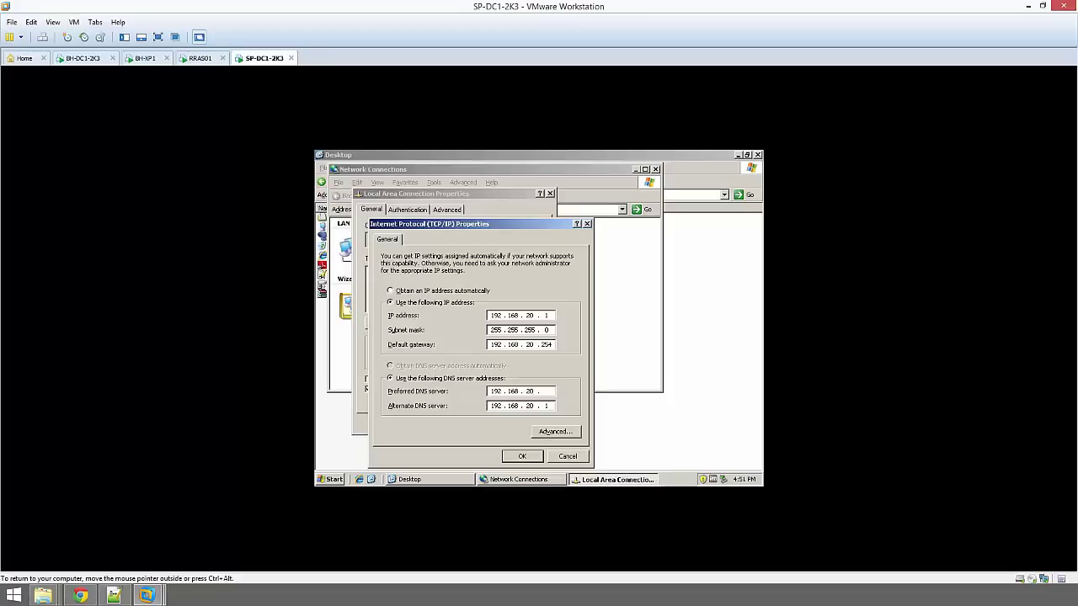
key(Tab)
click(526, 456)
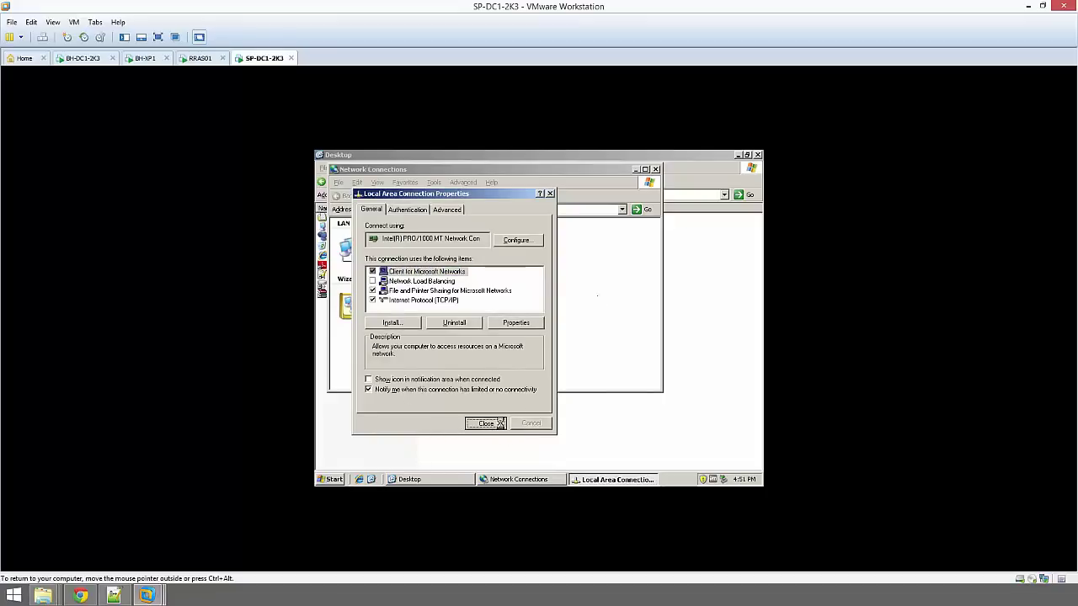
click(498, 423)
click(656, 169)
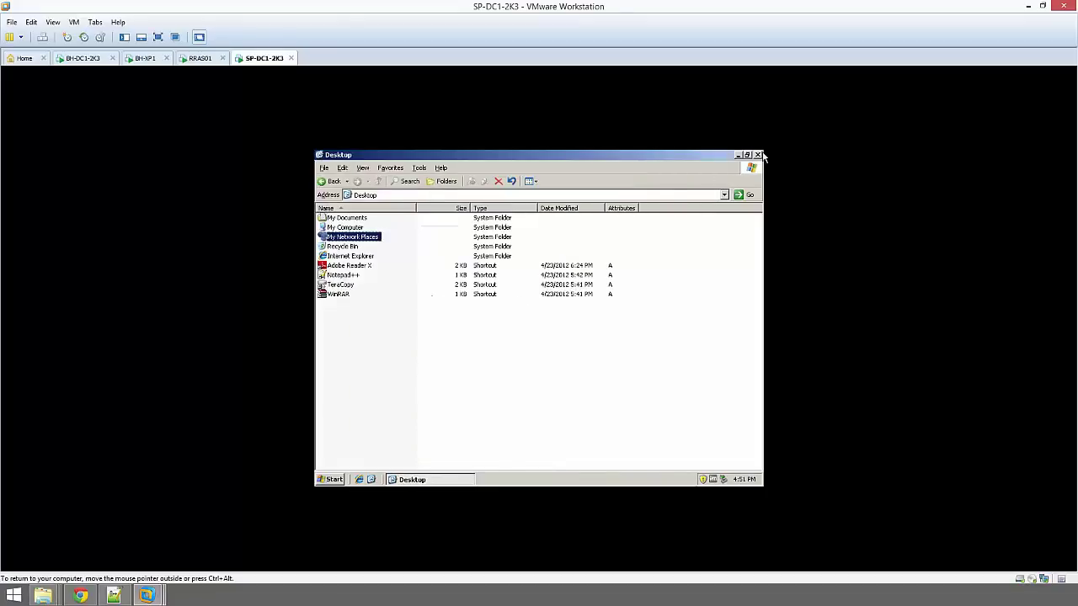
Choose Restart in Shut Down Windows, then submit the CONTOSO administrator logon once the server returns
click(758, 155)
click(330, 479)
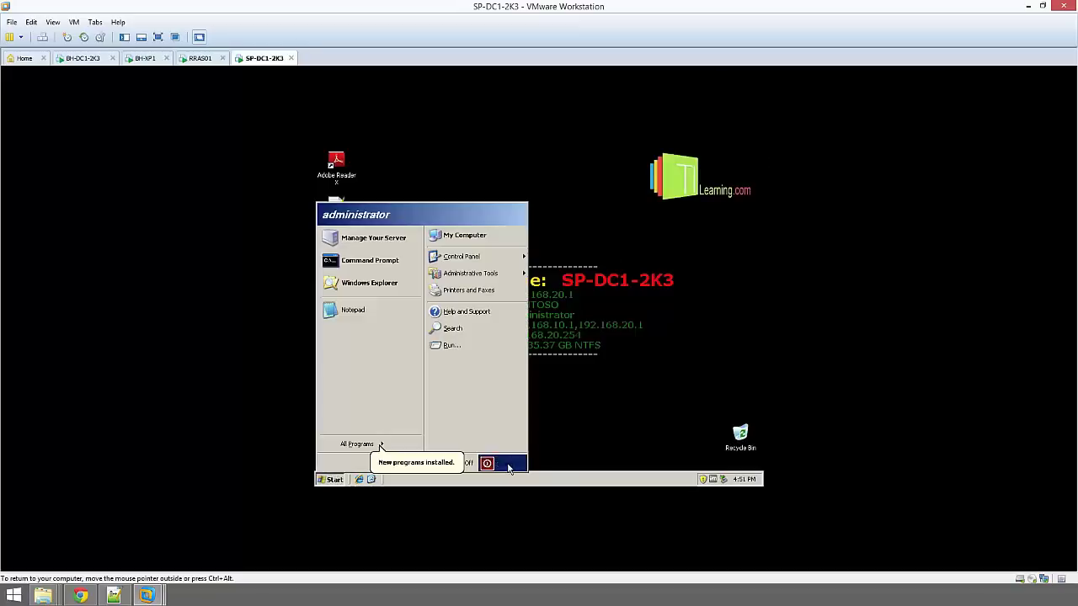
click(503, 465)
click(508, 296)
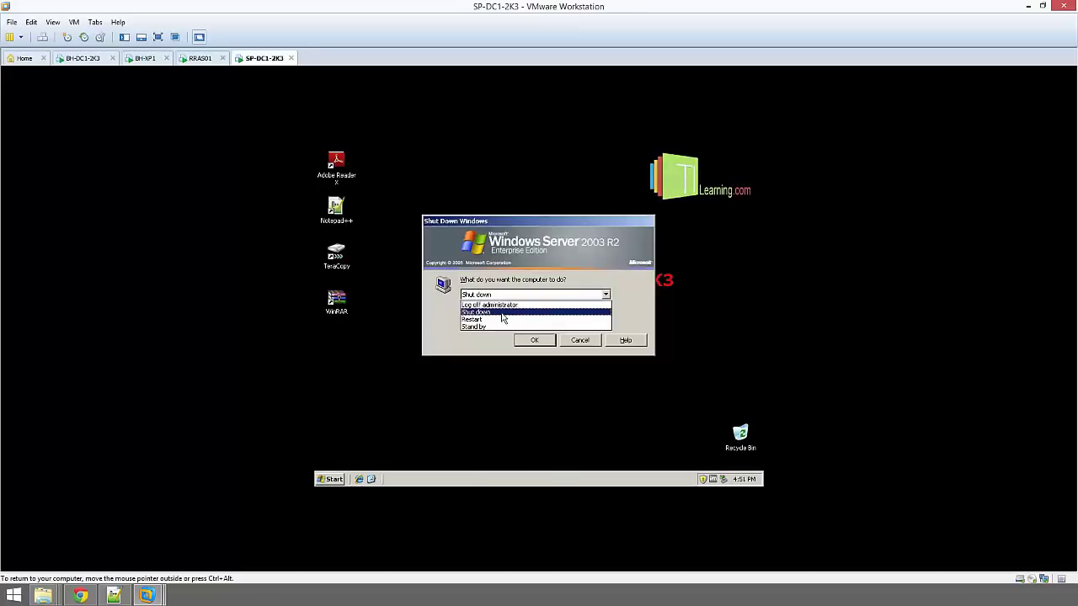
click(503, 320)
click(533, 340)
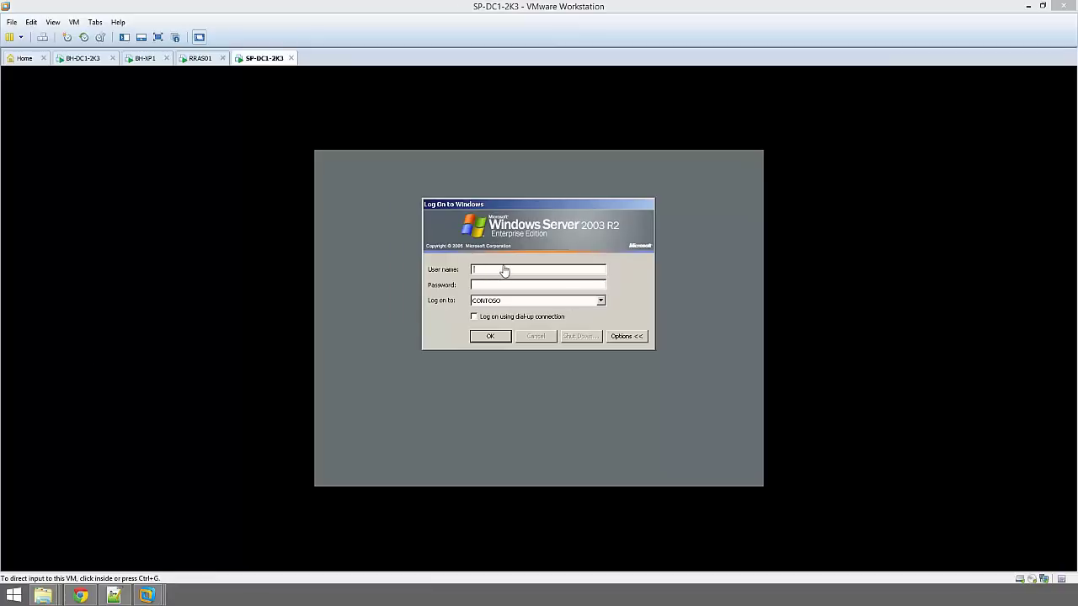
click(503, 265)
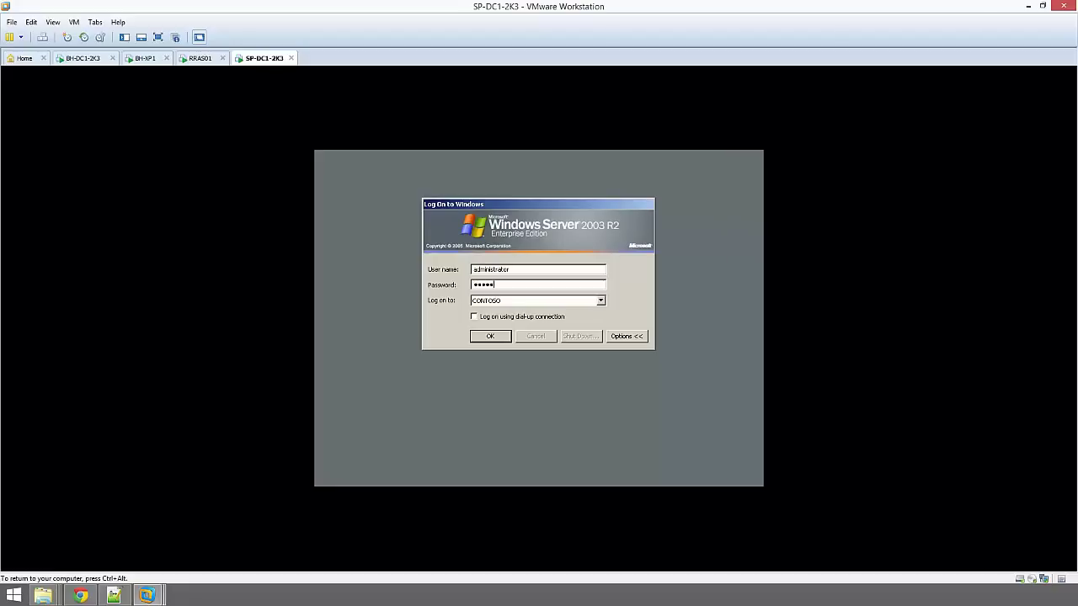
key(Return)
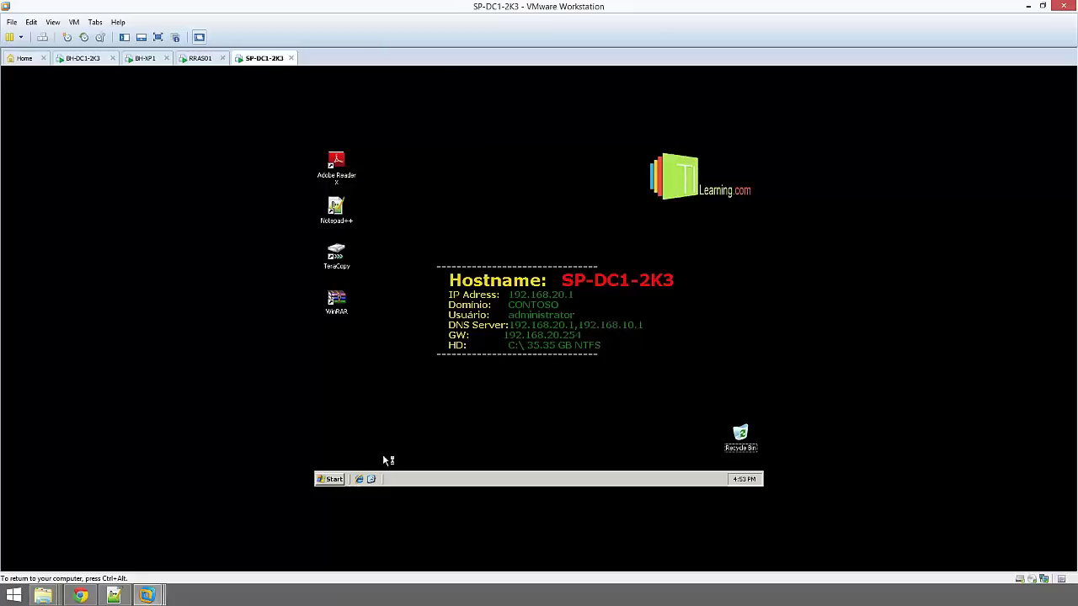
Open a cmd console from Run, then run cls and set to list the environment variables
click(331, 479)
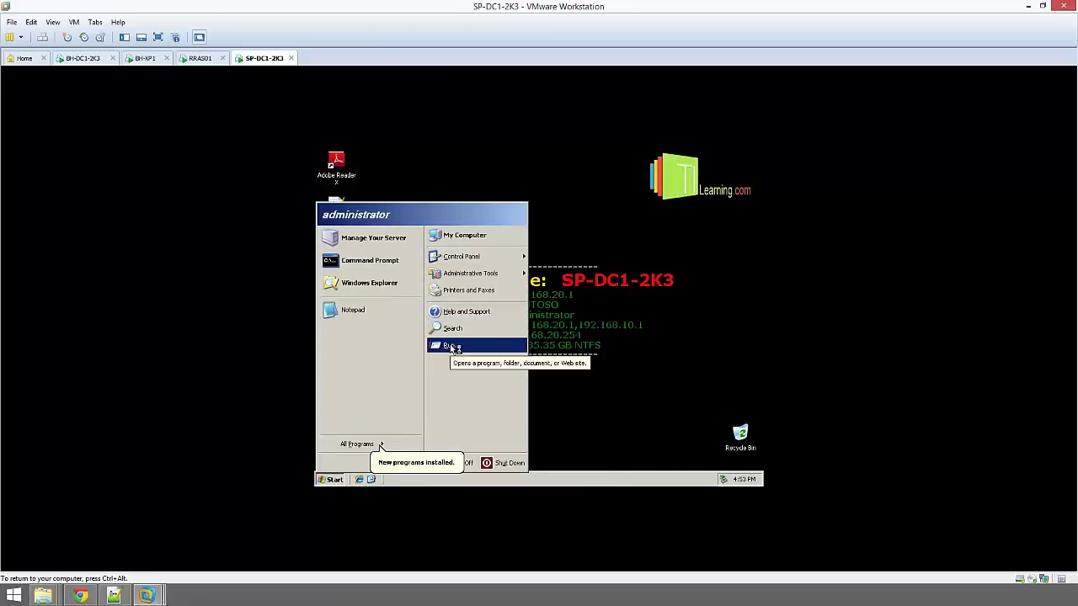
click(452, 348)
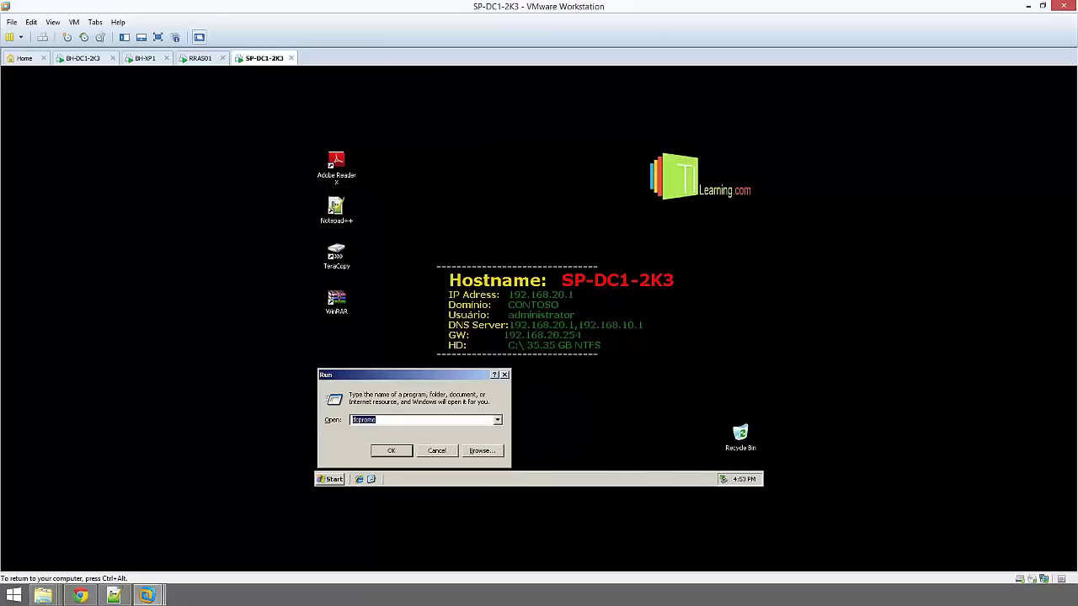
text(cmd)
key(Return)
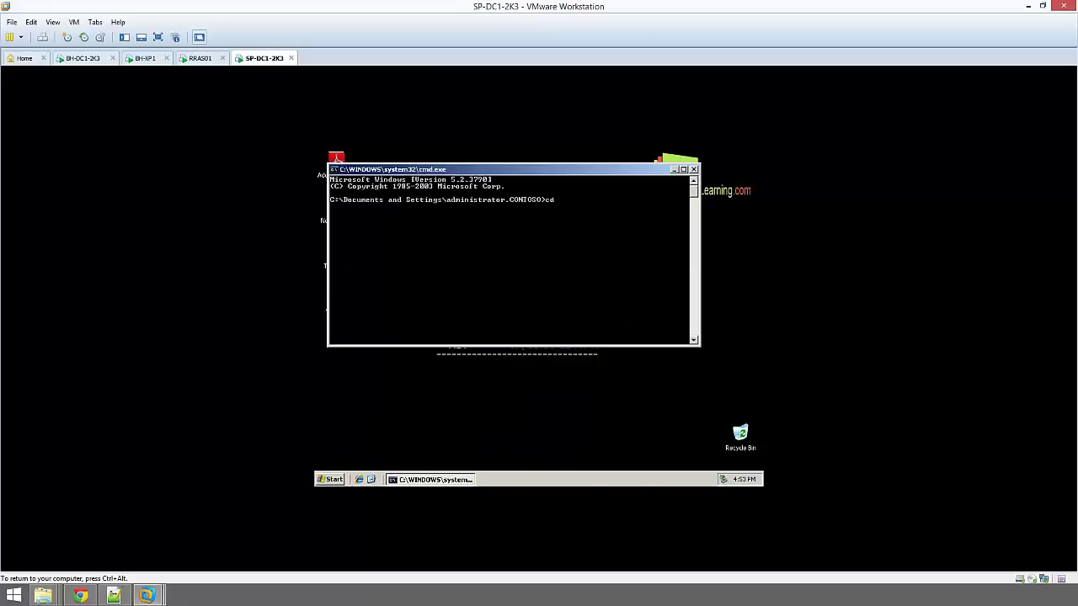
text(cls)
key(Return)
text(set)
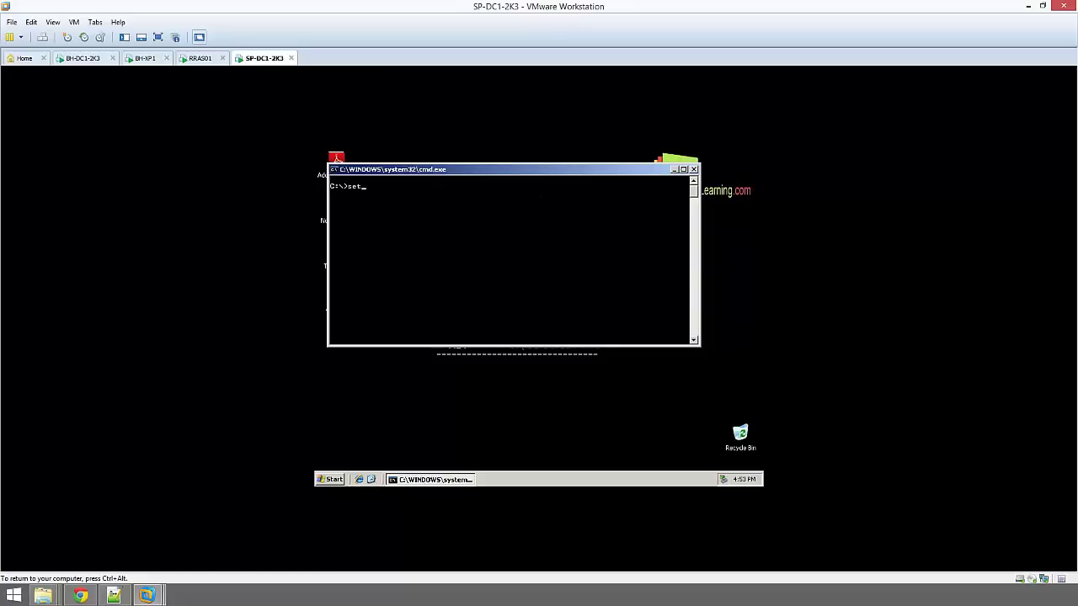
key(Return)
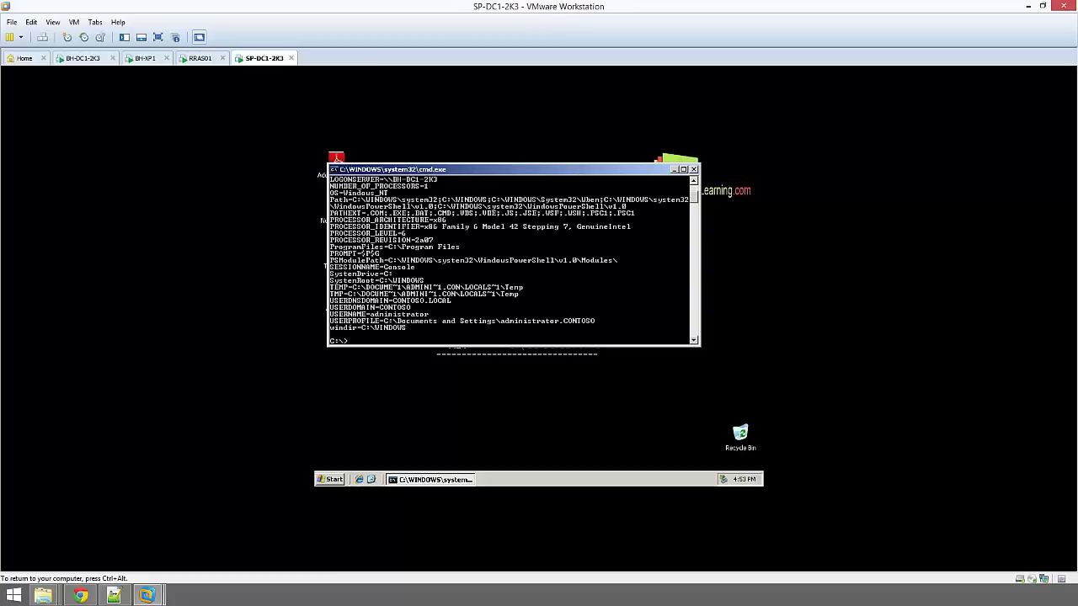
Mark the LOGONSERVER line showing BH-DC1-2K3 in the console output
scroll(485, 238, up, 1)
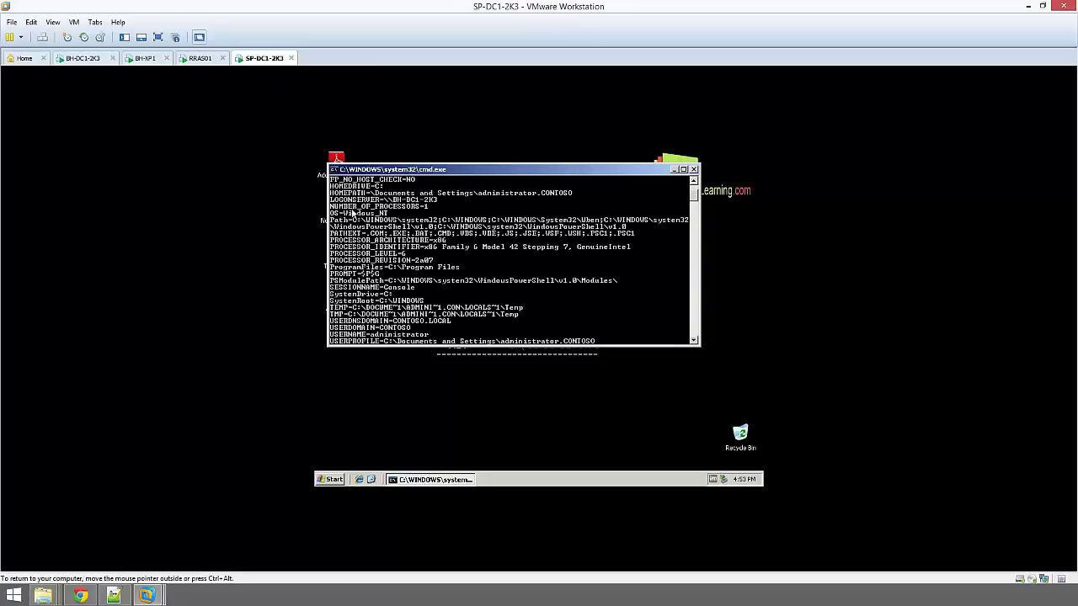
right_click(333, 199)
click(337, 203)
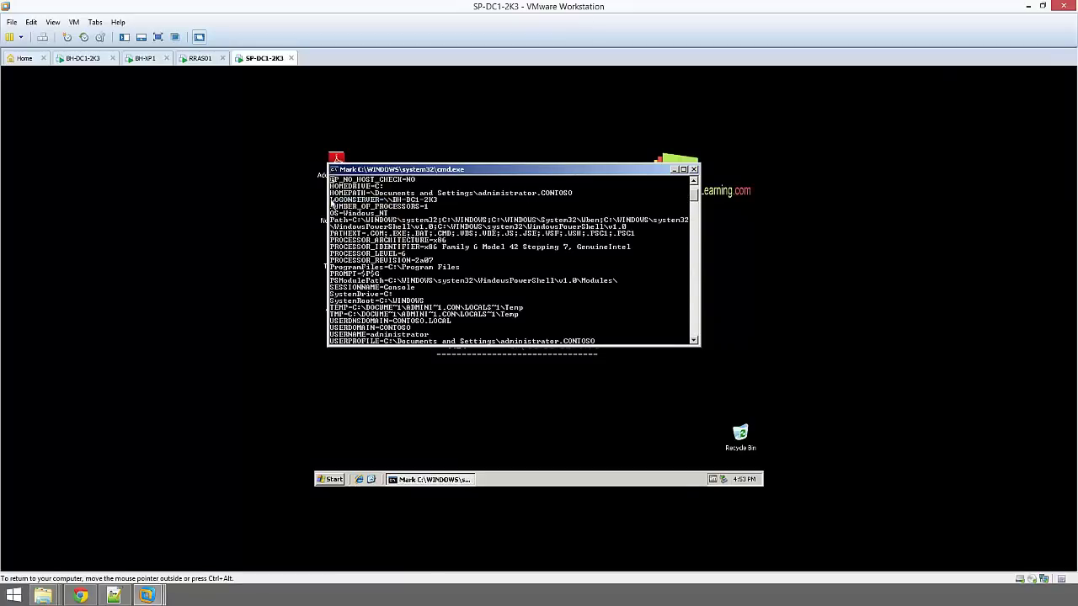
drag(333, 201, 402, 202)
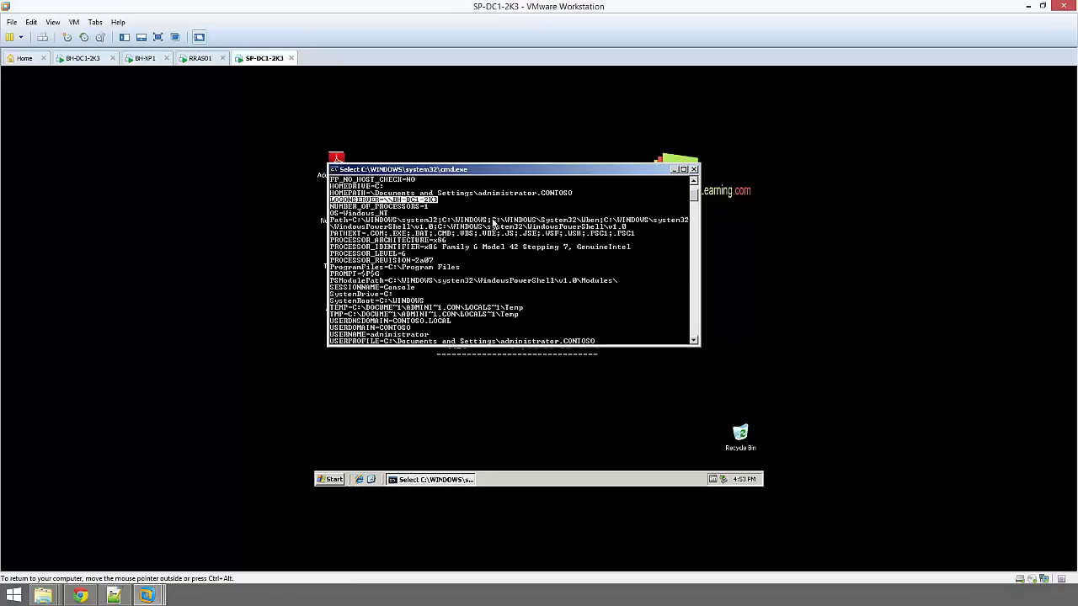
scroll(493, 221, down, 3)
scroll(494, 222, up, 2)
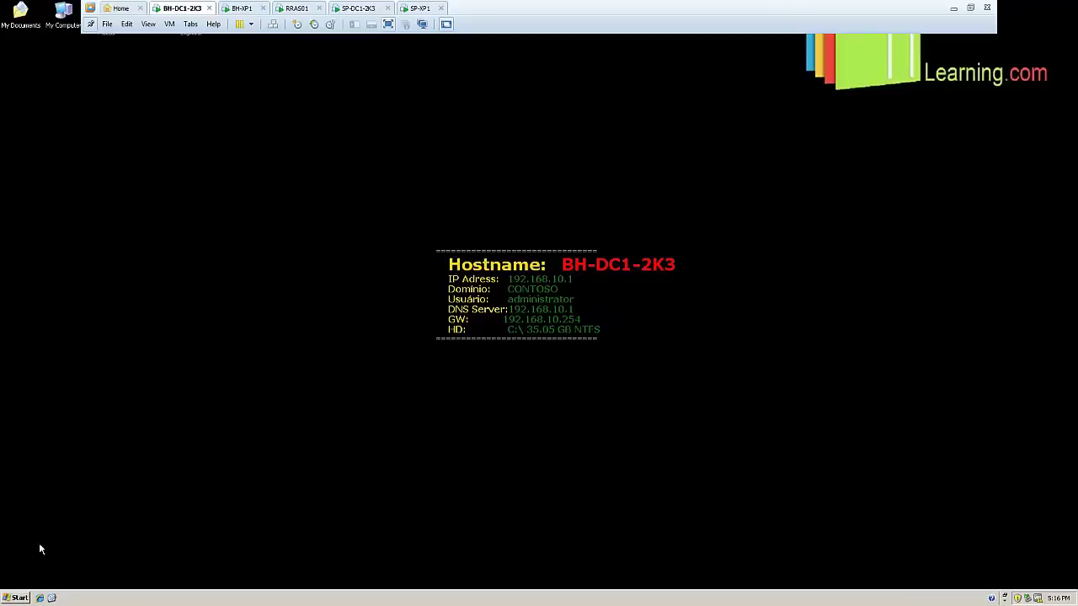
Launch Active Directory Sites and Services from Start > Programs > Administrative Tools
click(21, 598)
mouse_move(95, 453)
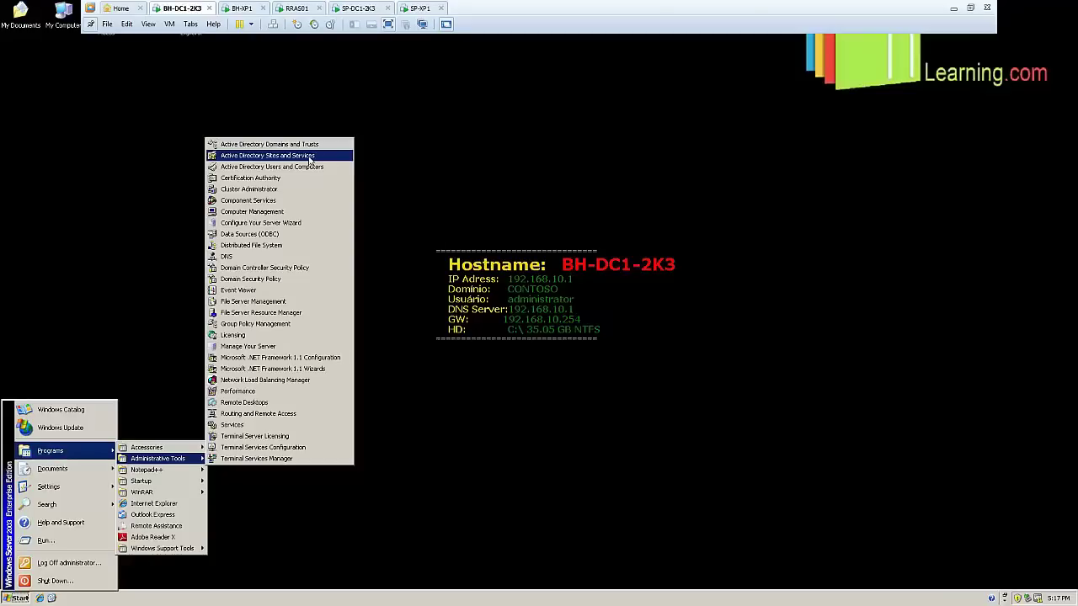
click(309, 160)
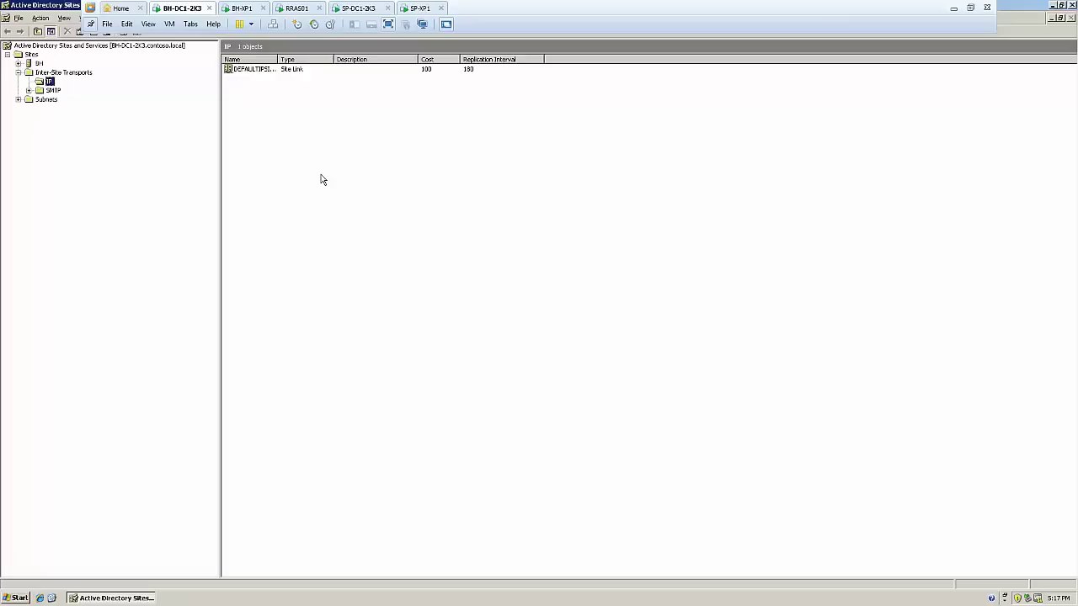
Expand Sites > BH > Servers to show both domain controllers, and start renaming the BH site
click(32, 55)
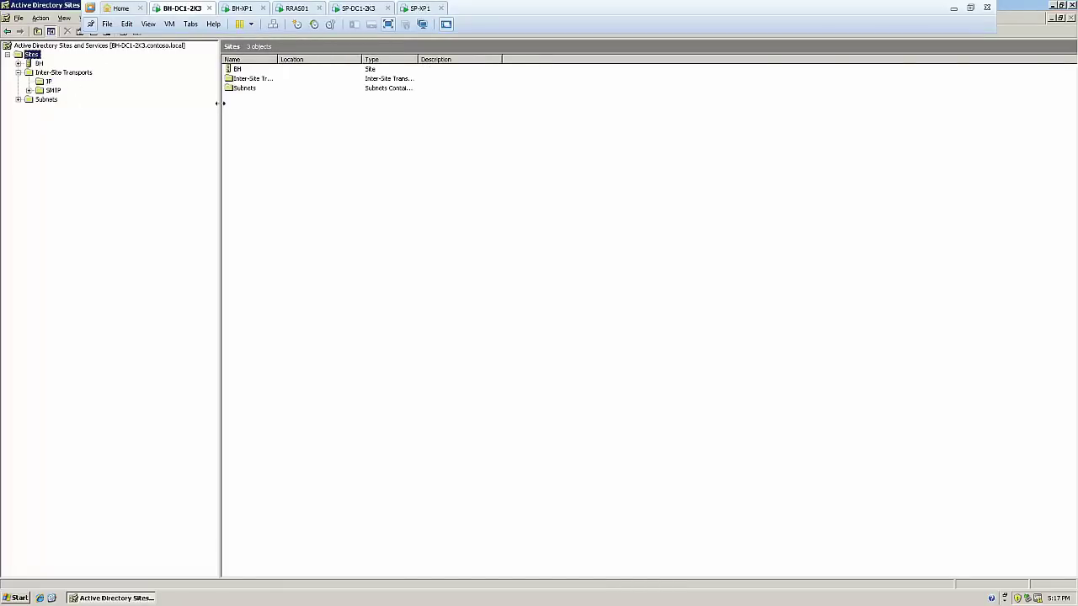
click(274, 59)
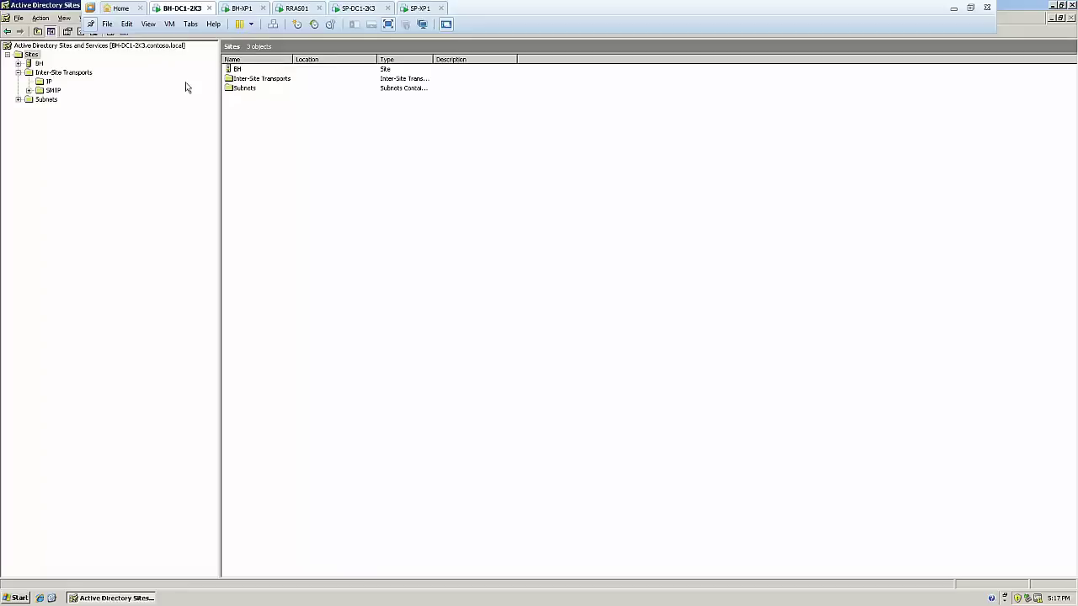
click(37, 64)
click(19, 63)
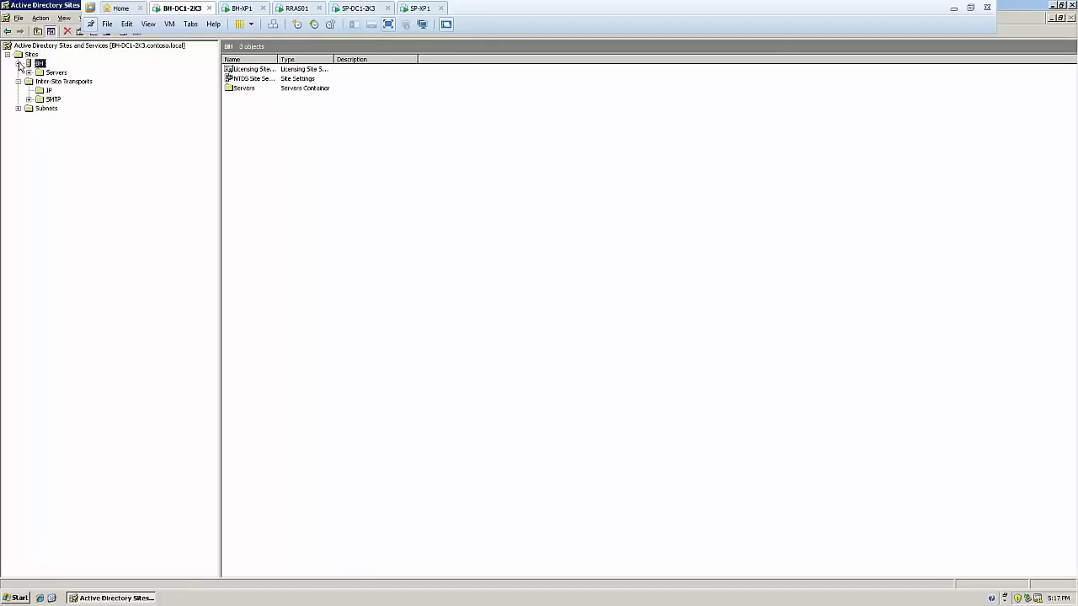
click(29, 73)
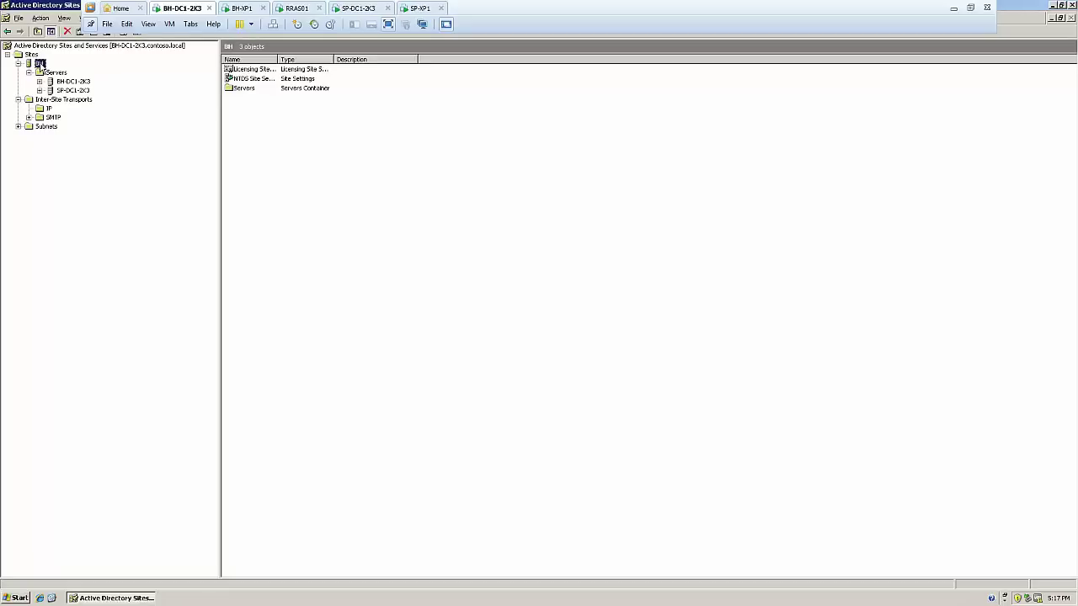
right_click(40, 67)
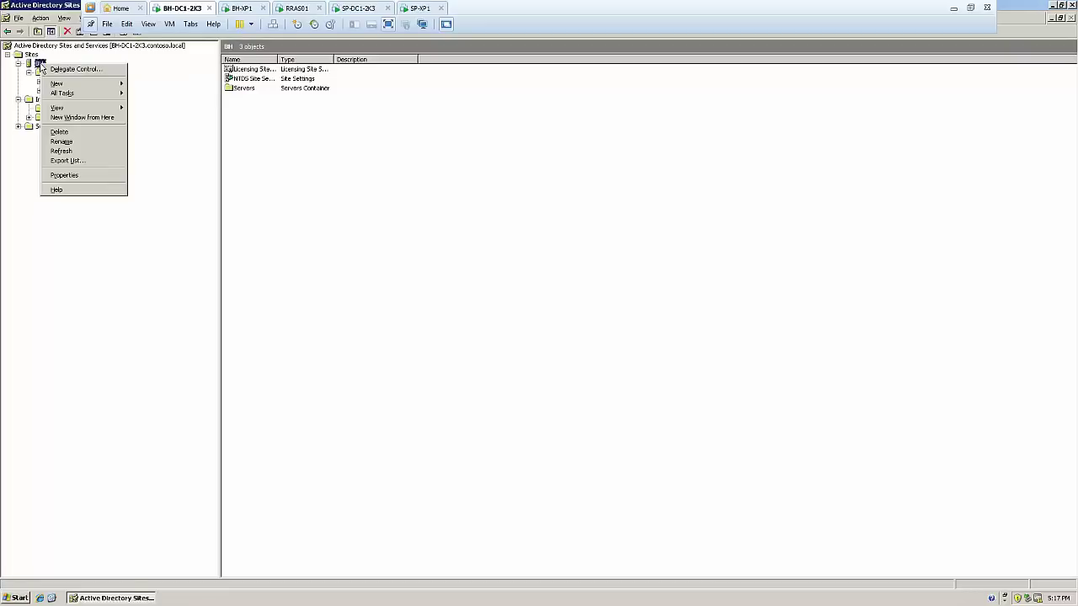
click(73, 142)
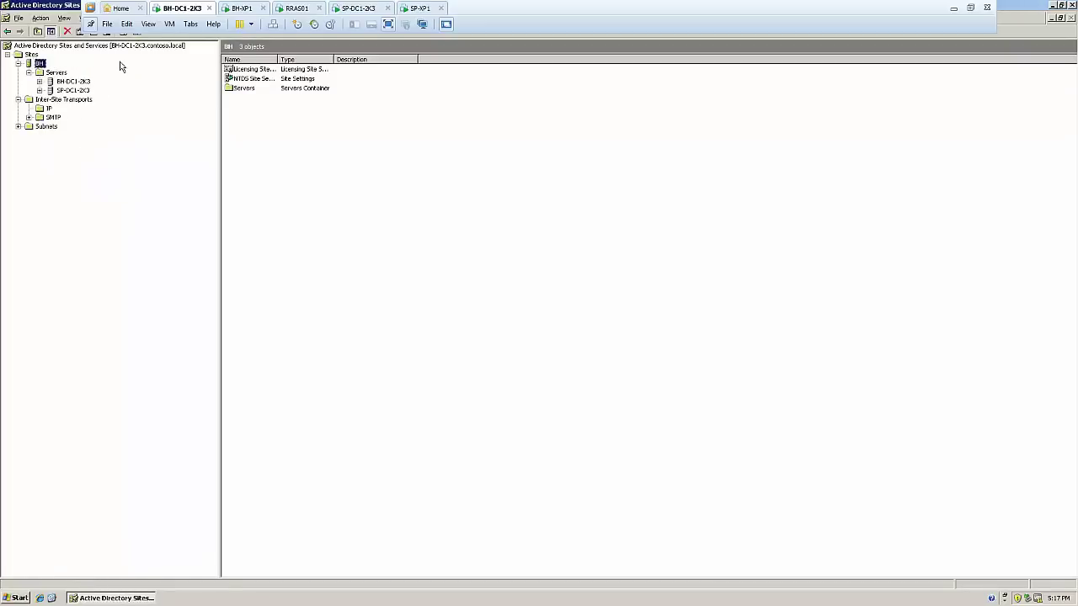
Expand SP-DC1-2K3 to reveal its NTDS Settings, then check that Subnets is empty
click(74, 90)
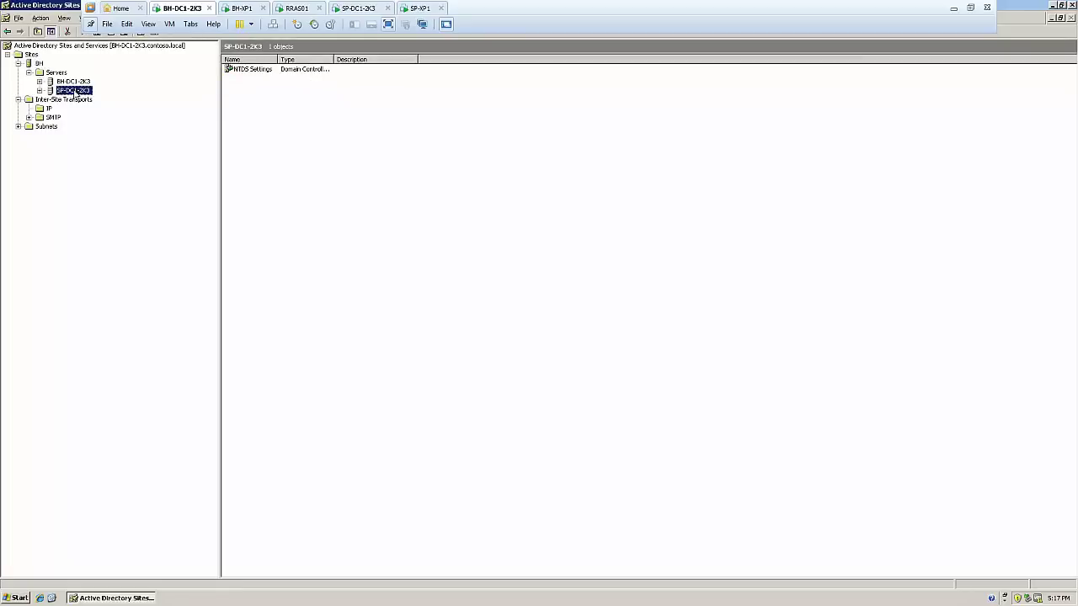
click(40, 90)
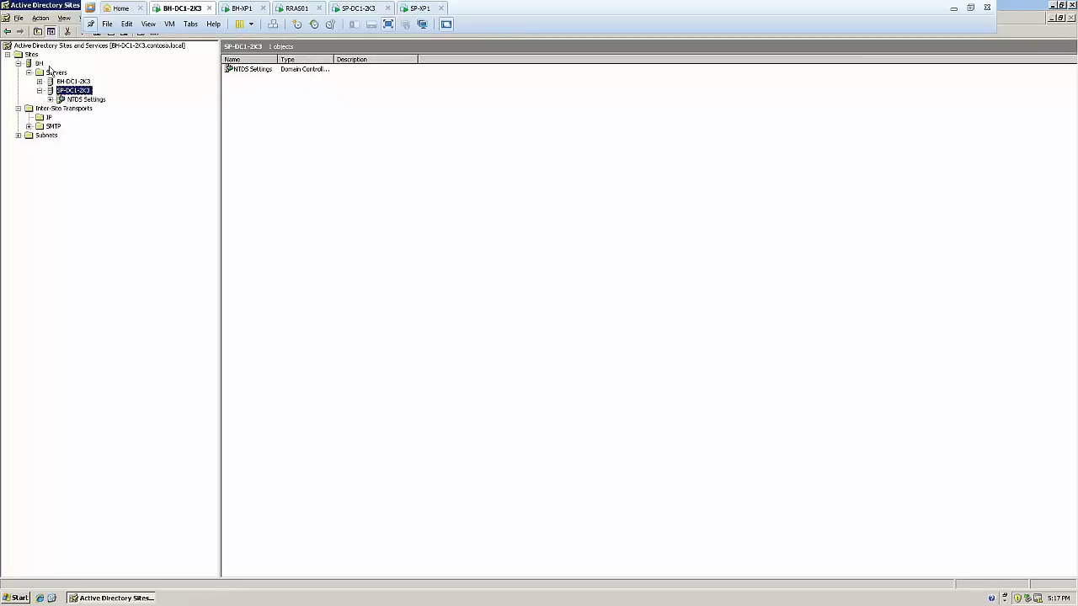
click(38, 64)
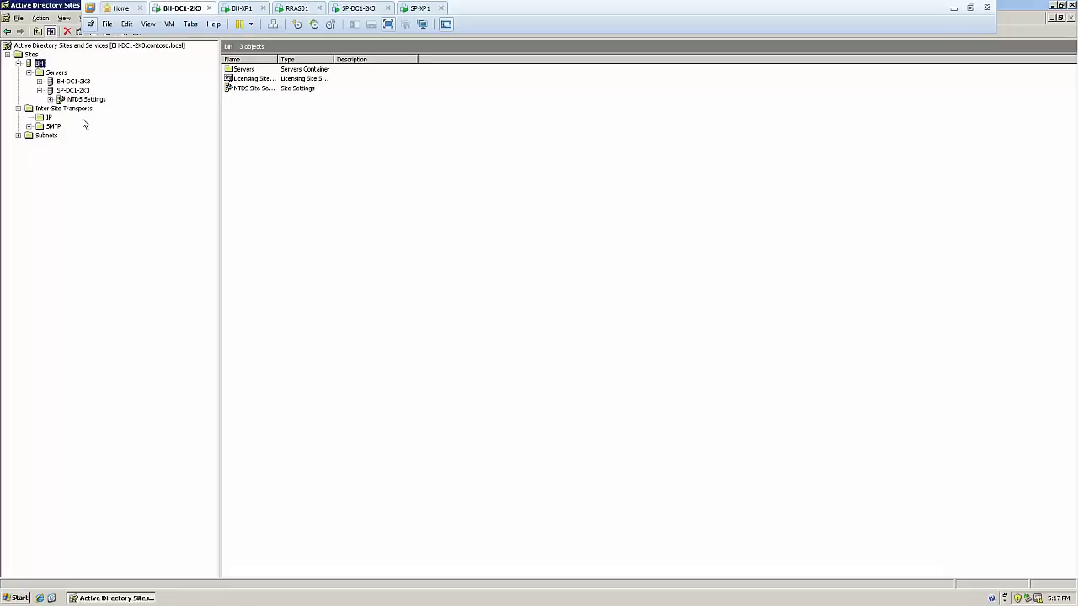
click(46, 135)
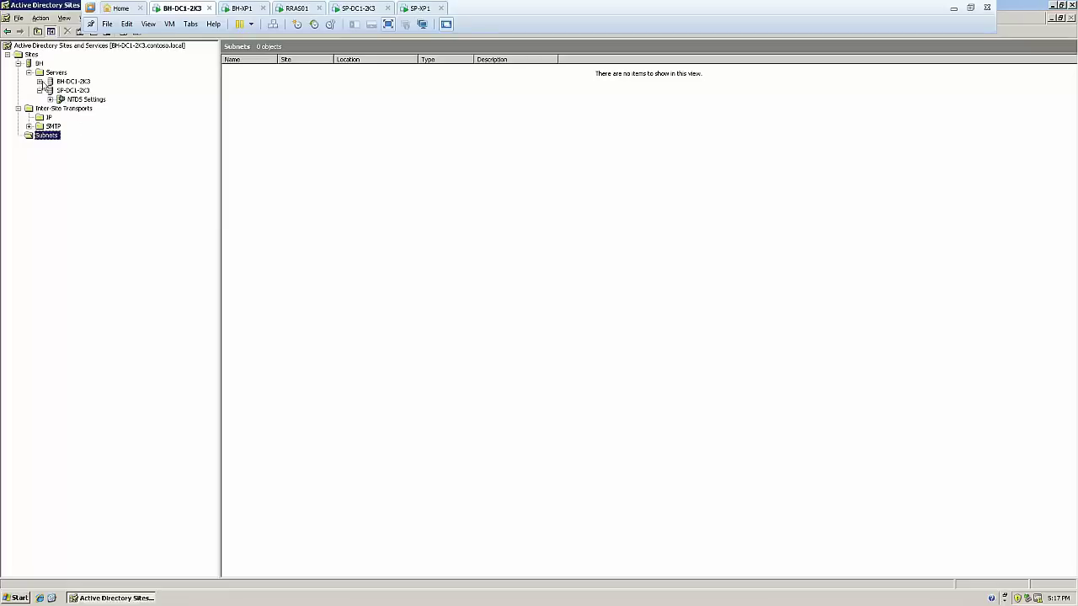
Select the Sites node to list site BH with its two domain controllers
click(31, 55)
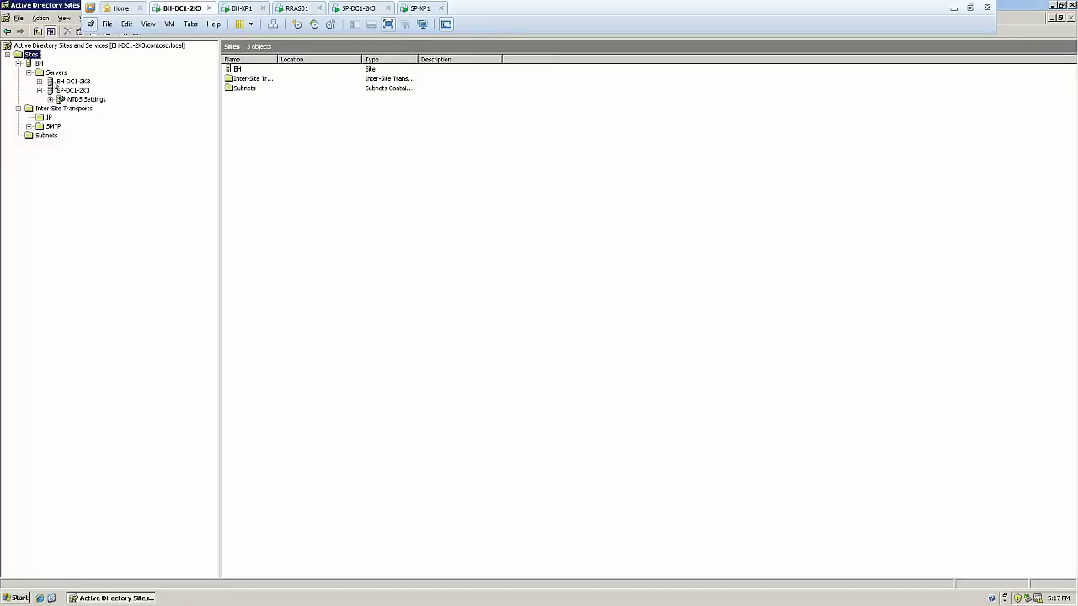
Create a site named SP on DEFAULTIPSITELINK and dismiss the configuration reminder
right_click(31, 57)
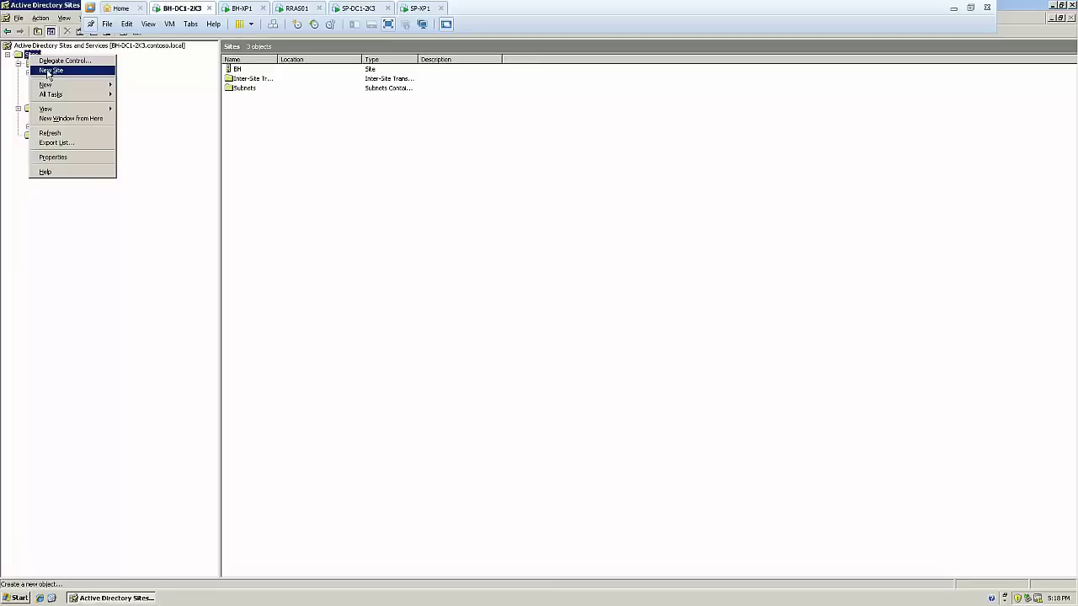
click(48, 71)
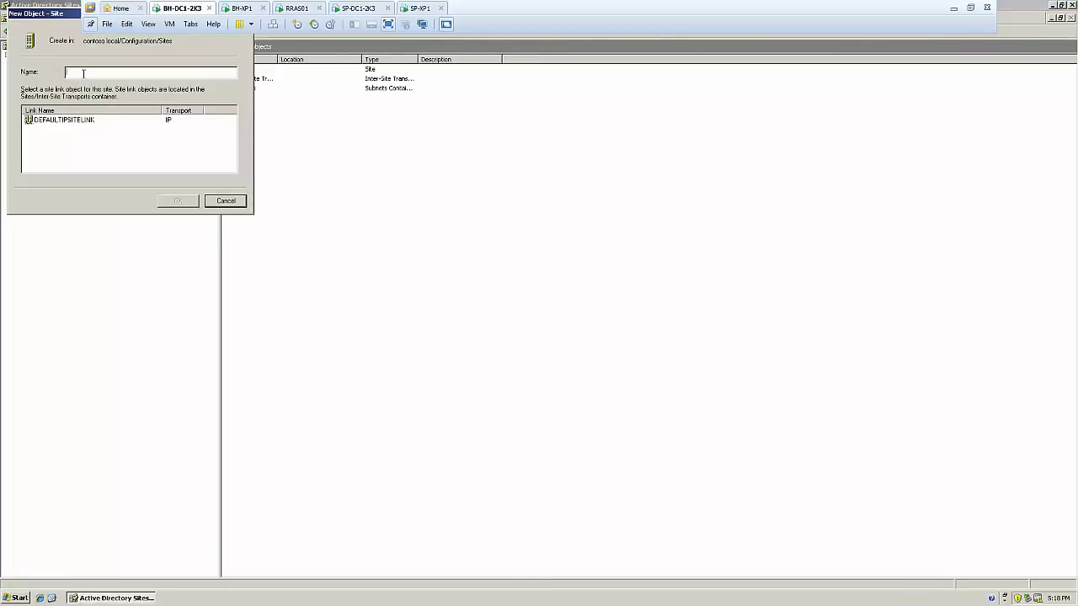
text(SP)
click(82, 120)
click(187, 203)
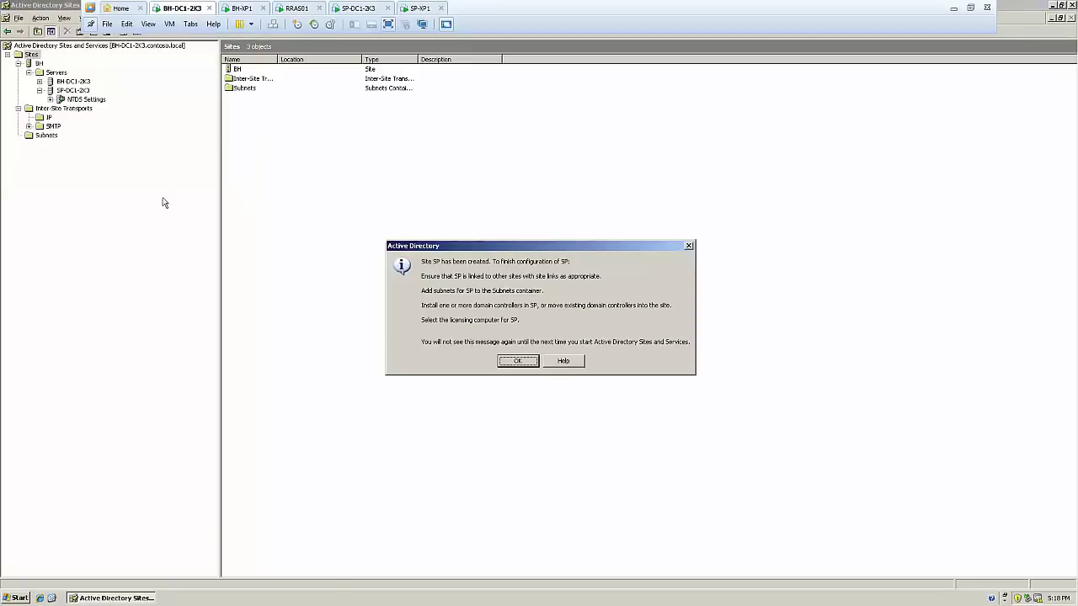
click(536, 362)
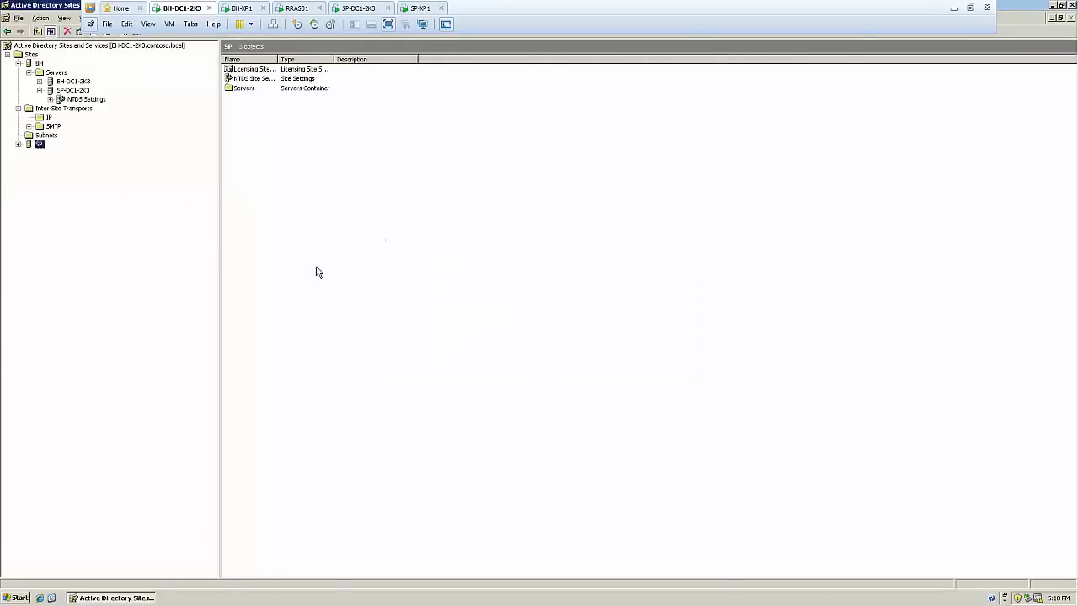
Expand SP and compare its empty Servers list with SP-DC1-2K3 still under BH
click(19, 144)
click(53, 154)
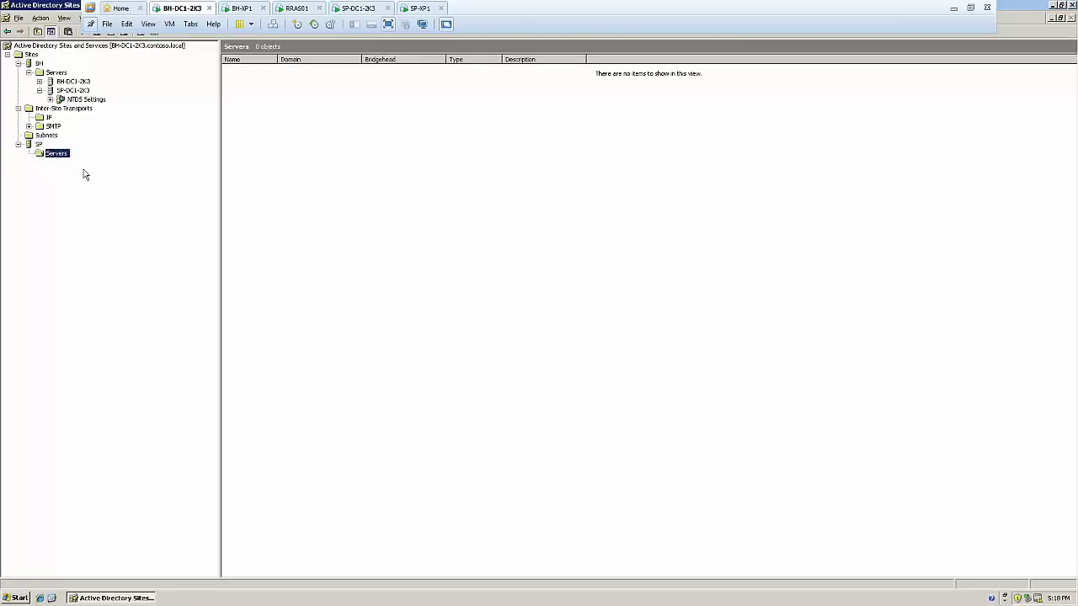
click(76, 90)
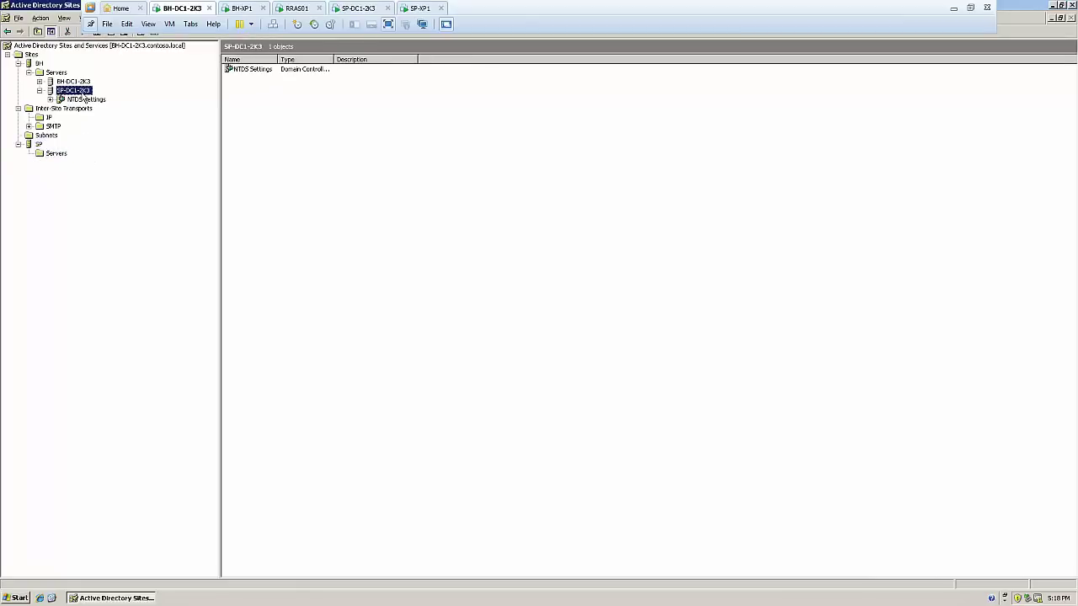
click(53, 154)
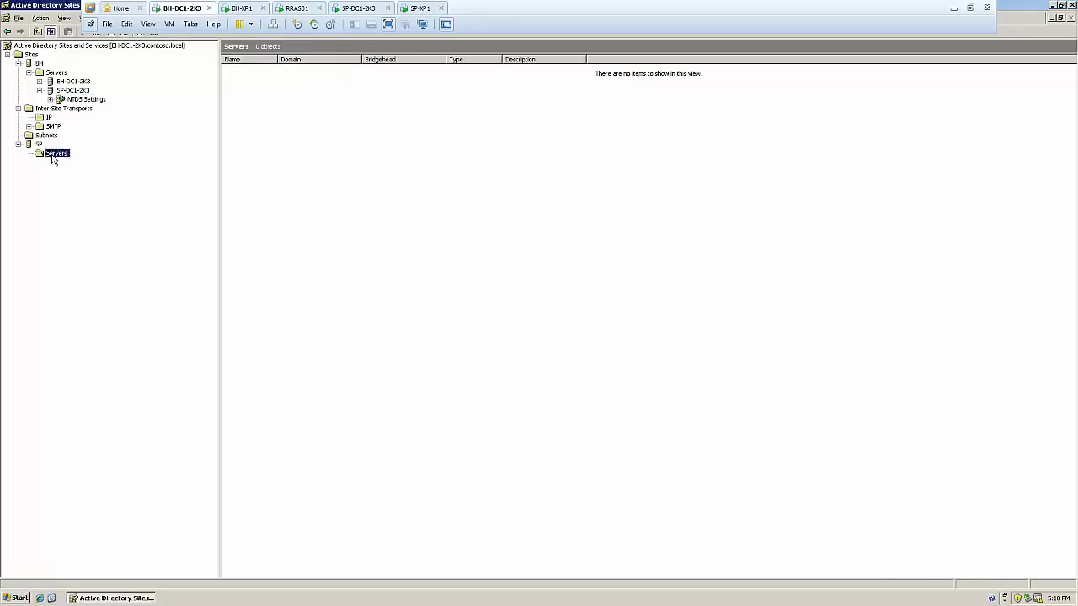
Move the SP-DC1-2K3 server from site BH into site SP
right_click(82, 92)
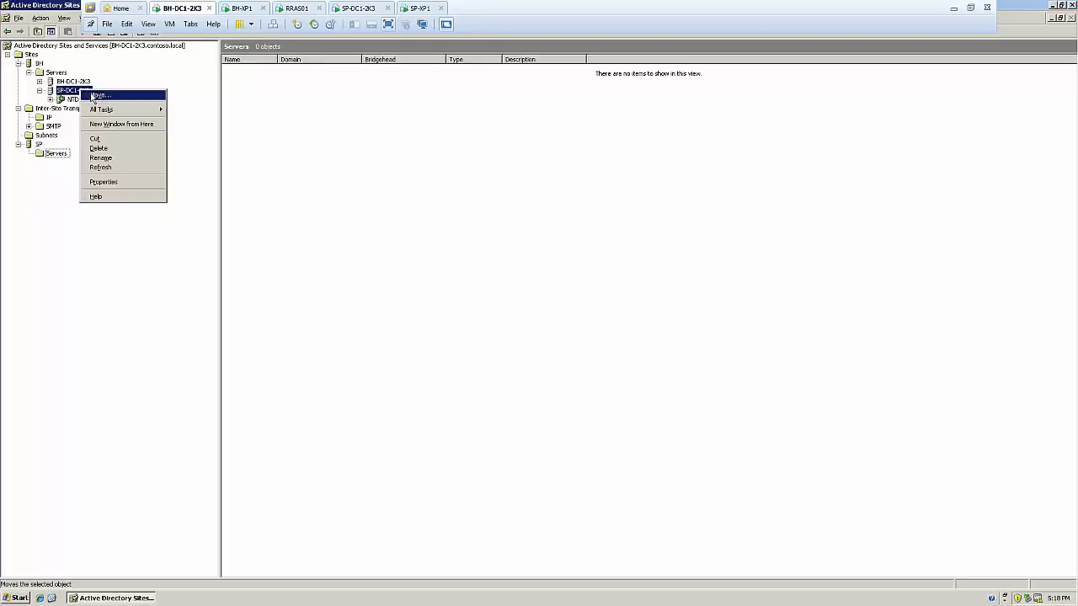
click(92, 95)
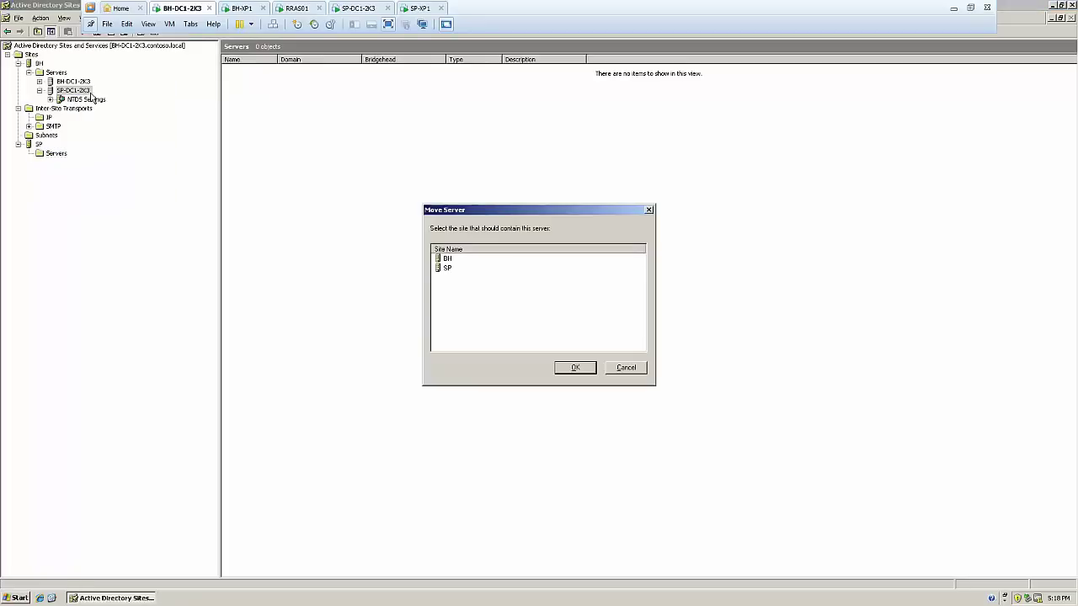
click(453, 271)
click(581, 370)
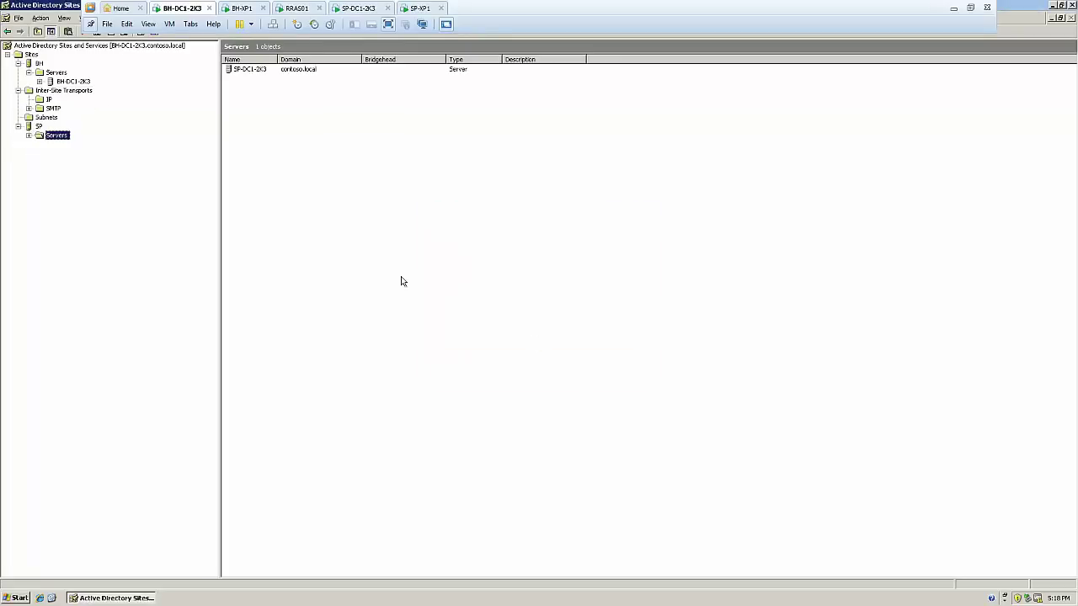
Check SP-DC1-2K3's NTDS Settings for the BH-DC1-2K3 connection, then view the empty Subnets container
click(28, 136)
click(62, 144)
click(39, 144)
click(76, 153)
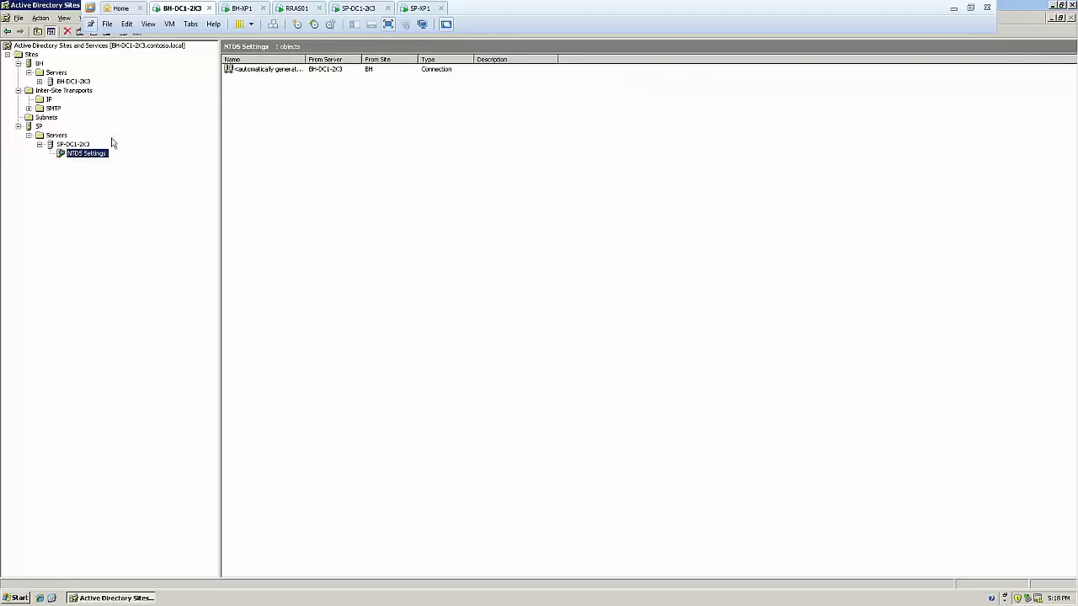
click(64, 144)
click(39, 127)
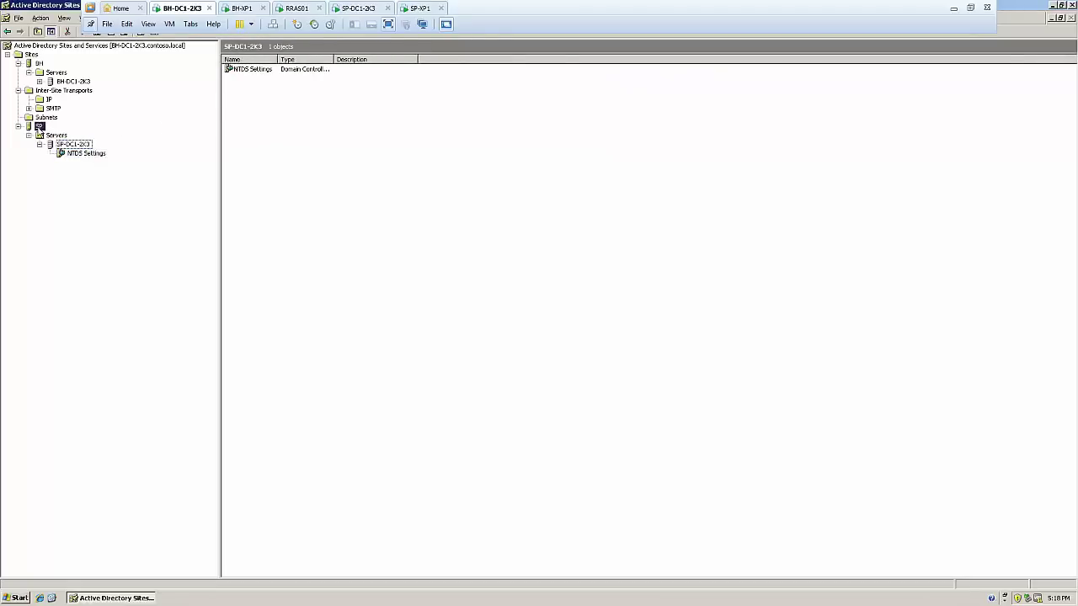
click(72, 145)
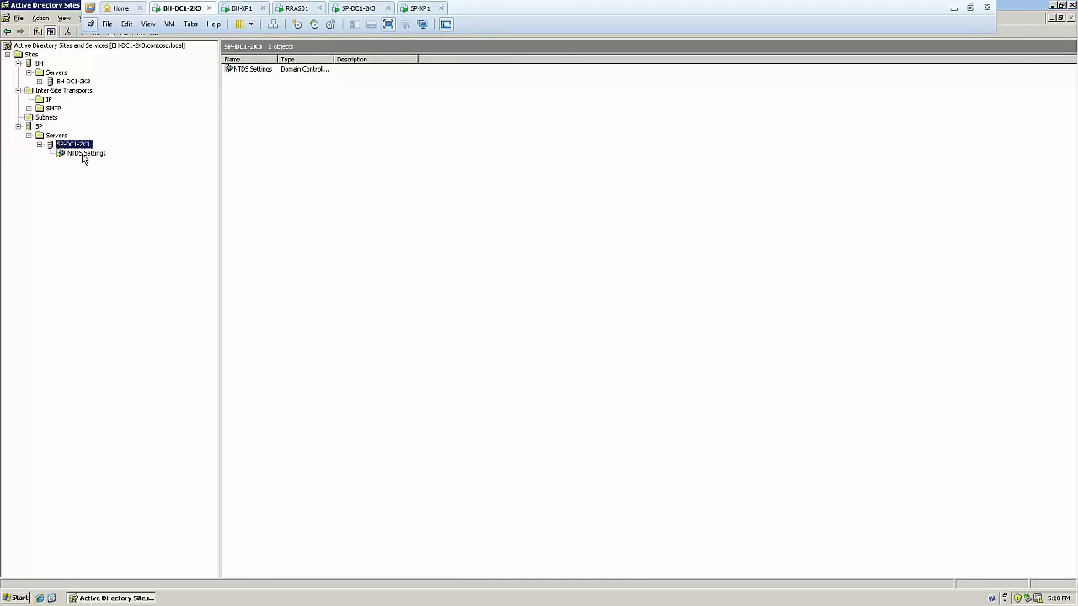
click(84, 155)
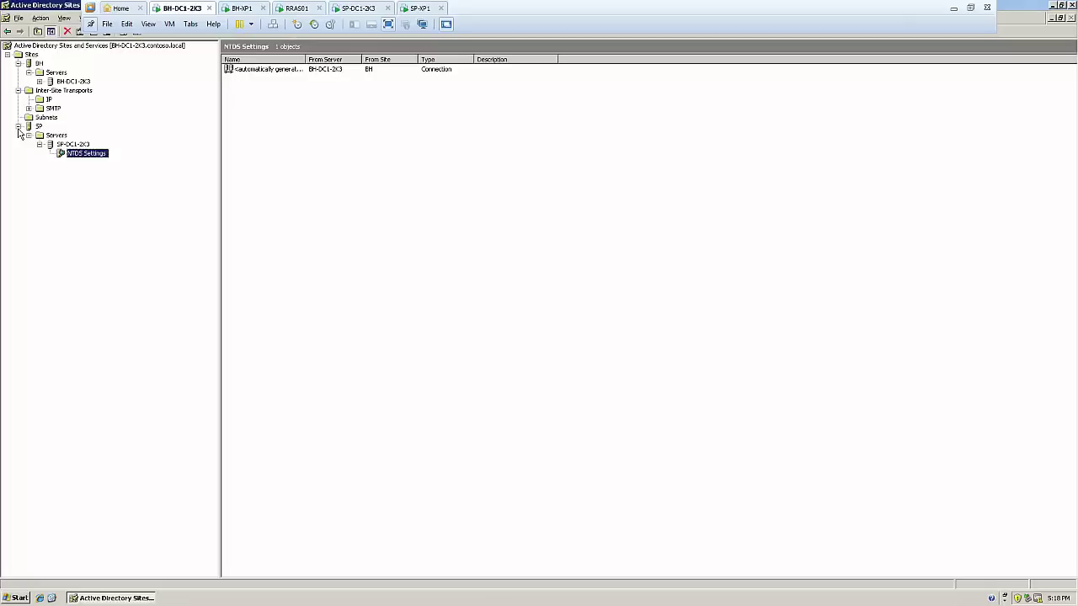
click(47, 118)
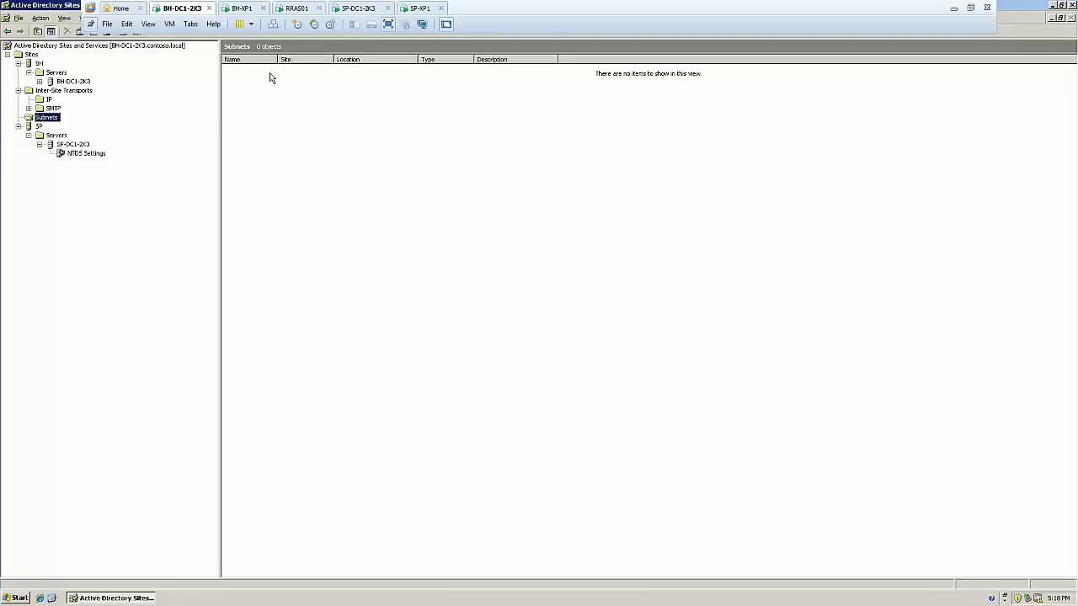
Create subnet 192.168.10.0 with mask 255.255.255.0 assigned to site BH
right_click(49, 122)
click(78, 133)
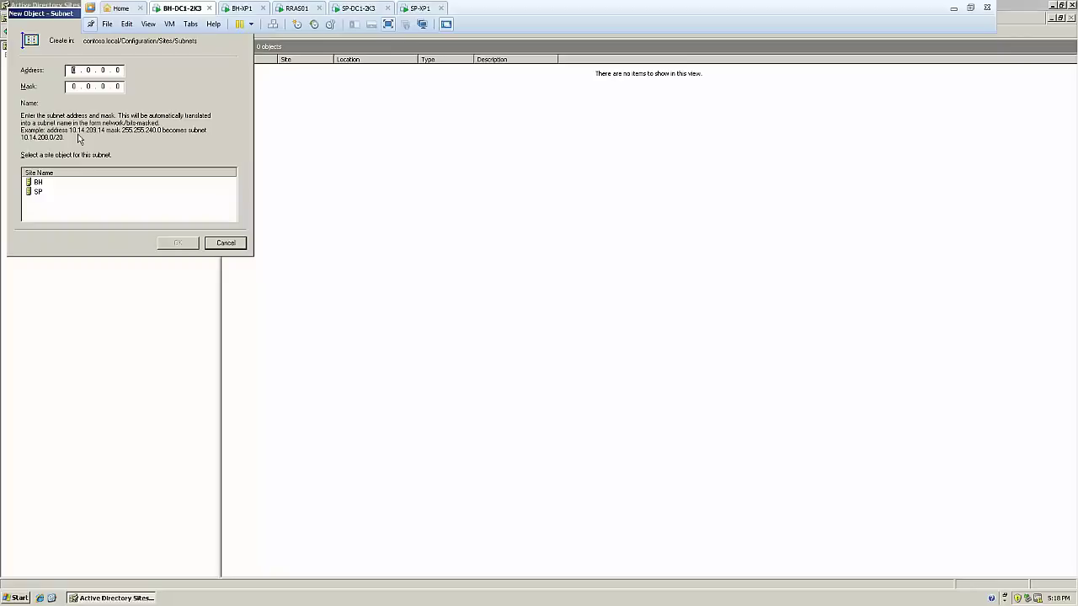
text(192.168.)
text(255.255.25)
text(5)
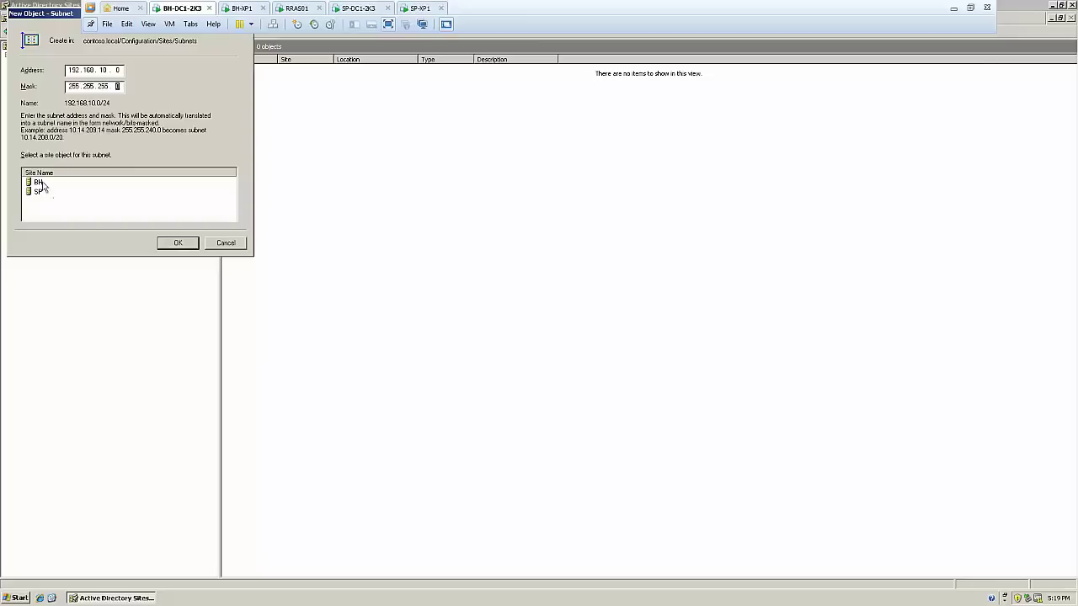
click(43, 185)
click(186, 243)
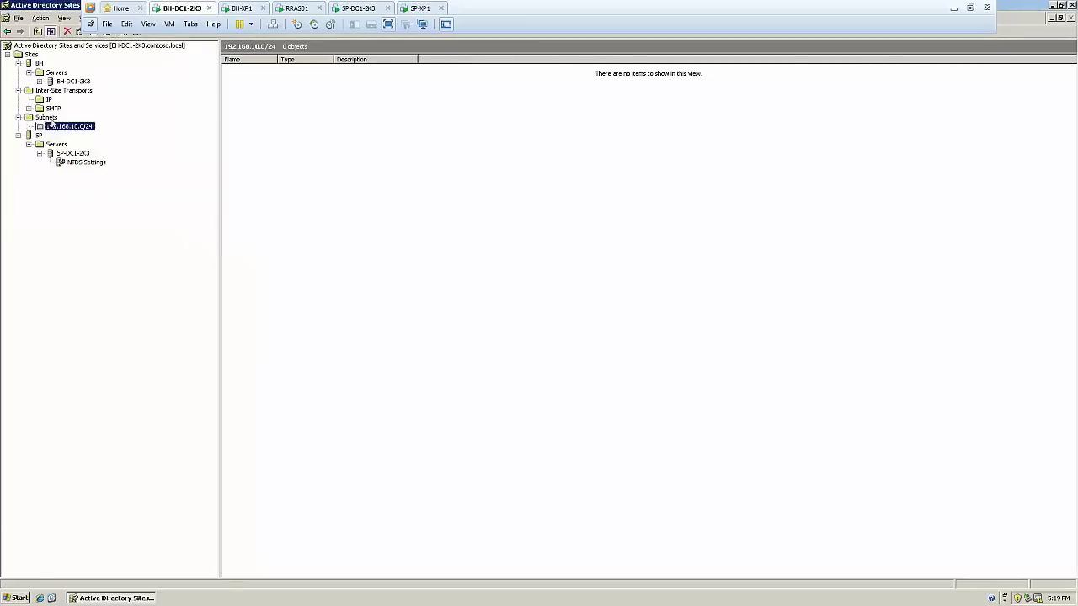
Review the 192.168.10.0/24 subnet's properties and close them unchanged
click(51, 118)
click(59, 127)
right_click(59, 128)
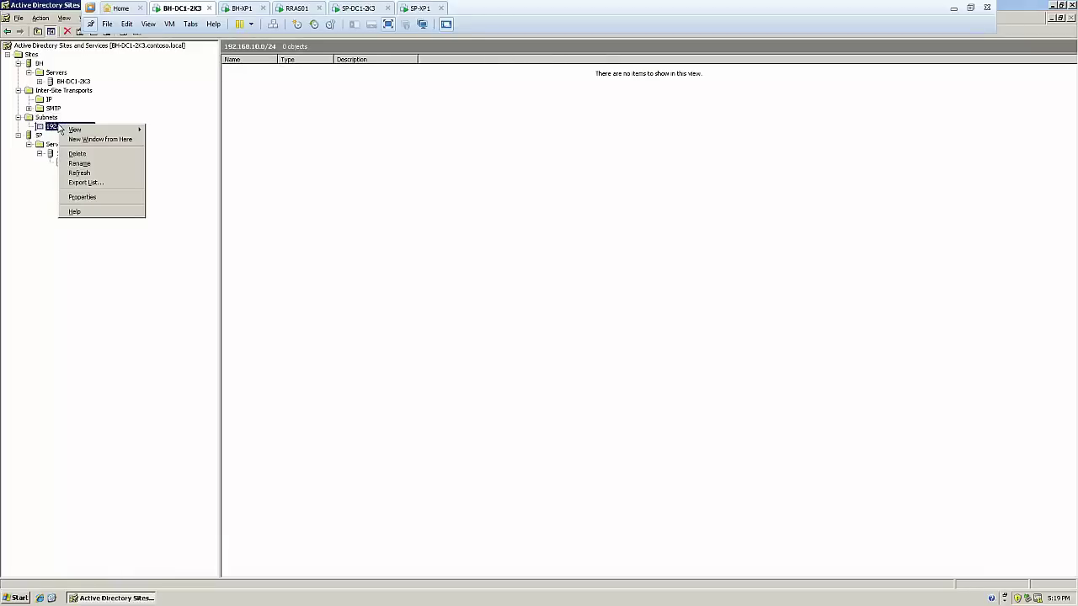
click(87, 197)
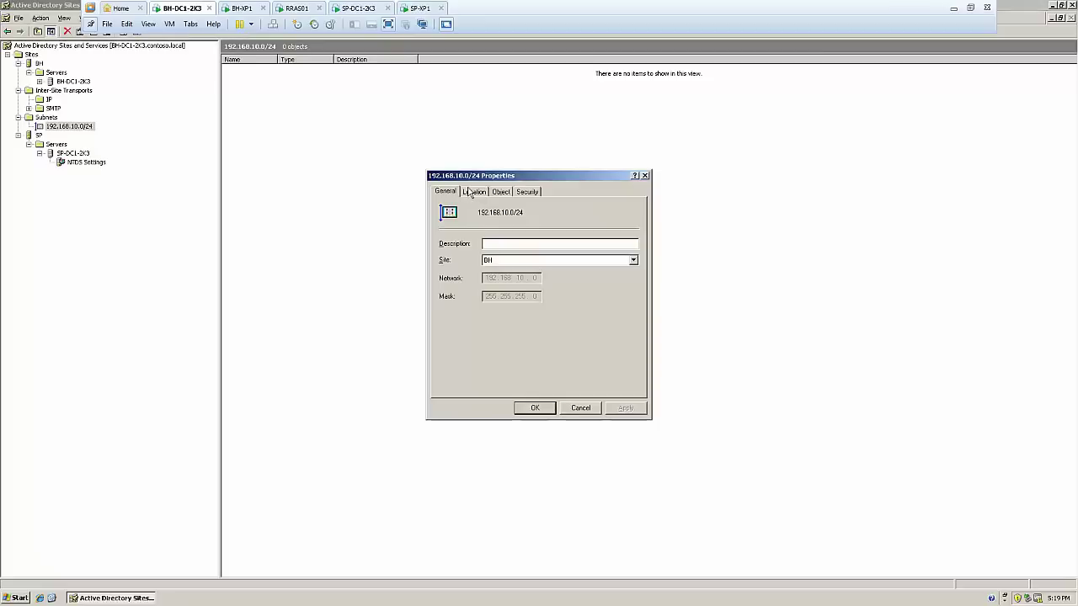
click(580, 408)
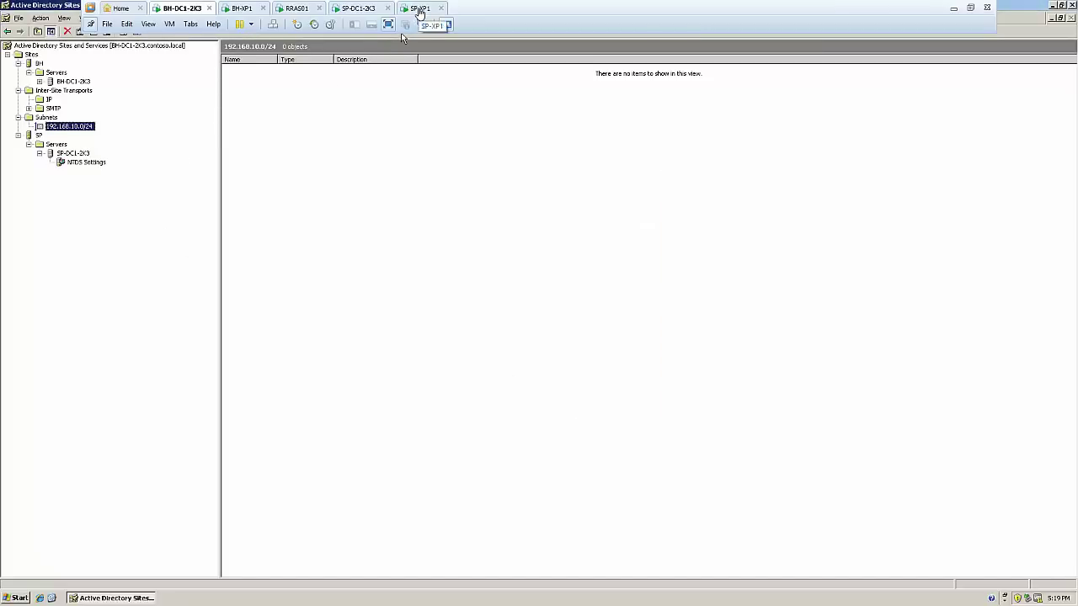
On SP-XP1, open the Computer Name change dialog from My Computer Properties and choose Domain
click(419, 8)
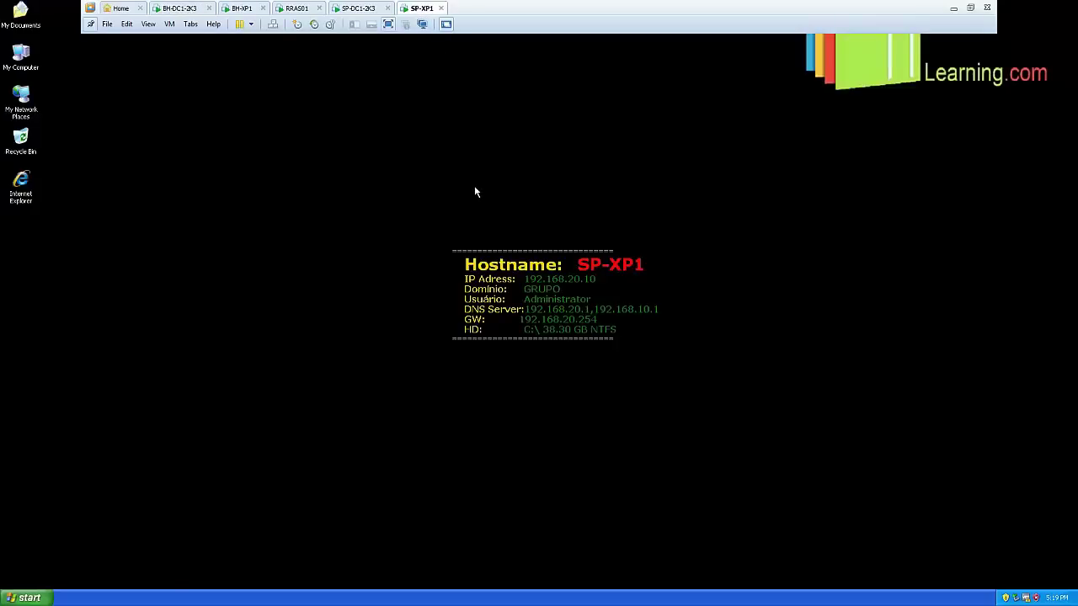
right_click(33, 71)
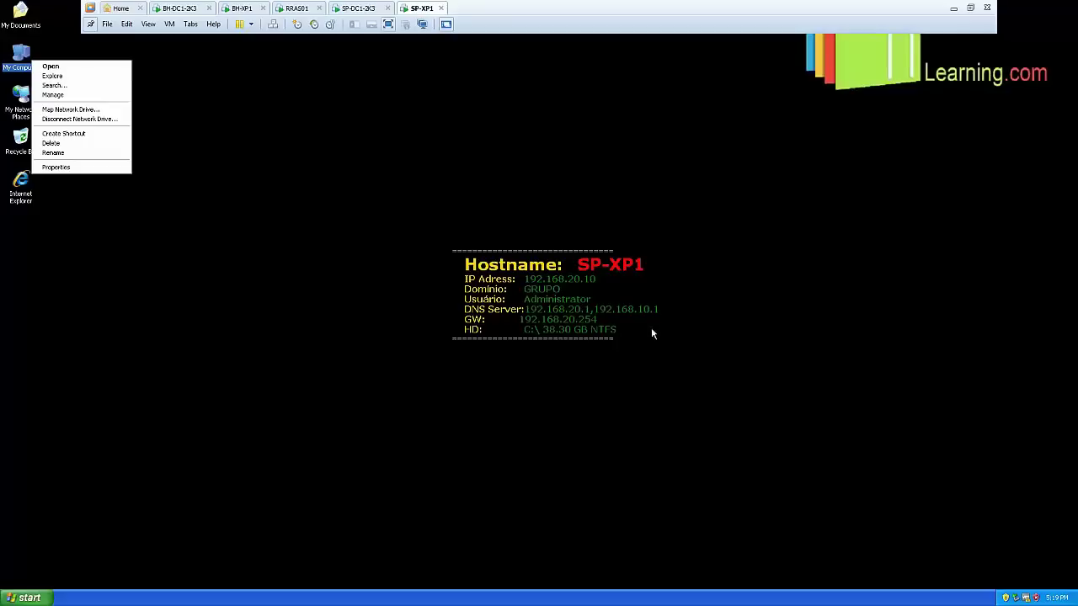
click(85, 168)
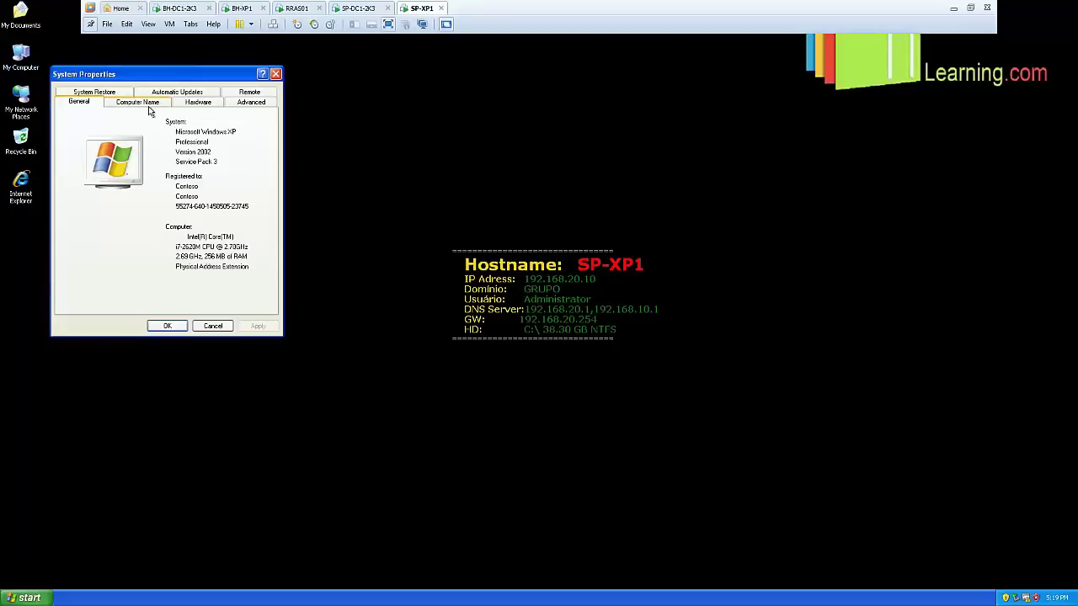
click(147, 105)
click(244, 240)
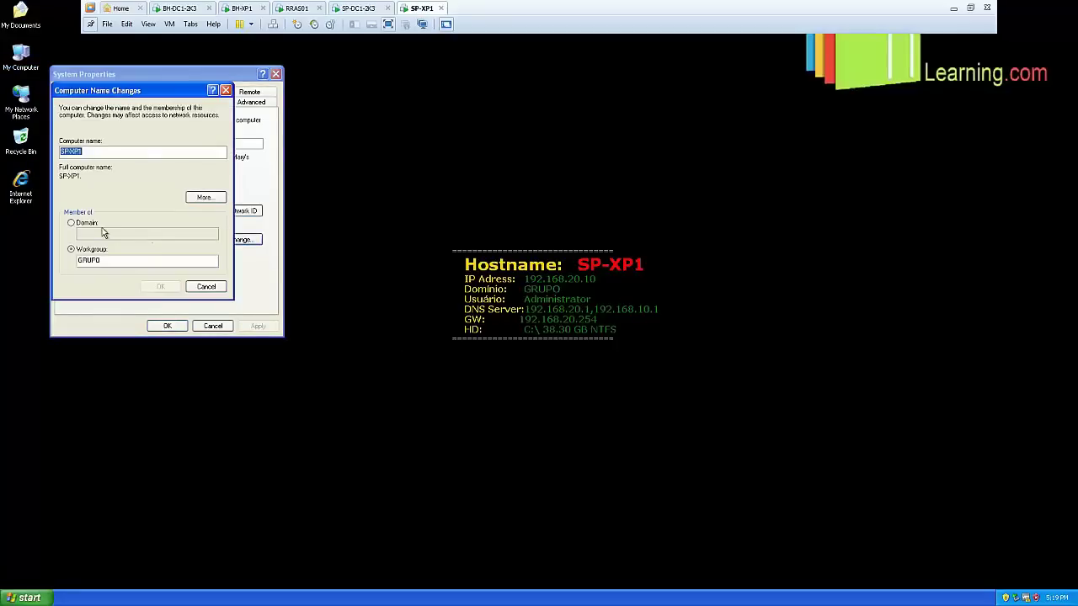
click(99, 225)
Join contoso.local using the domain administrator credentials and restart the computer
text(d)
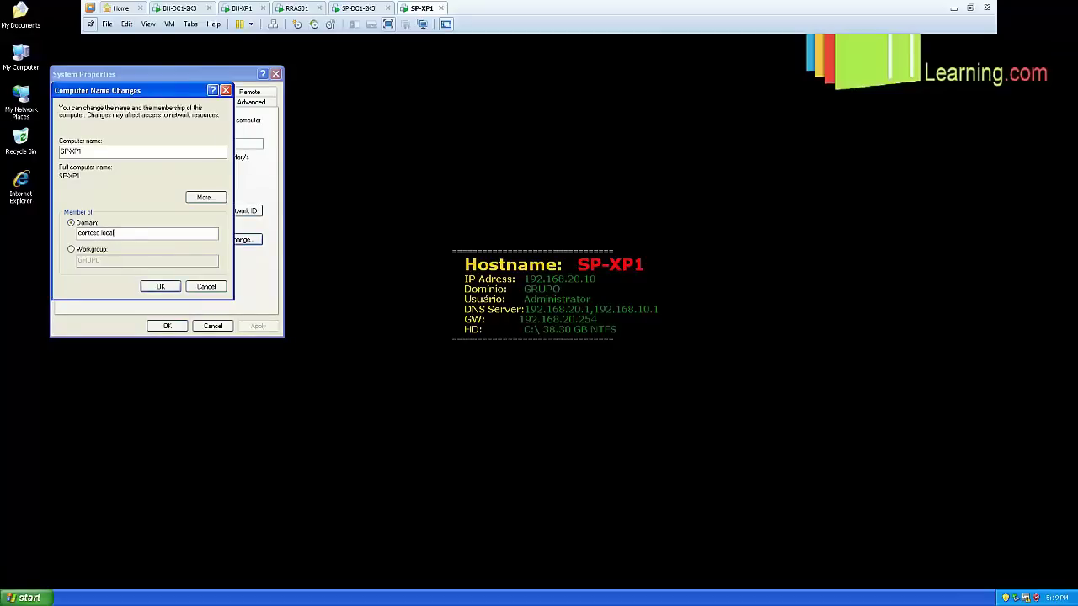
click(160, 286)
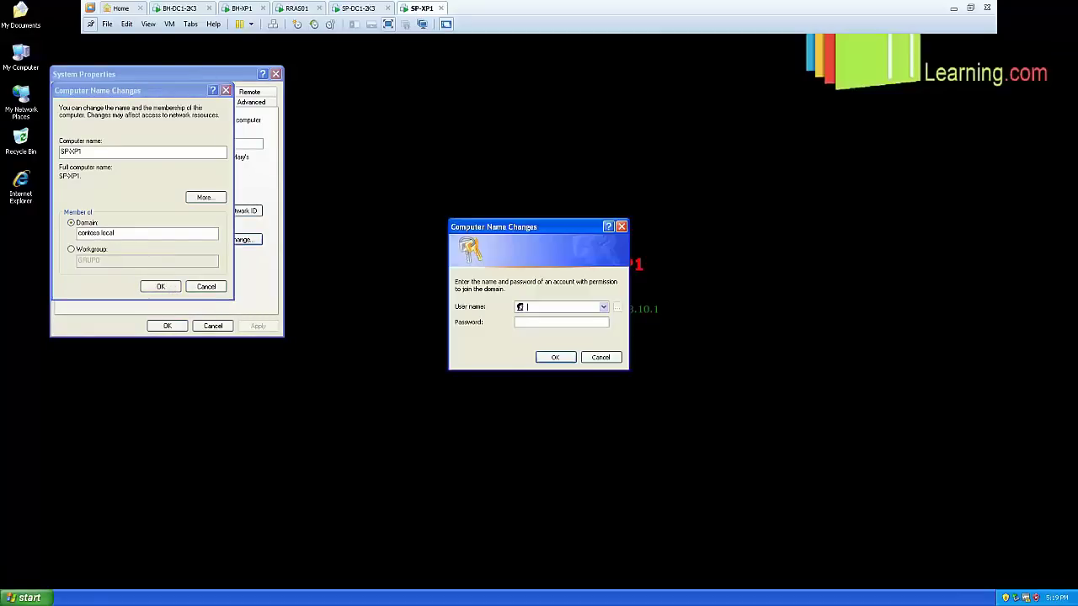
text(administrator)
key(Return)
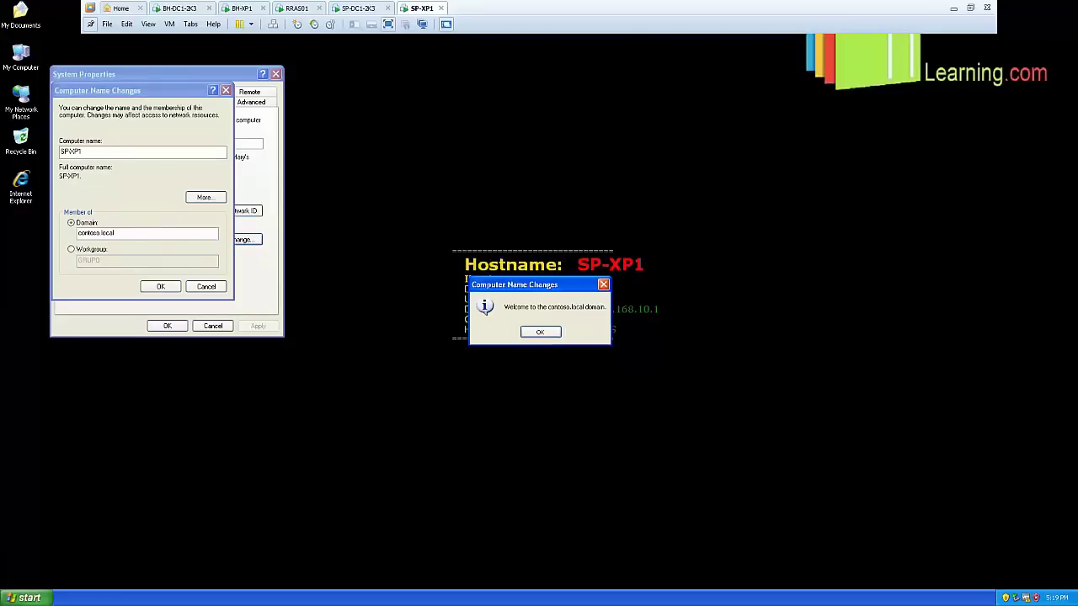
click(539, 332)
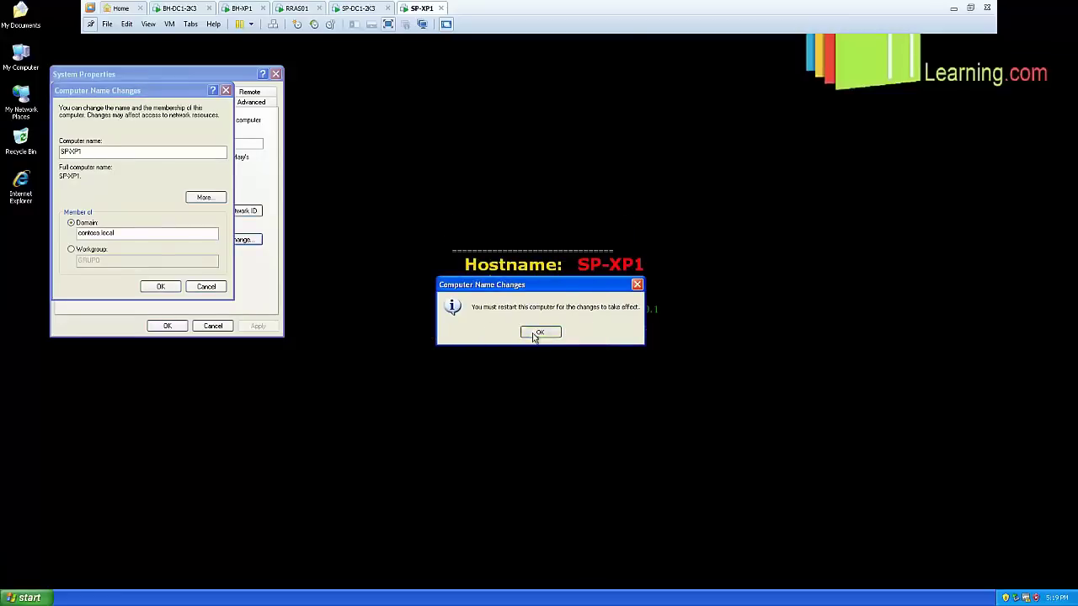
click(539, 333)
click(185, 329)
click(515, 335)
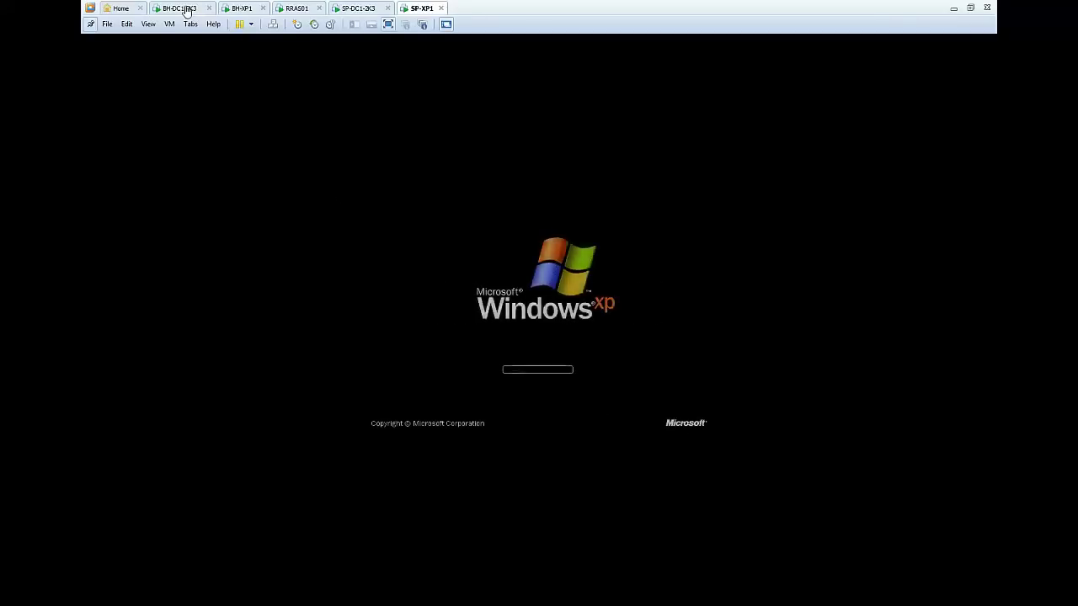
On BH-DC1-2K3, minimize Sites and Services and browse My Computer to C:\WINDOWS\Debug
click(186, 11)
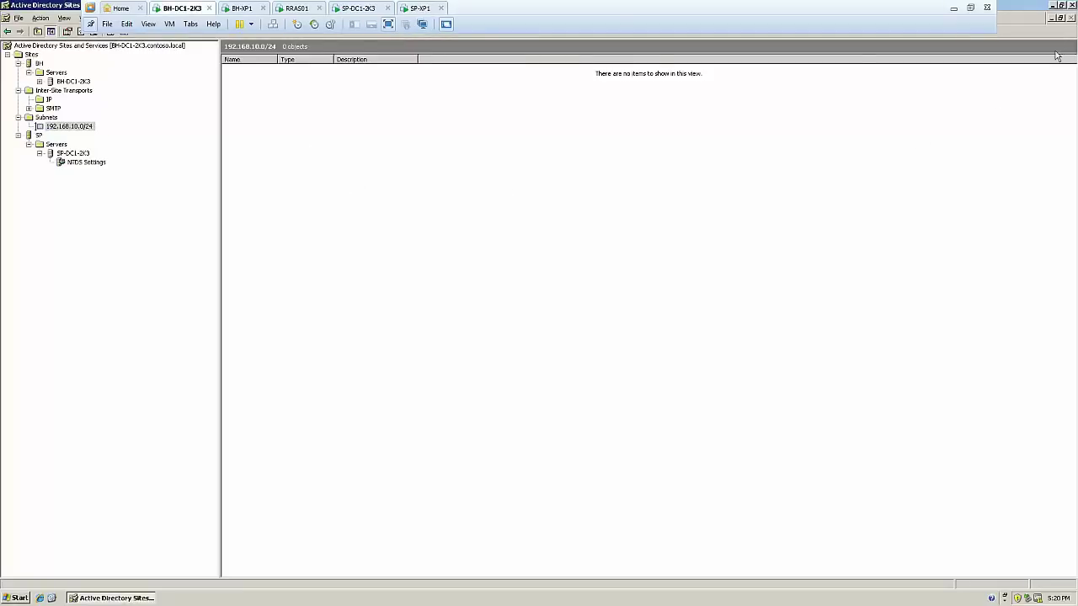
click(1052, 5)
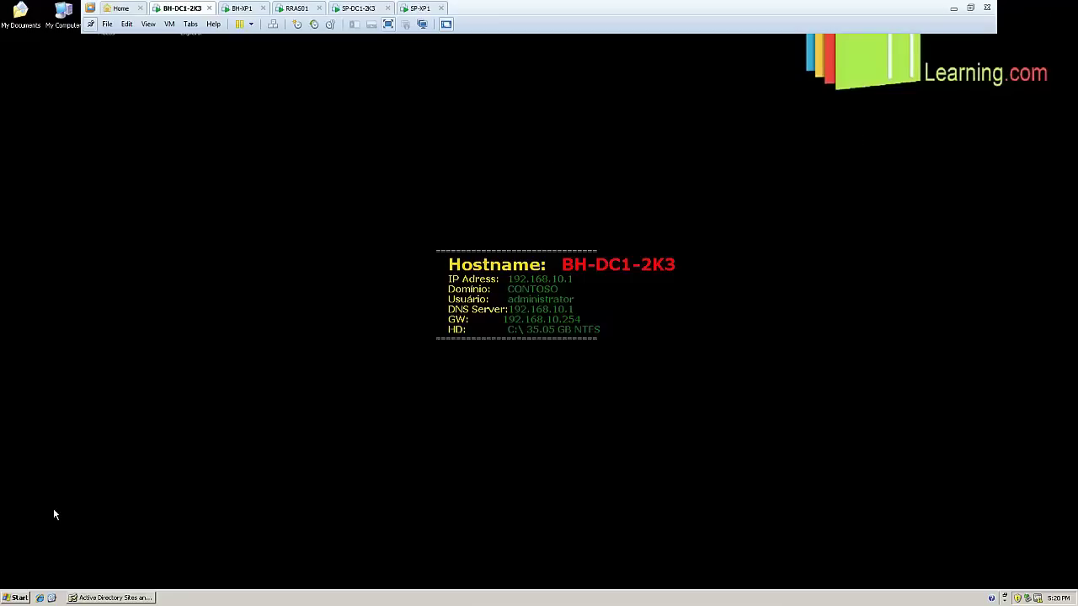
click(18, 598)
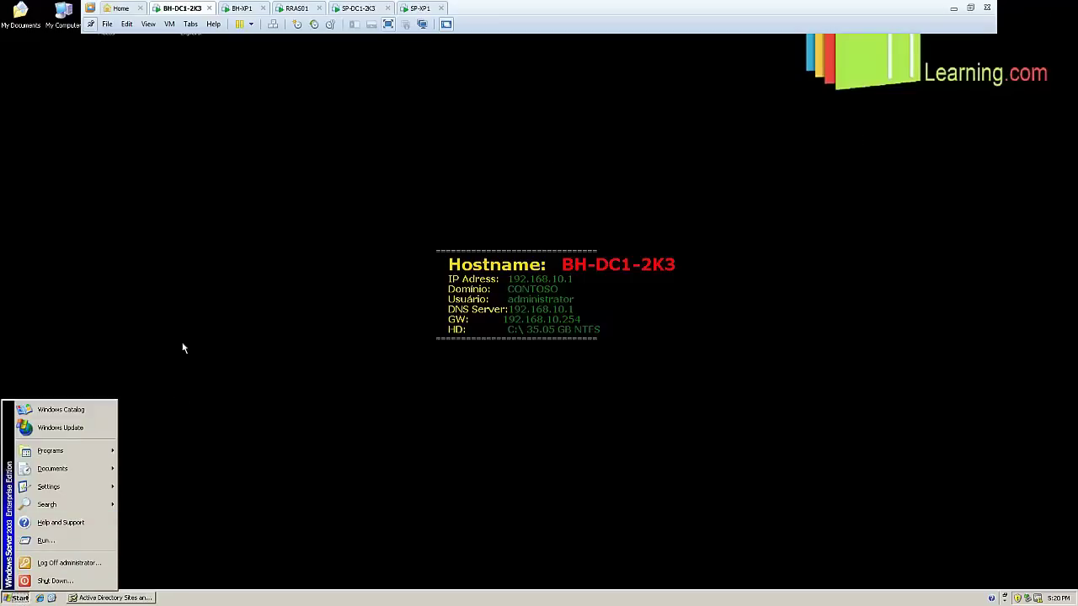
click(65, 130)
double_click(58, 30)
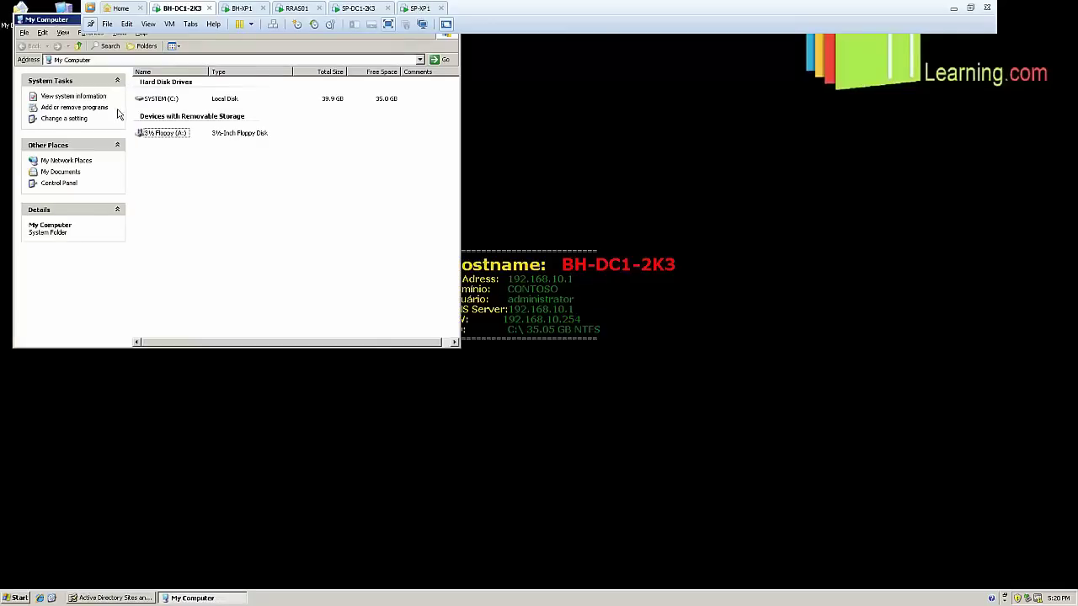
double_click(148, 99)
drag(54, 19, 148, 79)
double_click(265, 266)
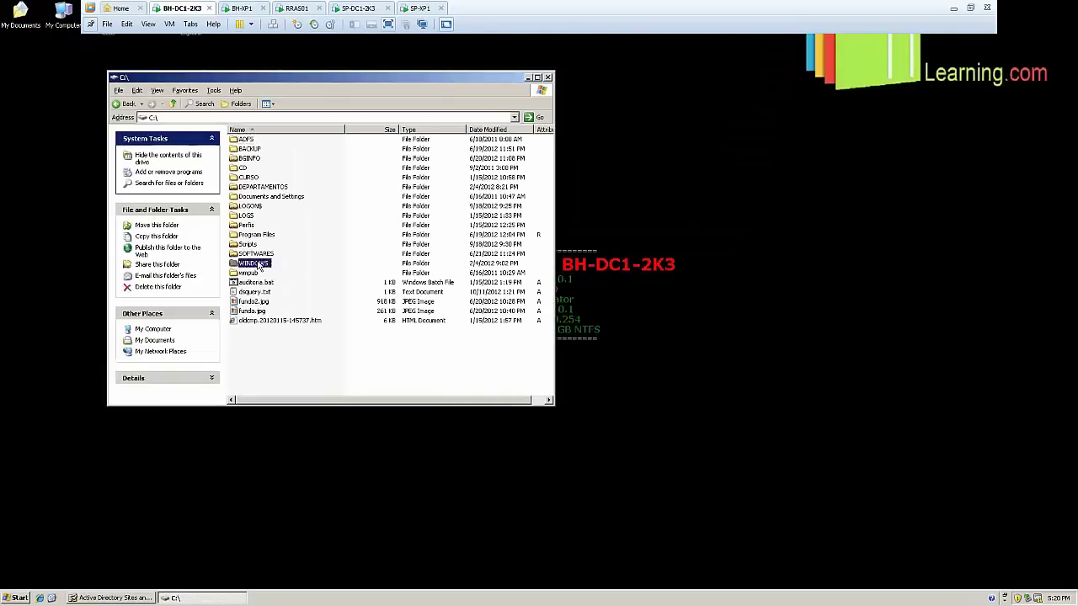
click(194, 119)
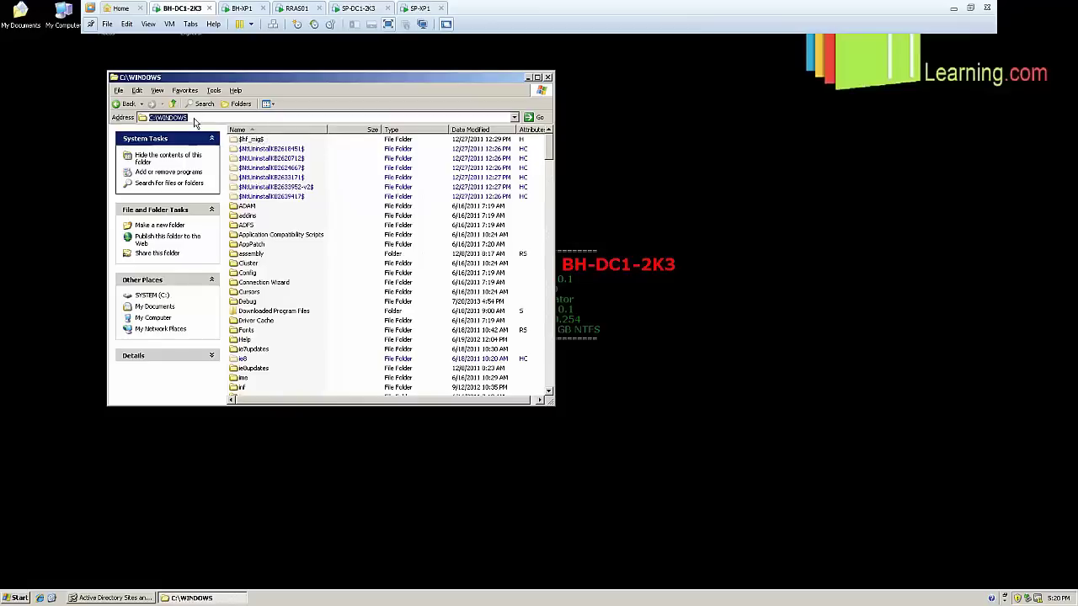
click(249, 301)
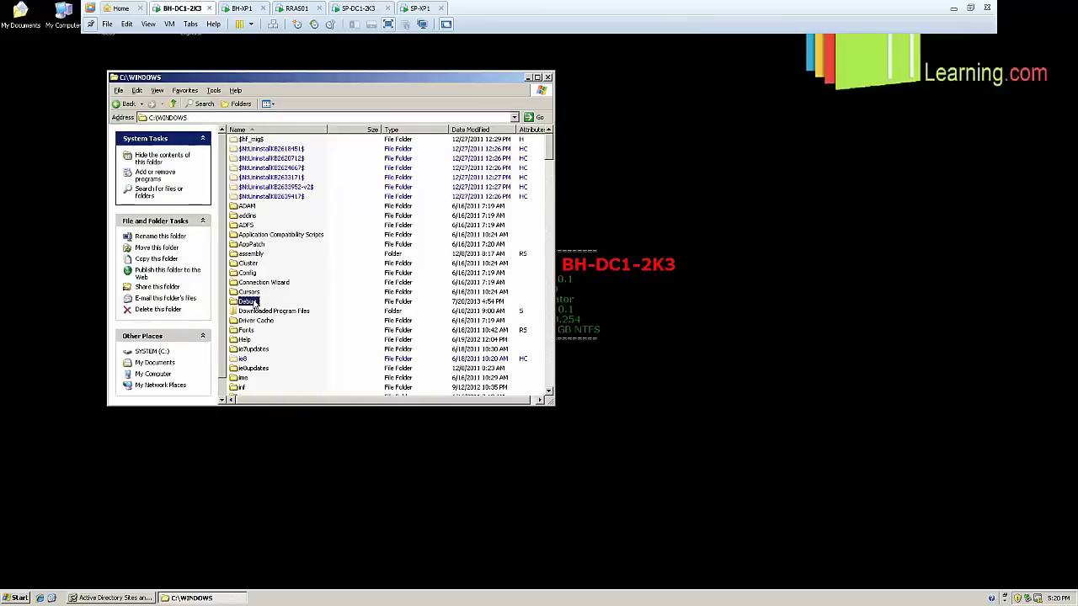
double_click(252, 303)
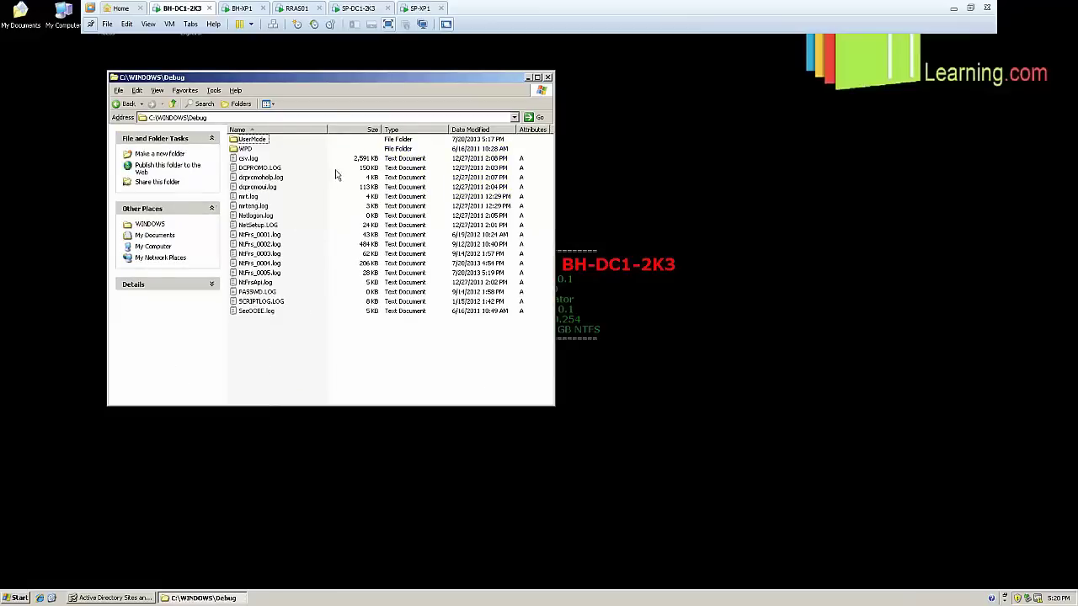
Open and close the empty 0 KB Netlogon.log, then refresh the Debug folder listing
click(255, 217)
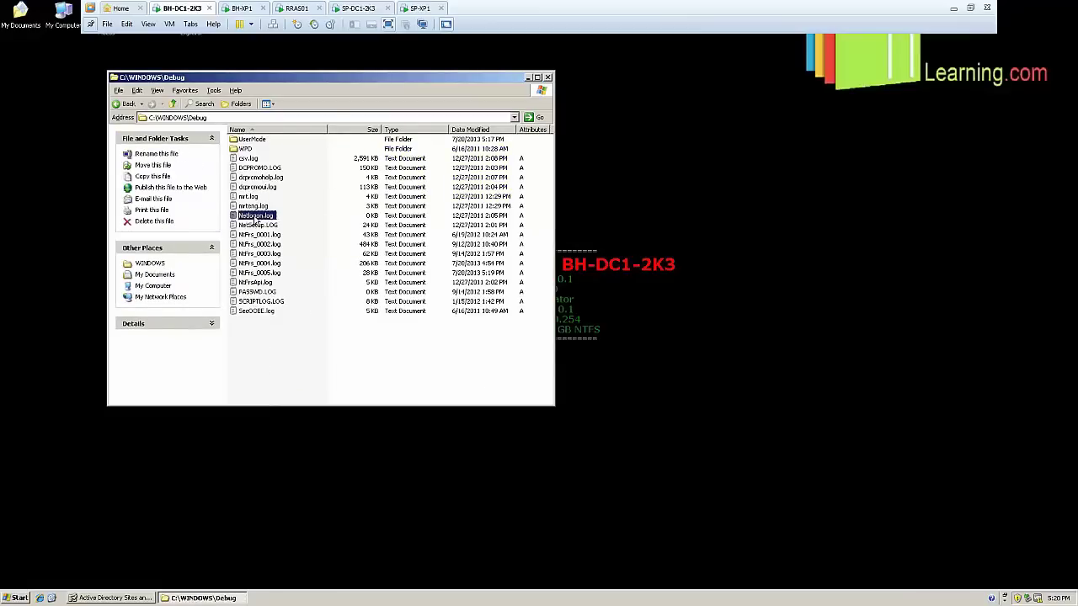
click(305, 339)
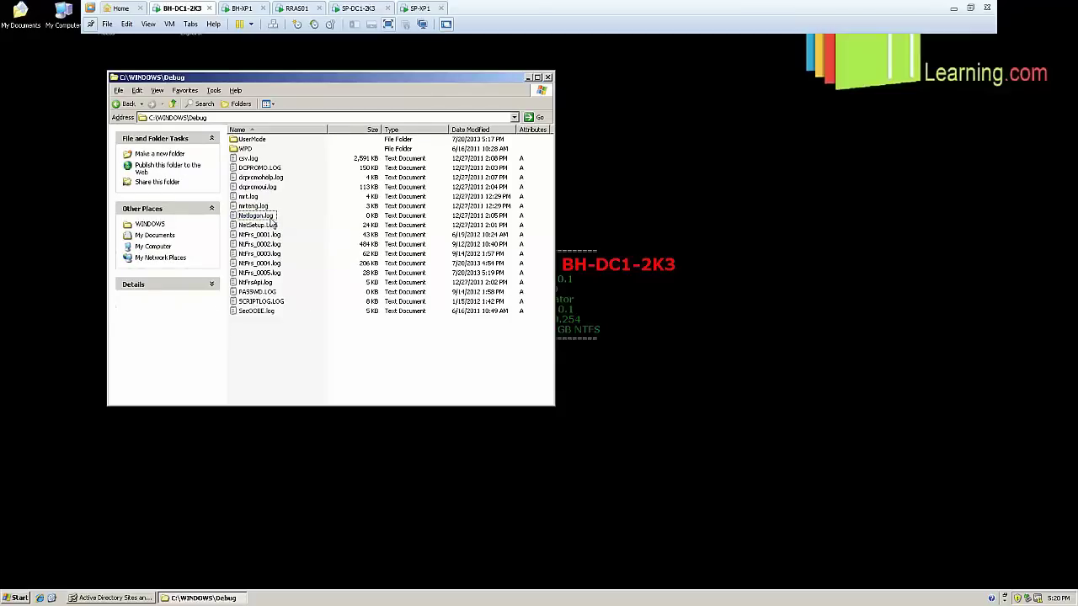
click(268, 217)
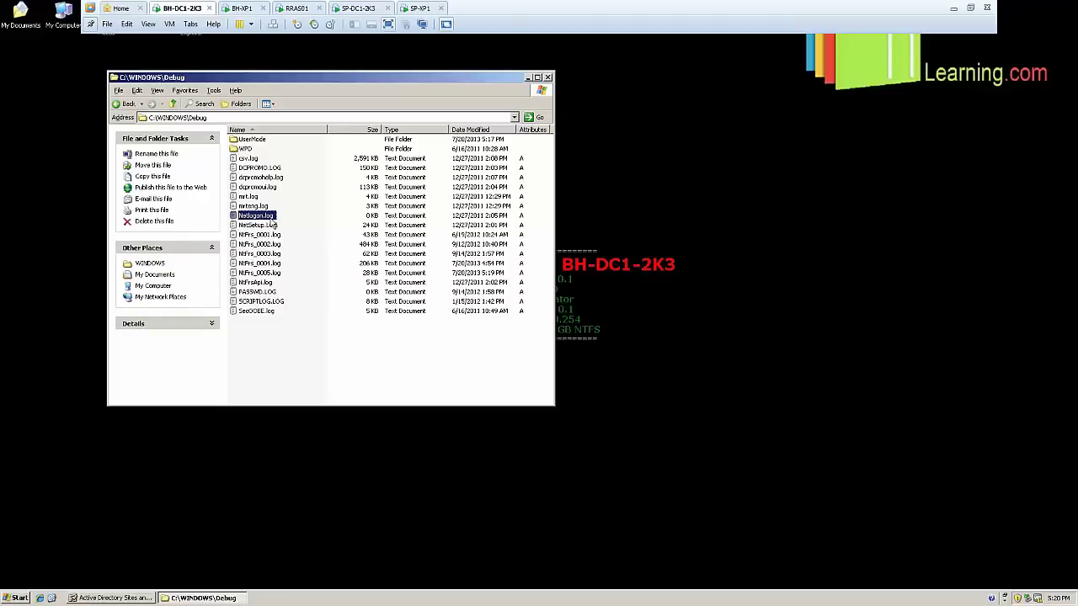
click(274, 366)
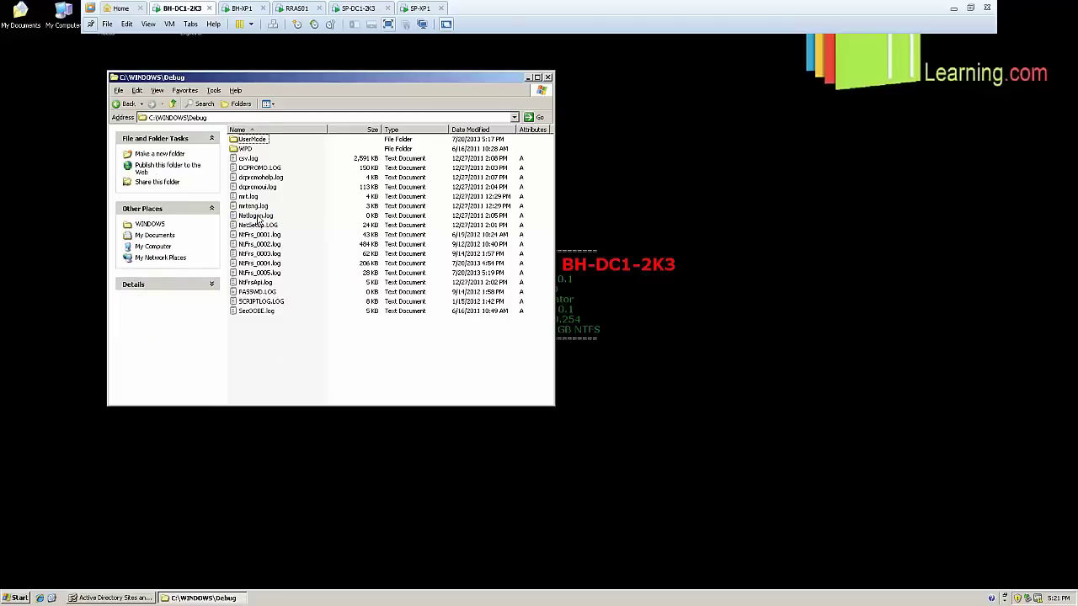
click(258, 218)
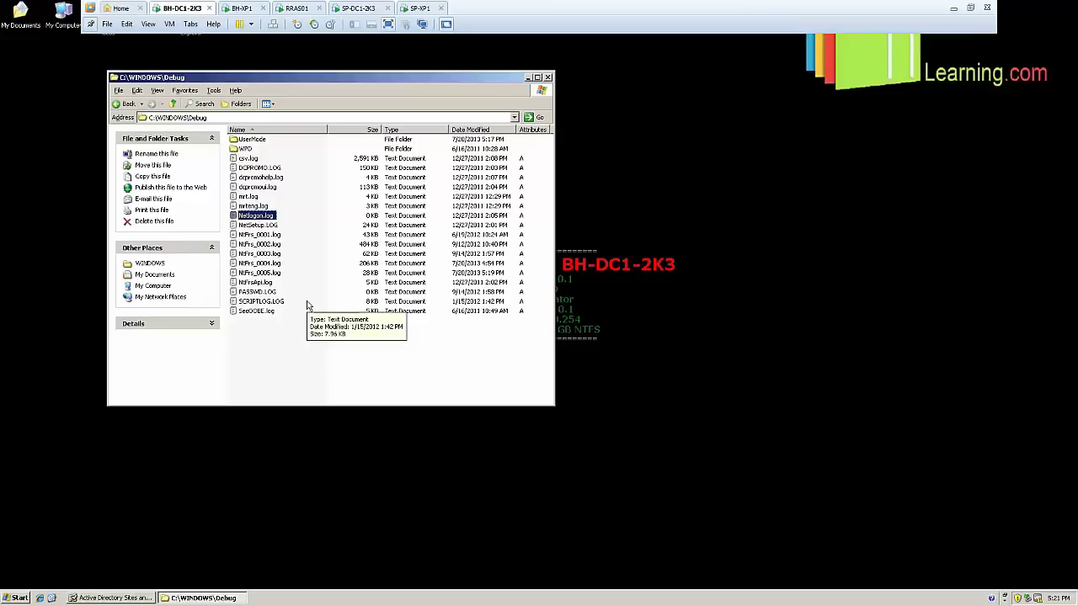
double_click(257, 216)
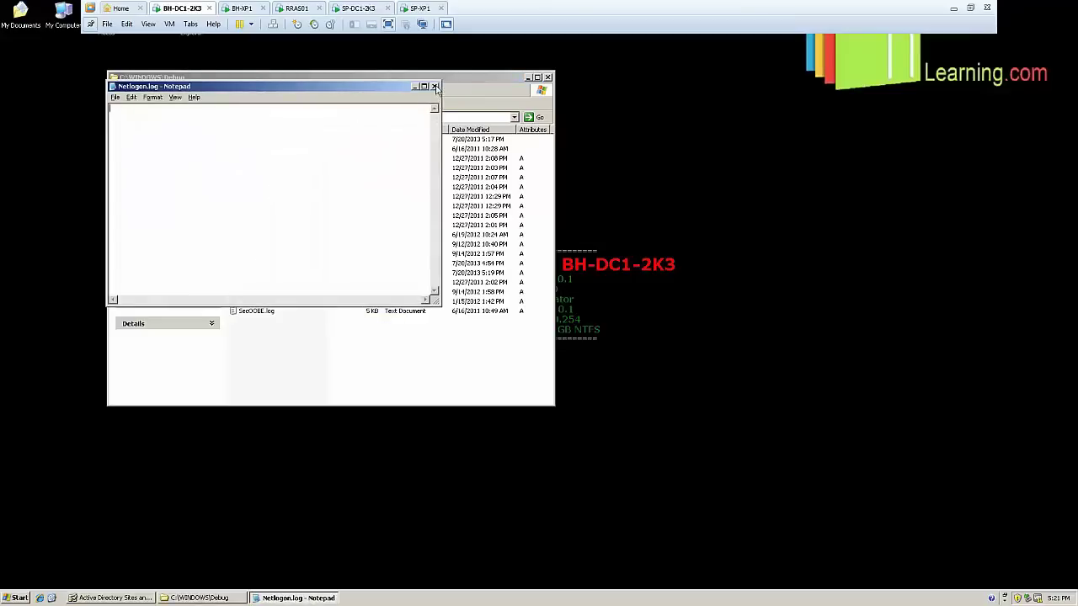
click(435, 86)
double_click(259, 217)
click(435, 86)
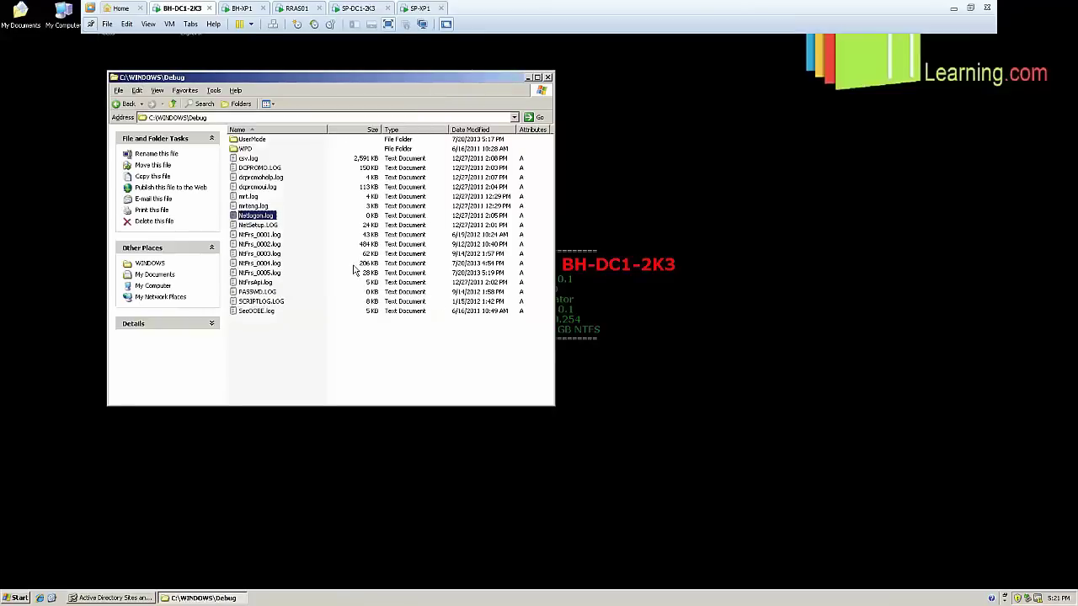
right_click(336, 203)
click(371, 234)
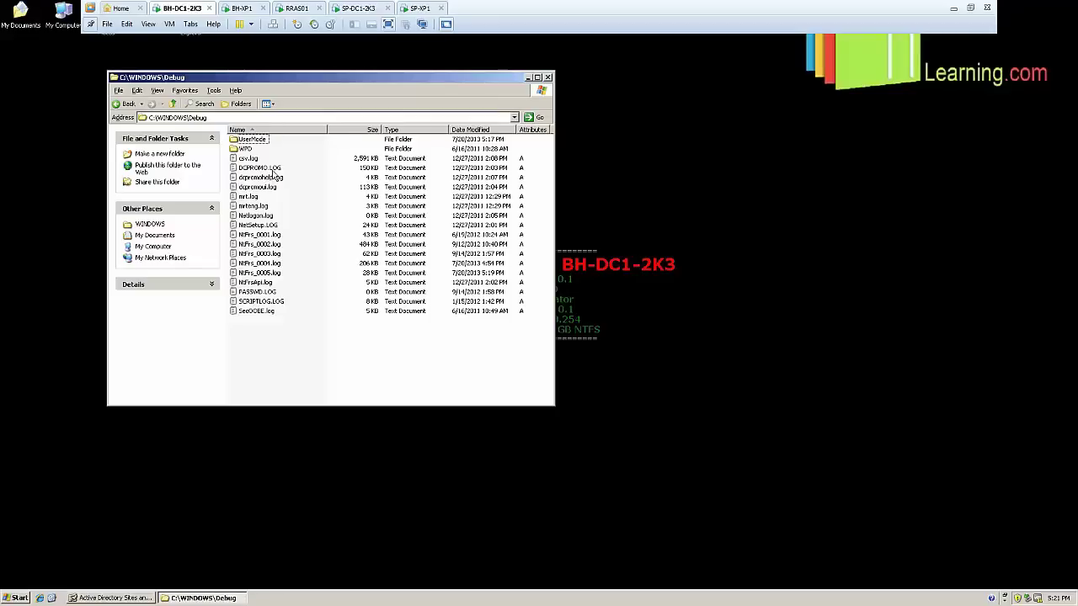
click(270, 169)
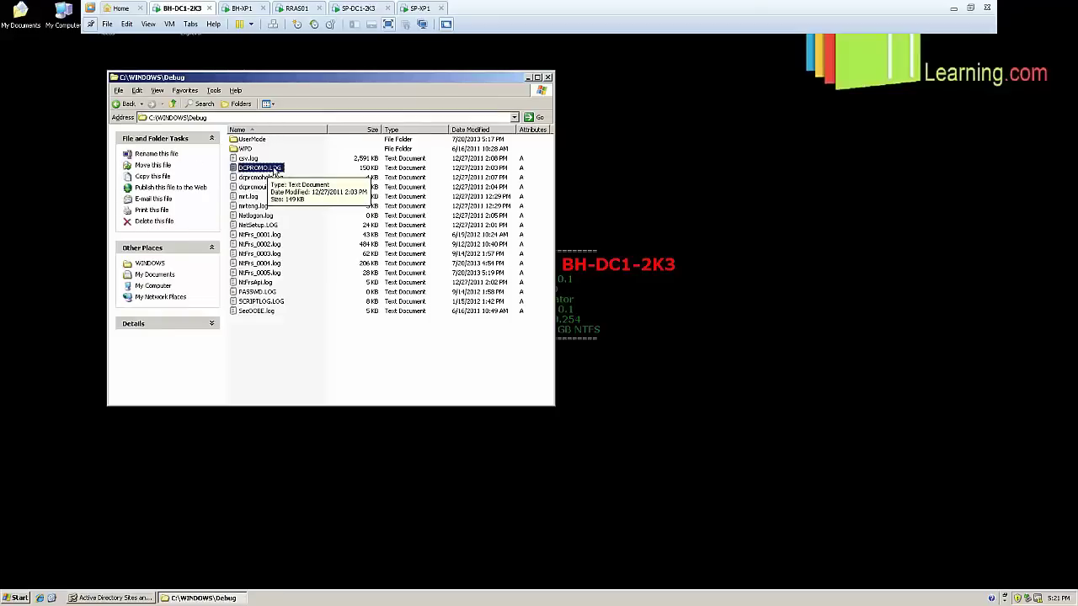
Open DCPROMO.LOG, maximize Notepad and scroll through the whole log, then close it
double_click(270, 169)
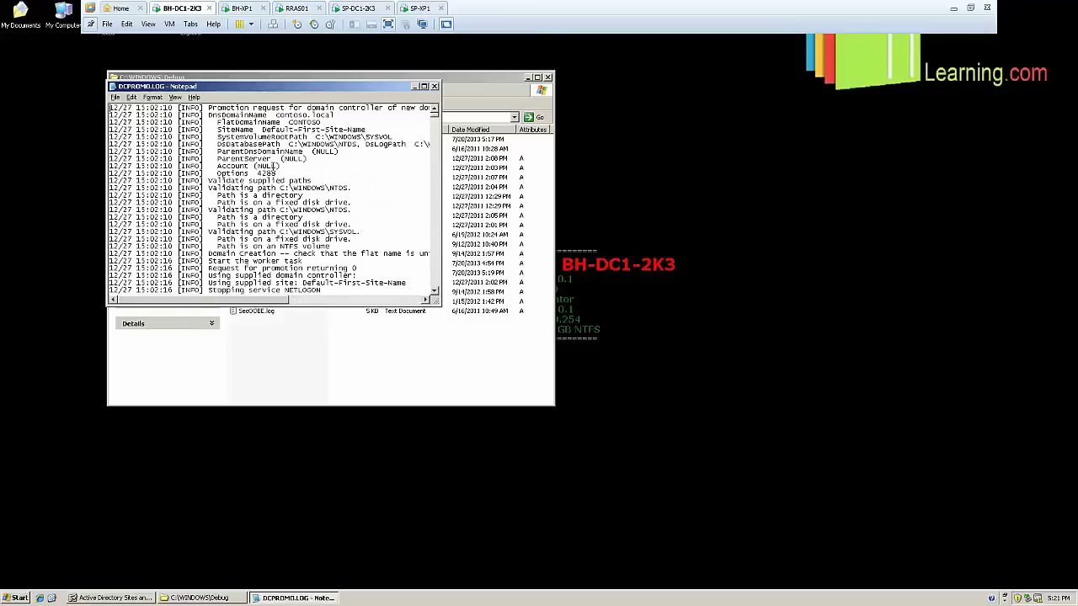
scroll(272, 166, down, 9)
scroll(272, 167, down, 10)
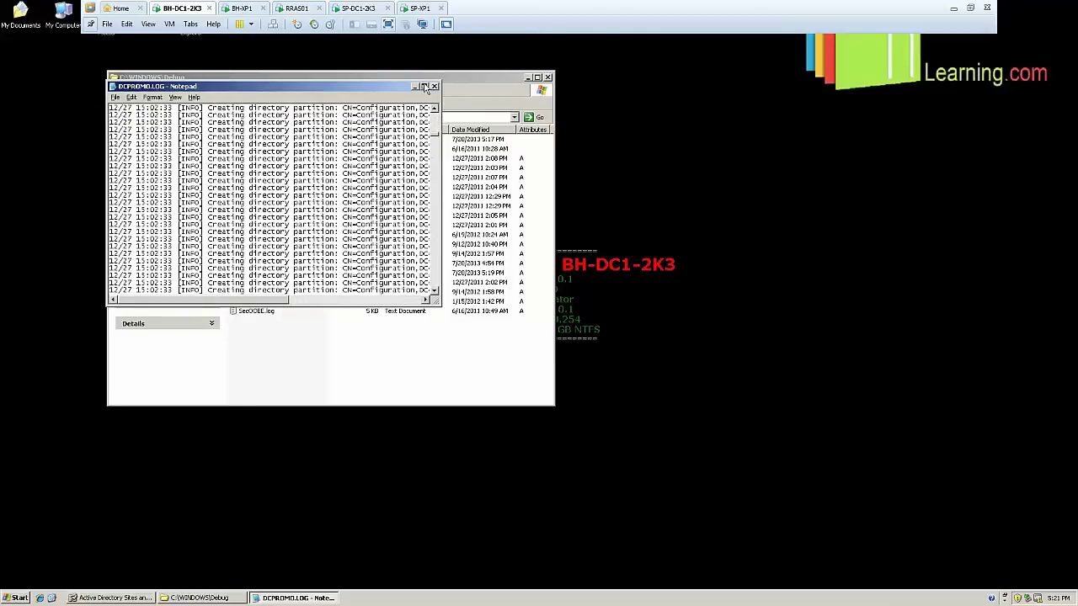
click(424, 86)
scroll(399, 203, down, 15)
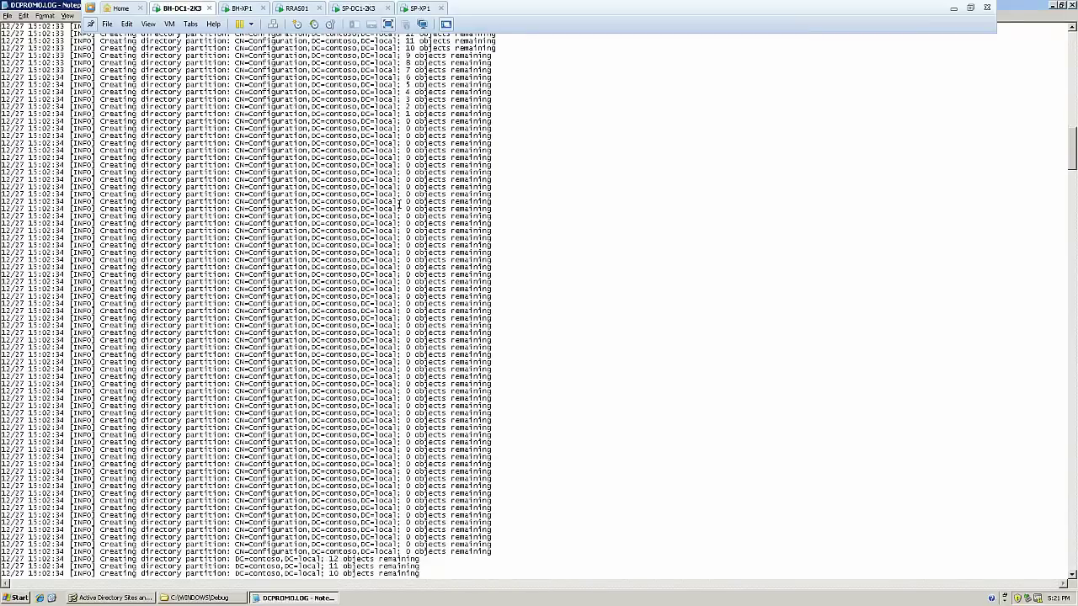
scroll(399, 203, down, 15)
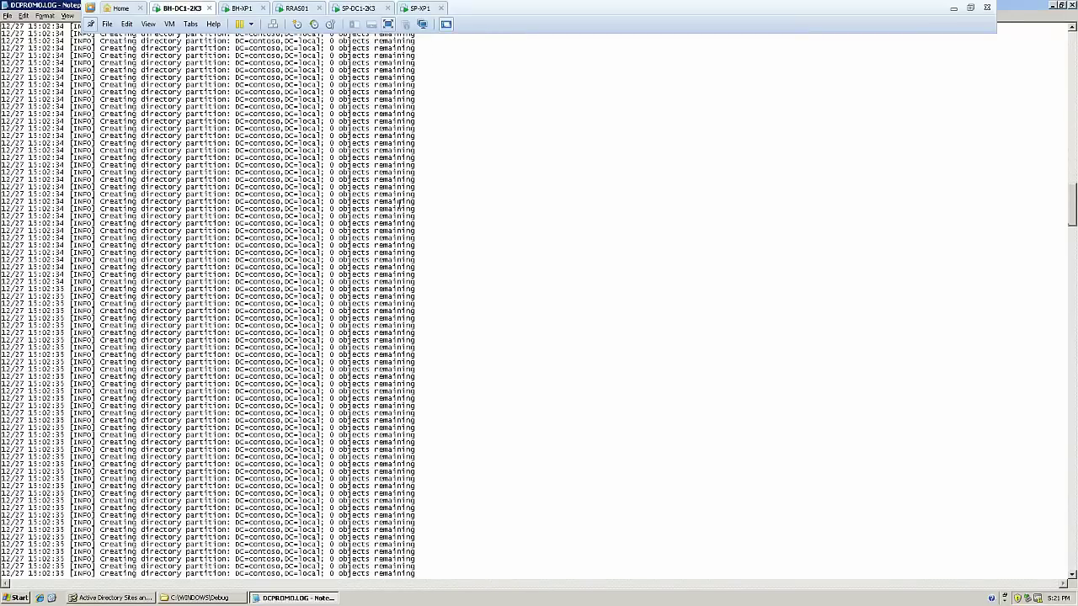
scroll(399, 204, down, 15)
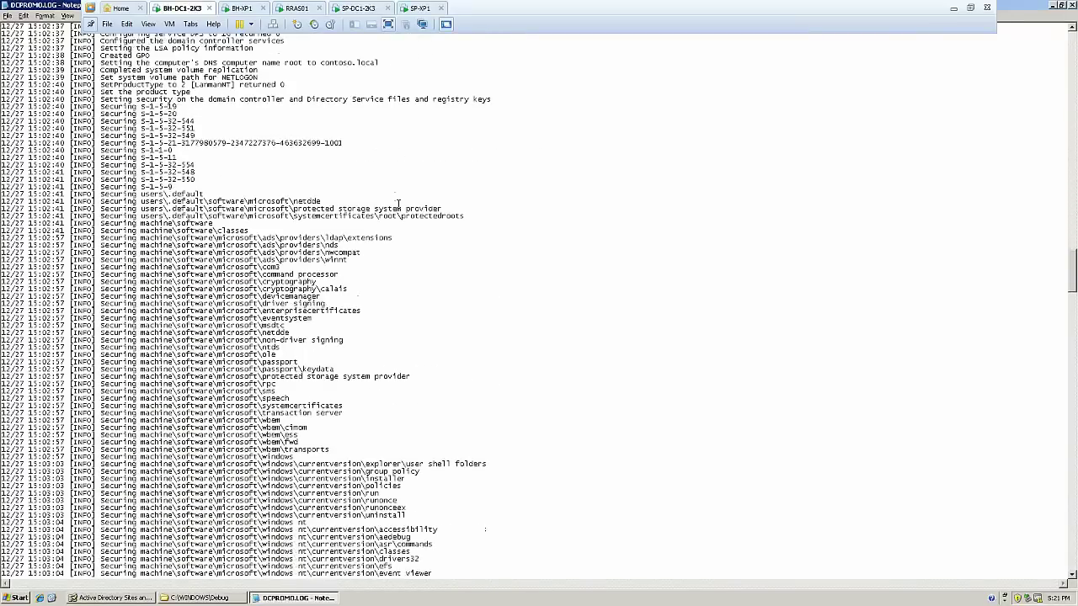
drag(1073, 294, 1073, 50)
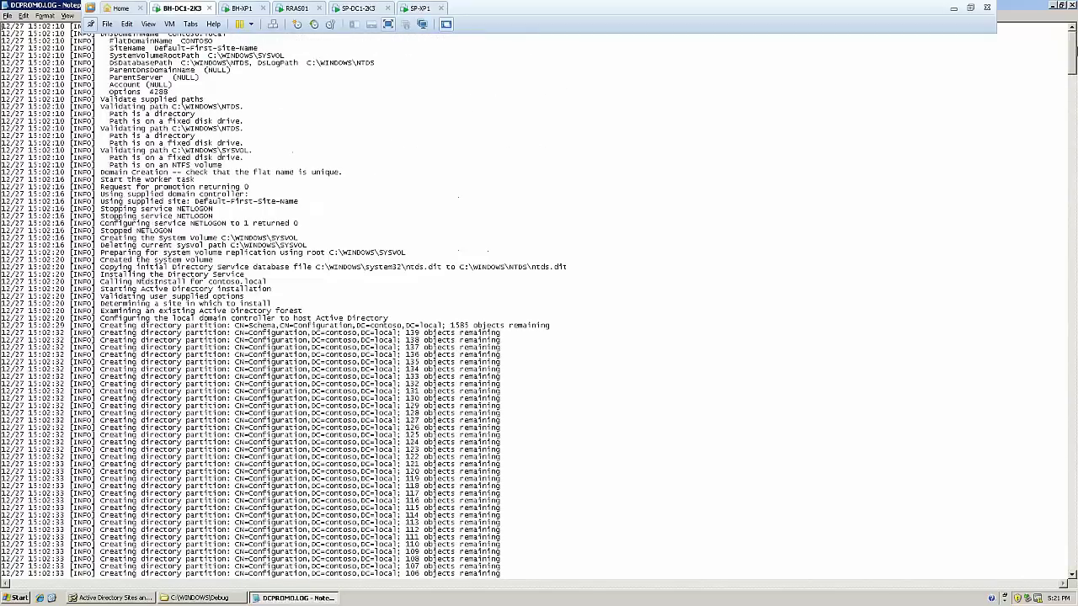
click(1070, 6)
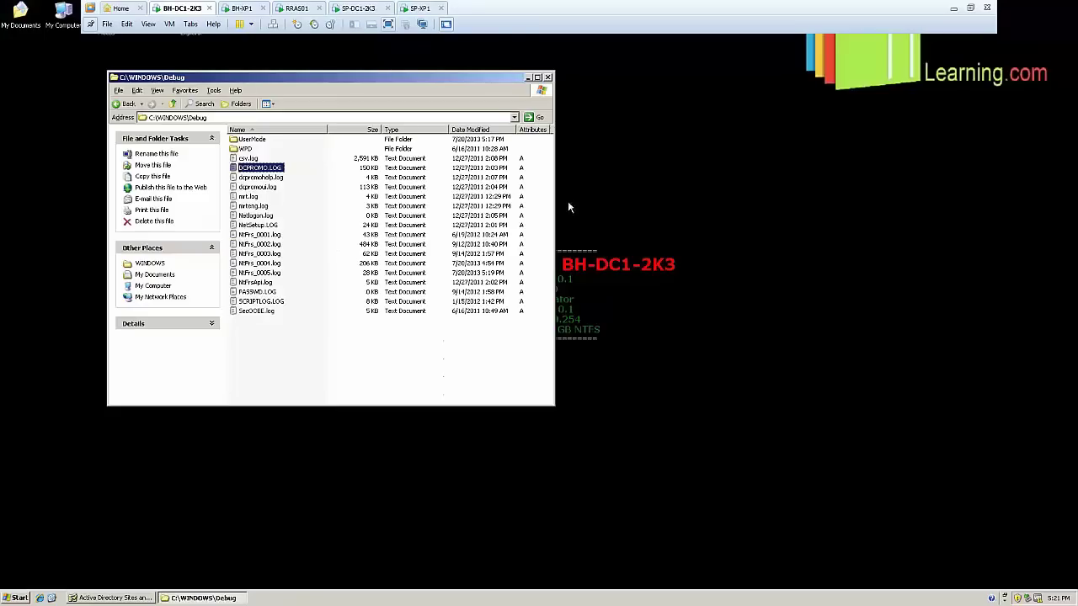
click(285, 327)
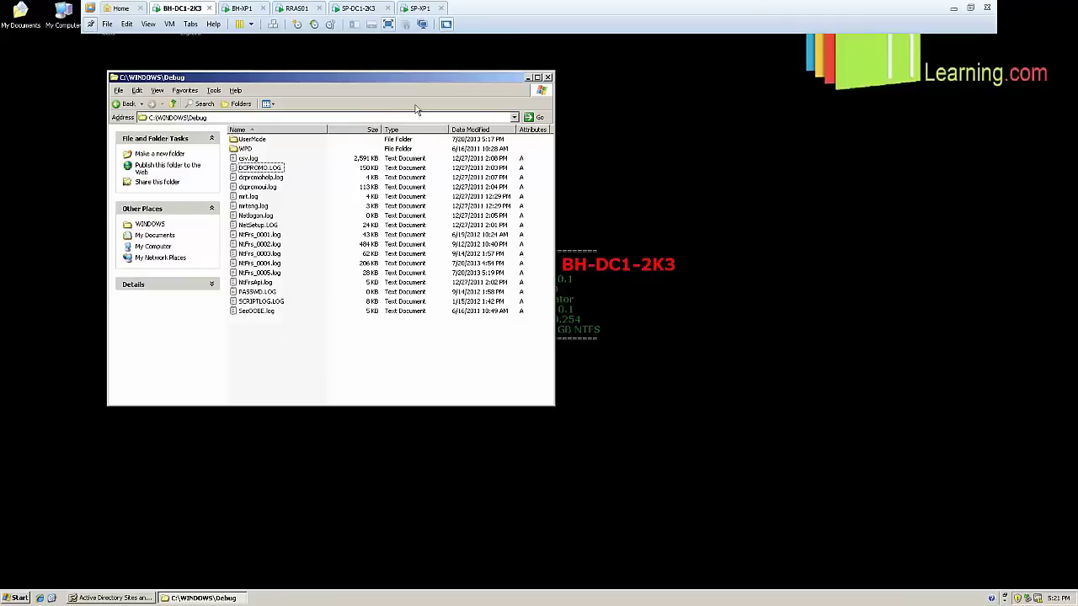
Switch to the SP-XP1 virtual machine, now waiting at its Windows XP welcome prompt
click(148, 25)
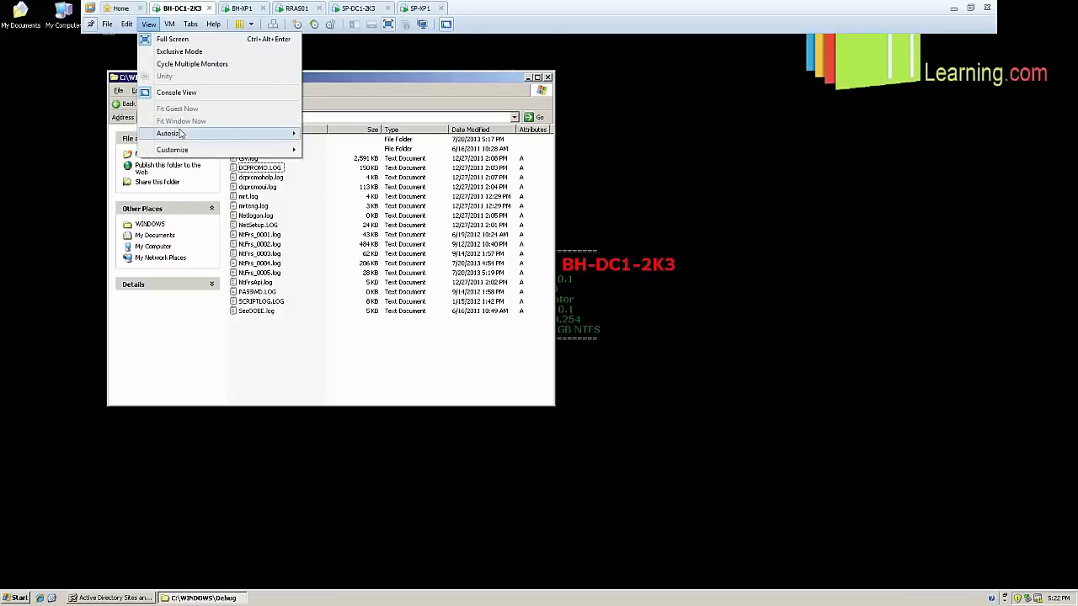
mouse_move(180, 133)
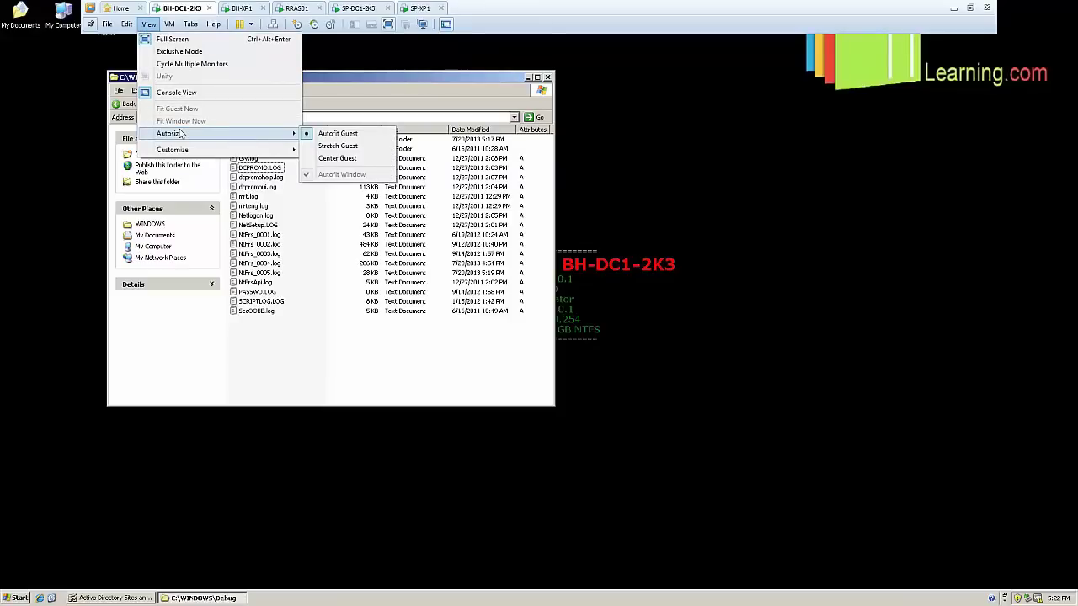
click(411, 7)
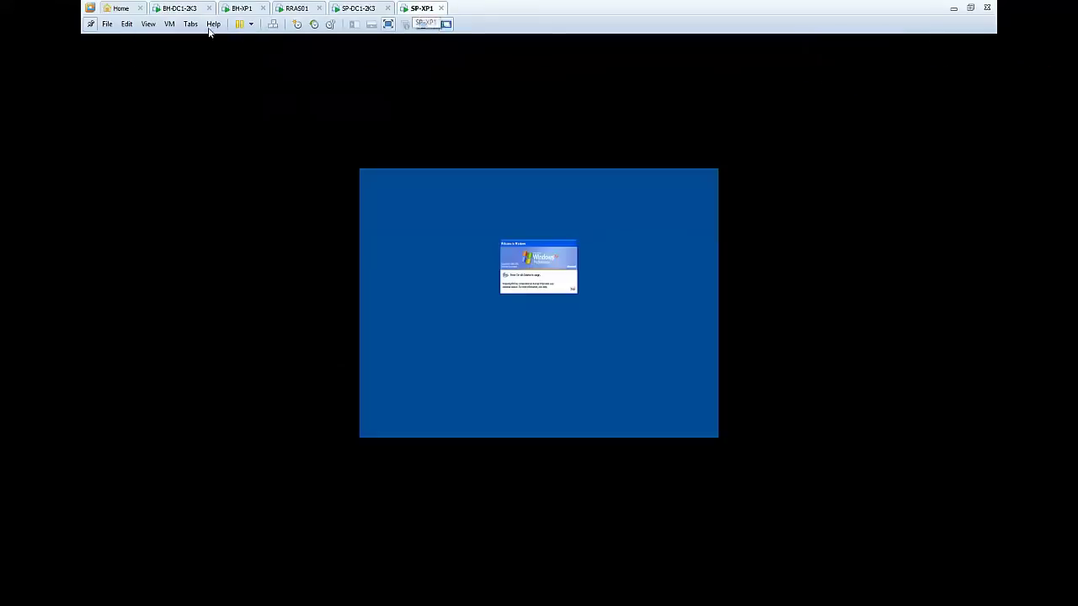
click(170, 23)
click(212, 80)
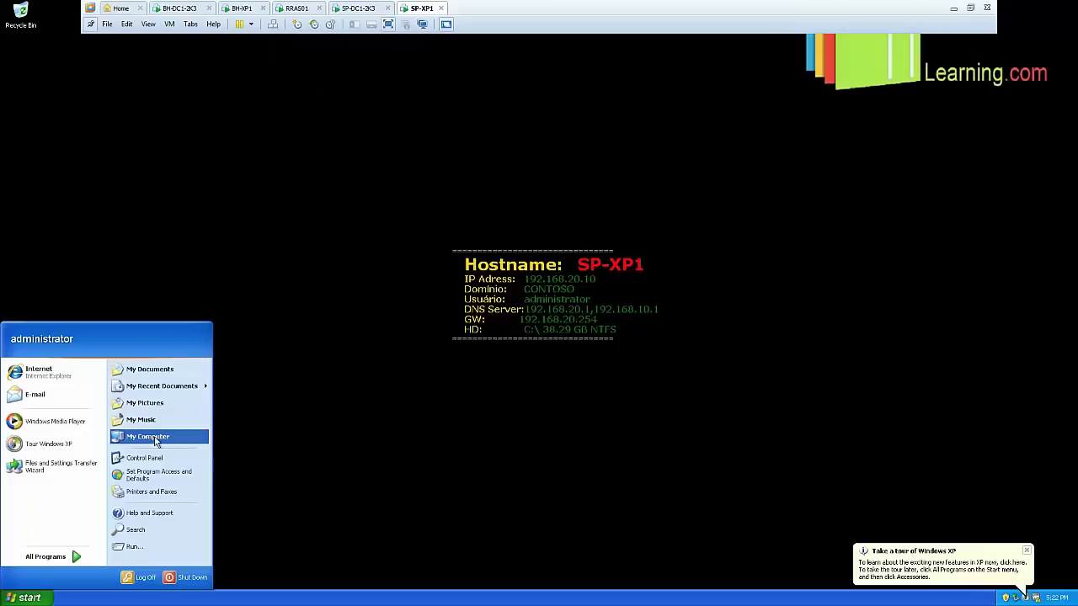
click(155, 438)
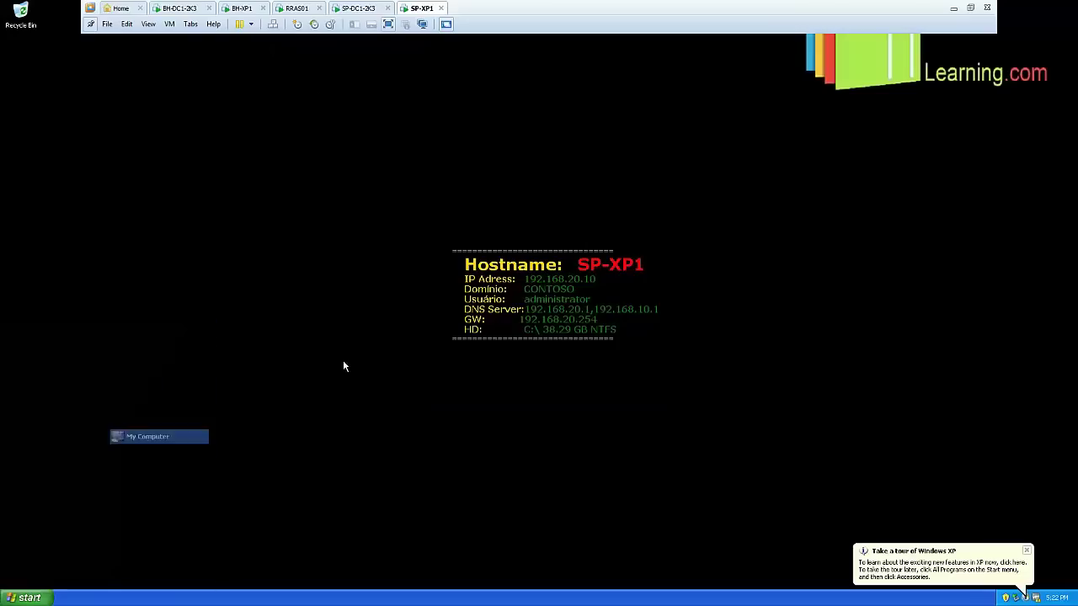
click(512, 107)
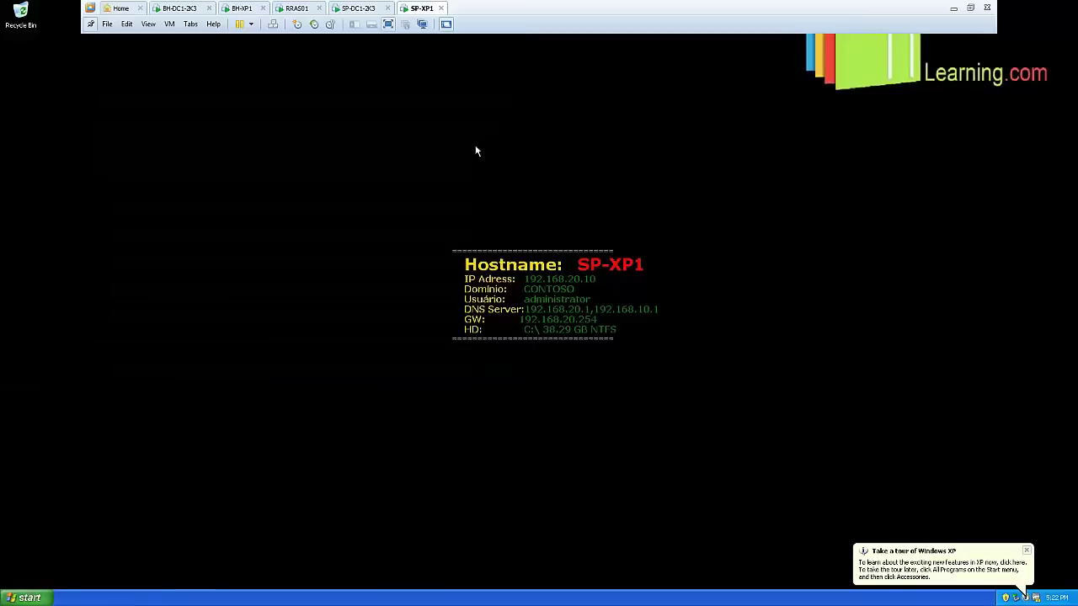
click(30, 594)
click(135, 546)
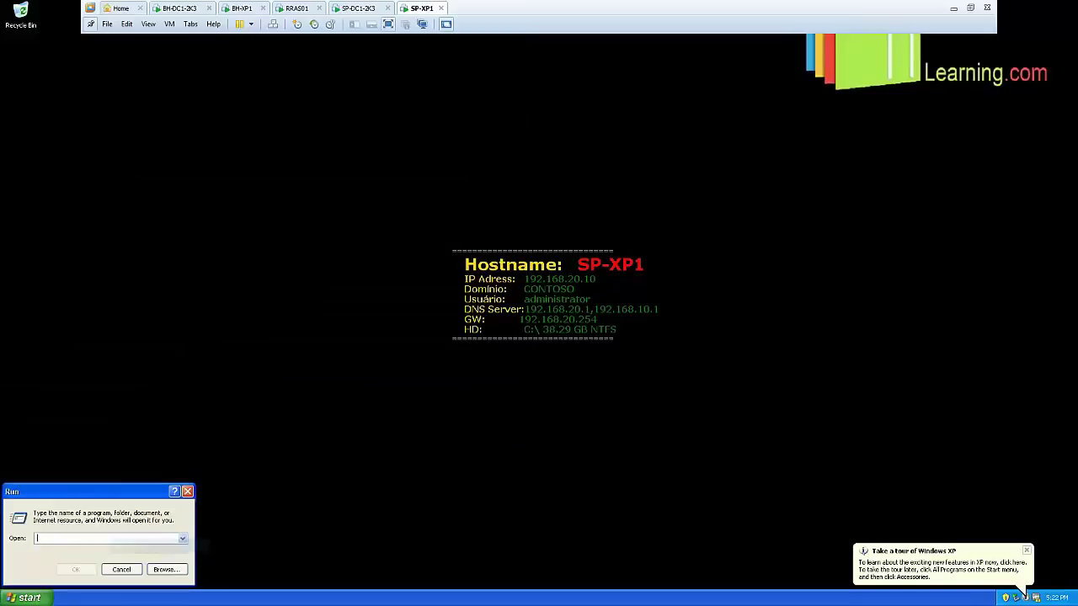
text(cmd)
key(Return)
text(cd)
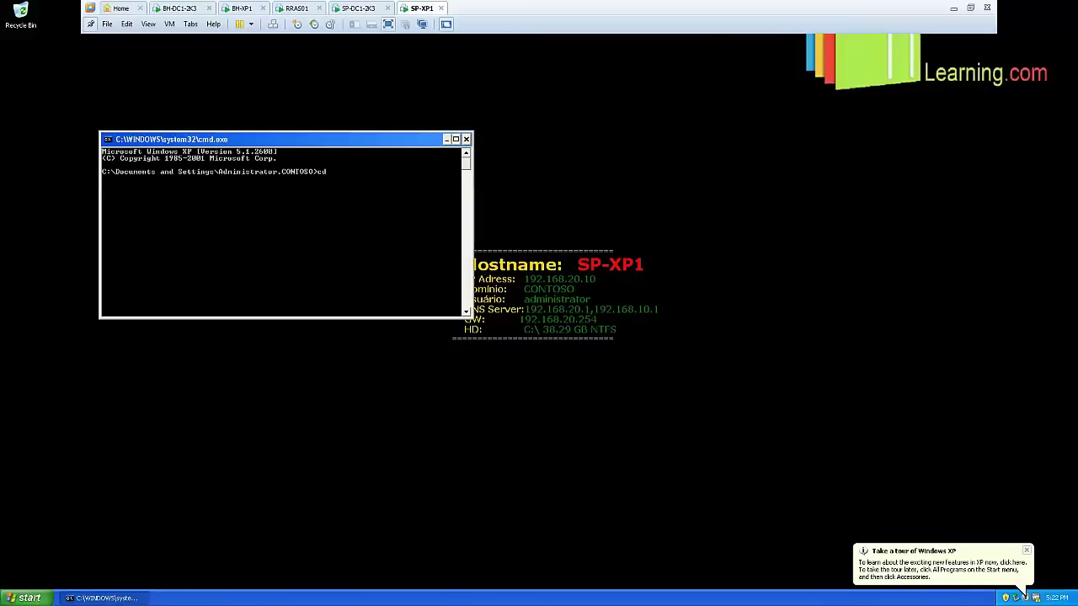
text(cks)
key(Return)
text(cls)
key(Return)
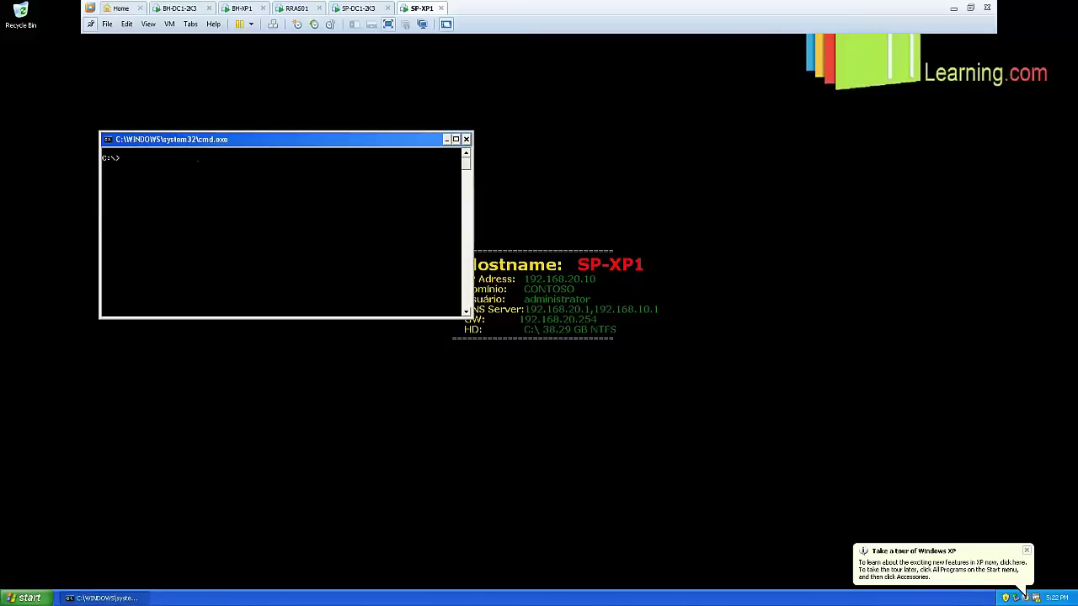
text(set)
key(Return)
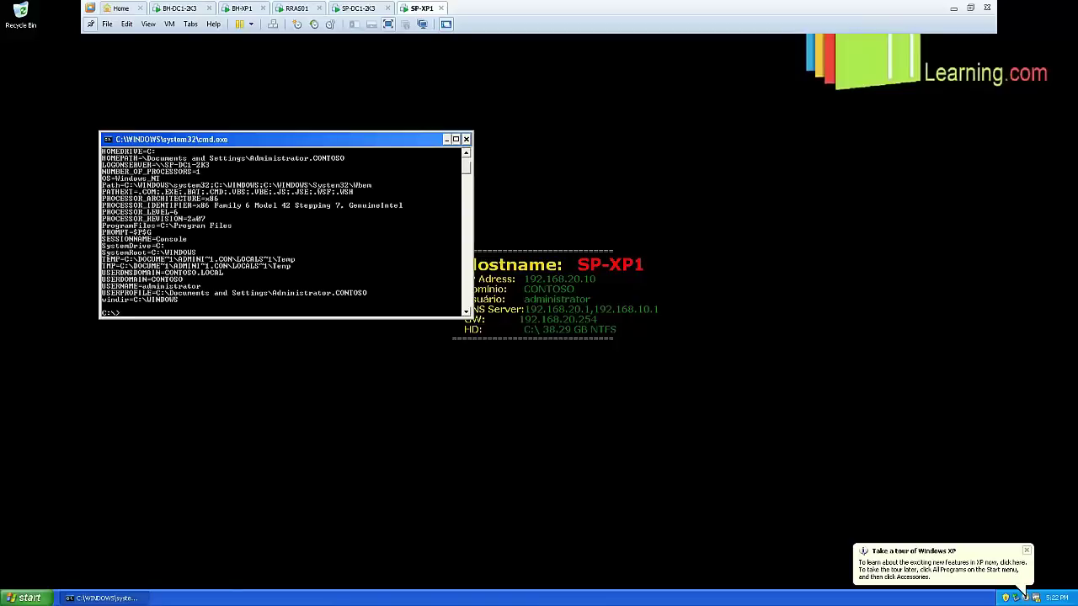
right_click(103, 163)
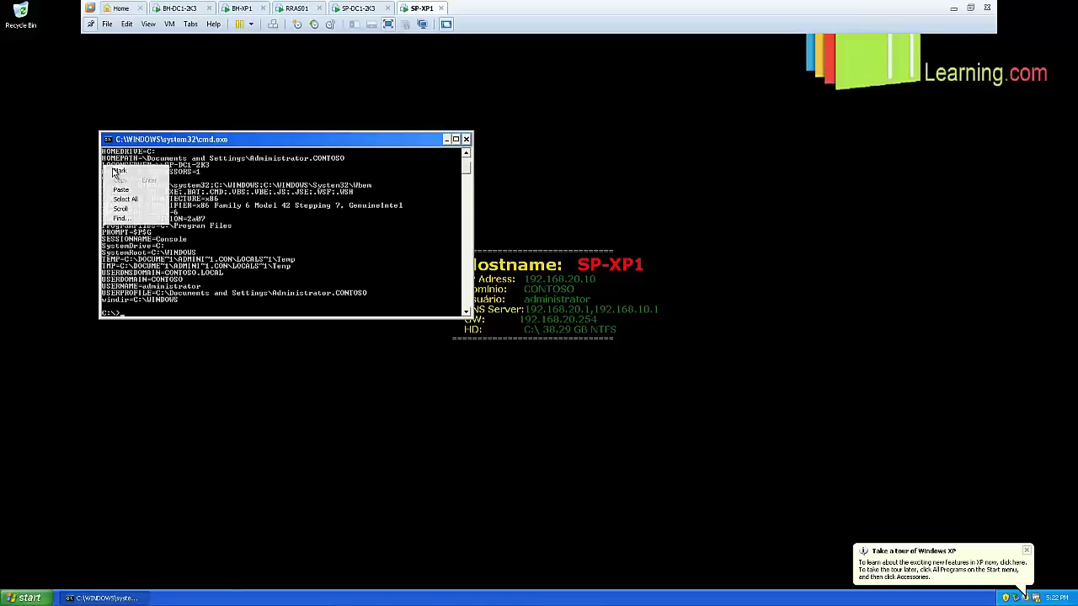
click(123, 172)
drag(103, 165, 207, 170)
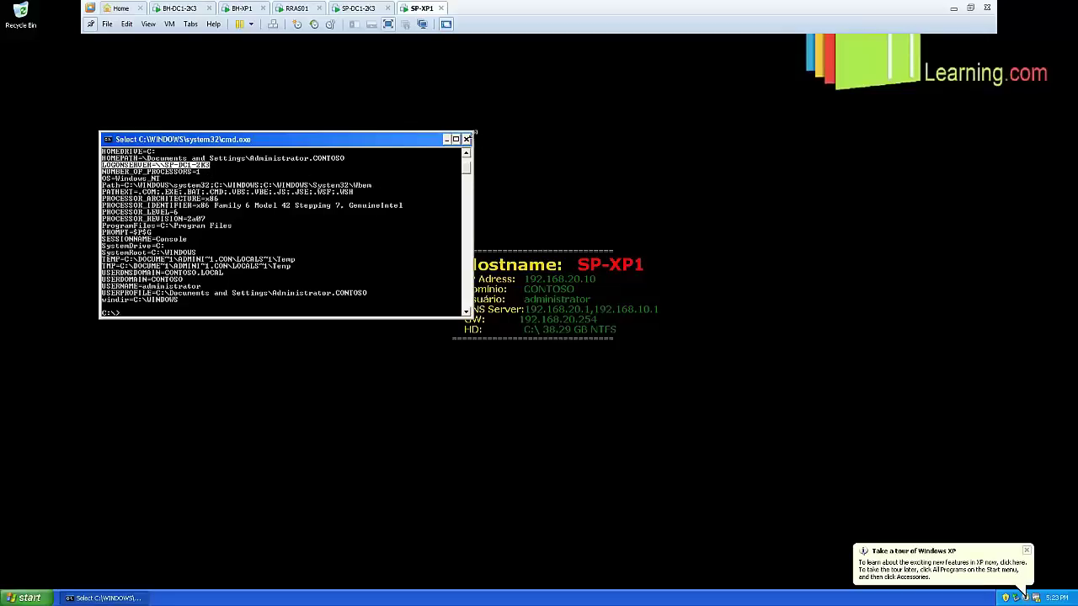
click(467, 139)
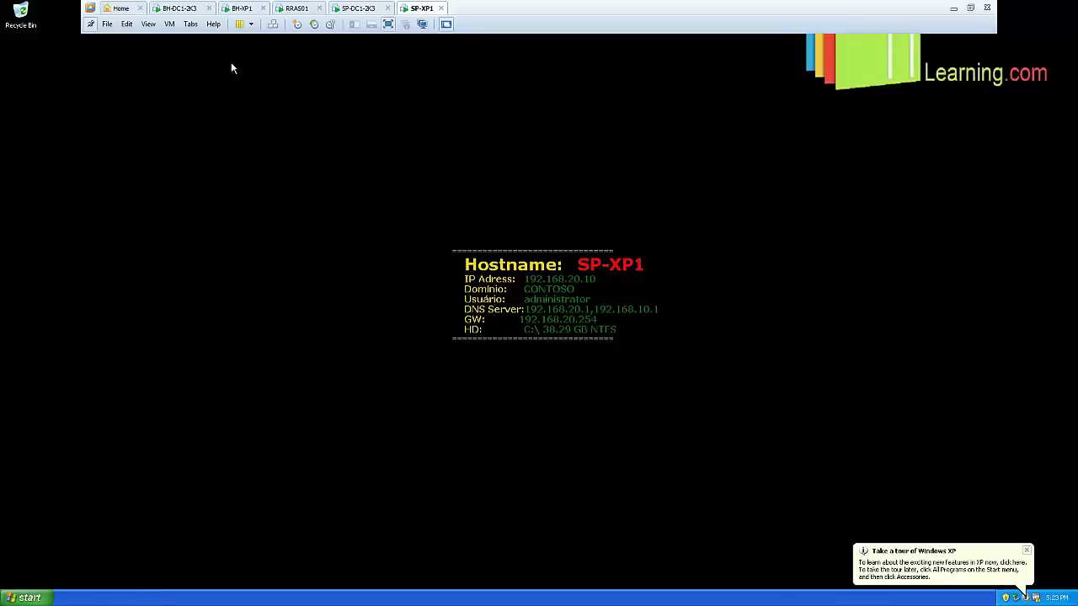
On SP-DC1-2K3, browse My Computer to C:\WINDOWS\Debug and select Netlogon.log
click(357, 11)
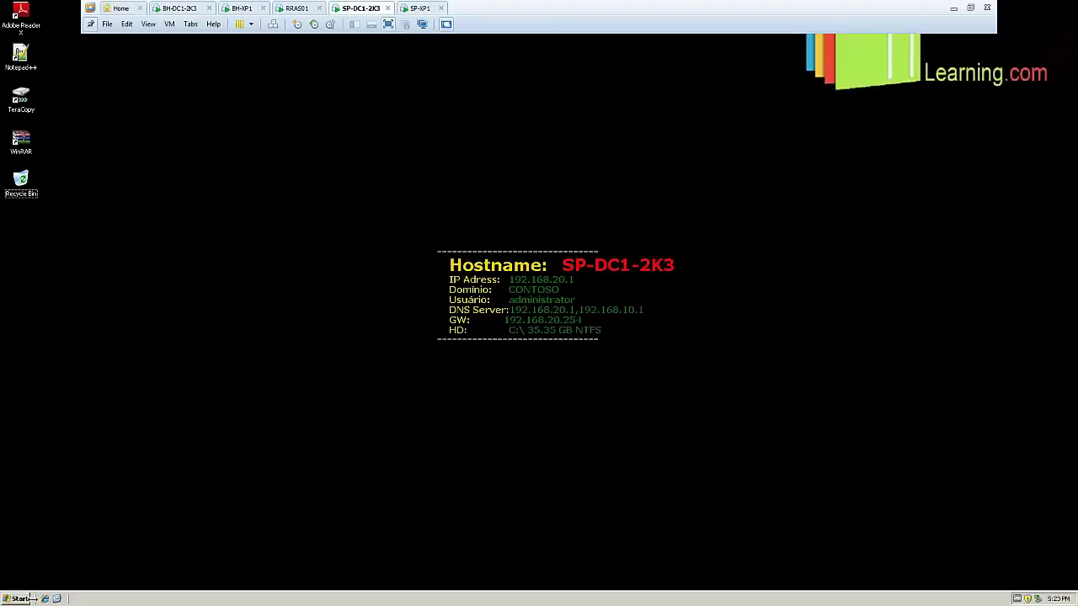
click(29, 598)
click(149, 357)
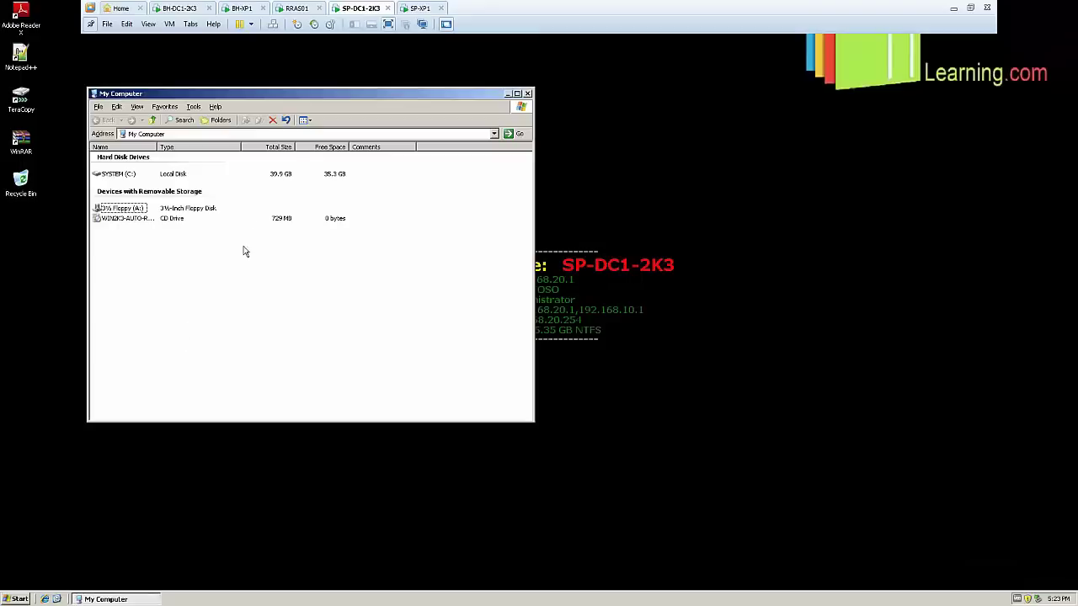
double_click(122, 174)
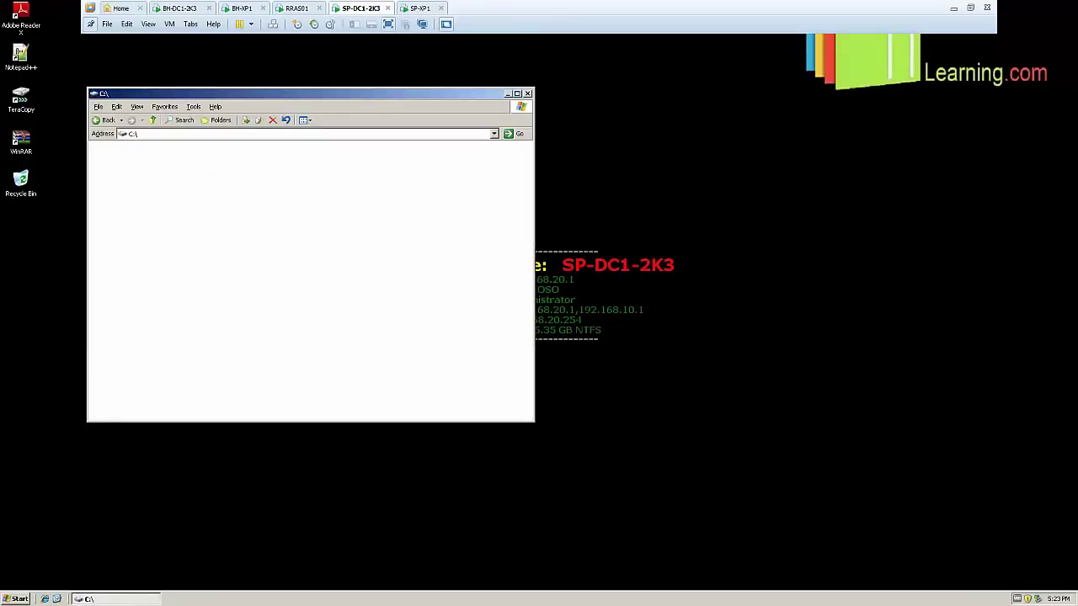
scroll(146, 308, down, 6)
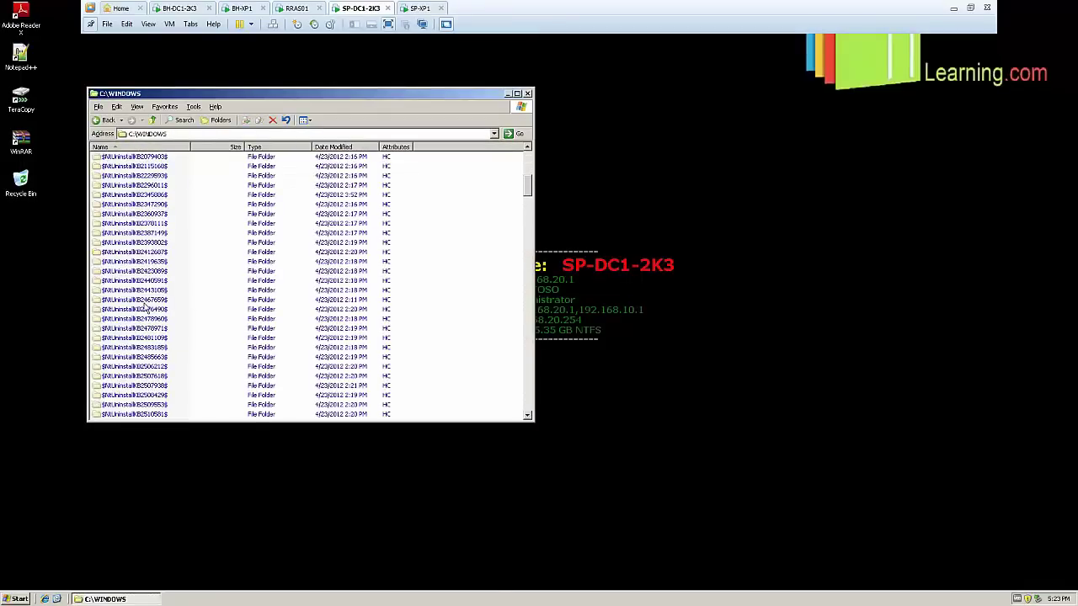
click(145, 299)
key(d)
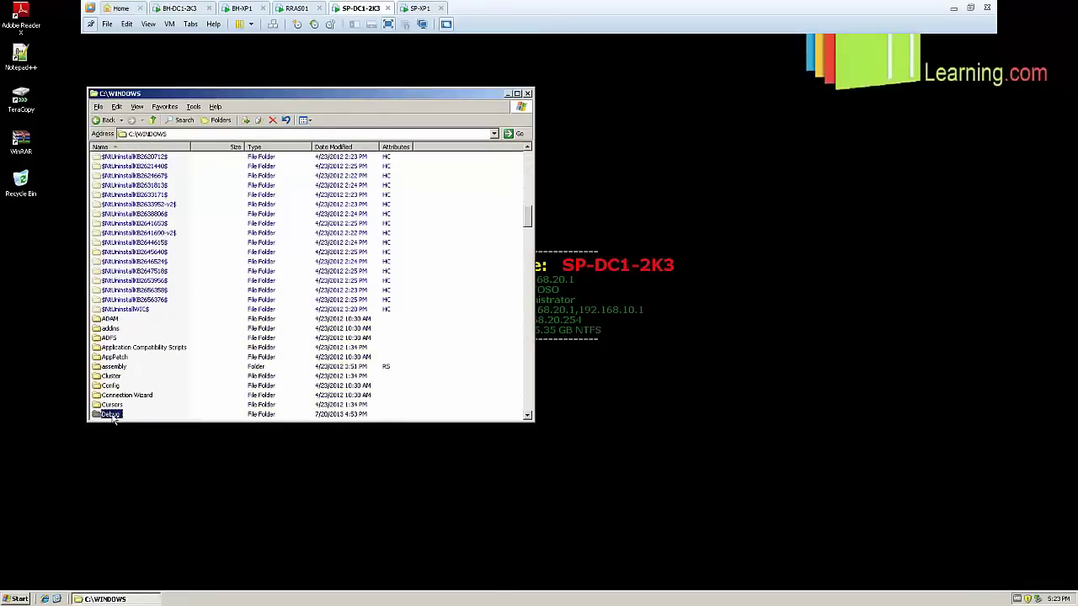
double_click(112, 416)
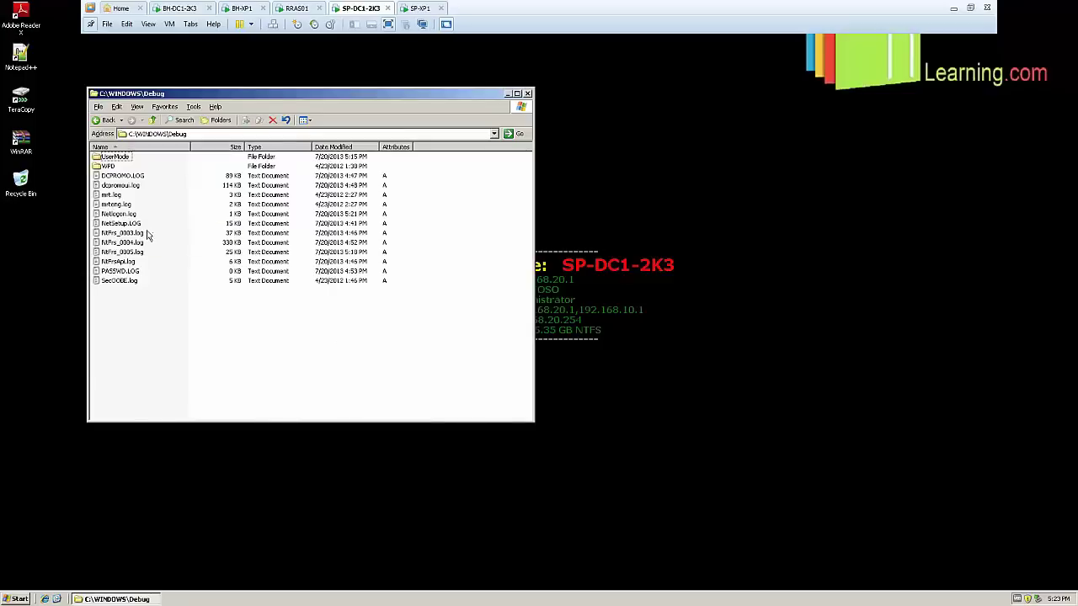
click(128, 216)
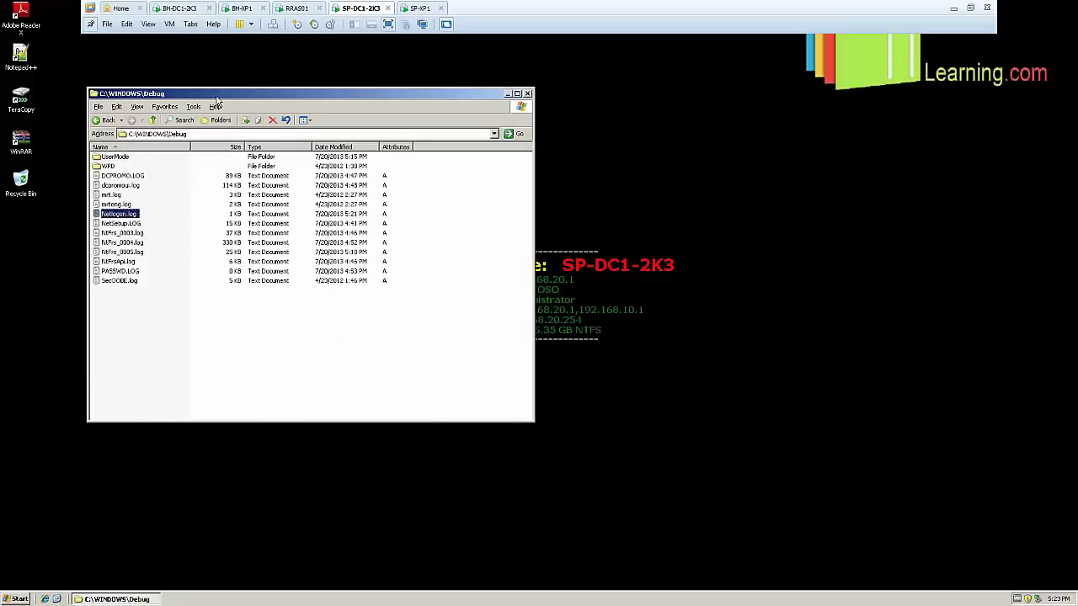
drag(234, 101, 517, 86)
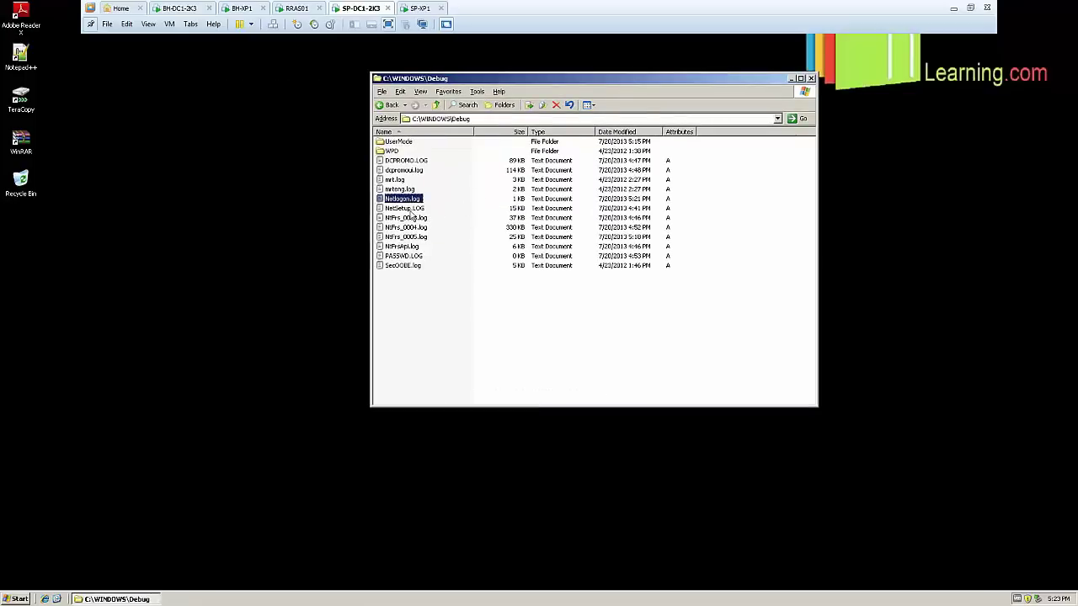
Compare with Netlogon.log on BH-DC1-2K3, then return to SP-DC1-2K3
click(180, 8)
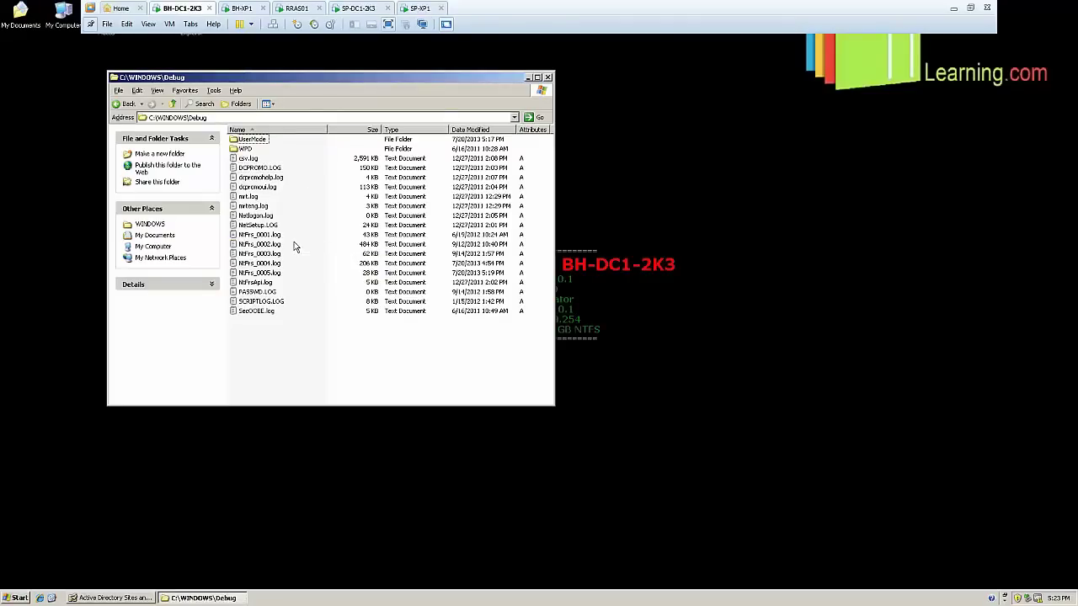
click(261, 217)
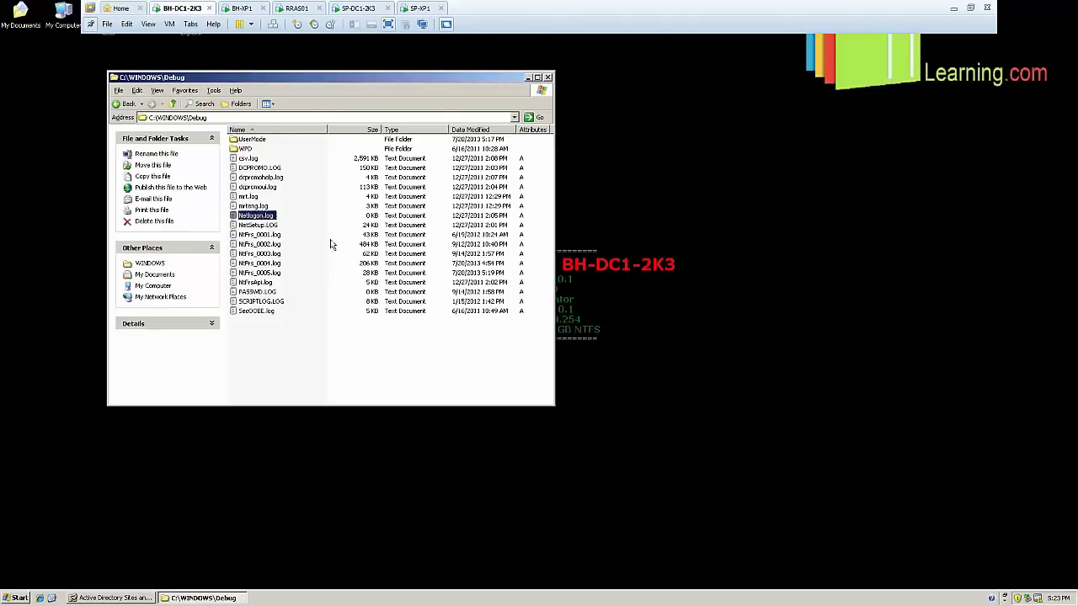
click(332, 244)
click(262, 217)
click(415, 10)
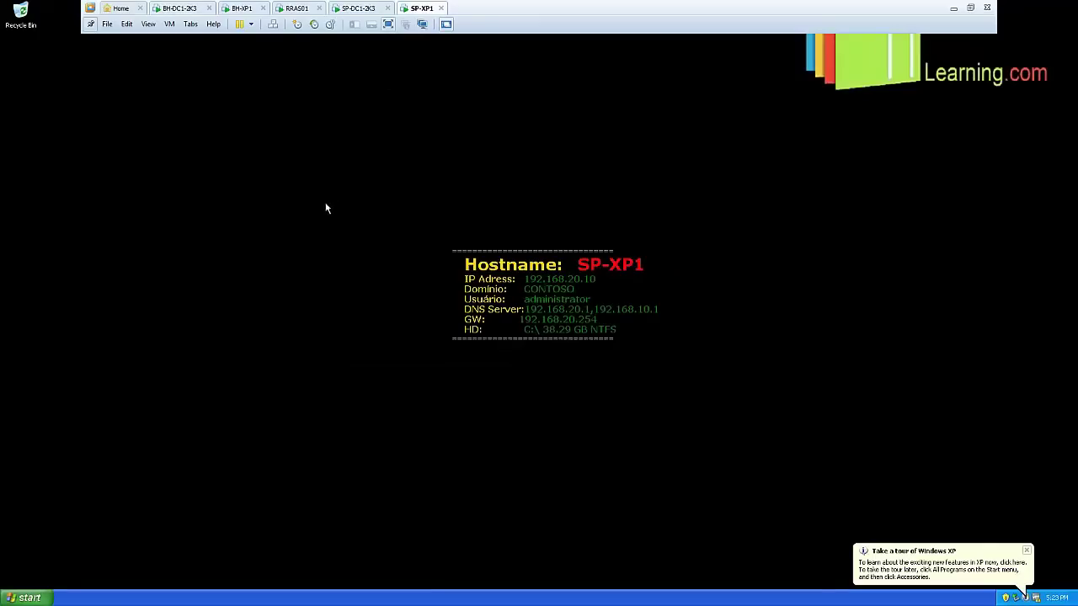
click(358, 9)
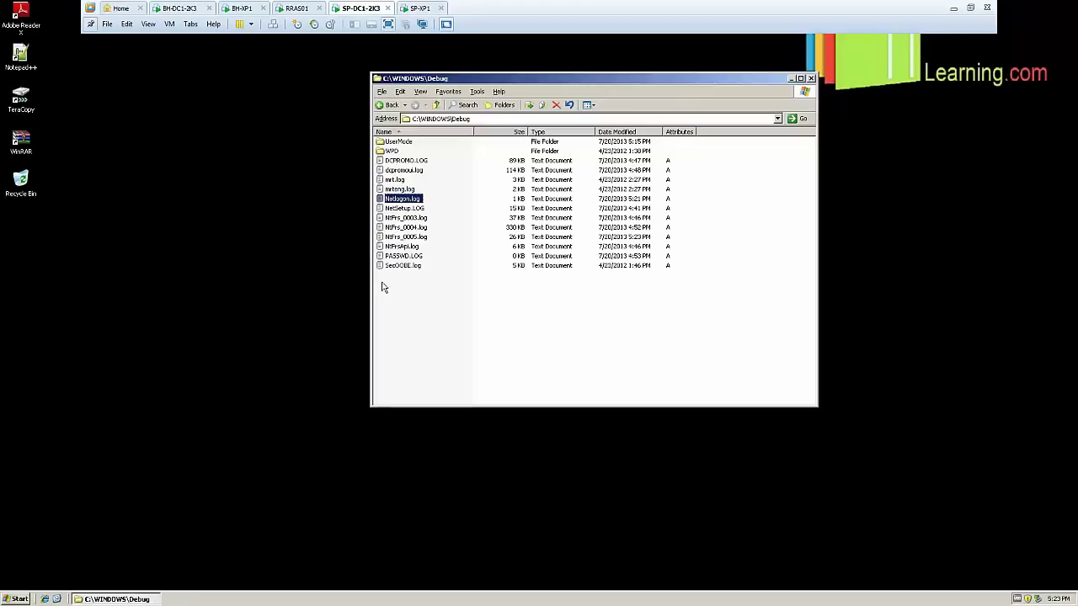
Open Netlogon.log in Notepad, highlight the NO_CLIENT_SITE entries for SP-XP1, then exit Notepad
click(415, 201)
double_click(415, 201)
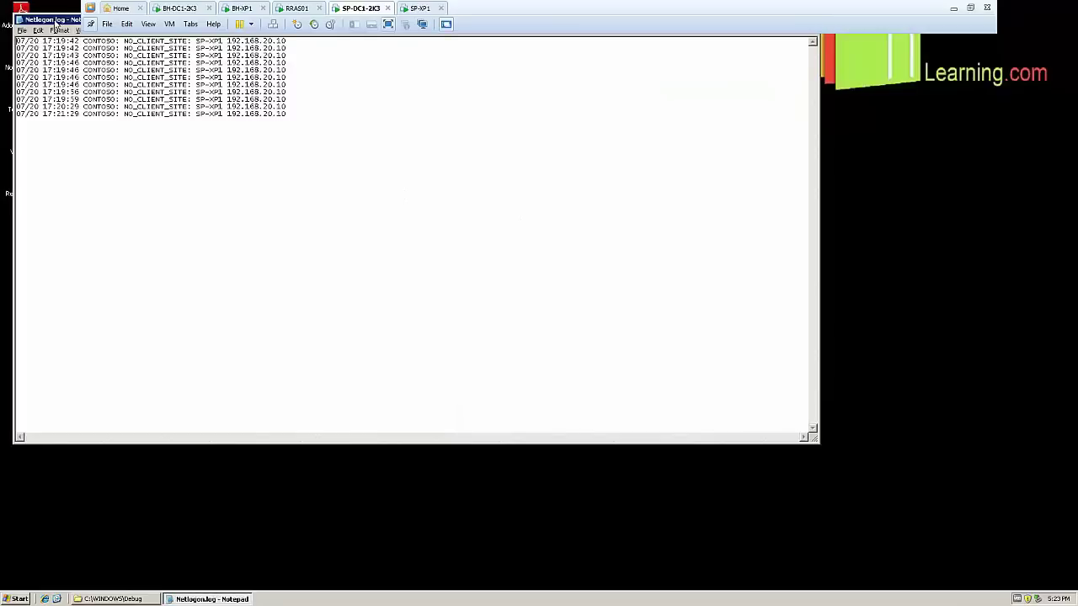
drag(63, 20, 362, 197)
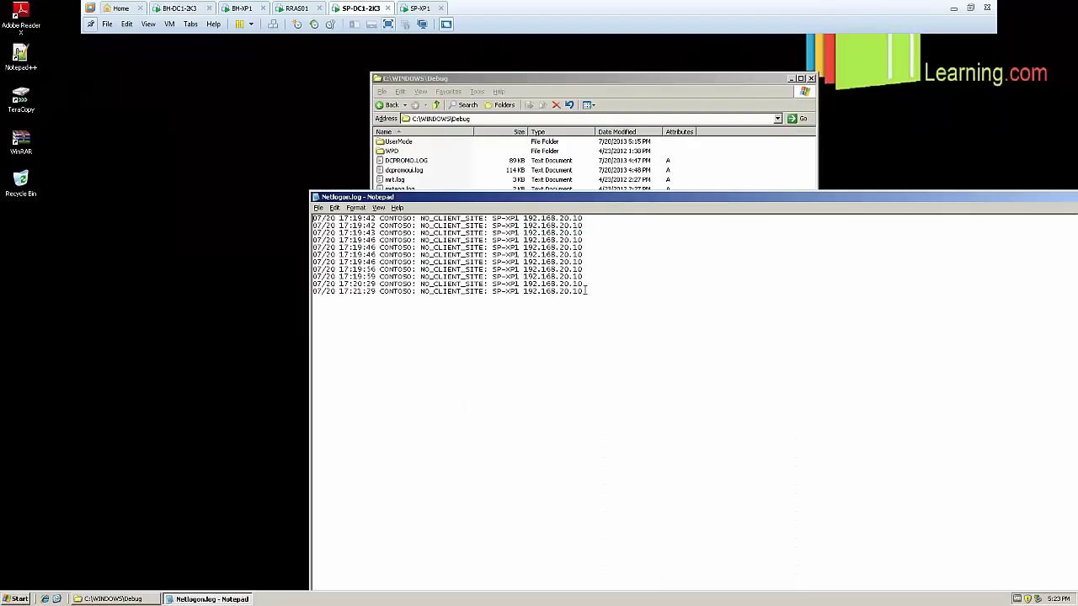
drag(595, 301, 304, 215)
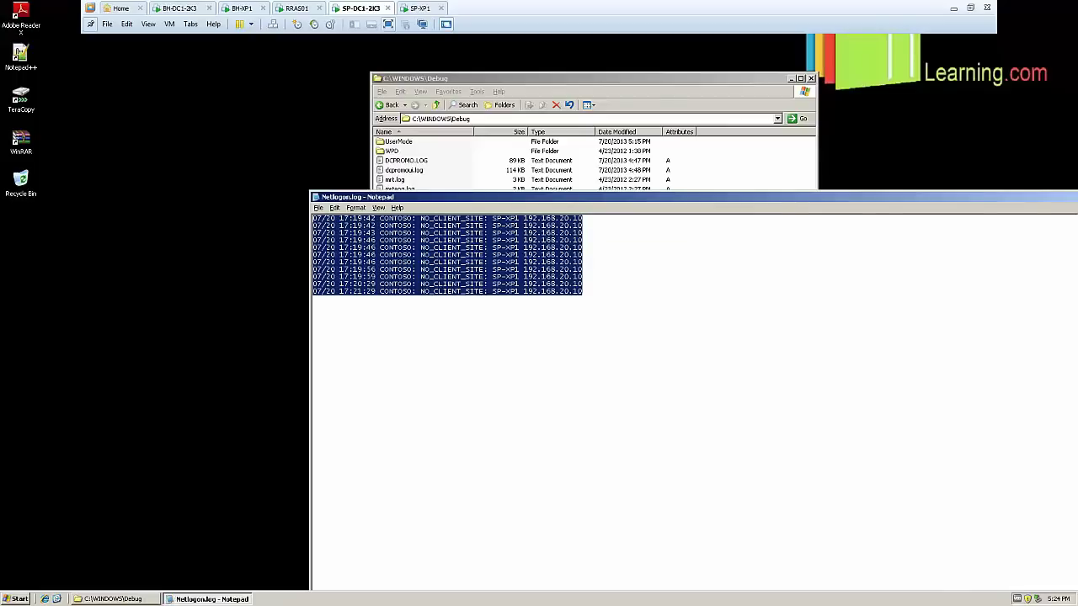
click(319, 208)
click(659, 296)
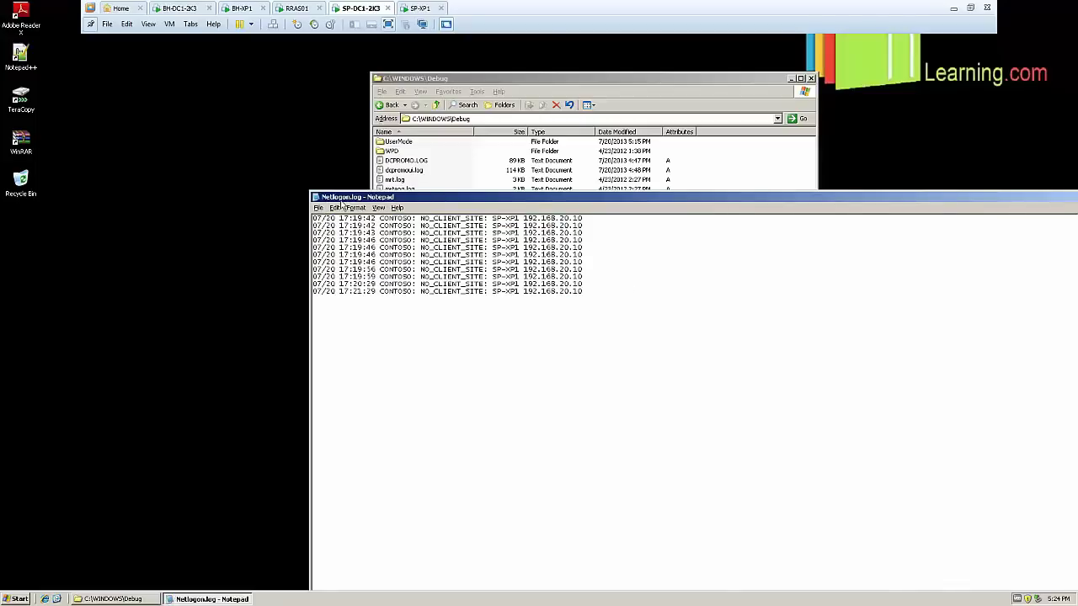
drag(573, 290, 304, 205)
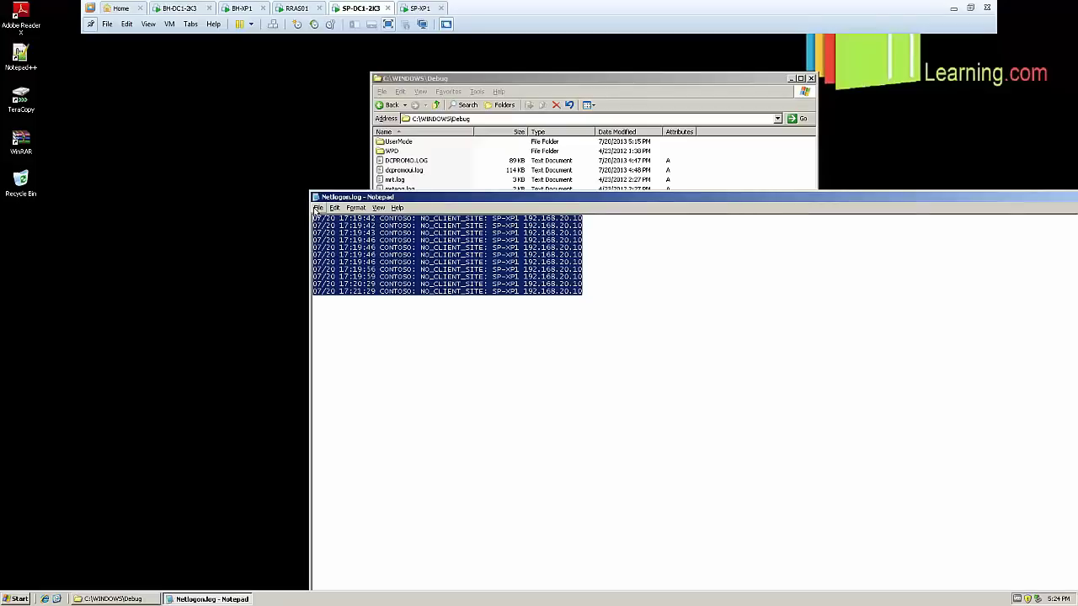
click(318, 208)
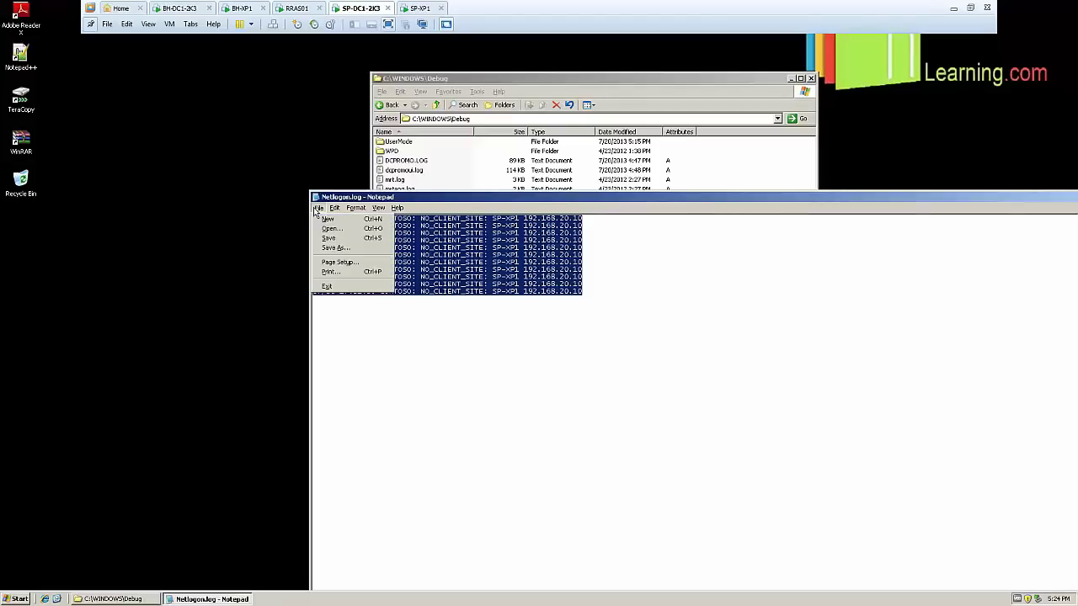
click(339, 288)
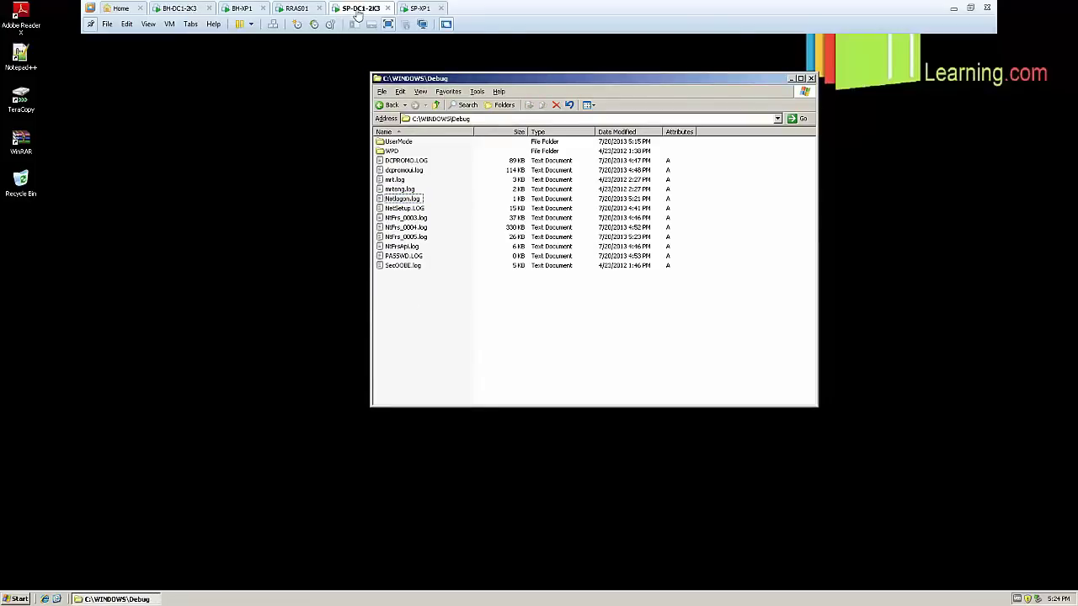
On BH-DC1-2K3, close the Debug folder window and restore Active Directory Sites and Services
click(187, 168)
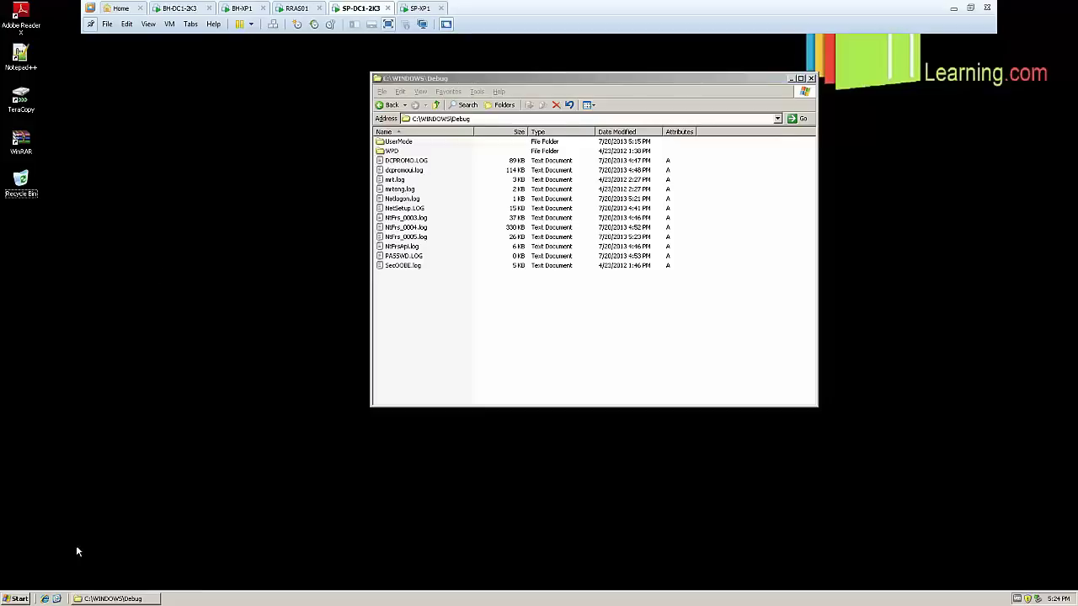
click(24, 598)
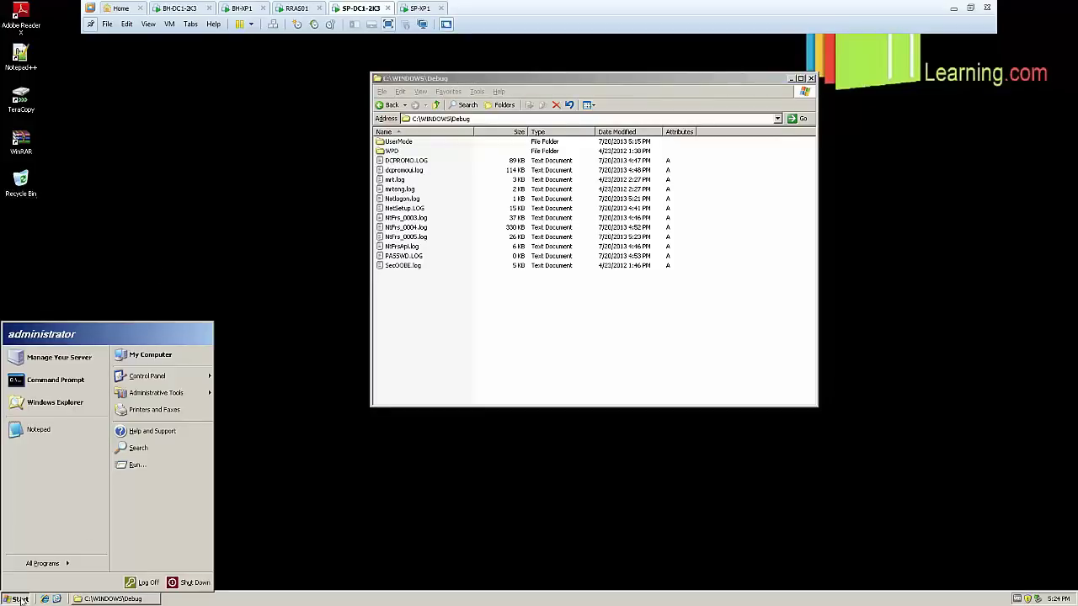
click(178, 8)
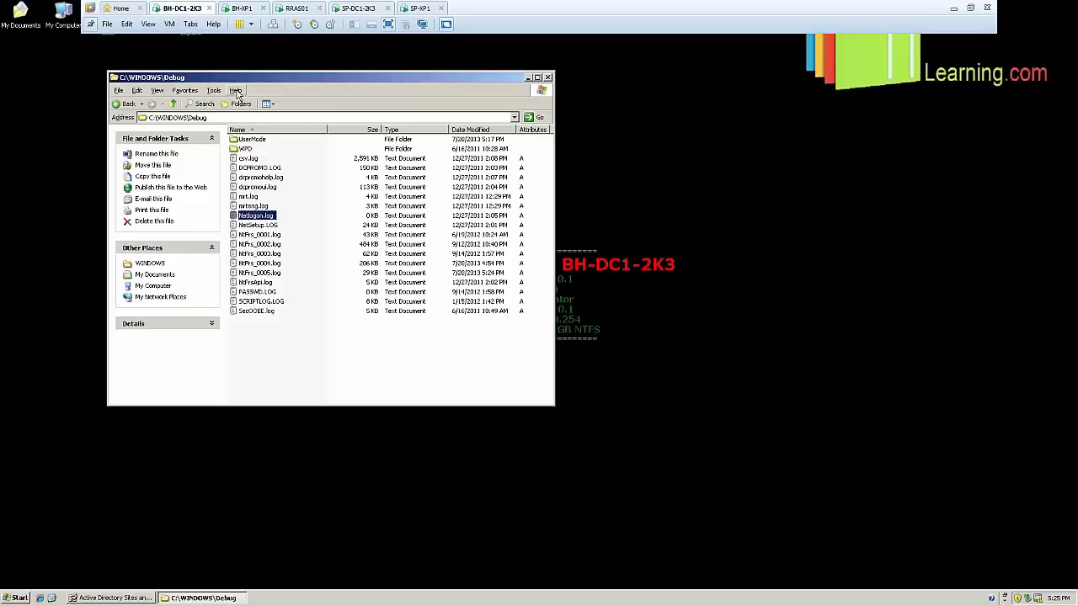
click(548, 77)
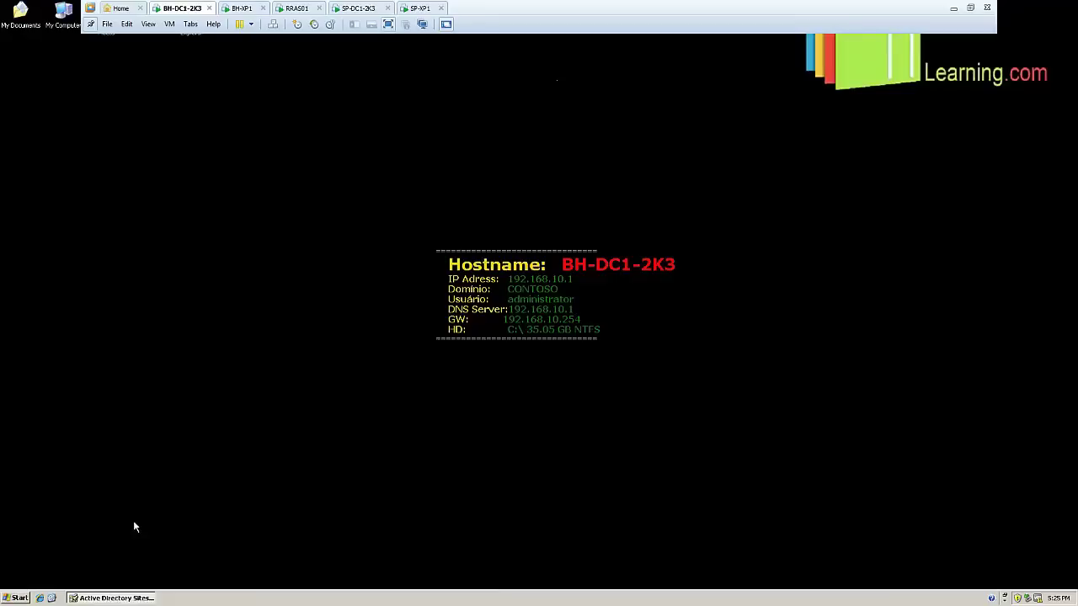
click(100, 598)
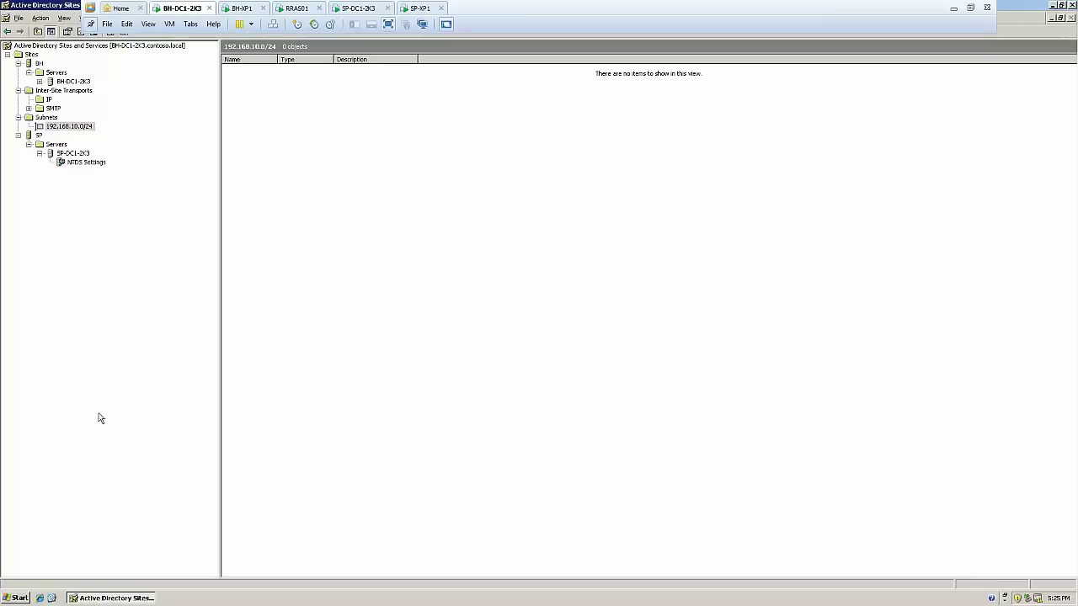
Create subnet 192.168.20.0 with mask 255.255.255.0 assigned to site SP
right_click(51, 119)
click(78, 133)
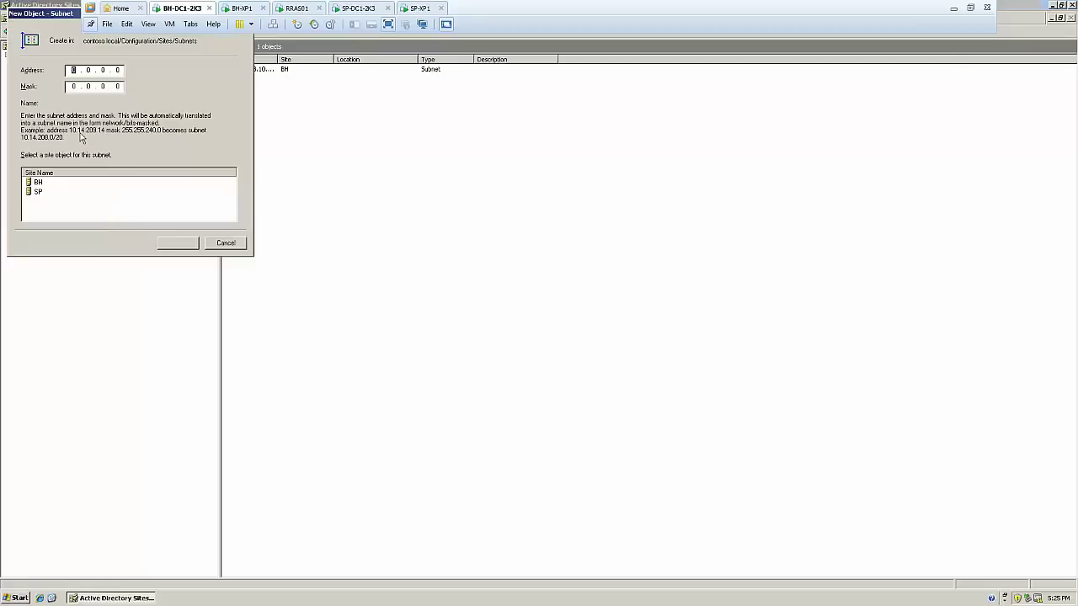
text(192.168.)
text(255.255.255)
click(38, 192)
click(173, 245)
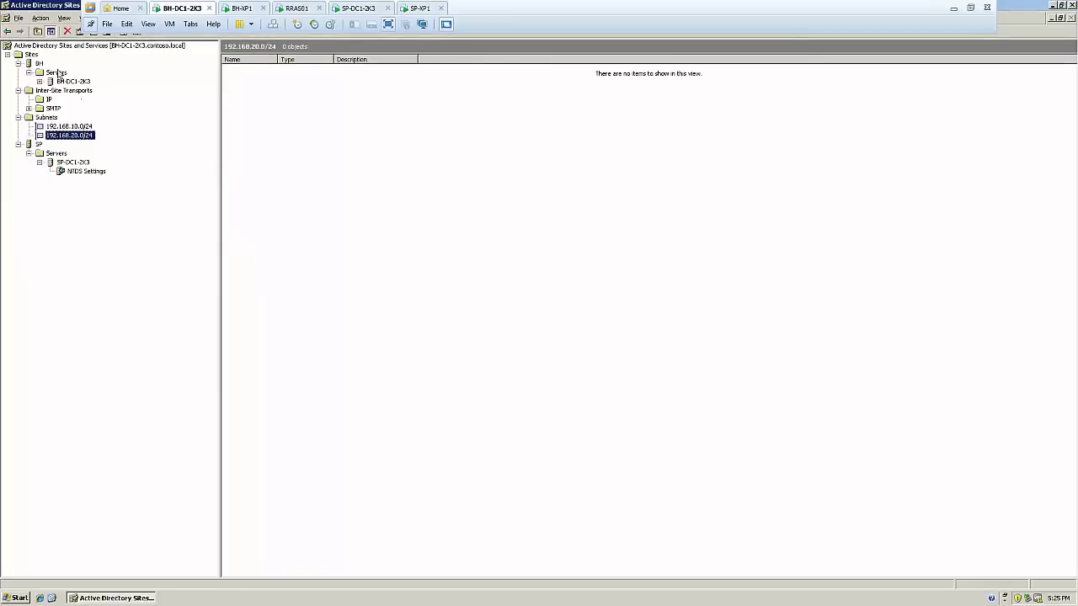
click(49, 99)
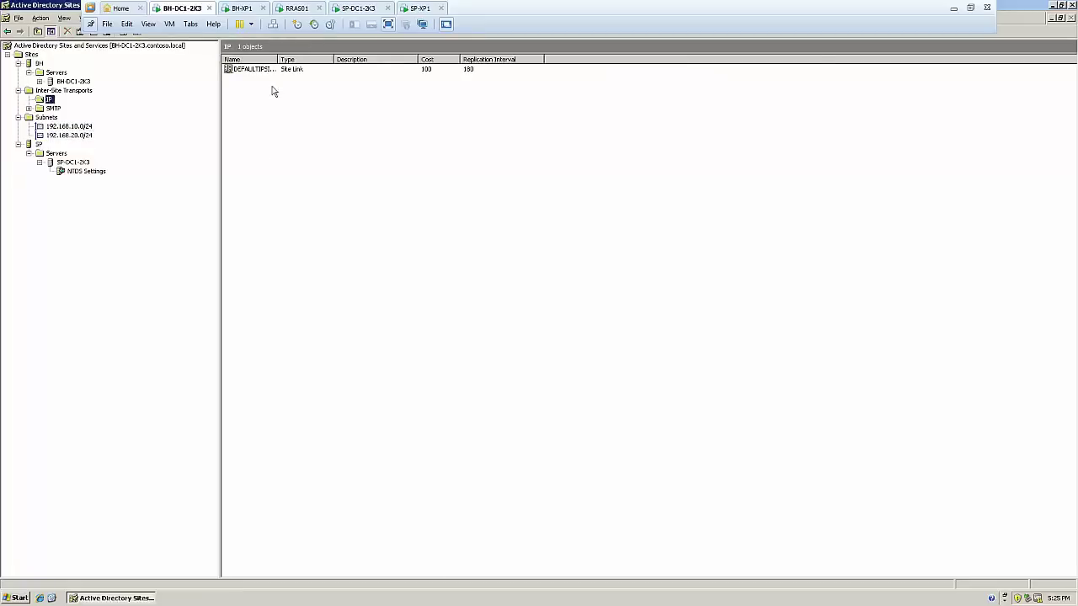
List the IP transport's site links, resize the columns, and select DEFAULTIPSITELINK
click(281, 70)
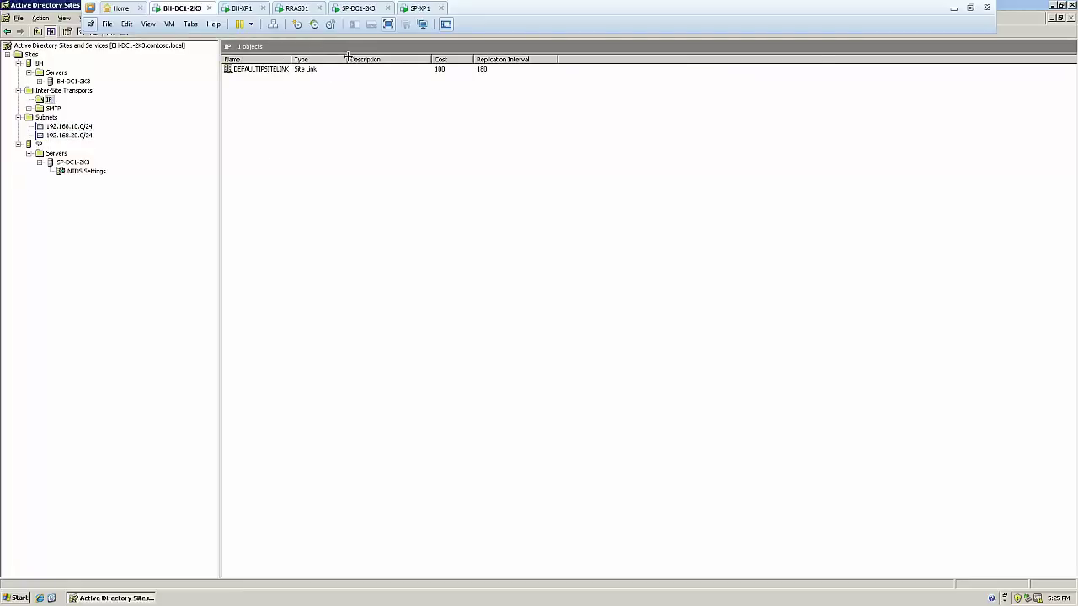
double_click(347, 59)
drag(401, 59, 371, 55)
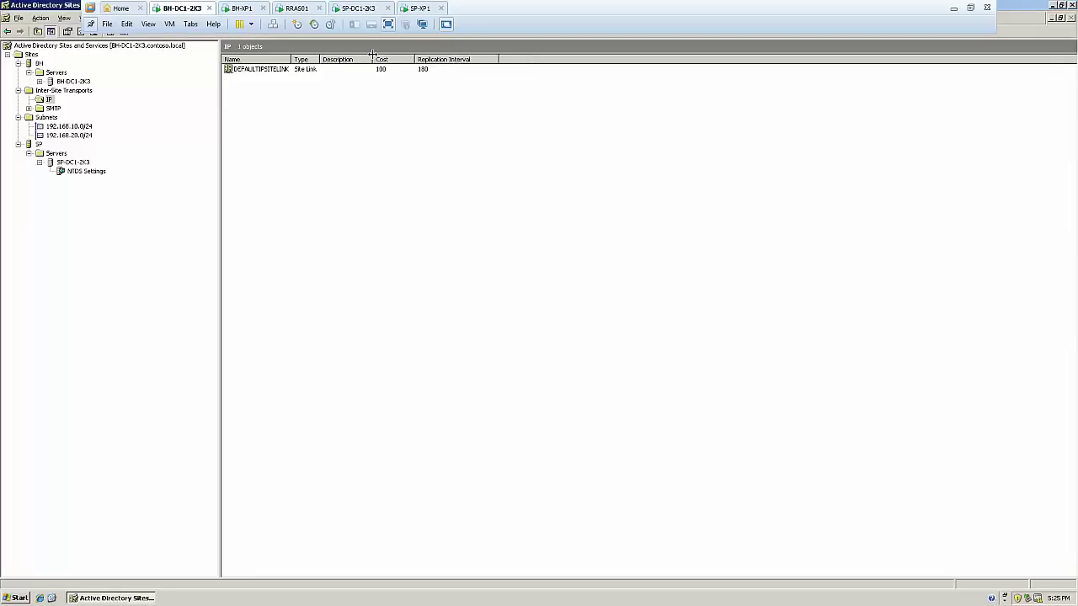
click(272, 70)
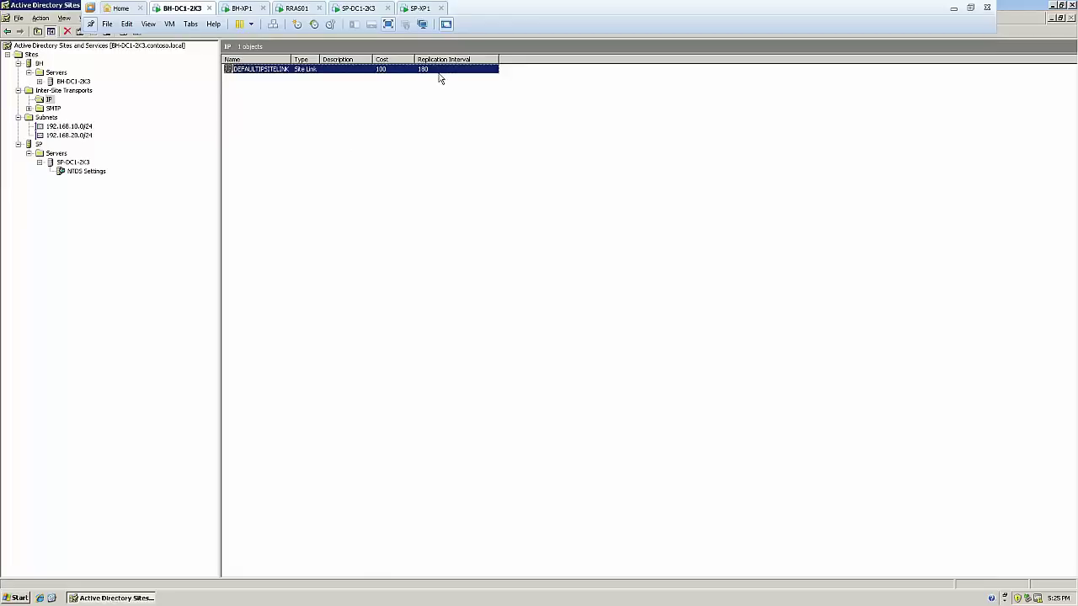
Set DEFAULTIPSITELINK's cost to 1 and replication interval to 15 minutes, then apply and close
right_click(252, 74)
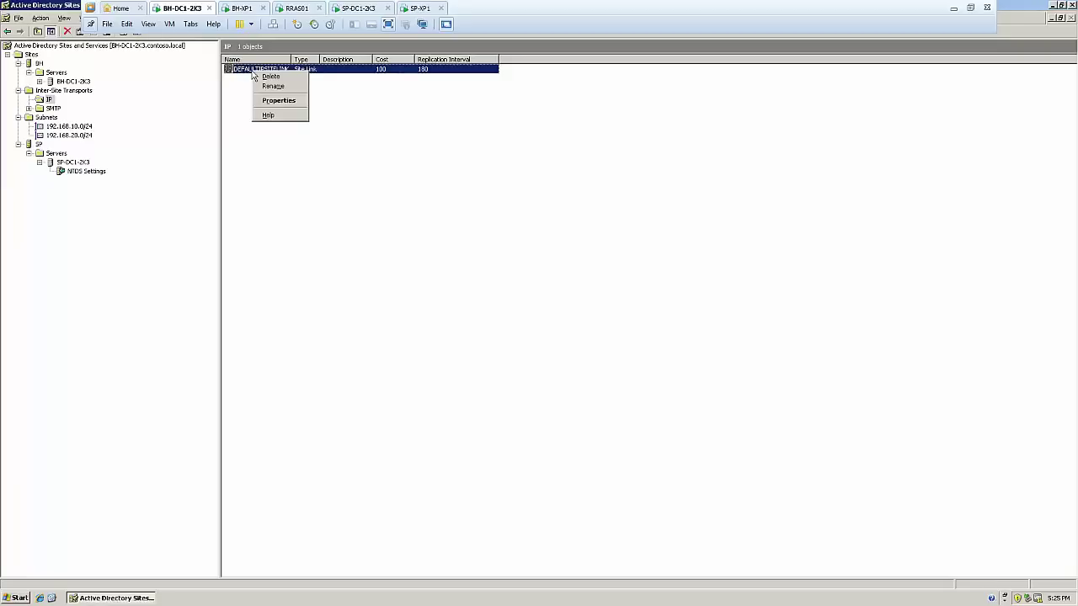
click(283, 101)
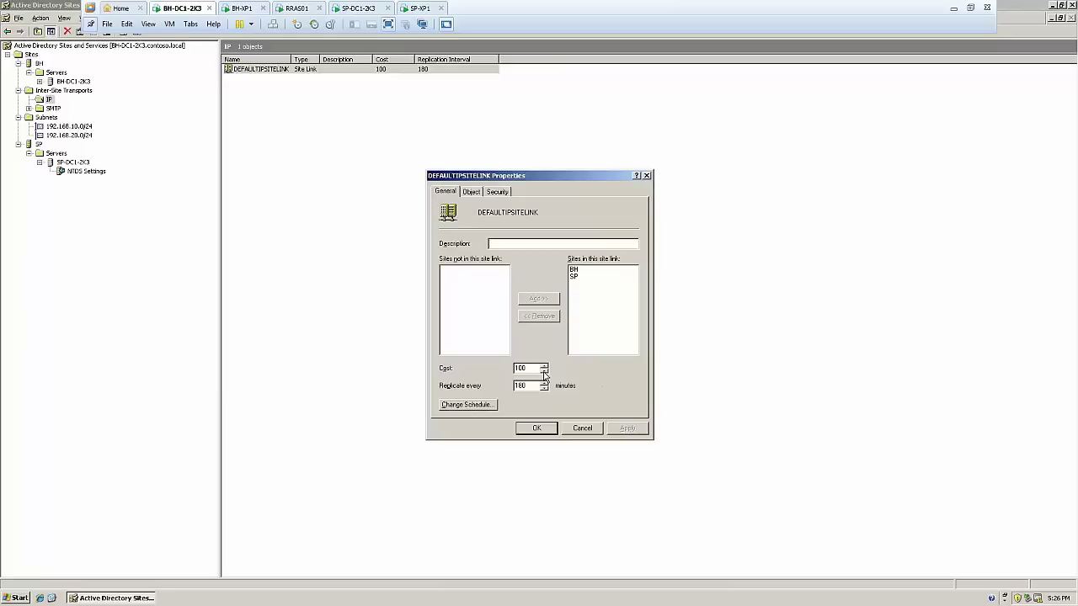
click(544, 372)
click(544, 372)
click(544, 374)
key(Tab)
click(544, 388)
click(628, 428)
double_click(513, 388)
click(536, 429)
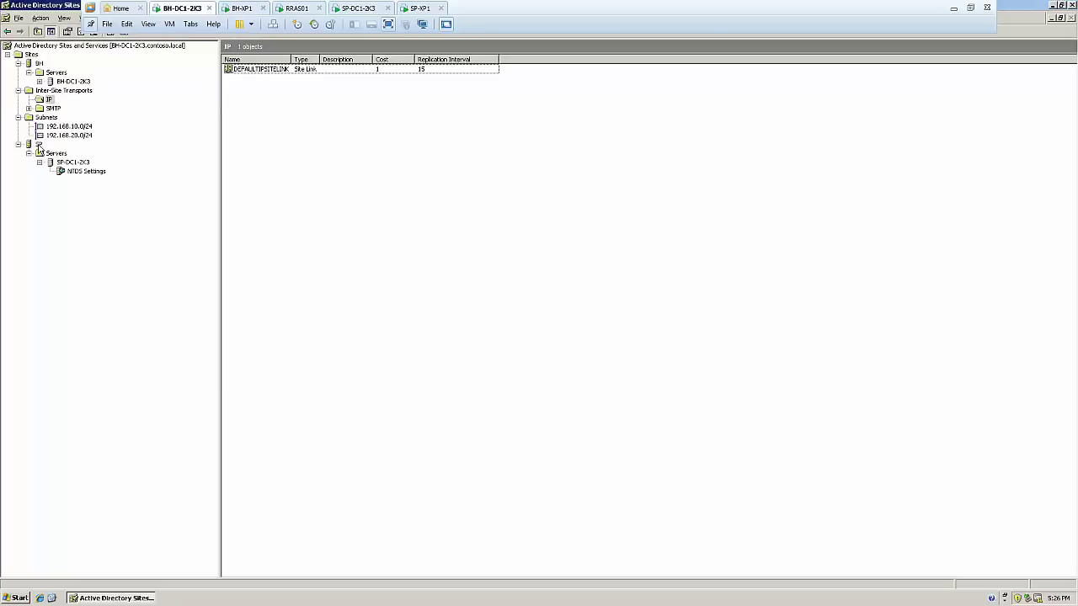
Make SP-DC1-2K3 a preferred IP bridgehead server and recheck its properties to confirm
click(76, 161)
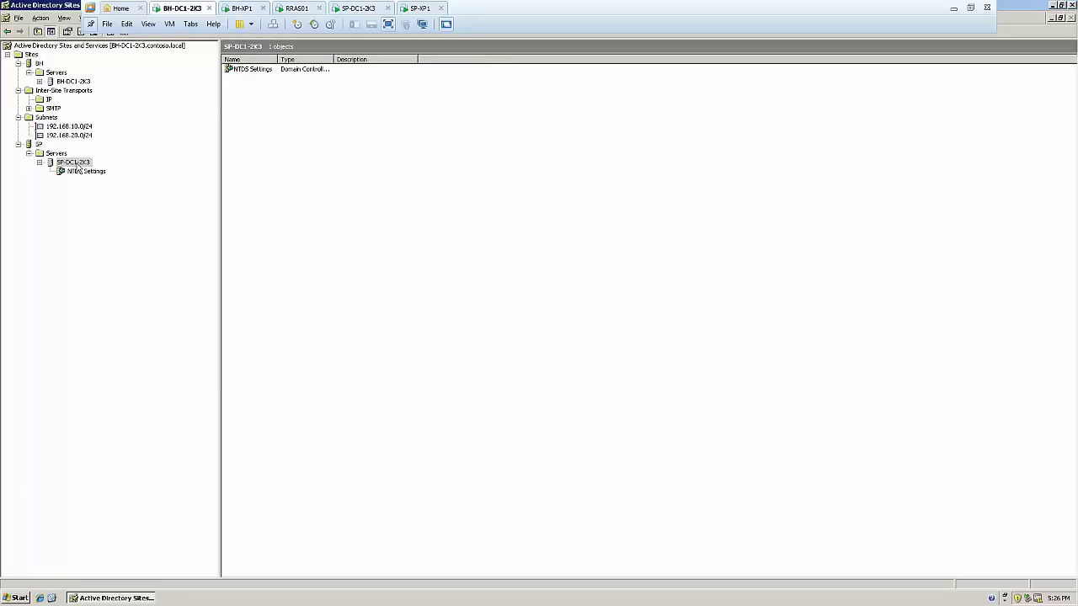
right_click(78, 162)
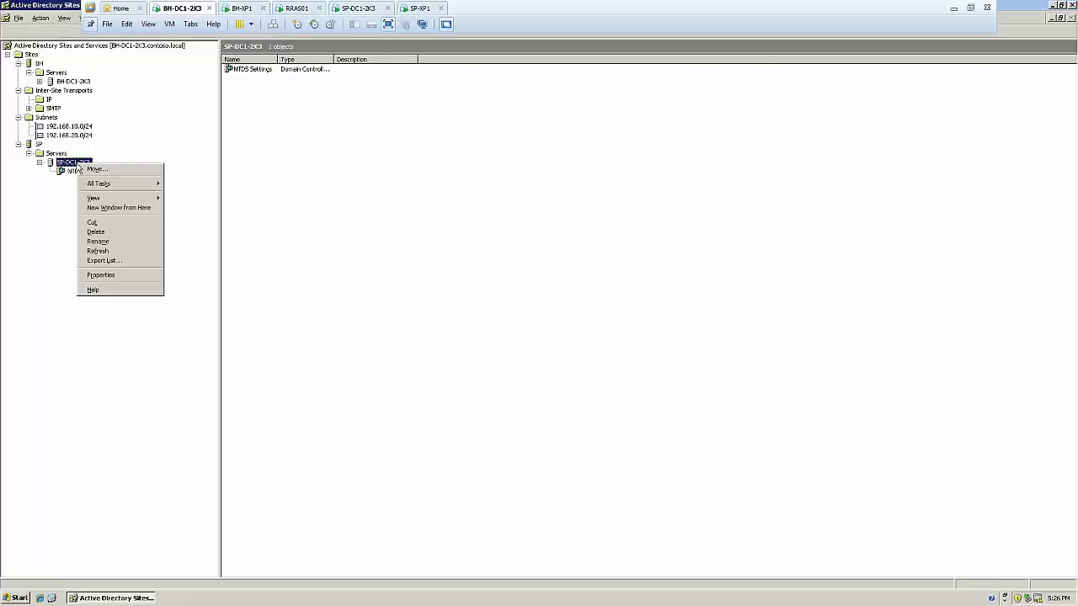
click(143, 276)
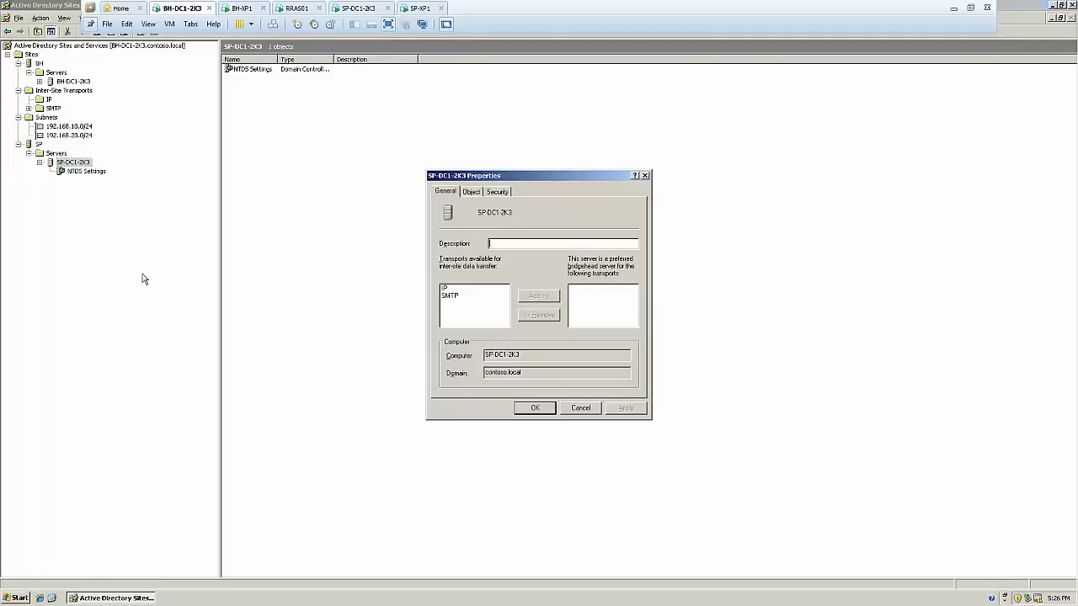
click(449, 289)
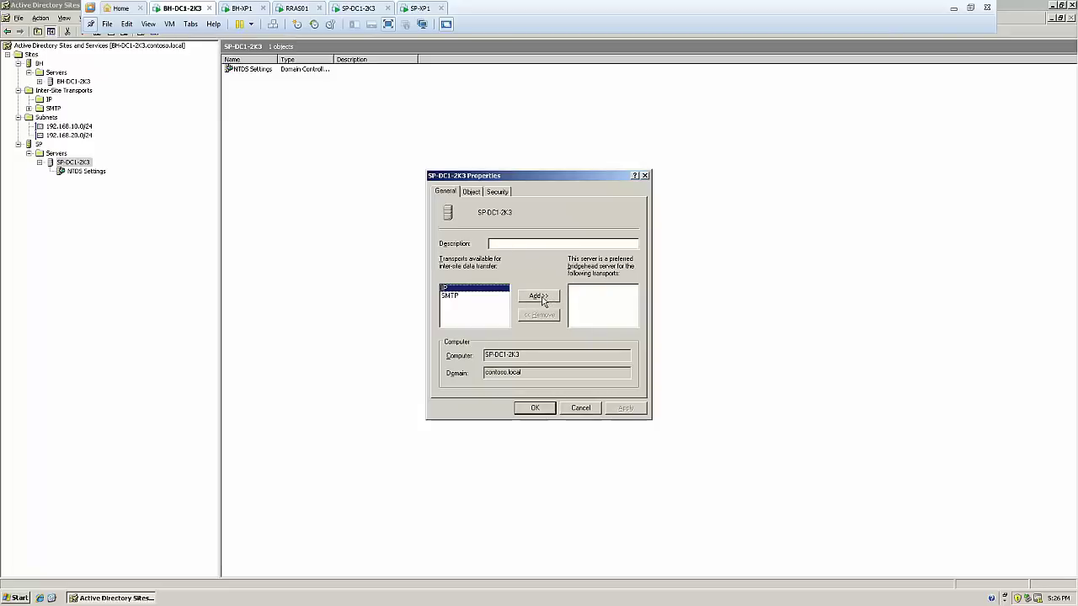
click(552, 299)
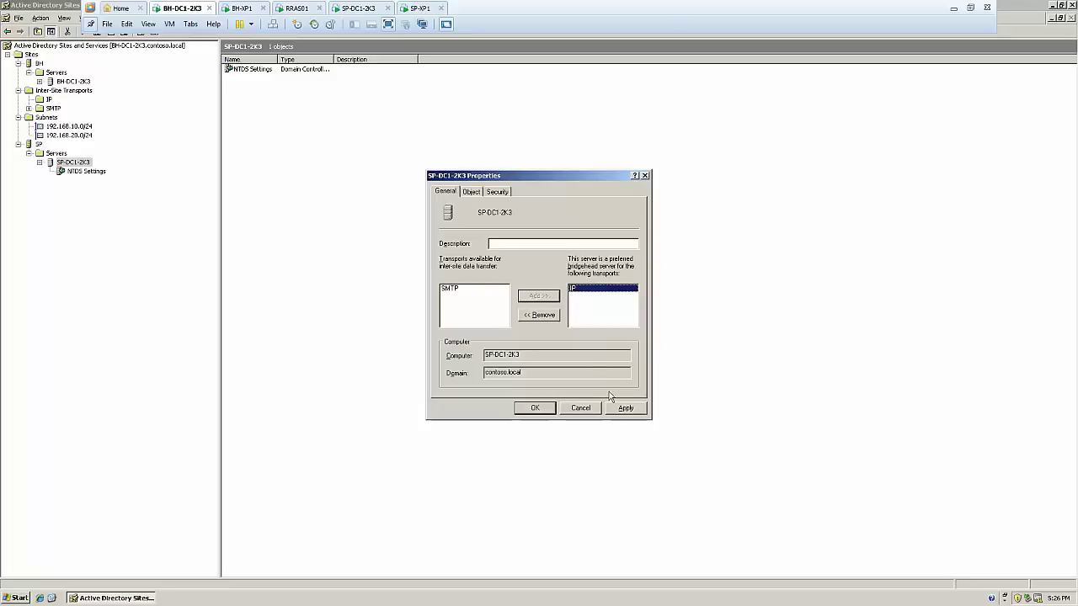
click(623, 408)
click(545, 410)
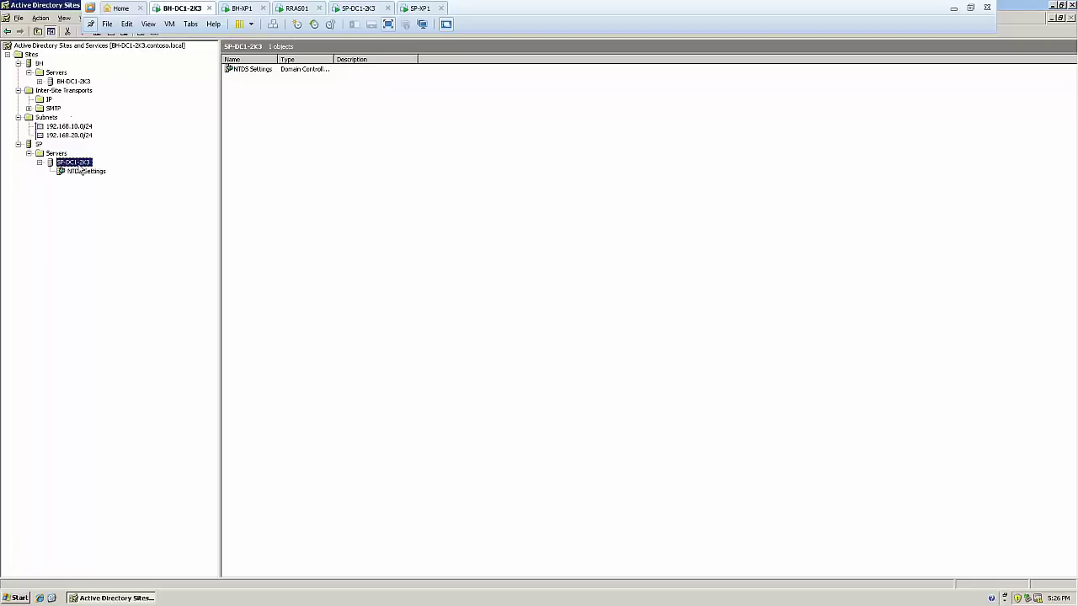
right_click(77, 162)
click(133, 279)
click(603, 289)
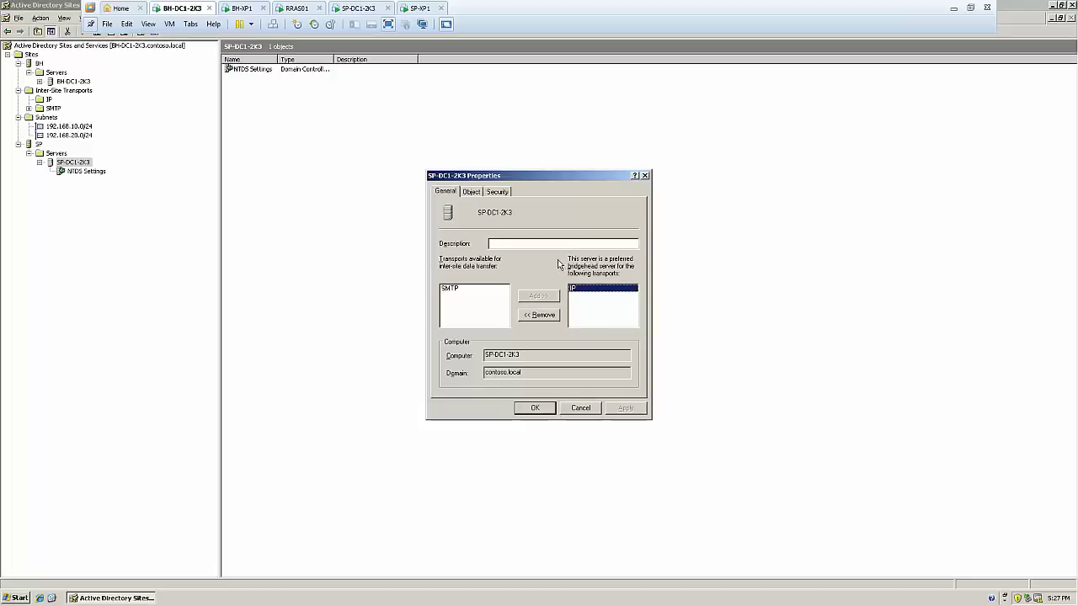
click(539, 409)
Add IP to BH-DC1-2K3's preferred bridgehead transports and apply
click(67, 82)
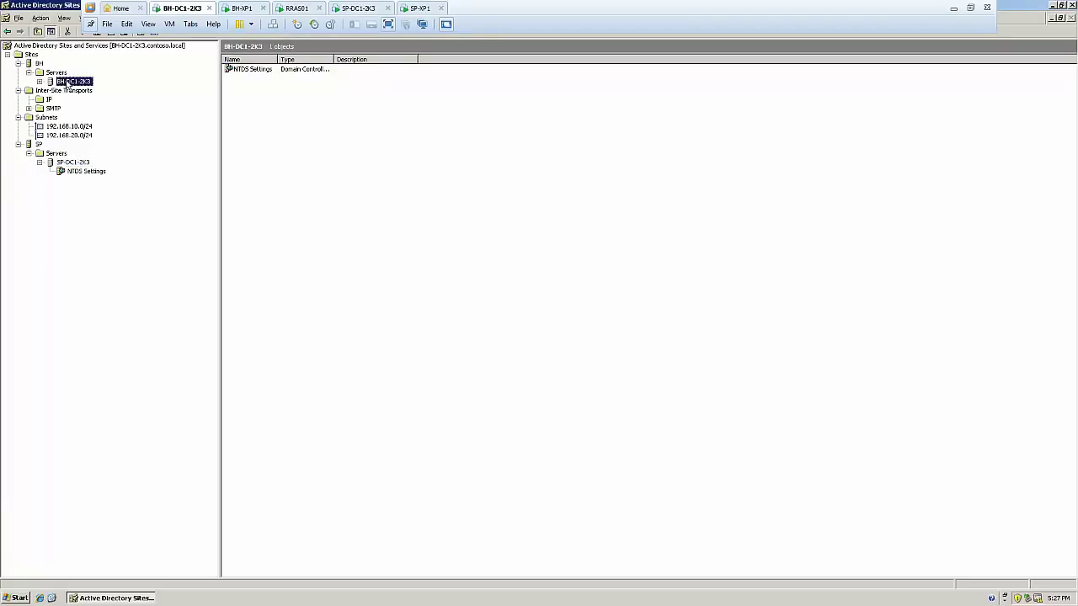
right_click(67, 82)
click(118, 190)
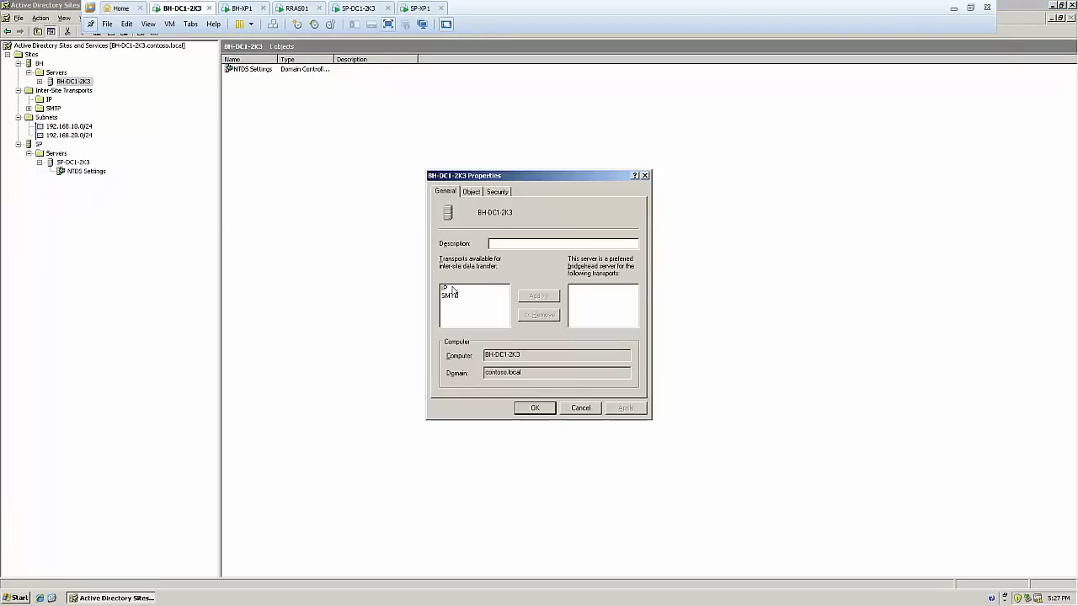
click(446, 289)
click(538, 296)
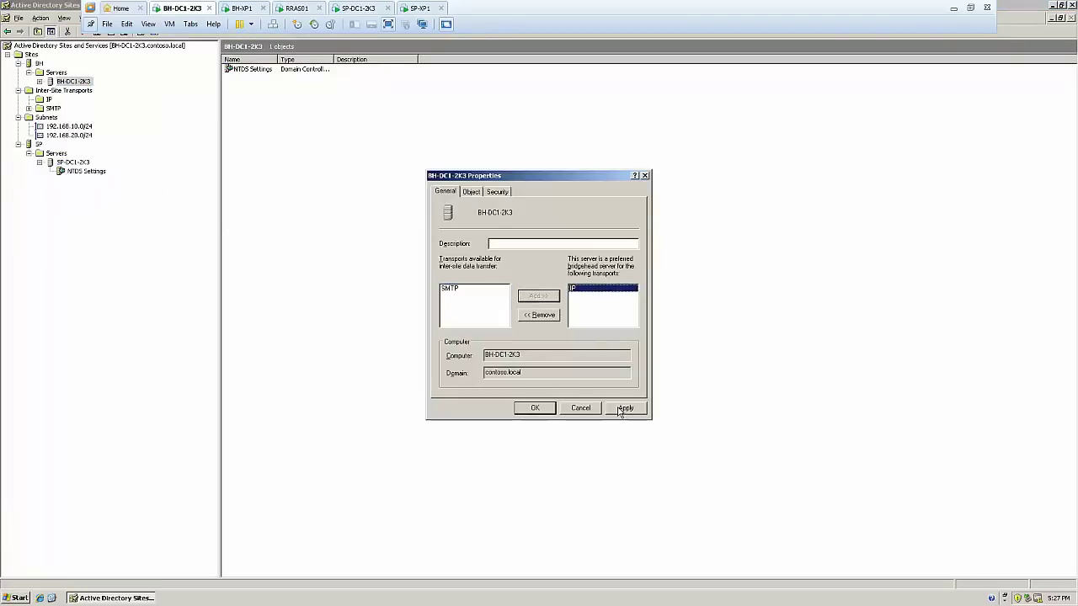
click(625, 408)
click(539, 408)
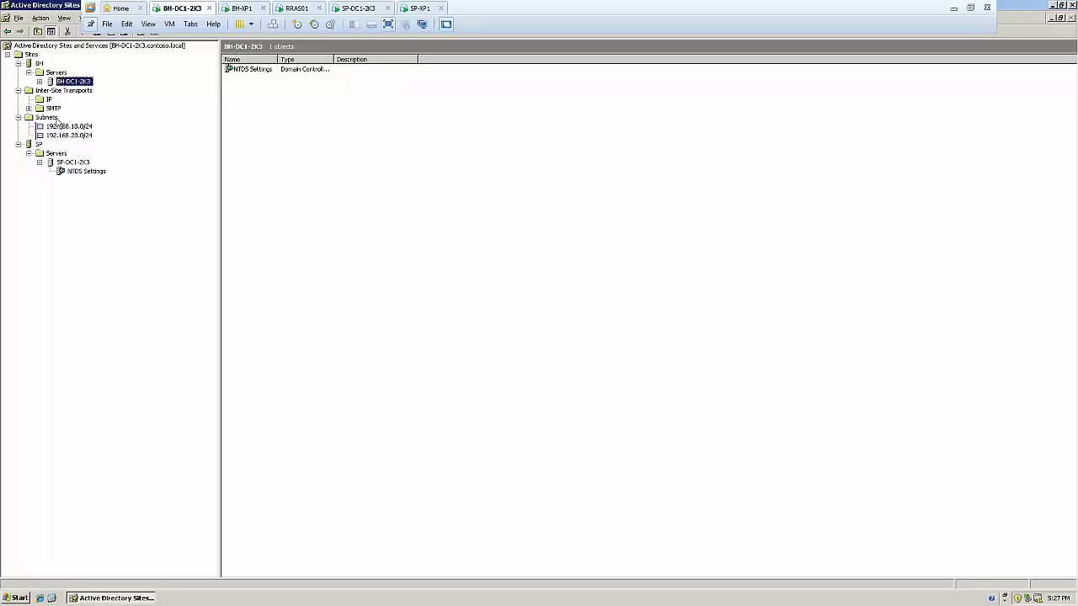
click(74, 162)
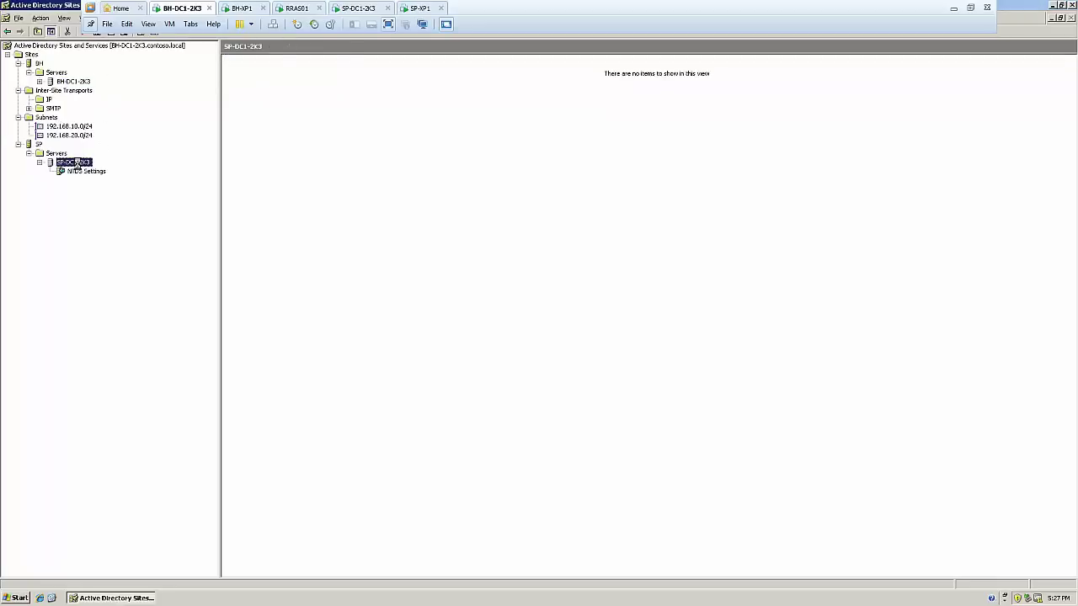
Tick Global Catalog in SP-DC1-2K3's NTDS Settings properties and apply the change
click(83, 172)
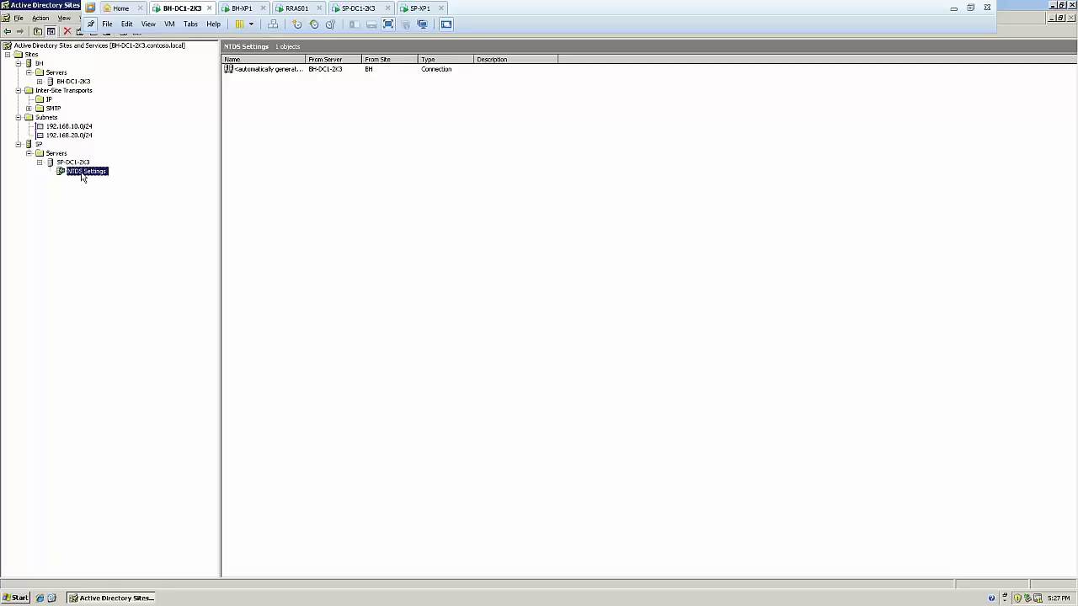
right_click(82, 177)
click(144, 276)
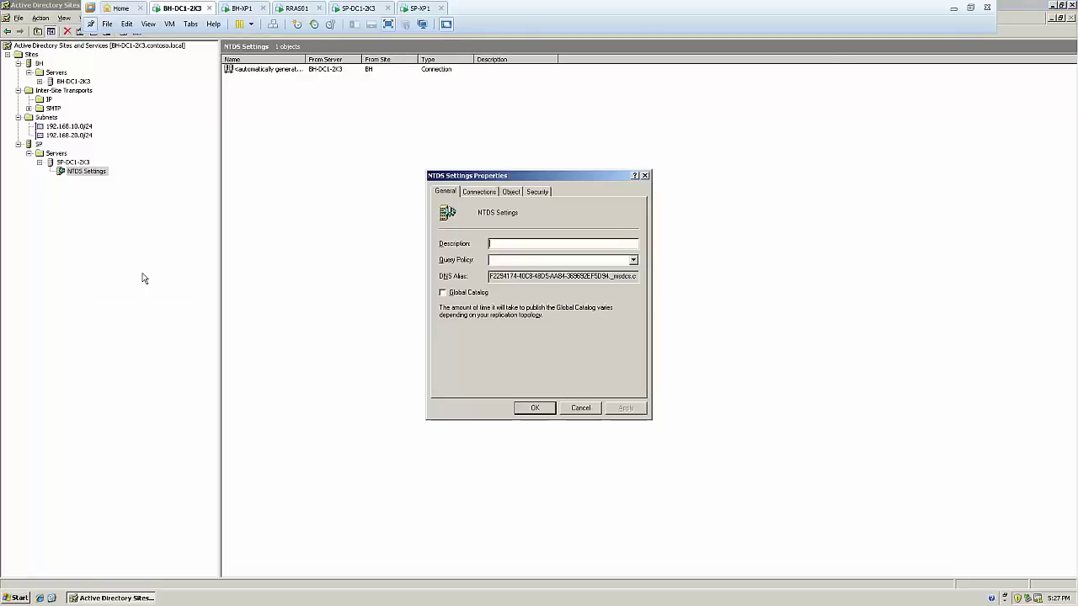
click(442, 293)
click(626, 409)
click(531, 411)
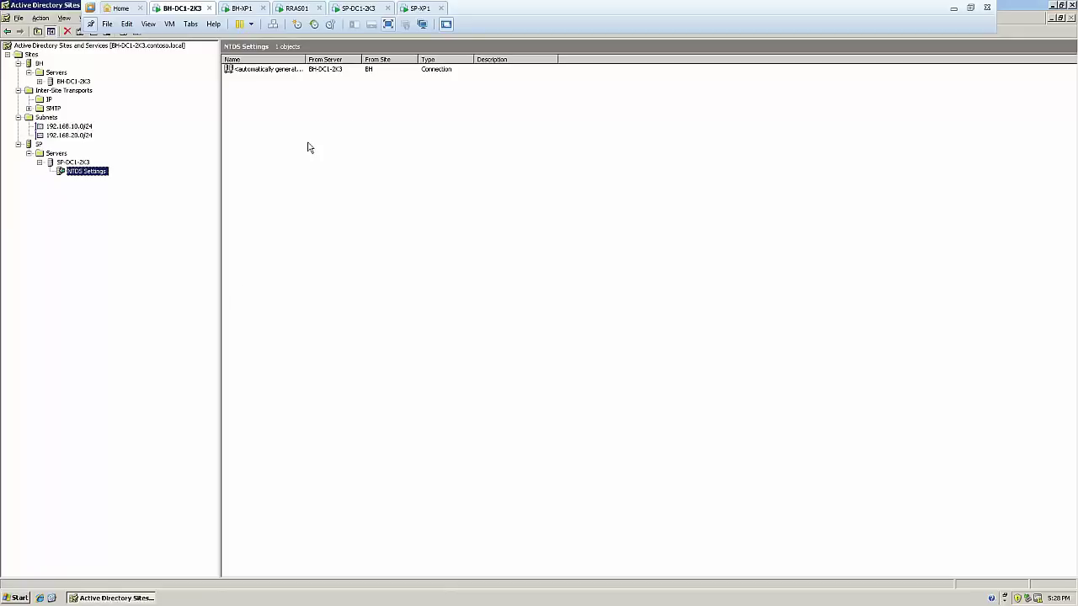
click(449, 140)
Restart the SP-XP1 guest by choosing Restart in Turn Off Computer
click(421, 9)
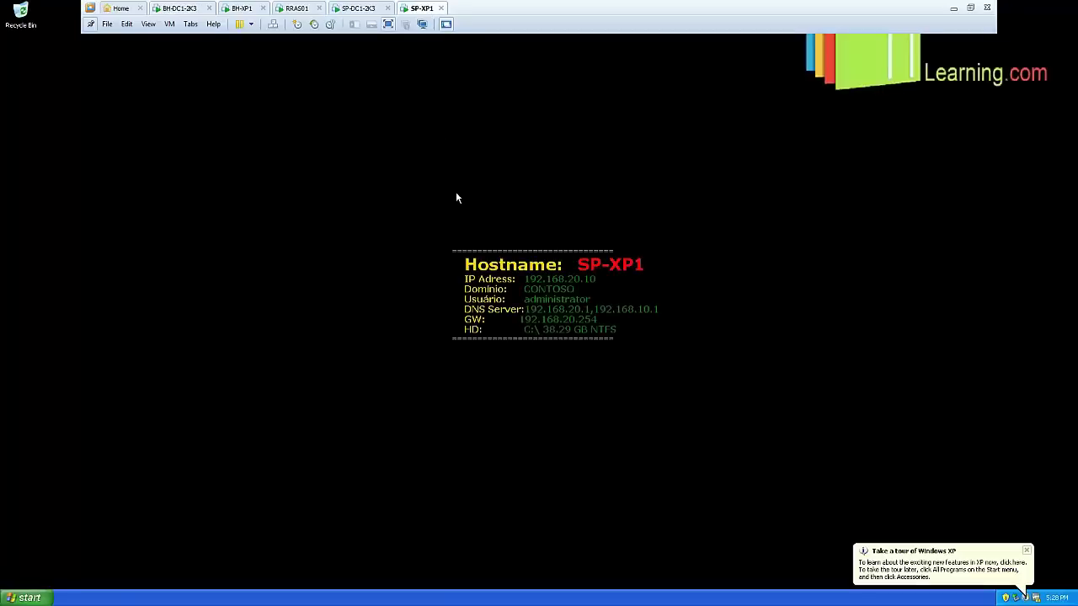
click(25, 598)
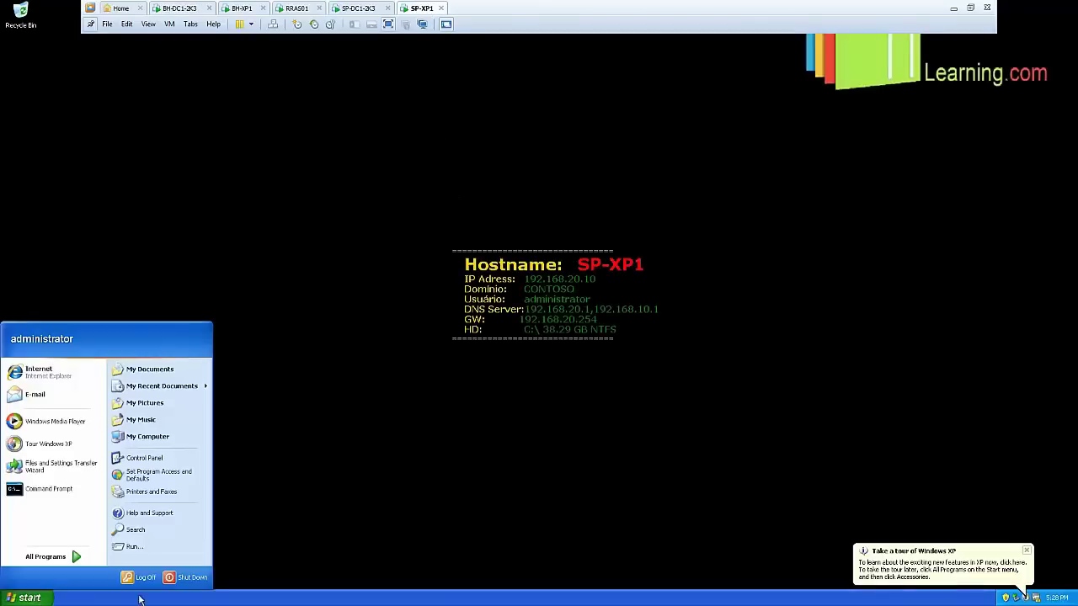
click(187, 582)
click(602, 238)
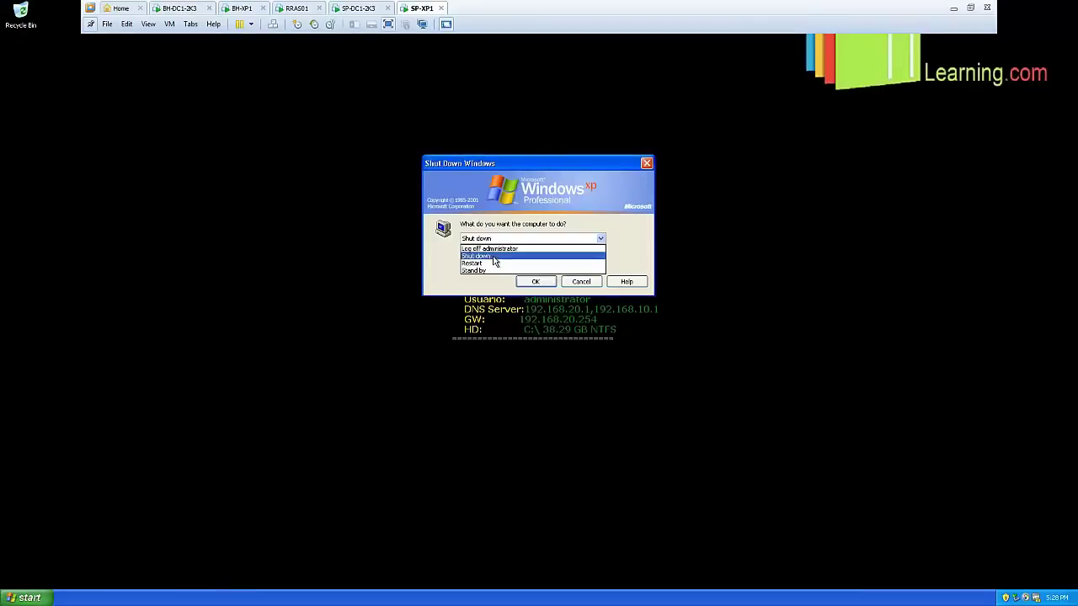
click(493, 263)
click(535, 281)
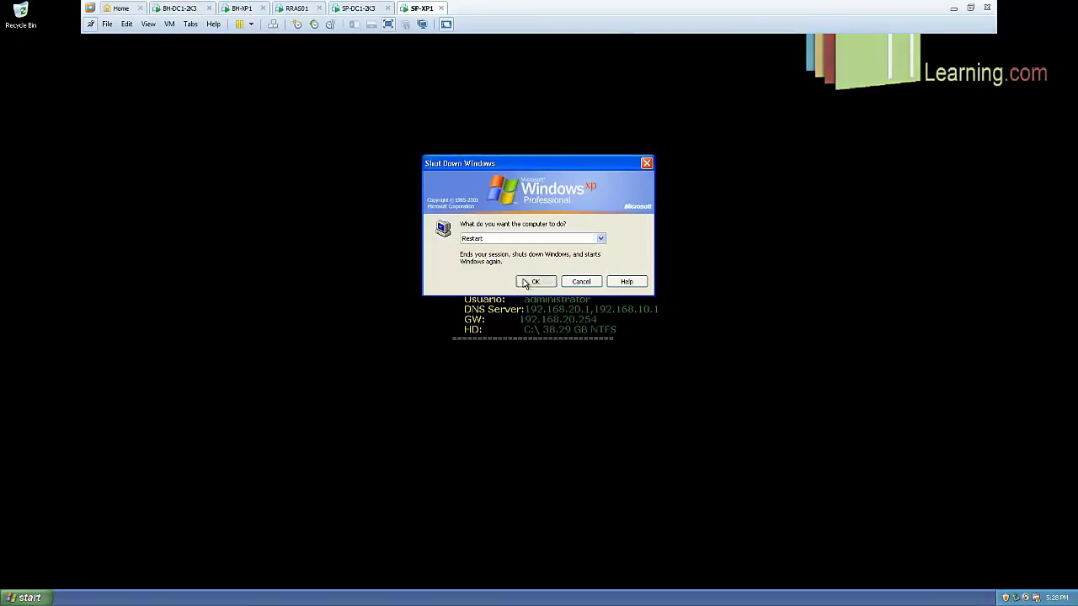
click(349, 10)
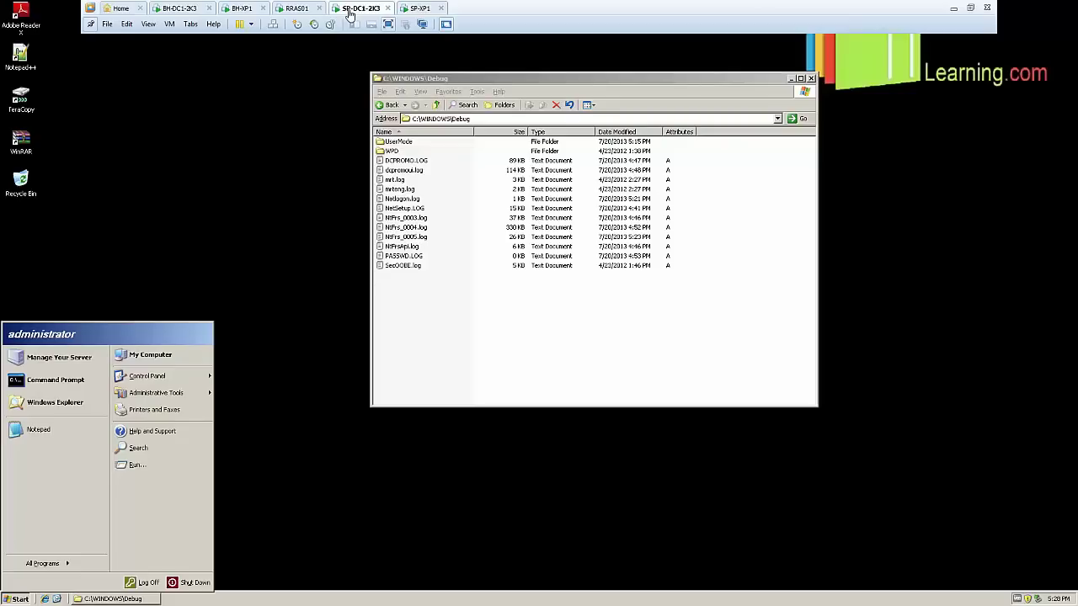
Close the C:\WINDOWS\Debug folder, then briefly view and close Active Directory Users and Computers
click(506, 331)
click(811, 79)
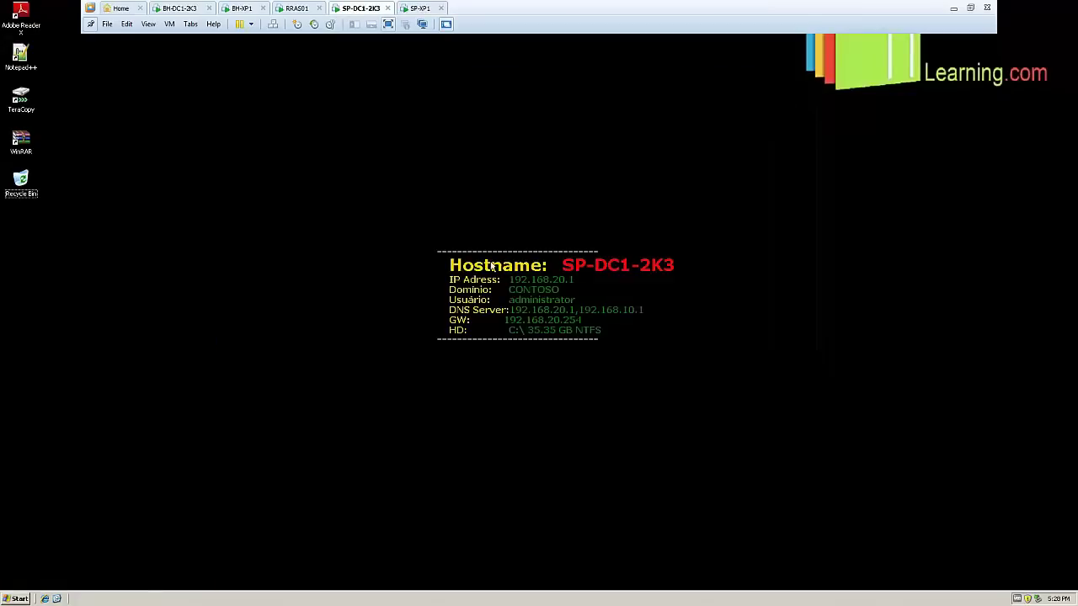
click(19, 599)
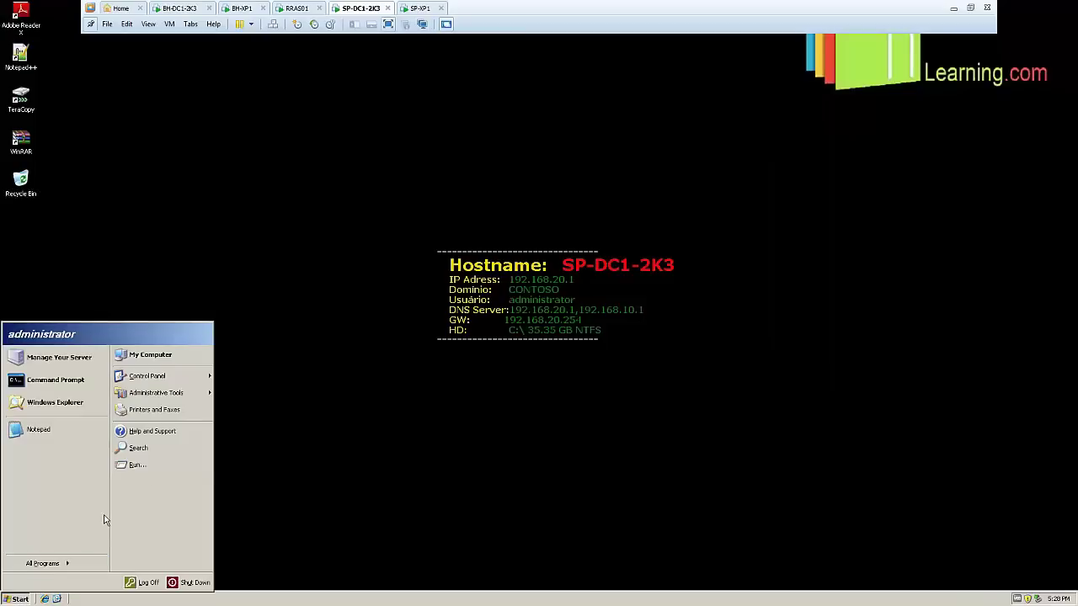
mouse_move(198, 393)
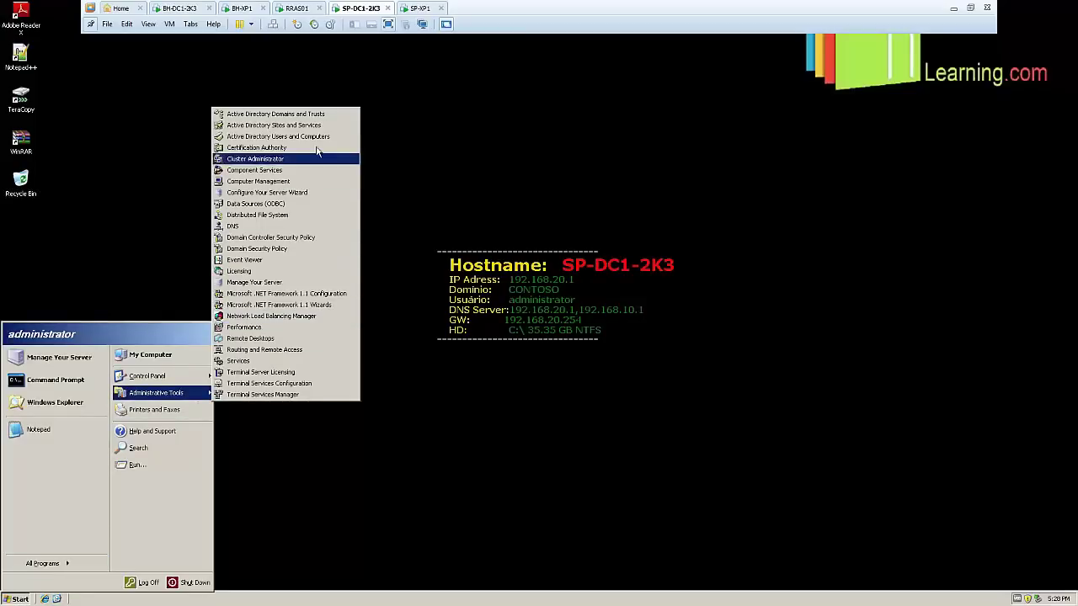
click(270, 134)
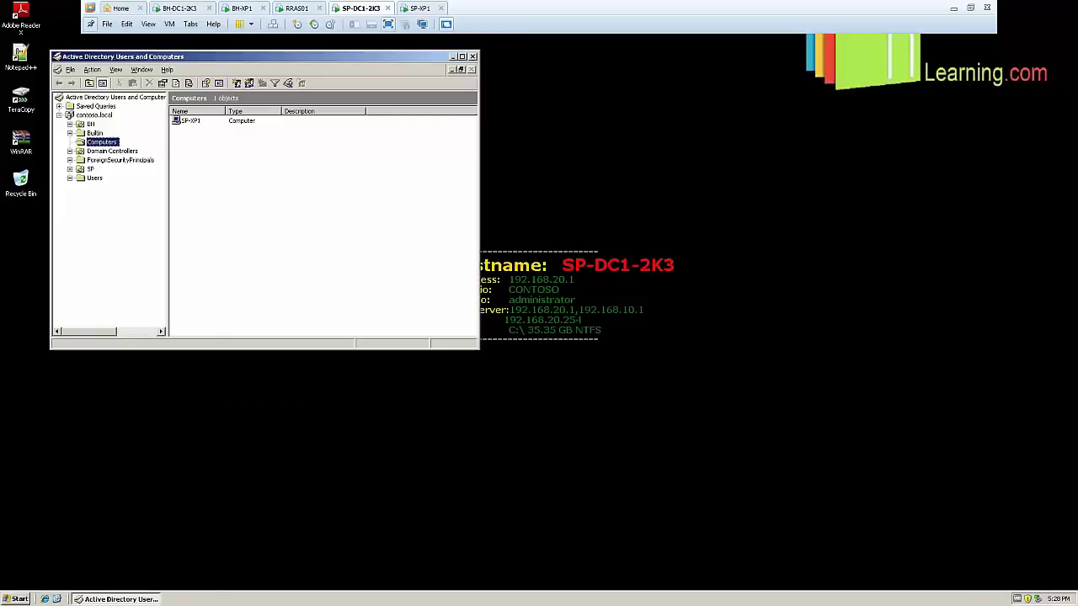
double_click(110, 48)
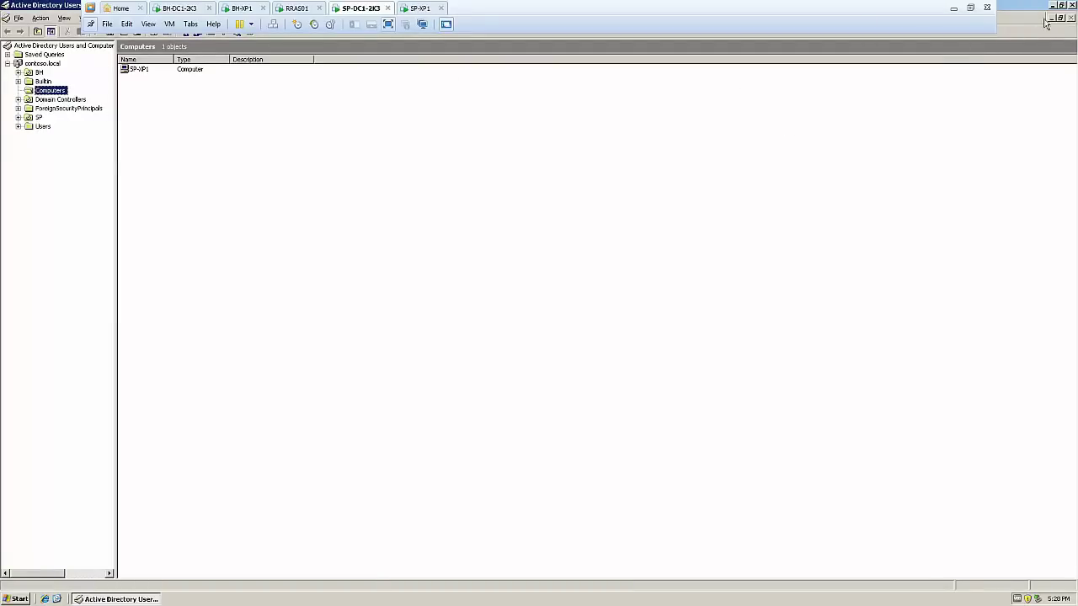
click(1072, 6)
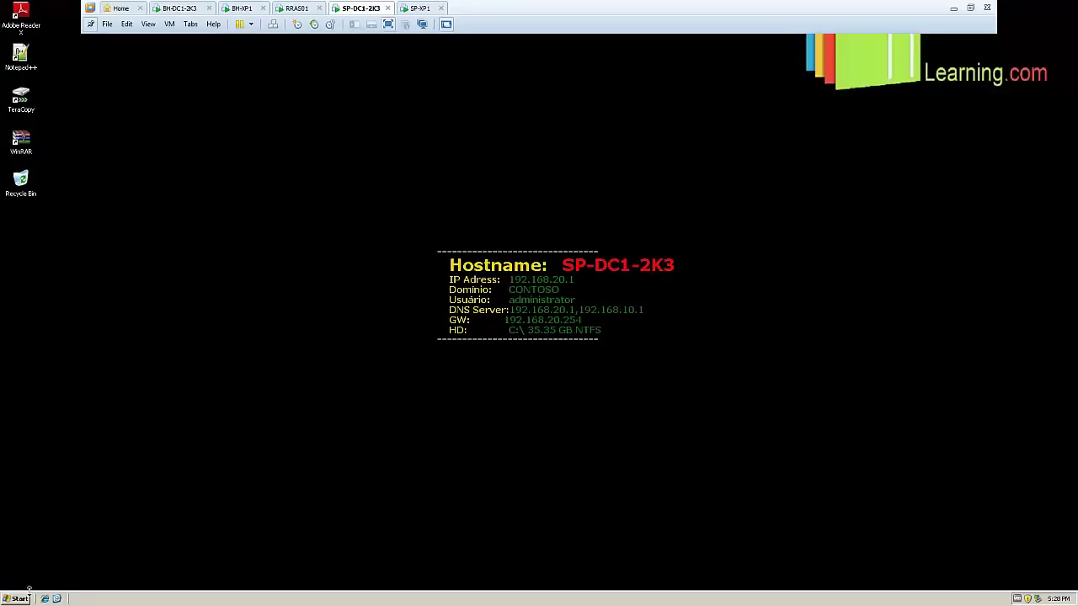
click(25, 596)
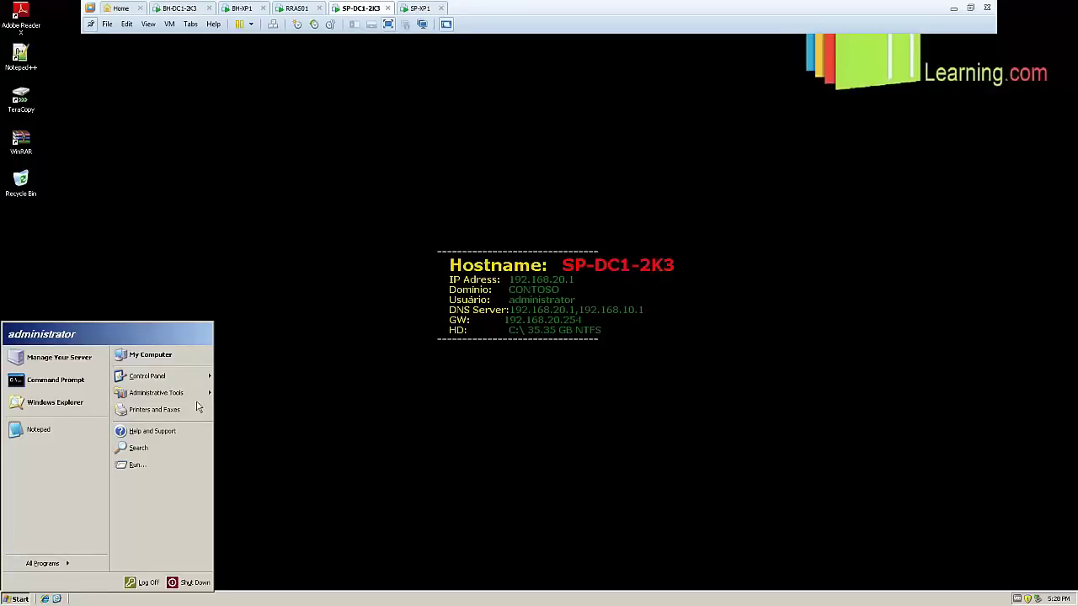
In Sites and Services, inspect SP-DC1-2K3's NTDS Settings connection from BH-DC1-2K3
mouse_move(199, 393)
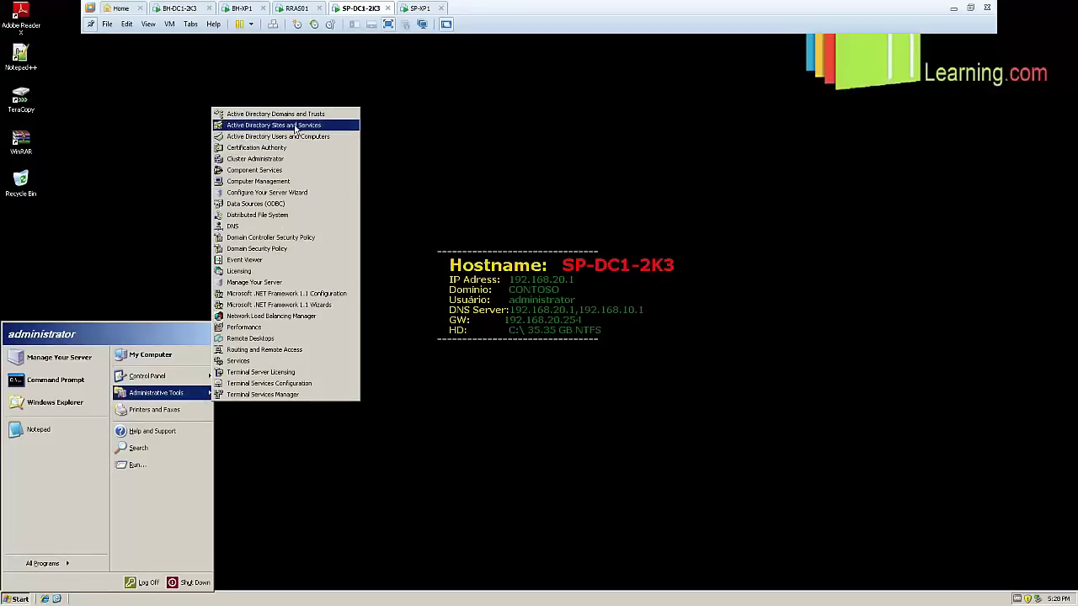
click(295, 128)
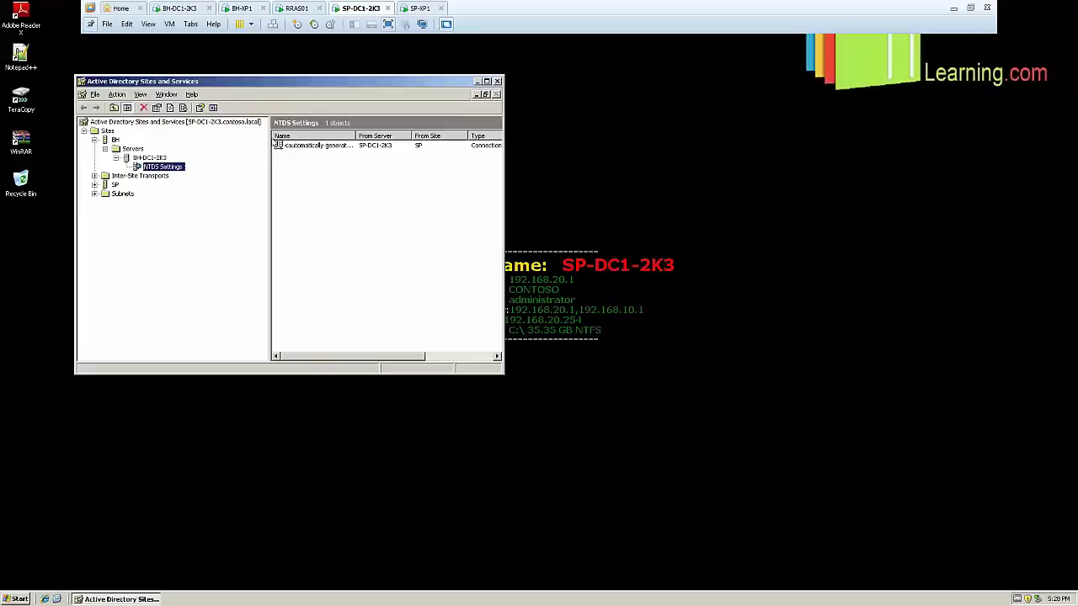
click(95, 184)
click(132, 193)
click(105, 194)
click(150, 203)
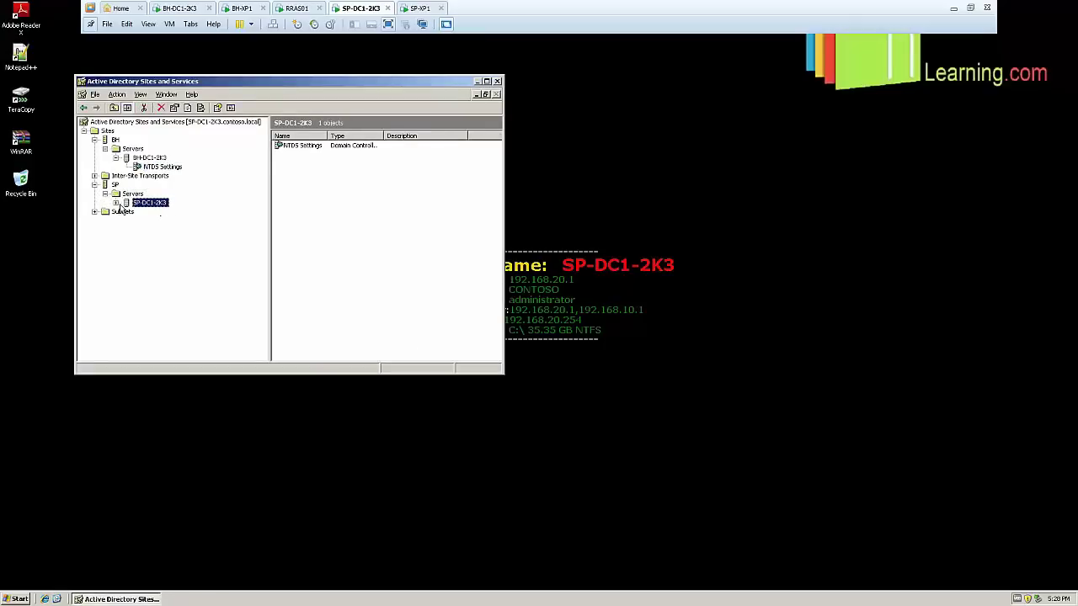
click(115, 203)
click(164, 212)
right_click(173, 210)
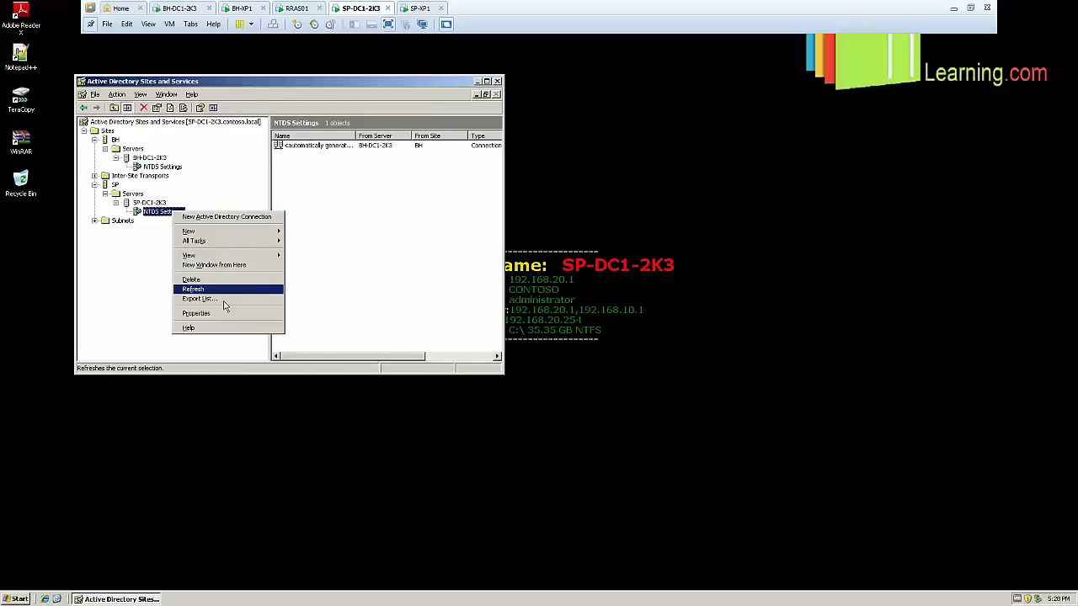
click(196, 314)
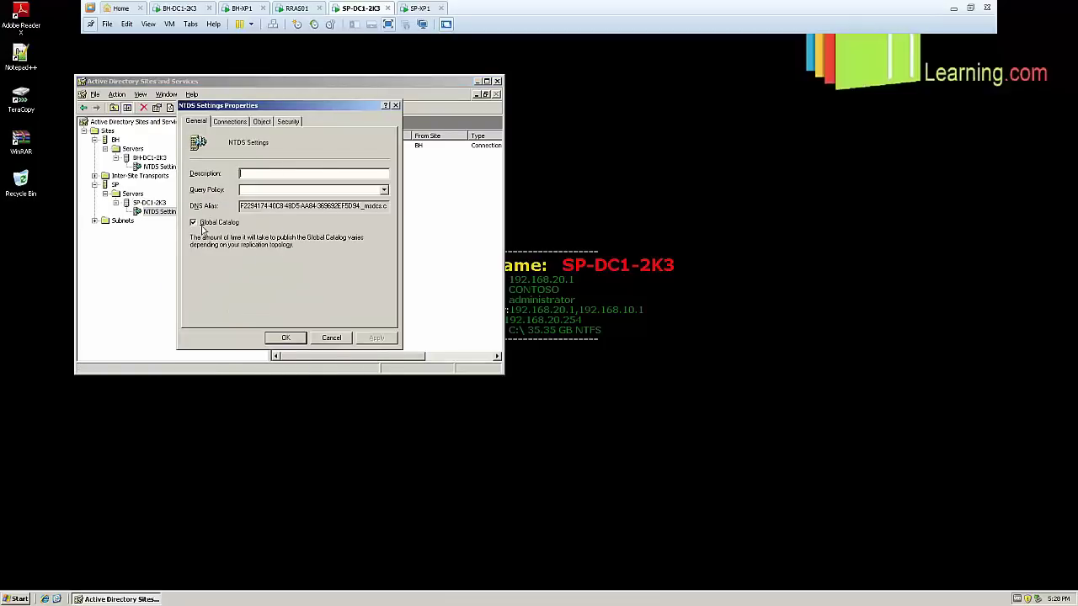
click(325, 338)
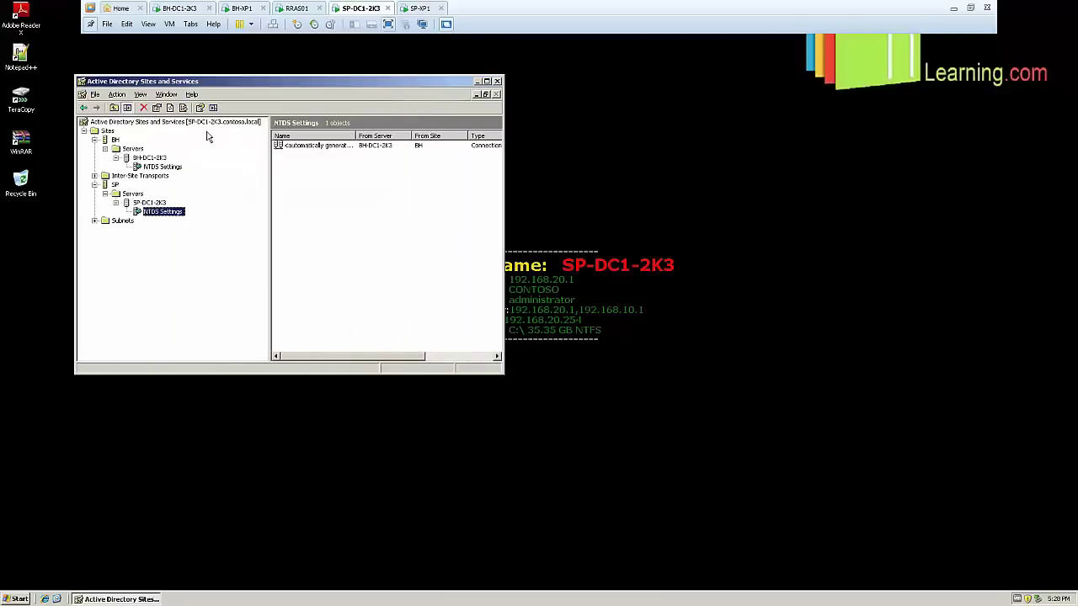
Review subnets 192.168.10.0/24 and 192.168.20.0/24, then close the console
click(210, 126)
click(95, 221)
click(141, 240)
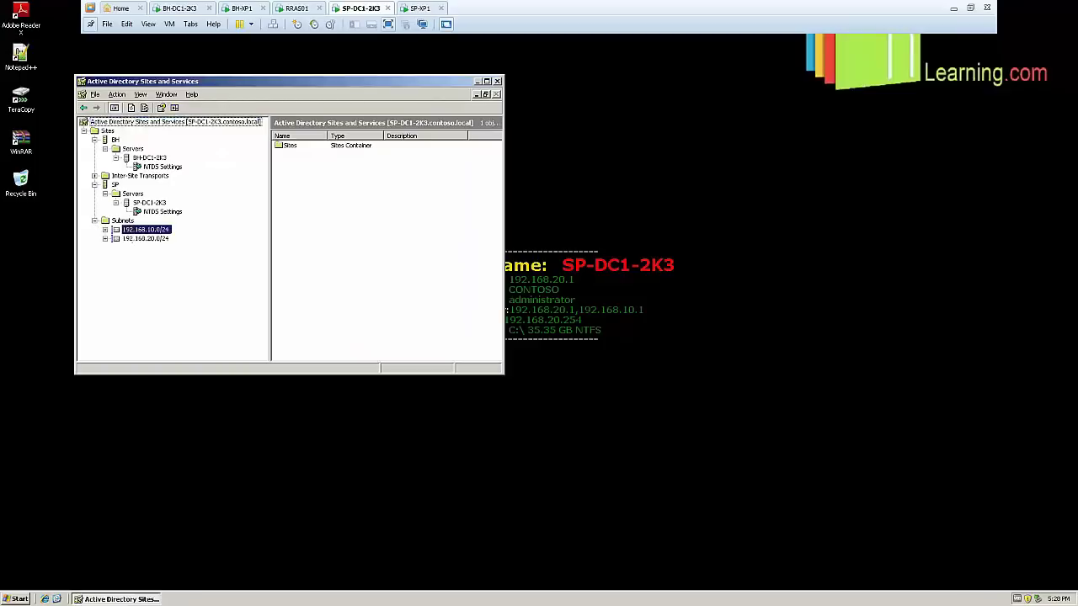
click(217, 125)
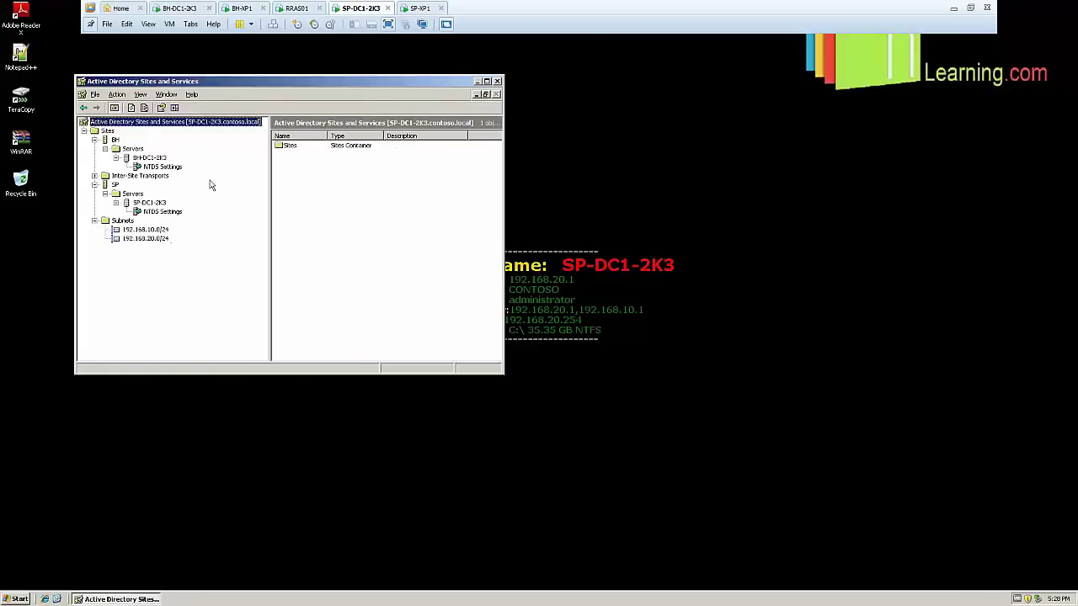
click(165, 230)
click(151, 239)
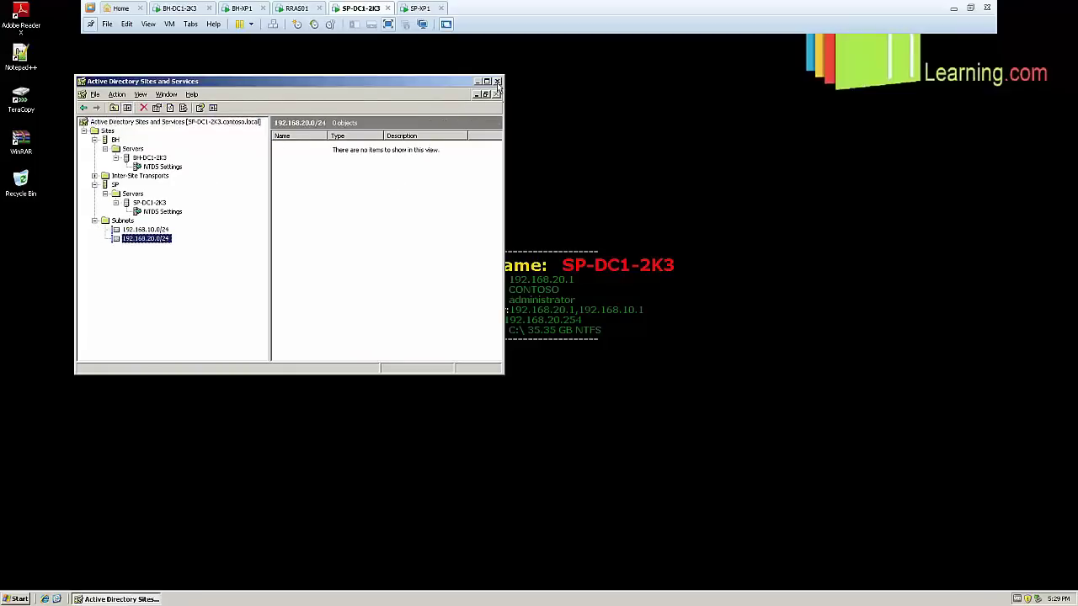
click(497, 81)
Log on to SP-XP1 with the CONTOSO domain account via Send Ctrl+Alt+Del
click(418, 8)
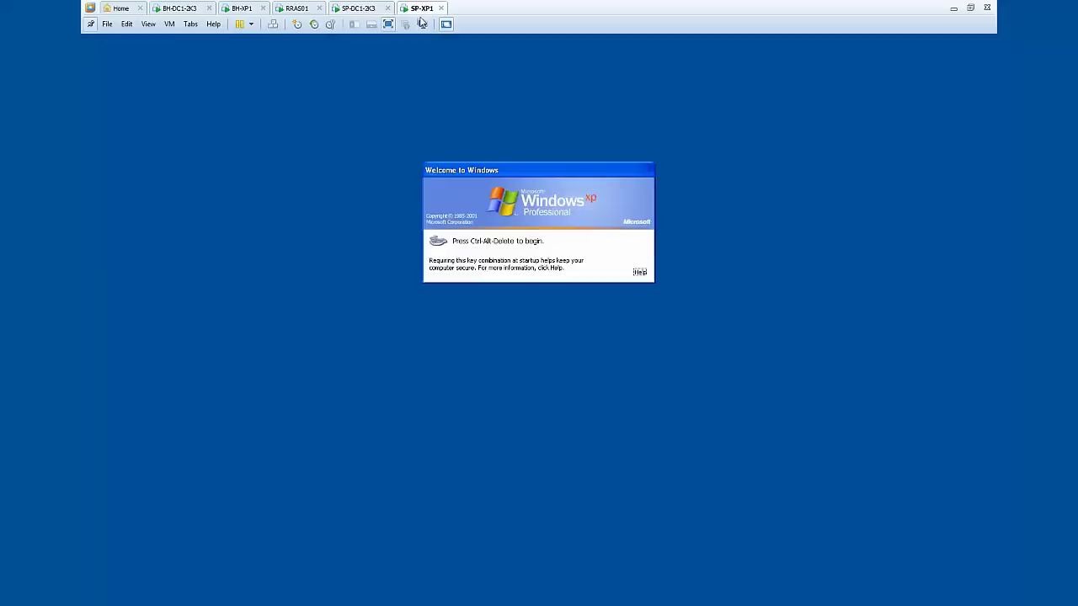
click(169, 24)
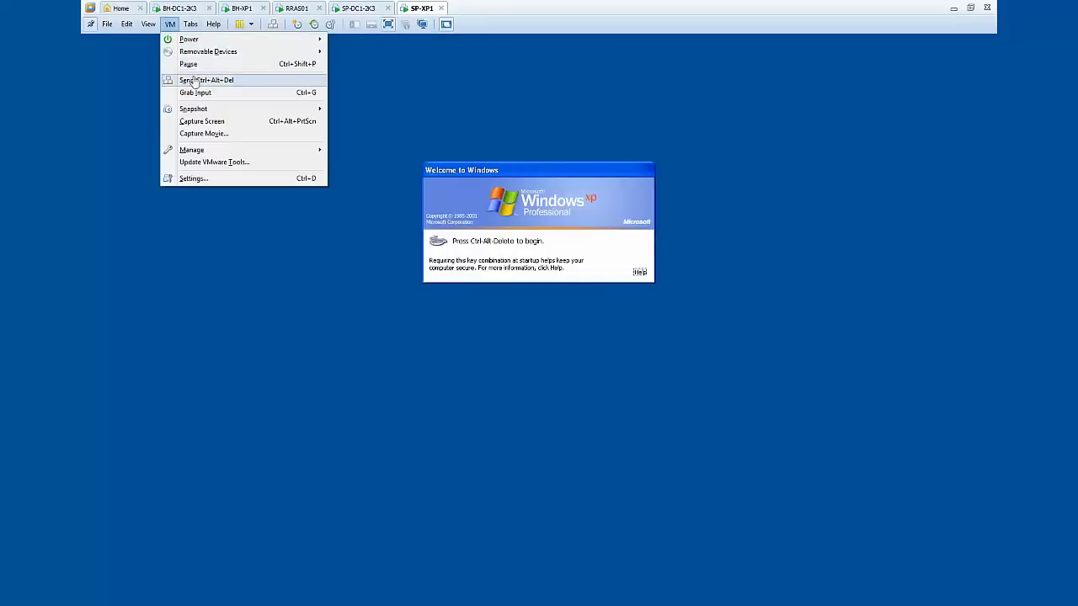
click(190, 80)
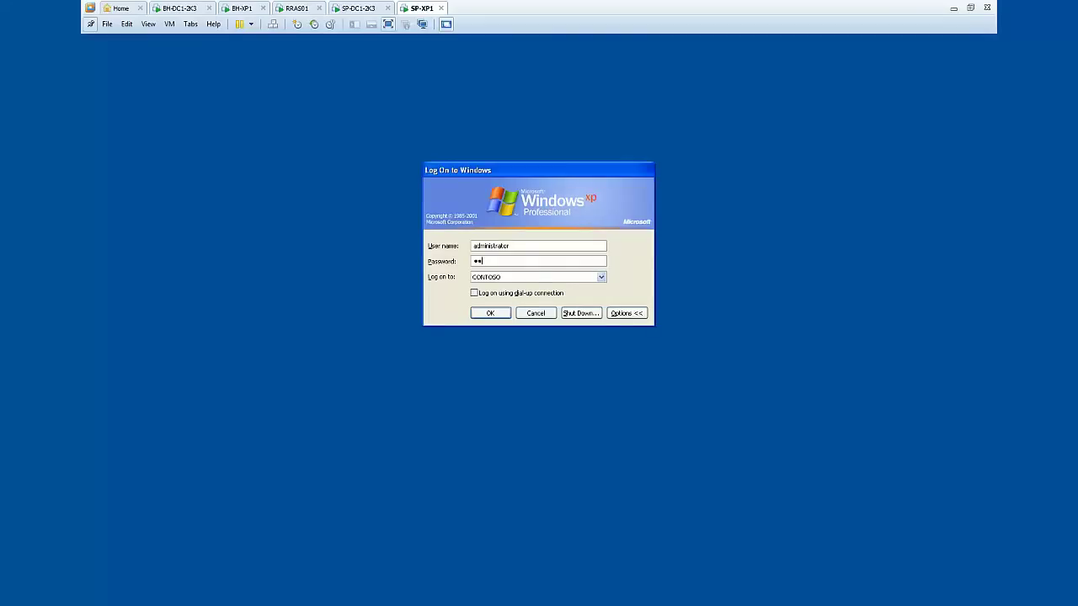
key(Return)
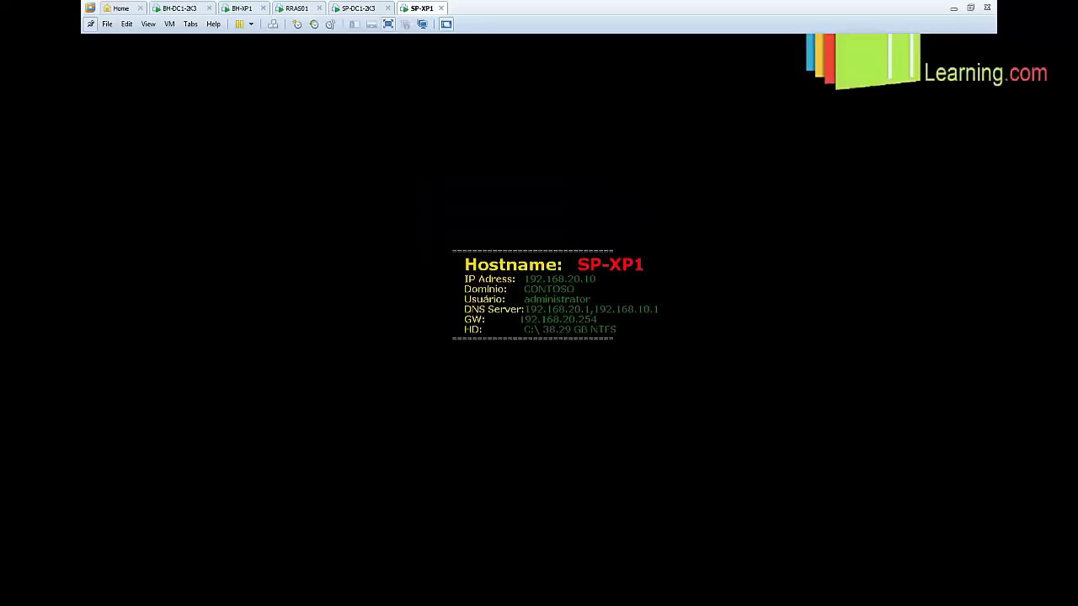
click(358, 8)
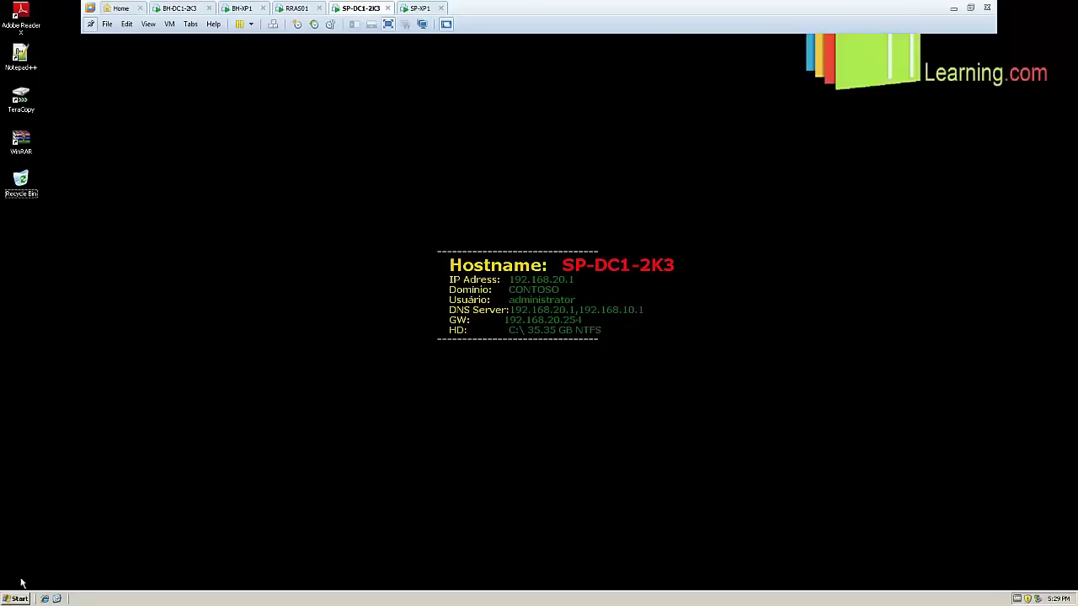
click(18, 598)
click(177, 354)
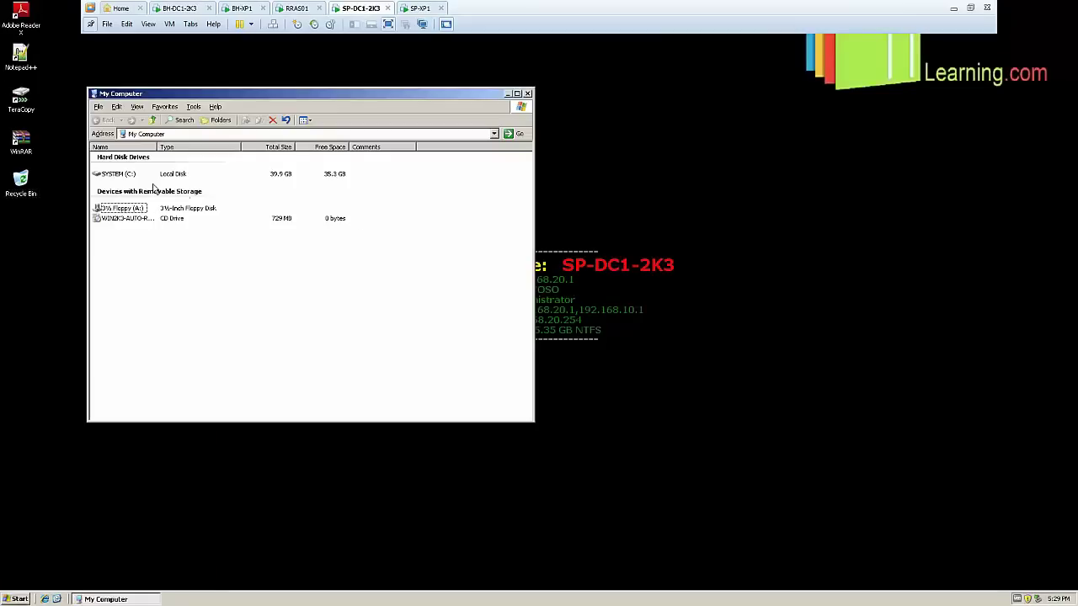
double_click(127, 174)
click(118, 204)
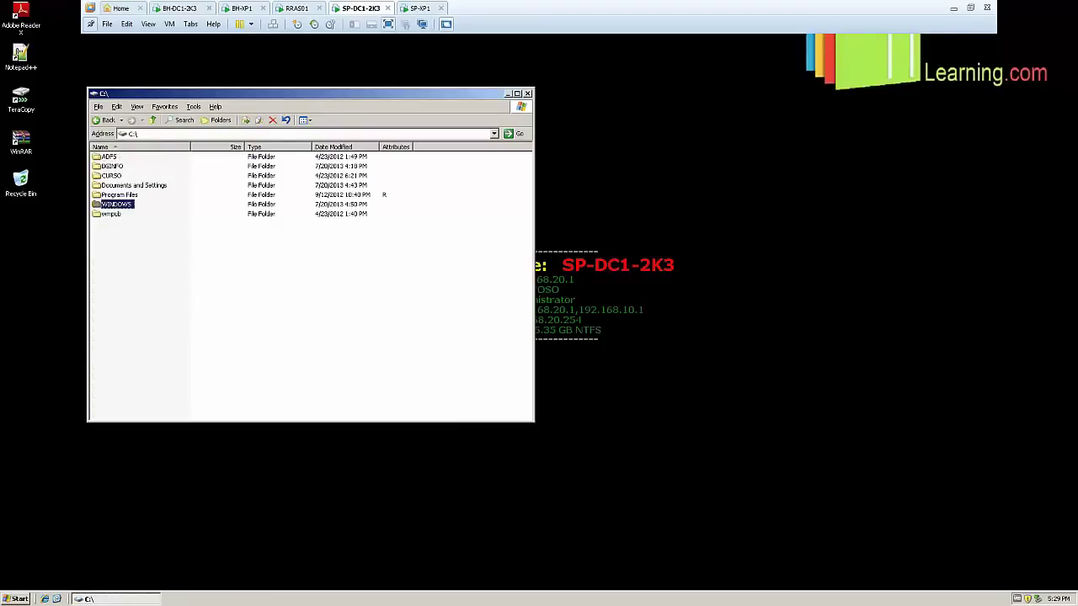
double_click(117, 205)
scroll(135, 292, down, 8)
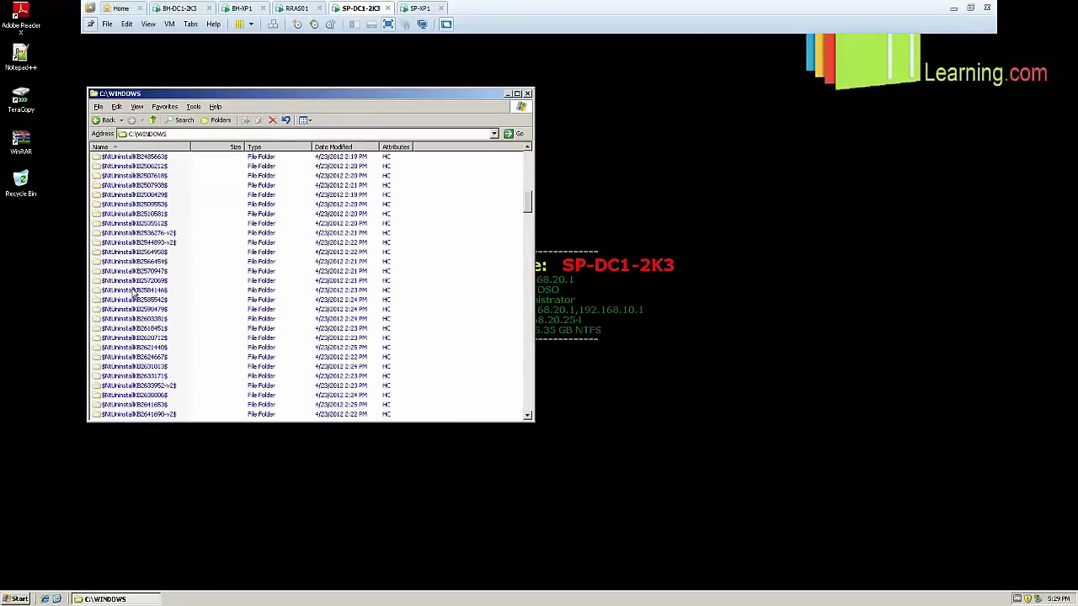
scroll(133, 292, down, 5)
double_click(117, 373)
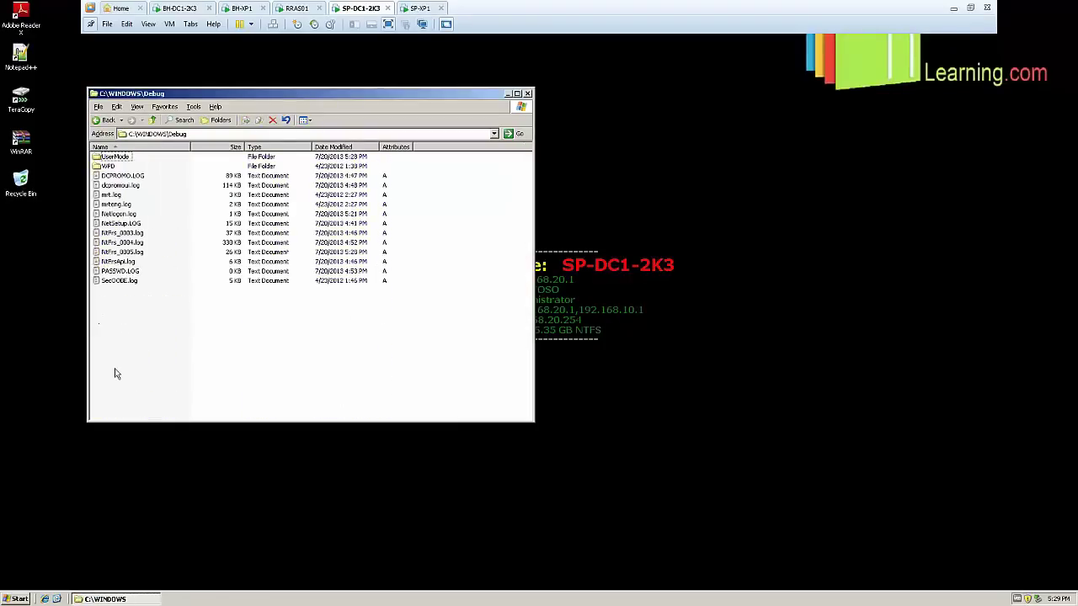
double_click(118, 214)
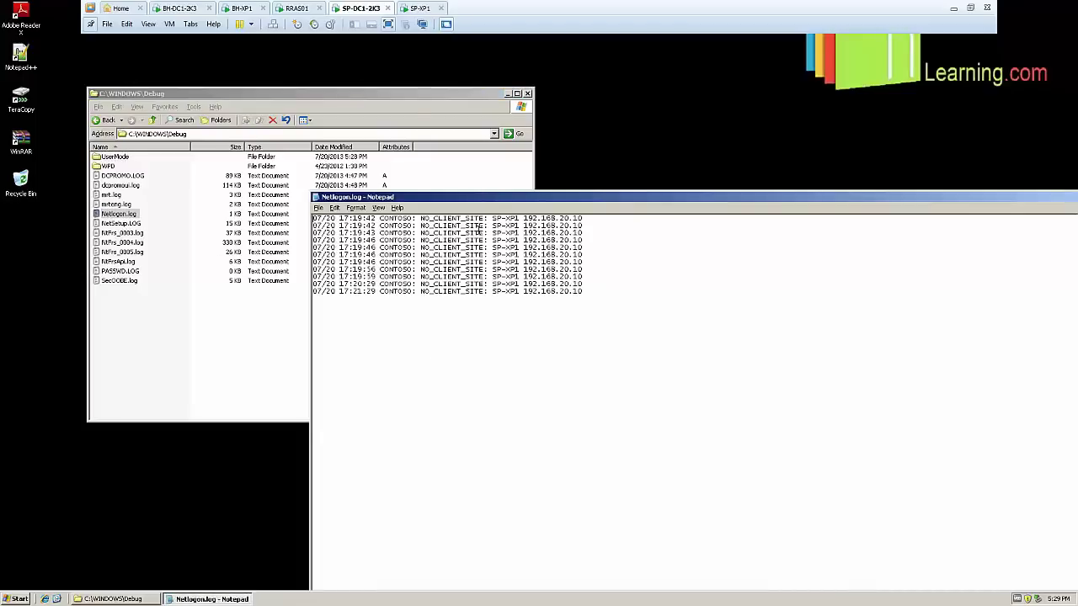
drag(495, 199, 322, 100)
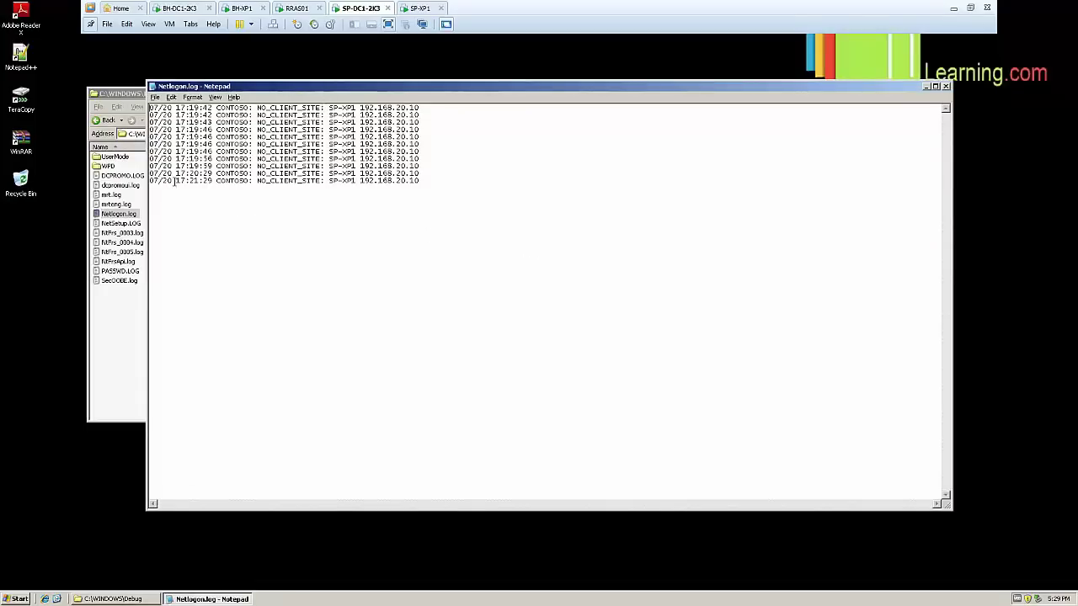
drag(174, 181, 217, 181)
click(475, 190)
drag(444, 176, 421, 107)
click(523, 169)
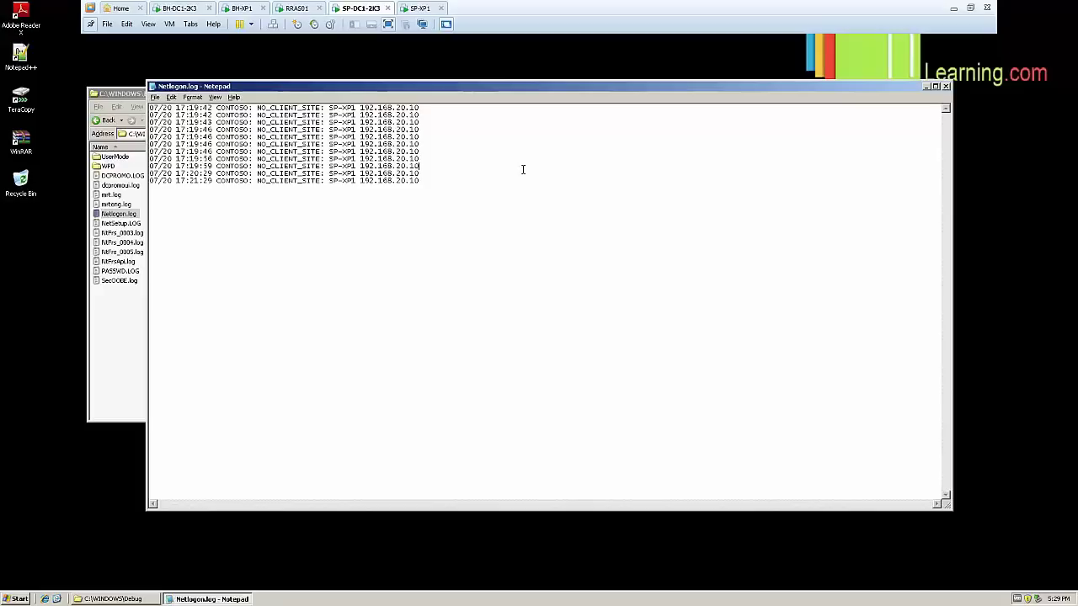
click(946, 87)
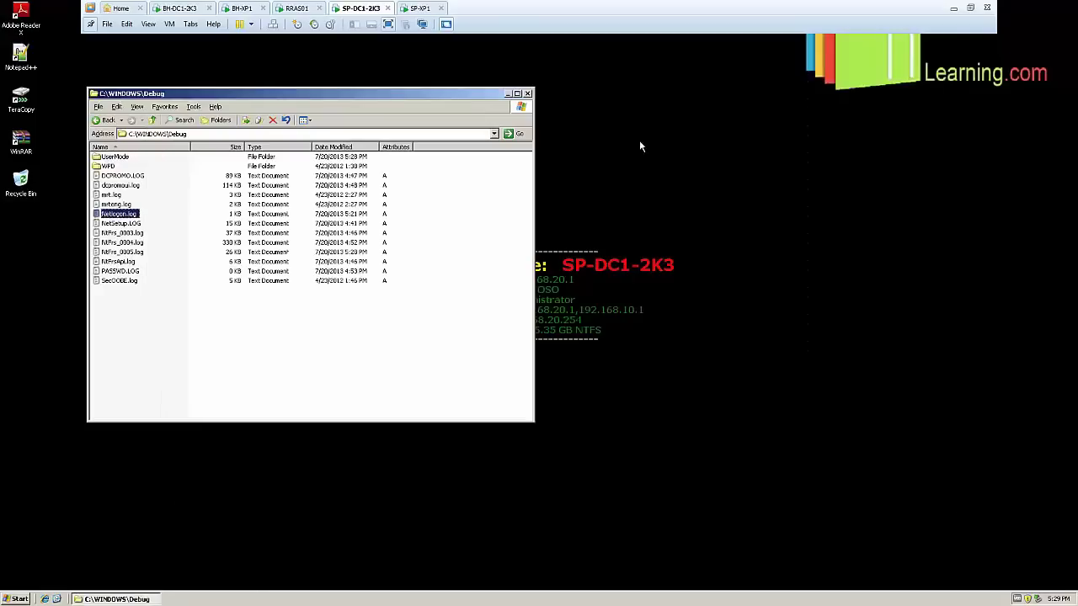
click(528, 93)
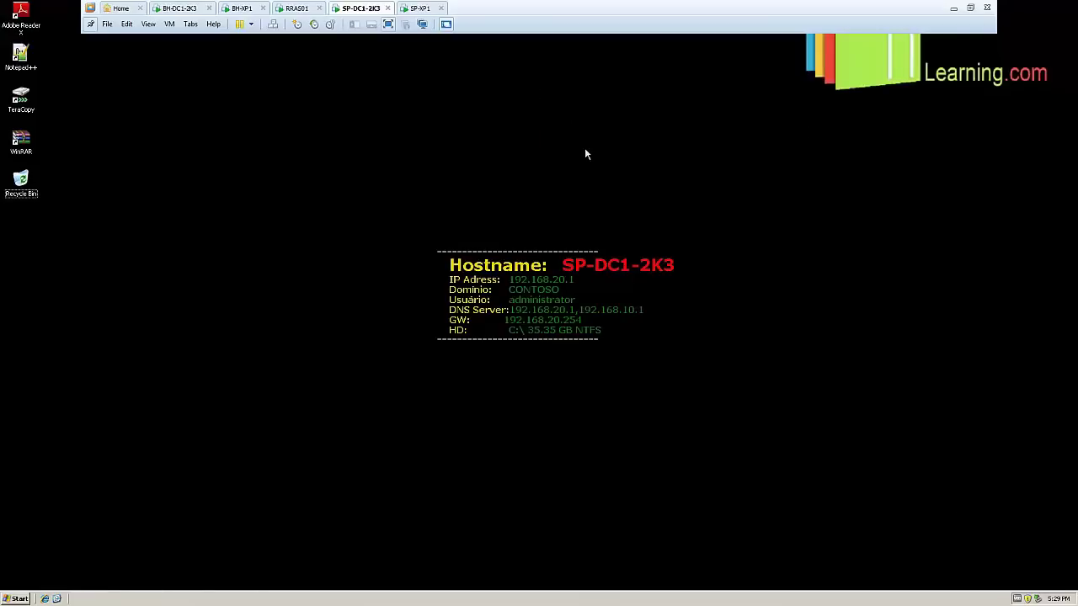
click(421, 8)
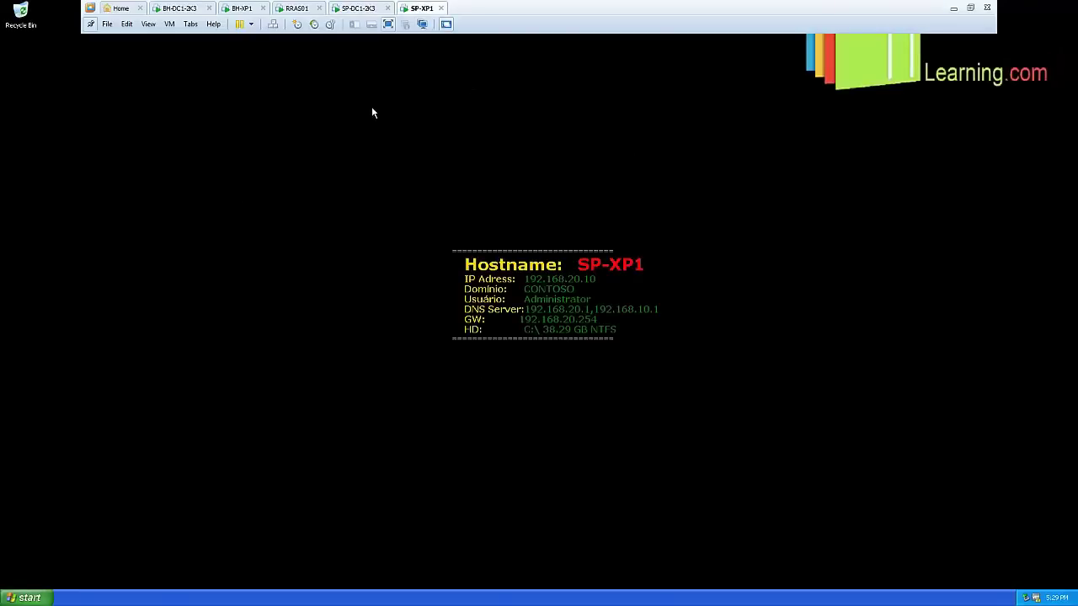
click(361, 8)
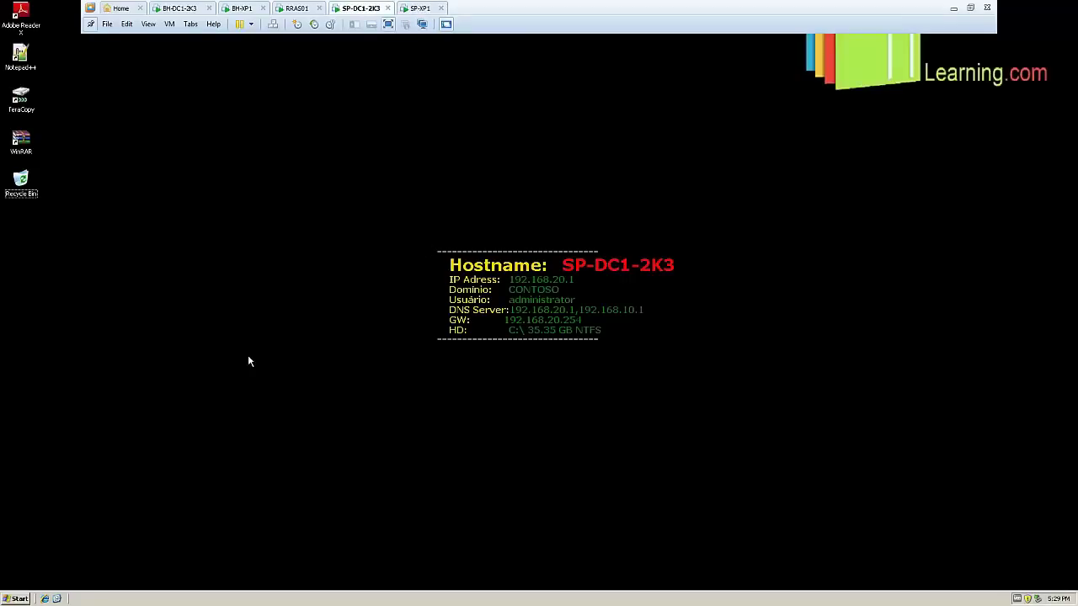
Open Active Directory Users and Computers and start a new user in SP > USERS
click(21, 599)
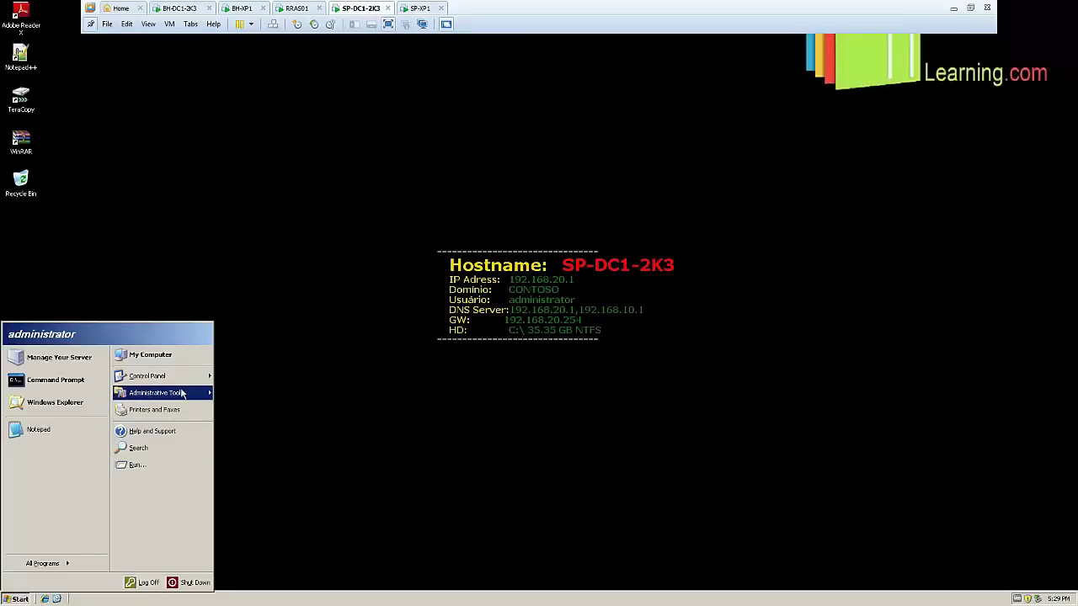
mouse_move(182, 393)
click(278, 136)
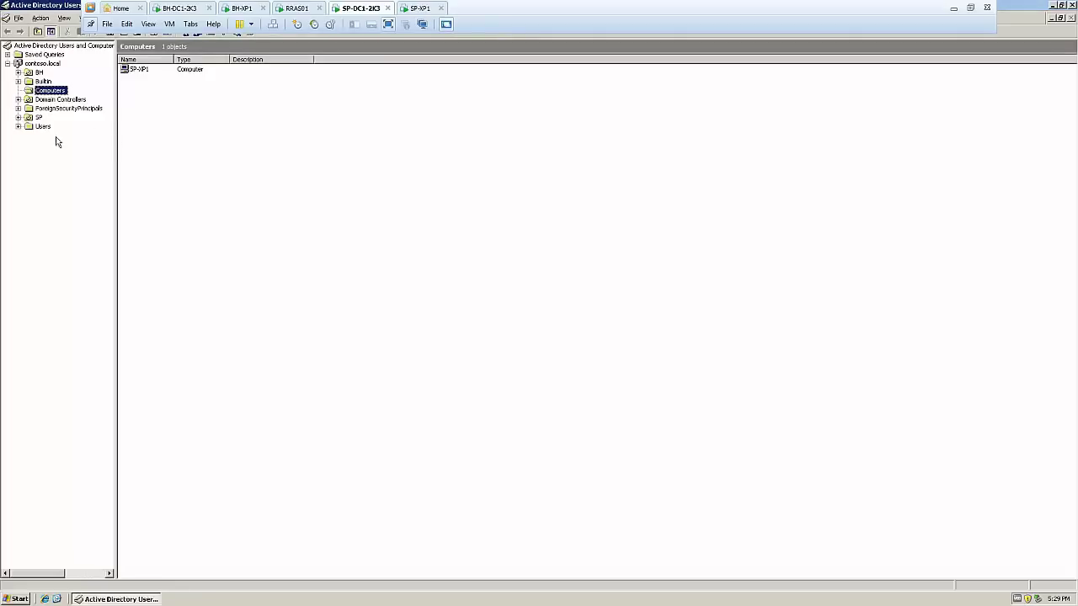
click(18, 118)
click(56, 172)
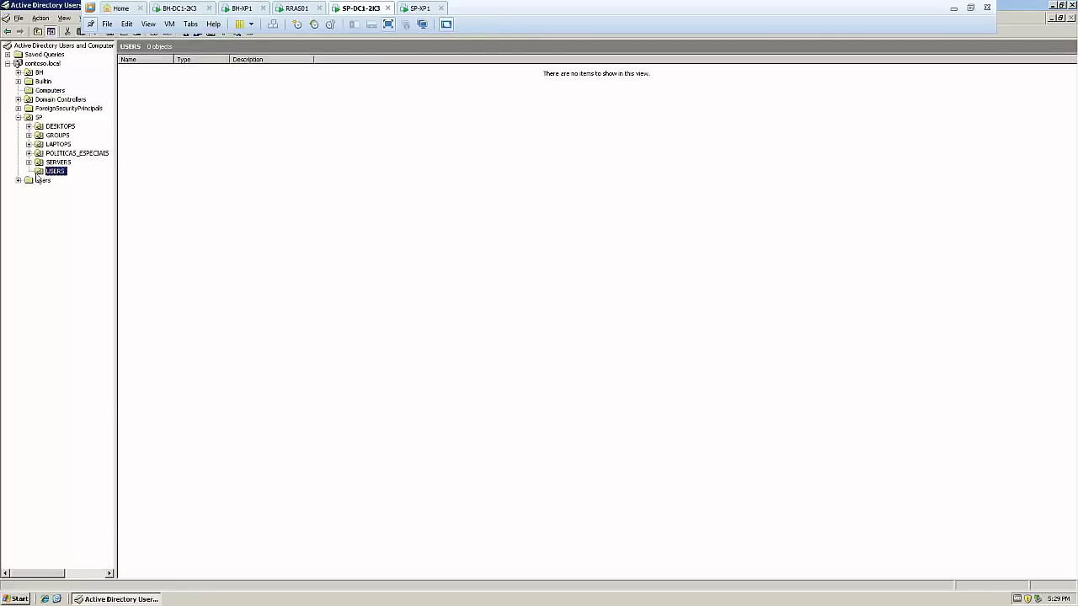
right_click(49, 172)
mouse_move(109, 212)
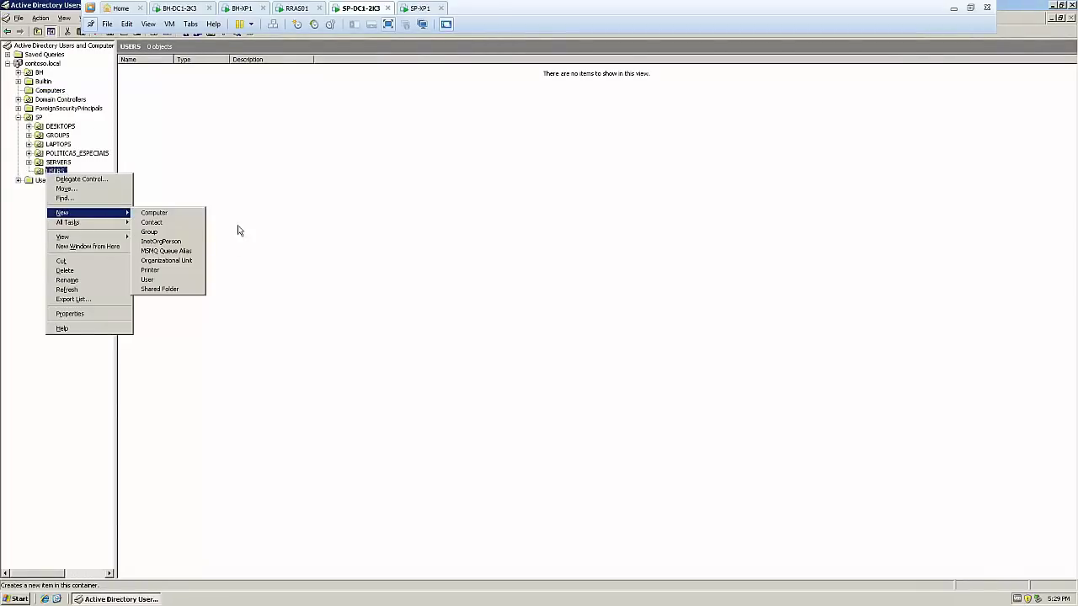
click(164, 271)
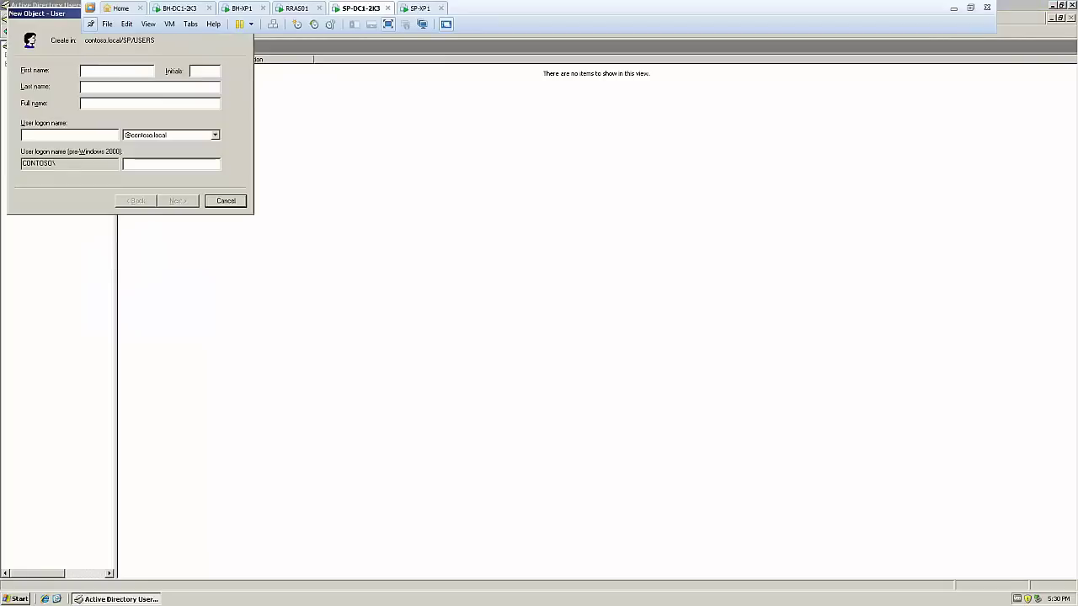
Enter the user's logon name; make the password unchangeable and never expiring, then finish
text(Leonardo)
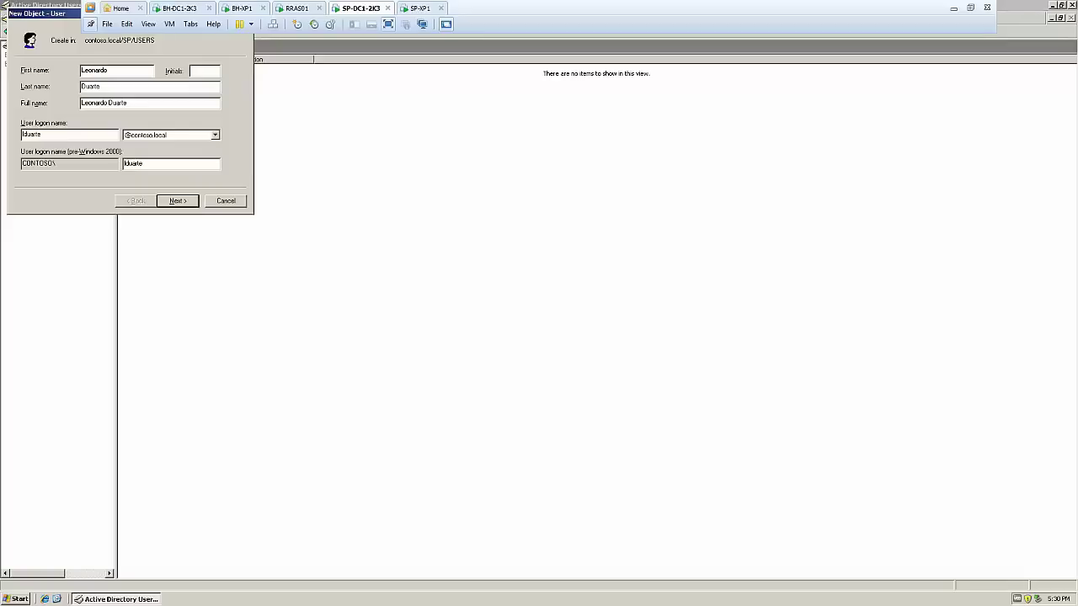
click(186, 203)
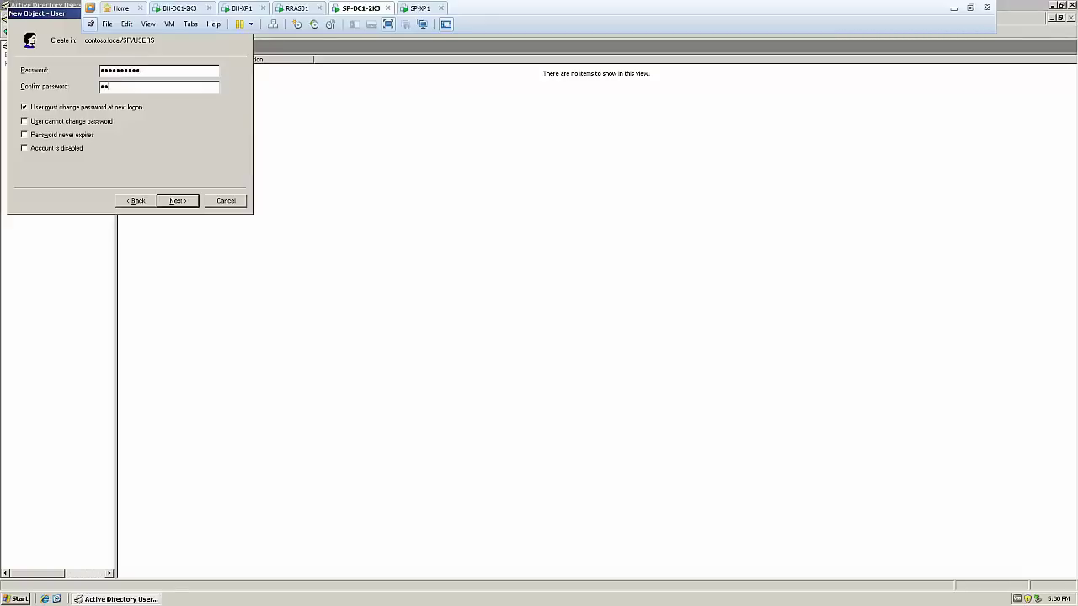
click(25, 108)
click(27, 122)
click(25, 136)
click(187, 204)
click(187, 204)
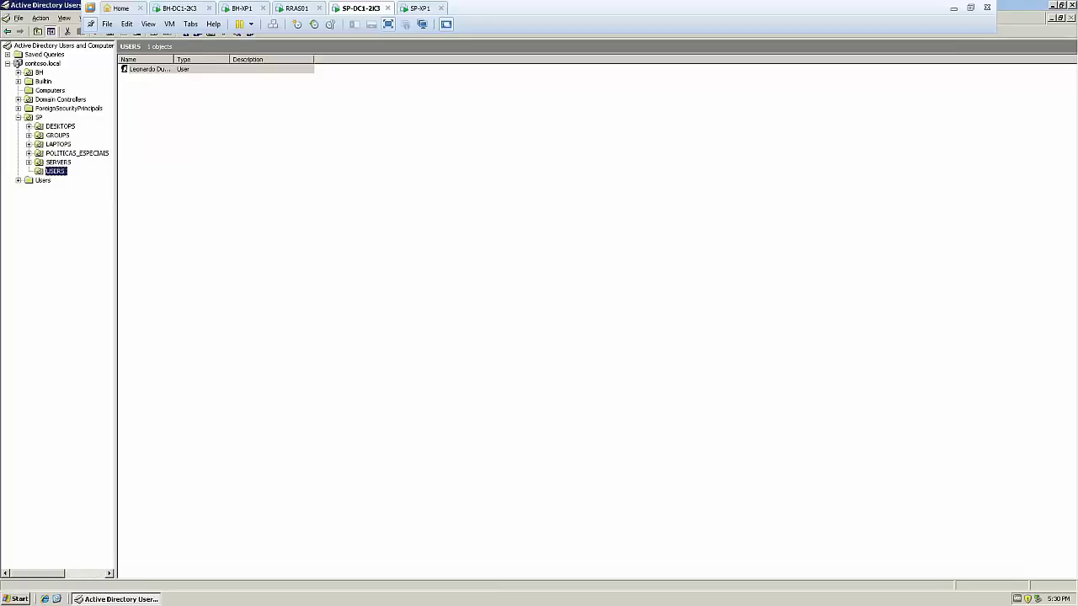
click(140, 71)
click(233, 135)
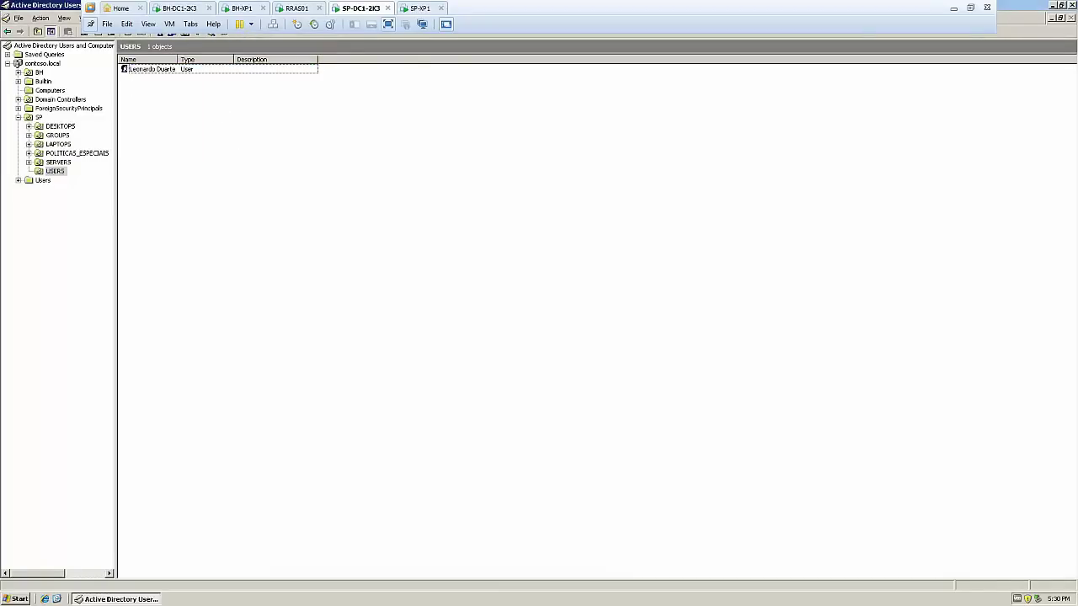
On BH-DC1-2K3, open Users and Computers and confirm SP's USERS OU shows 0 objects
click(192, 9)
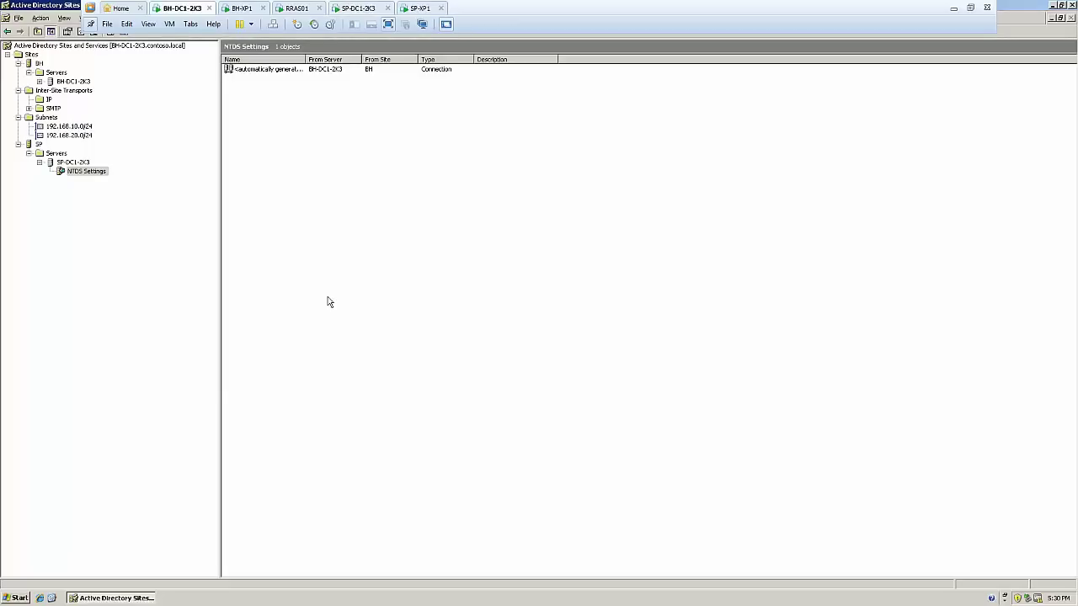
click(1071, 6)
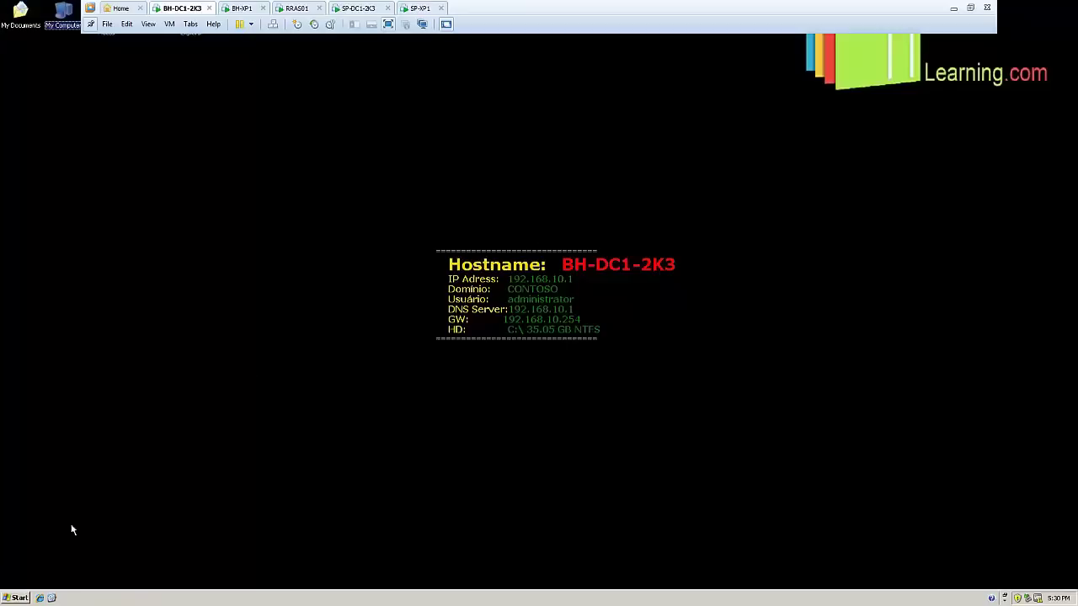
click(19, 599)
mouse_move(59, 450)
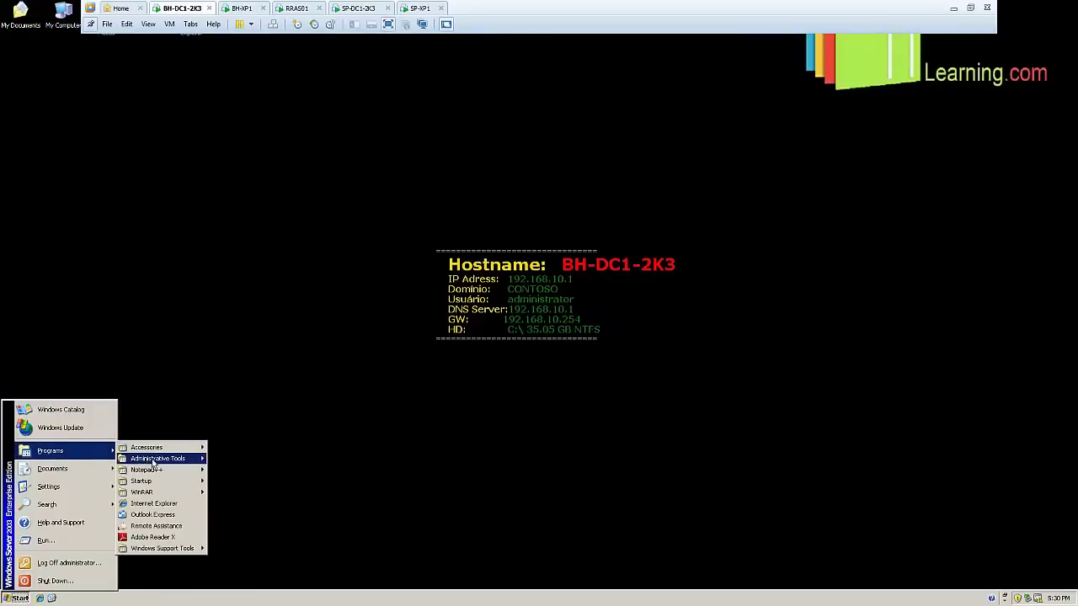
mouse_move(160, 458)
click(316, 168)
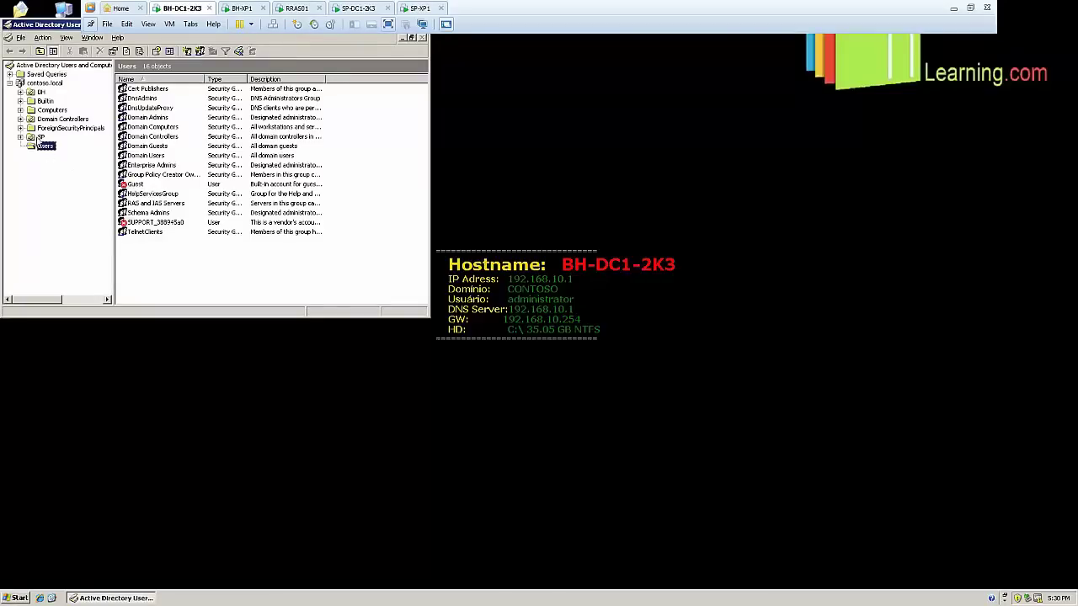
click(21, 136)
click(52, 192)
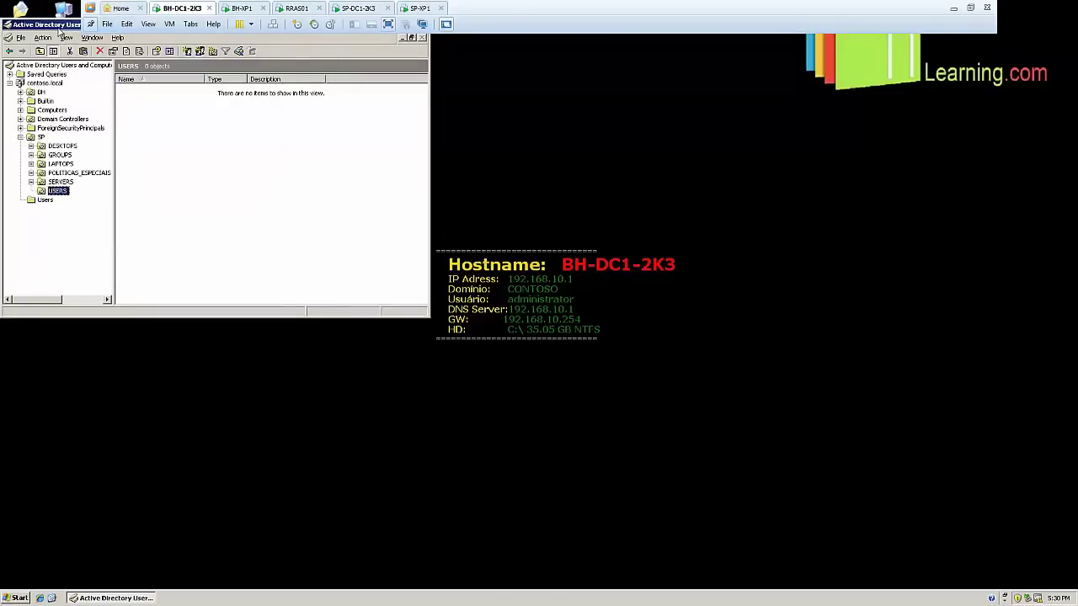
double_click(59, 25)
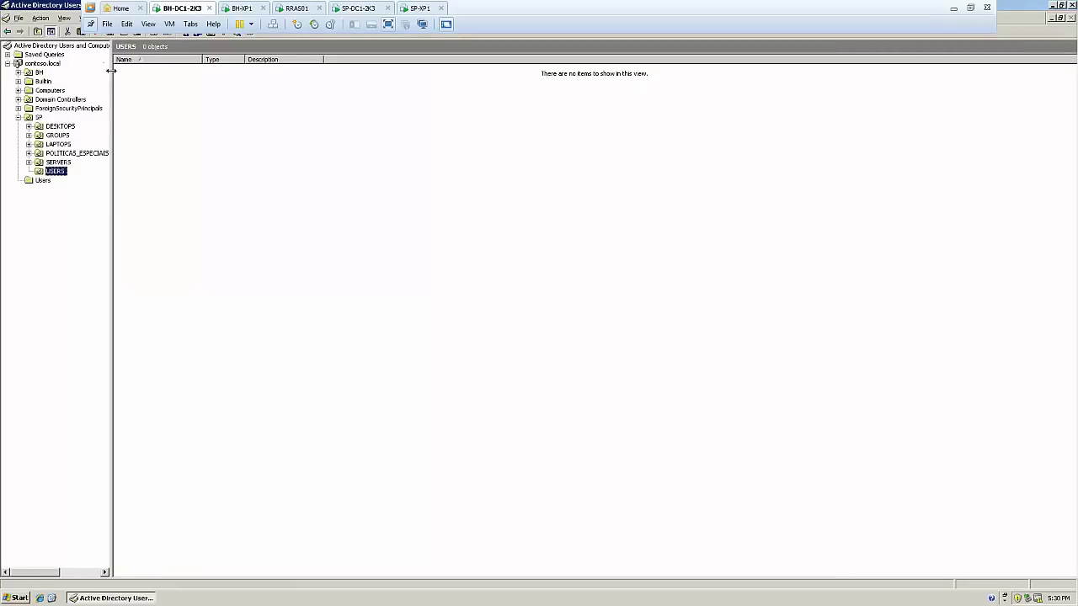
drag(110, 71, 197, 72)
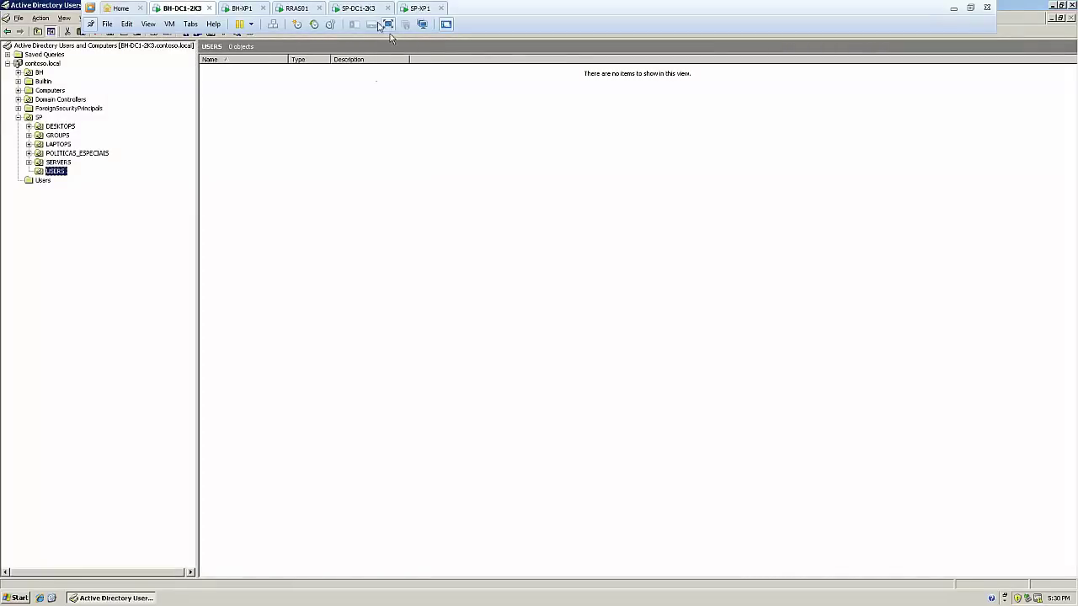
click(370, 9)
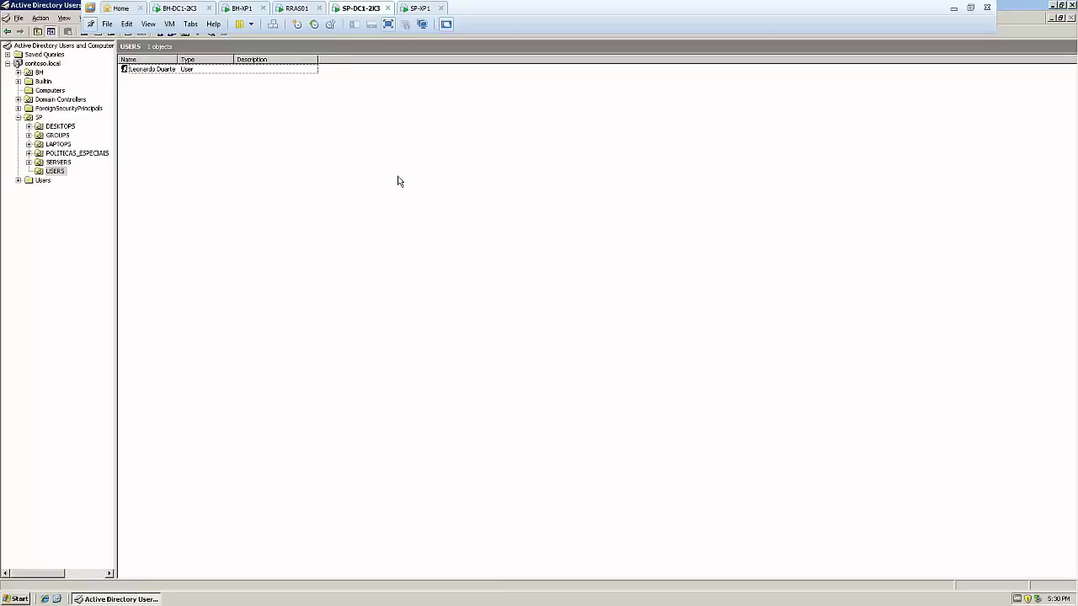
In Sites and Services, navigate to SP > Servers > SP-DC1-2K3 > NTDS Settings
click(23, 599)
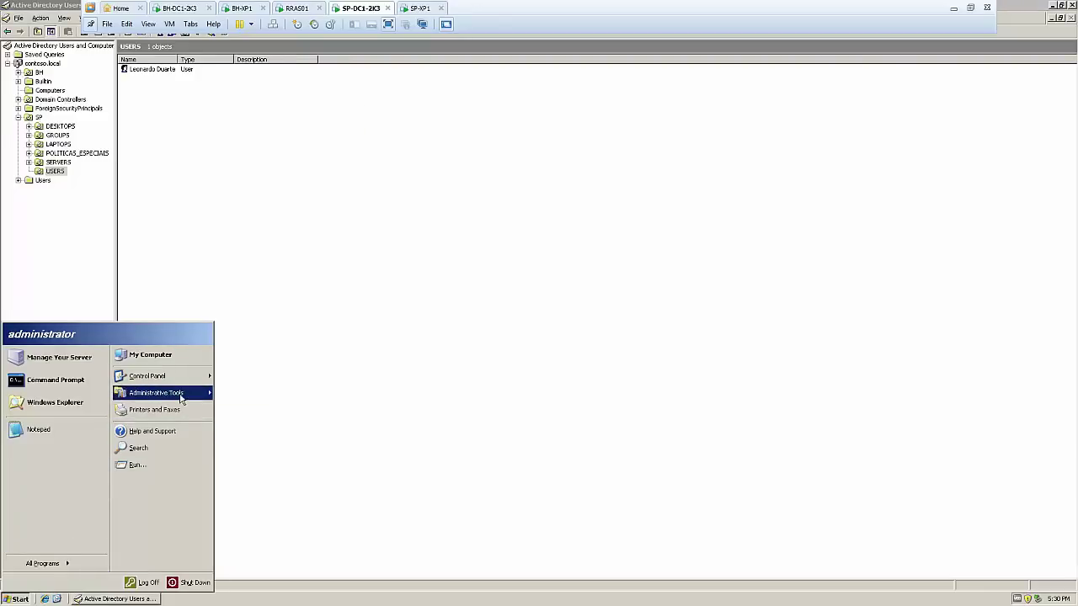
mouse_move(168, 392)
click(303, 126)
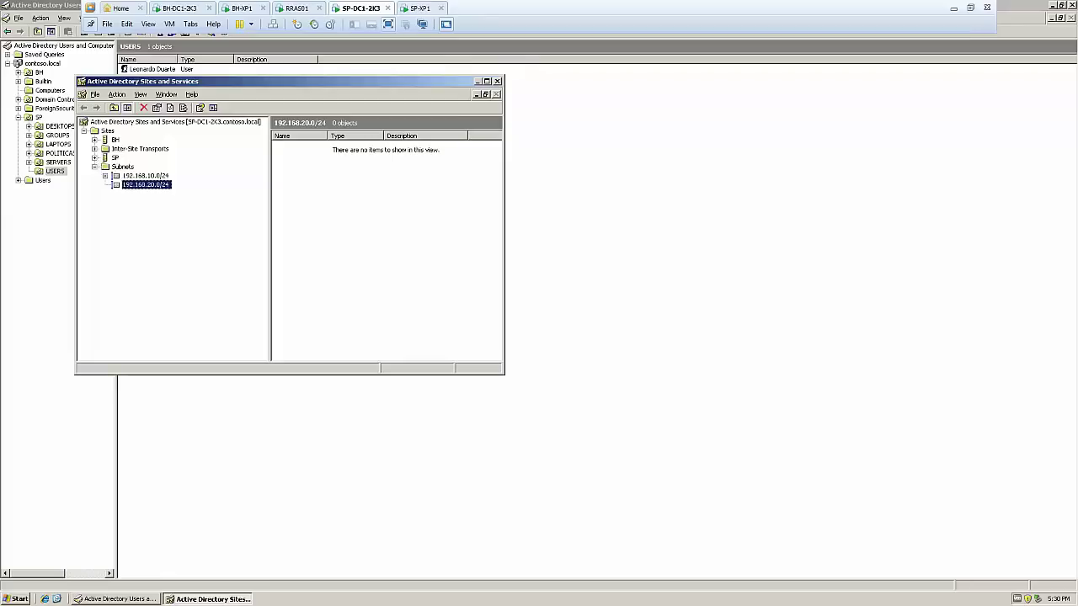
click(94, 158)
click(115, 166)
click(105, 167)
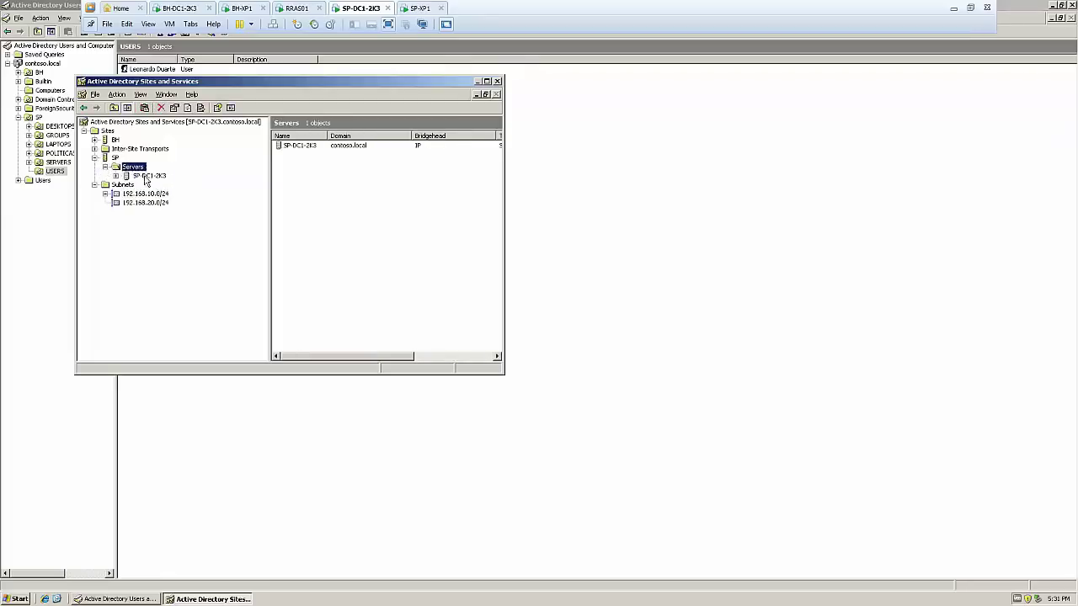
click(143, 175)
click(125, 175)
click(164, 185)
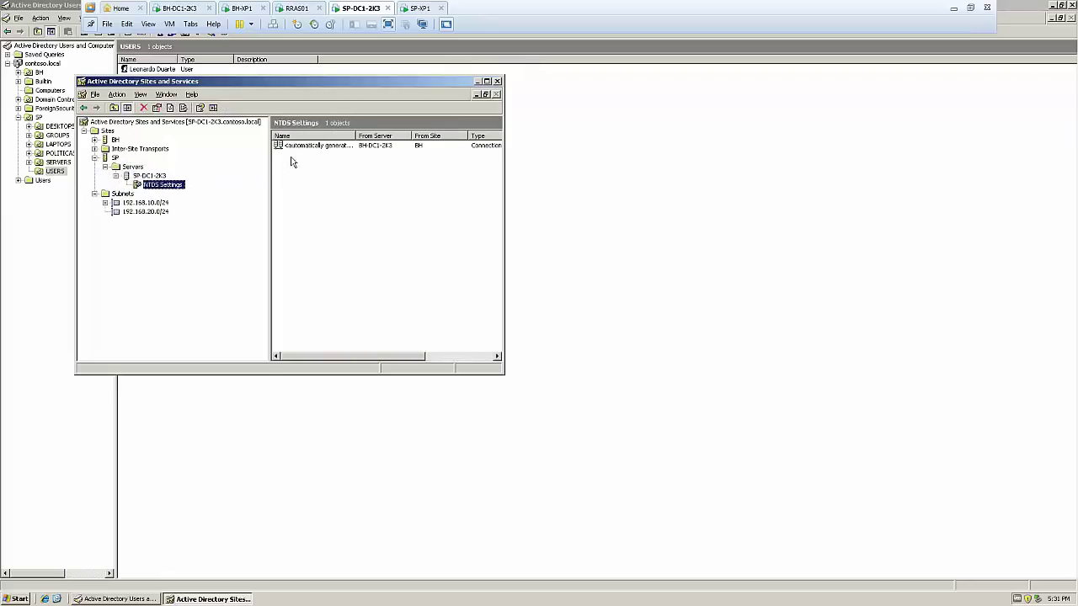
Run Replicate Now on the connection from BH-DC1-2K3 and acknowledge the notice
right_click(306, 145)
click(357, 137)
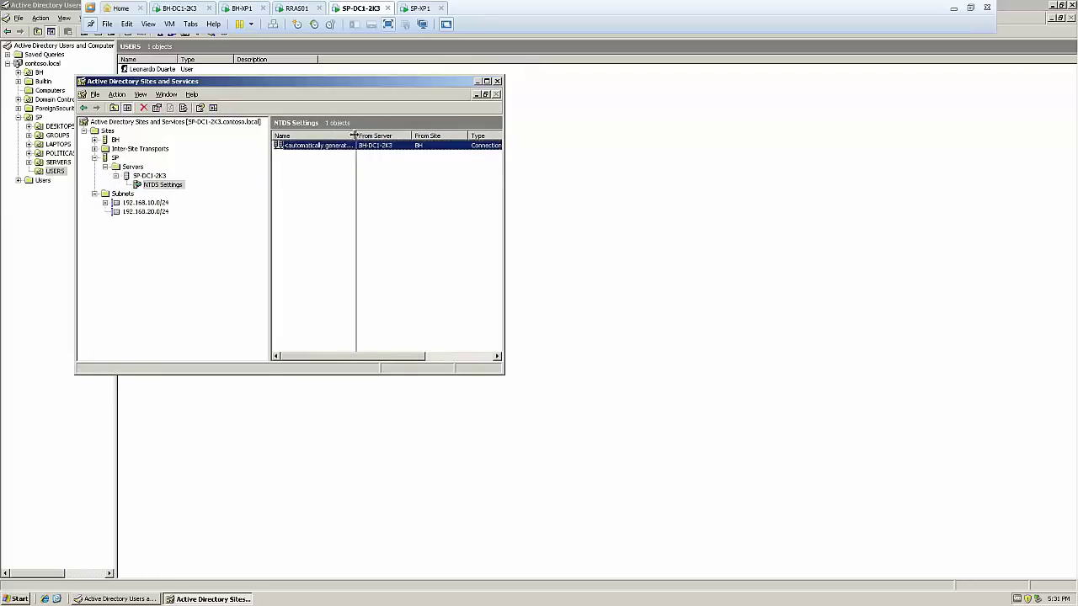
drag(357, 136, 362, 136)
right_click(354, 146)
click(379, 159)
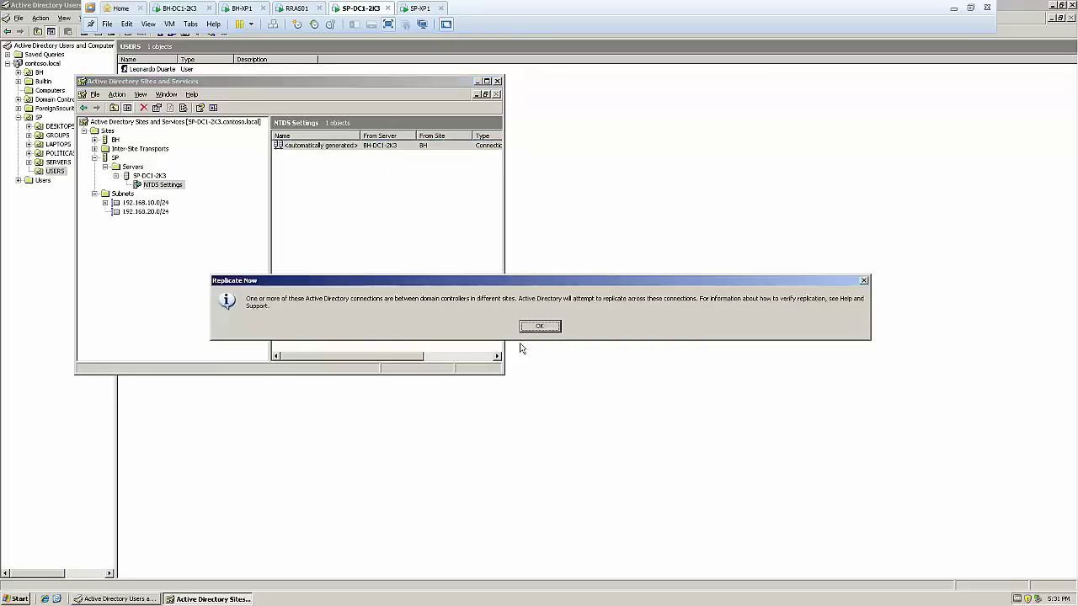
click(539, 327)
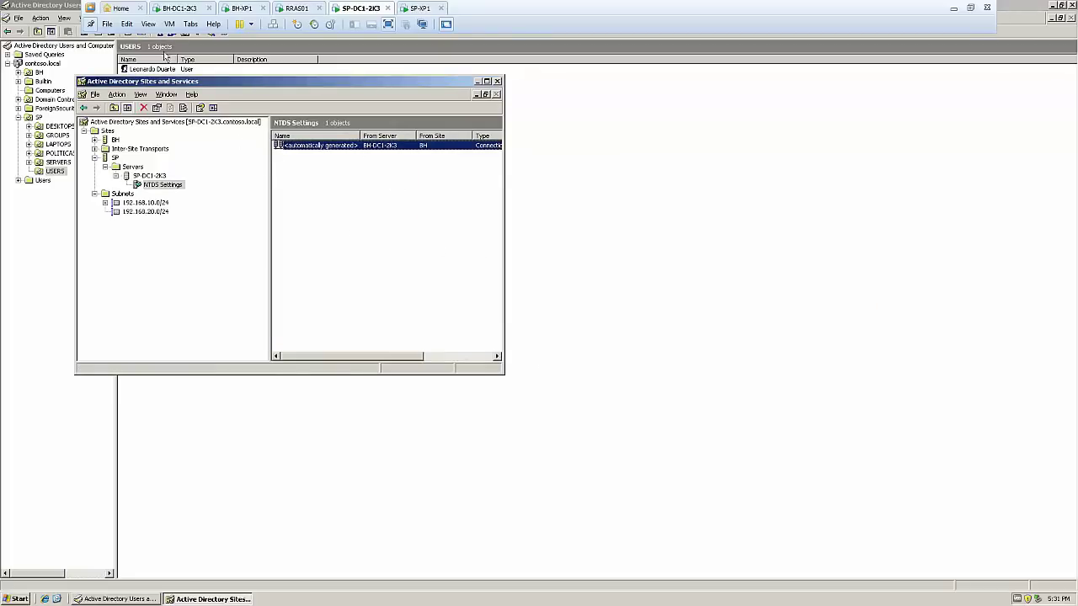
click(180, 10)
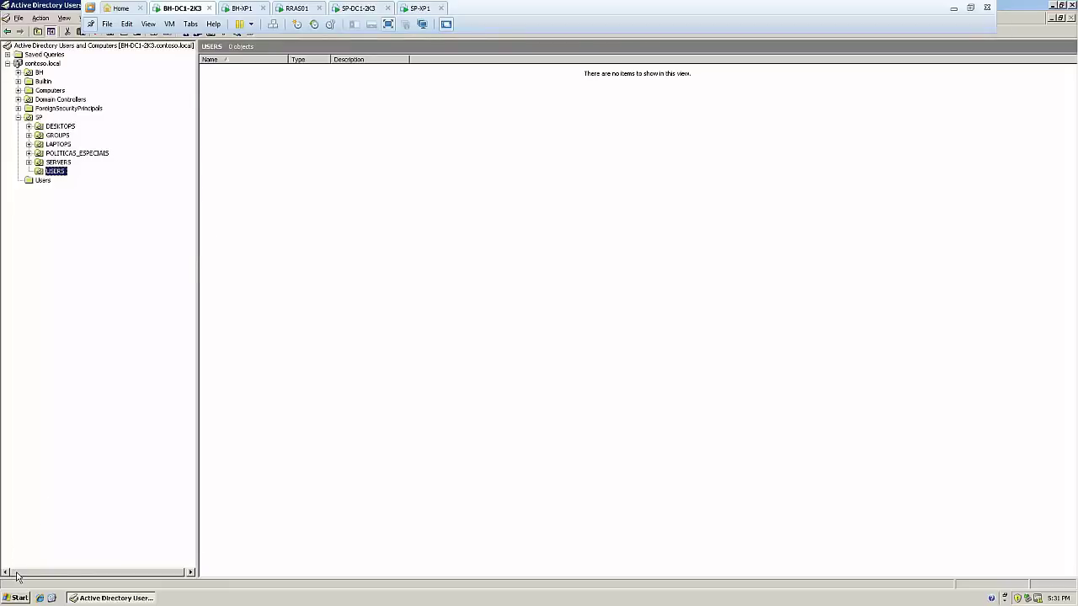
In Sites and Services, navigate to BH > Servers > BH-DC1-2K3 > NTDS Settings
click(18, 598)
mouse_move(53, 451)
mouse_move(140, 459)
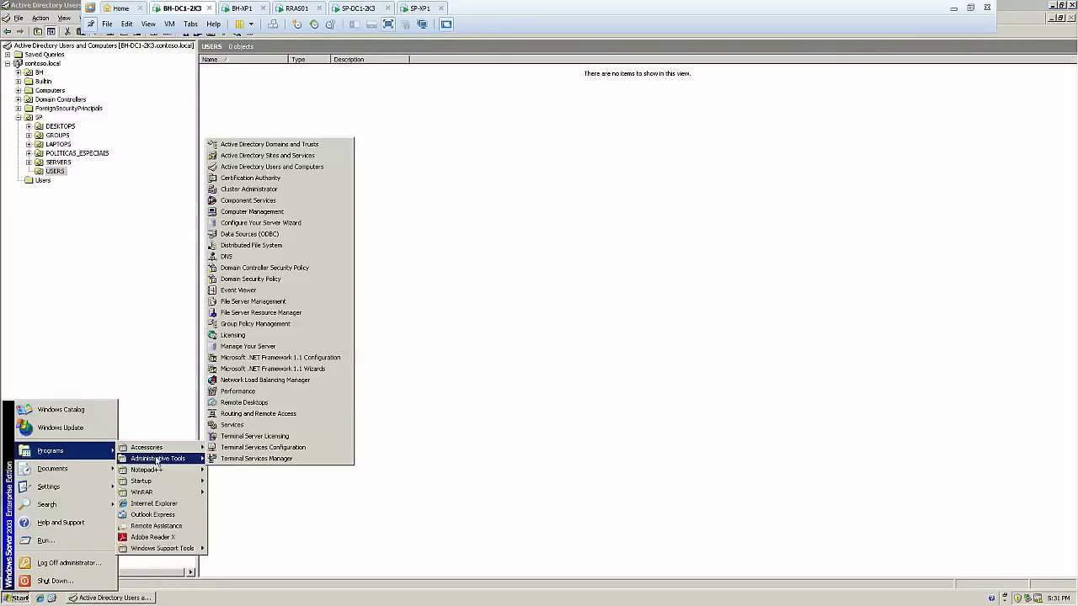
click(317, 161)
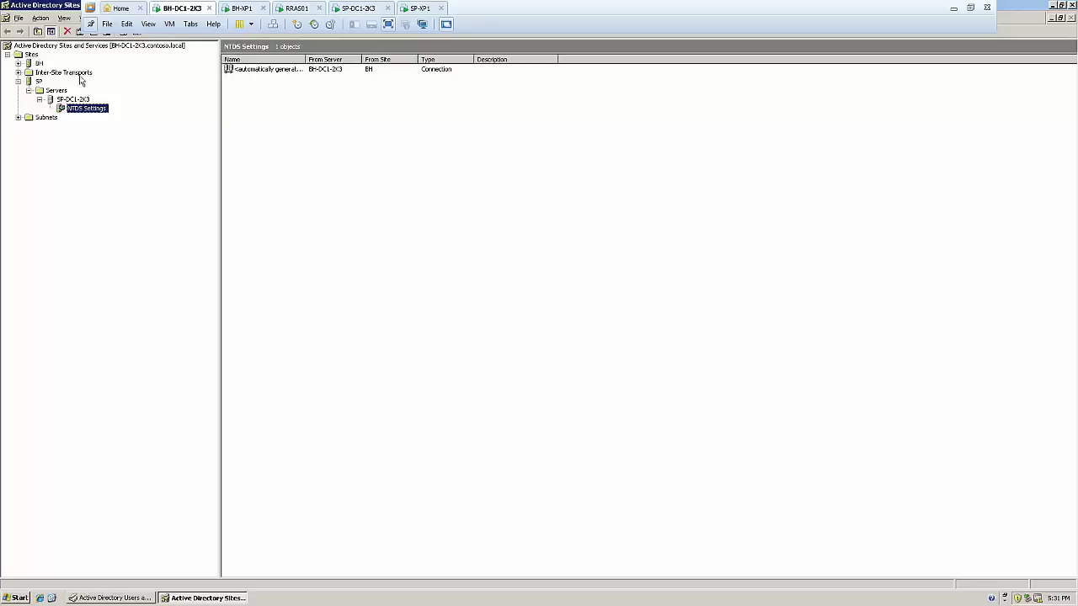
click(18, 63)
click(55, 74)
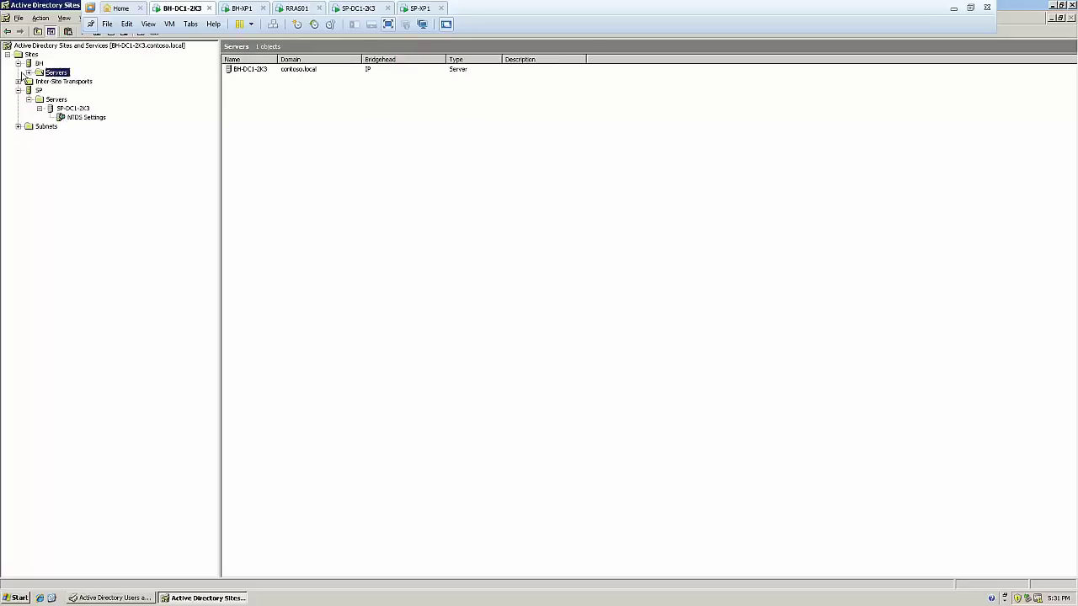
click(28, 73)
click(72, 82)
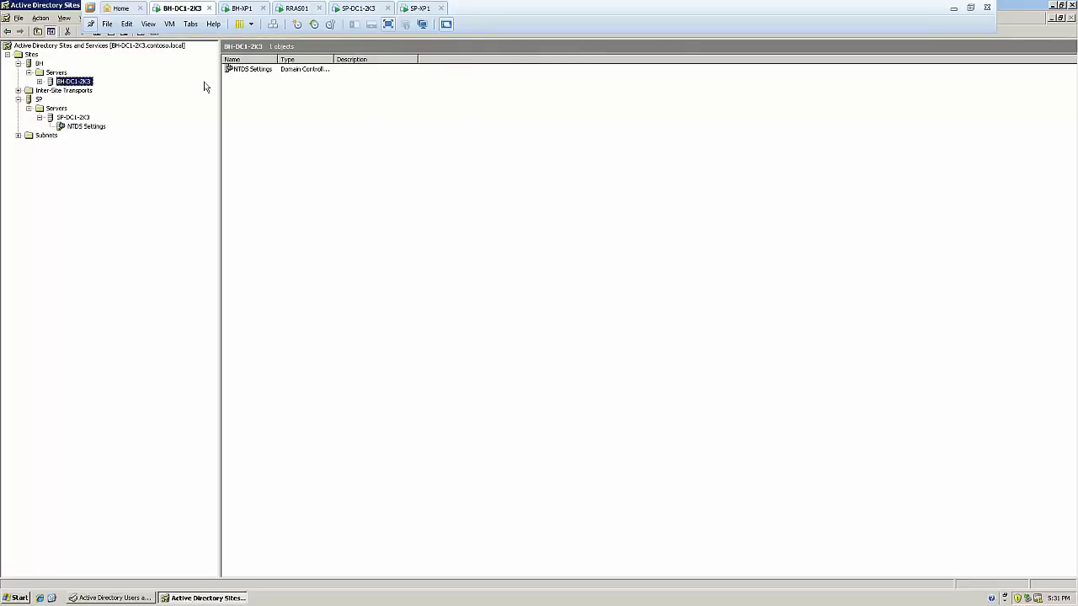
double_click(258, 72)
Run Replicate Now on the connection from SP-DC1-2K3, acknowledge, and close the console
right_click(269, 72)
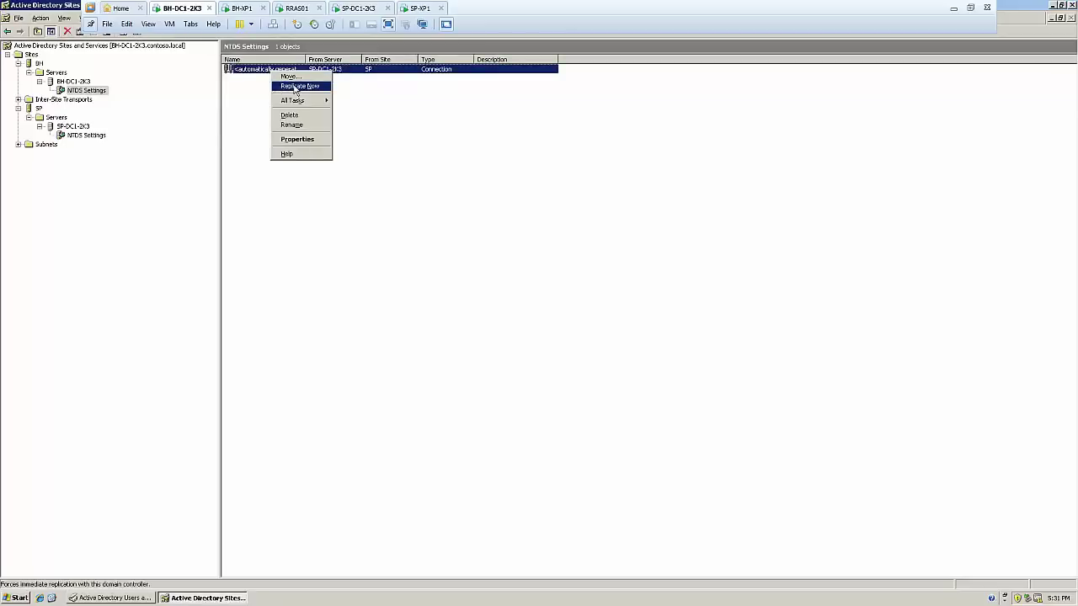
click(297, 86)
click(543, 326)
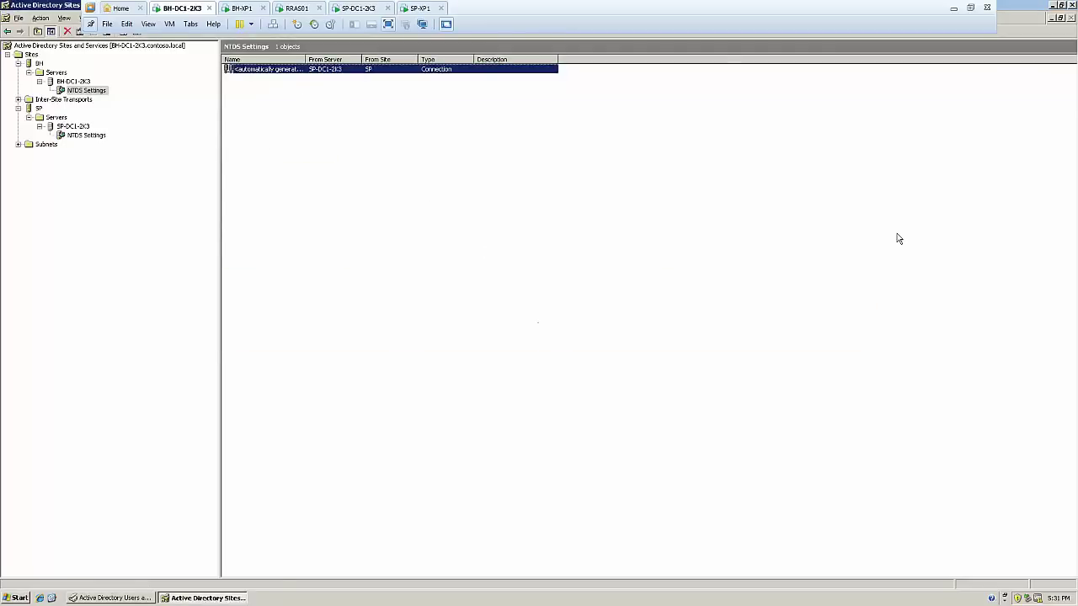
click(1072, 5)
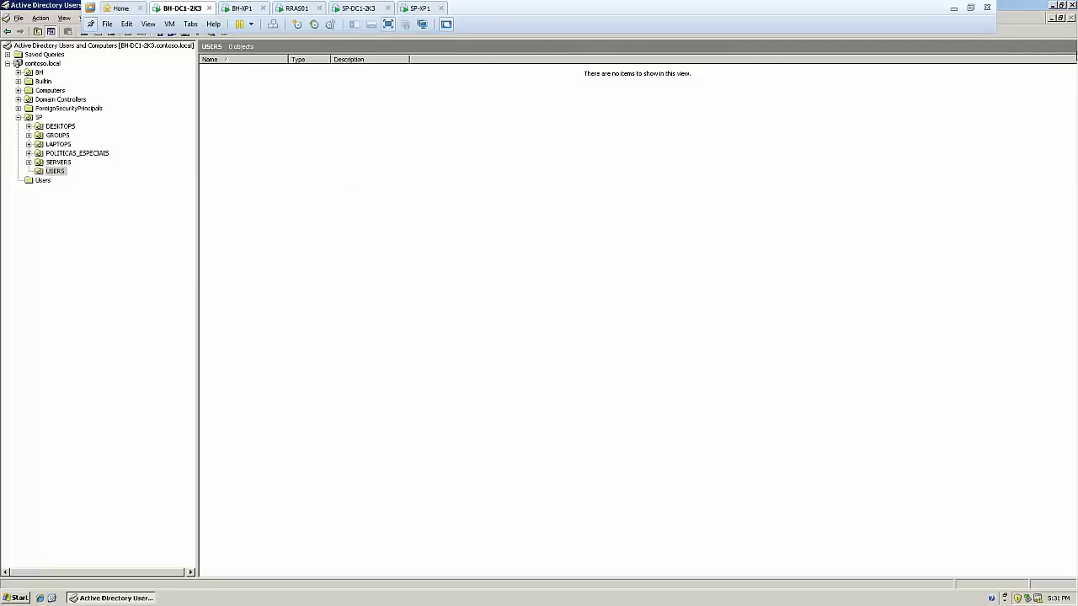
Refresh SP's USERS container to show the replicated user account, then close Users and Computers
click(1061, 6)
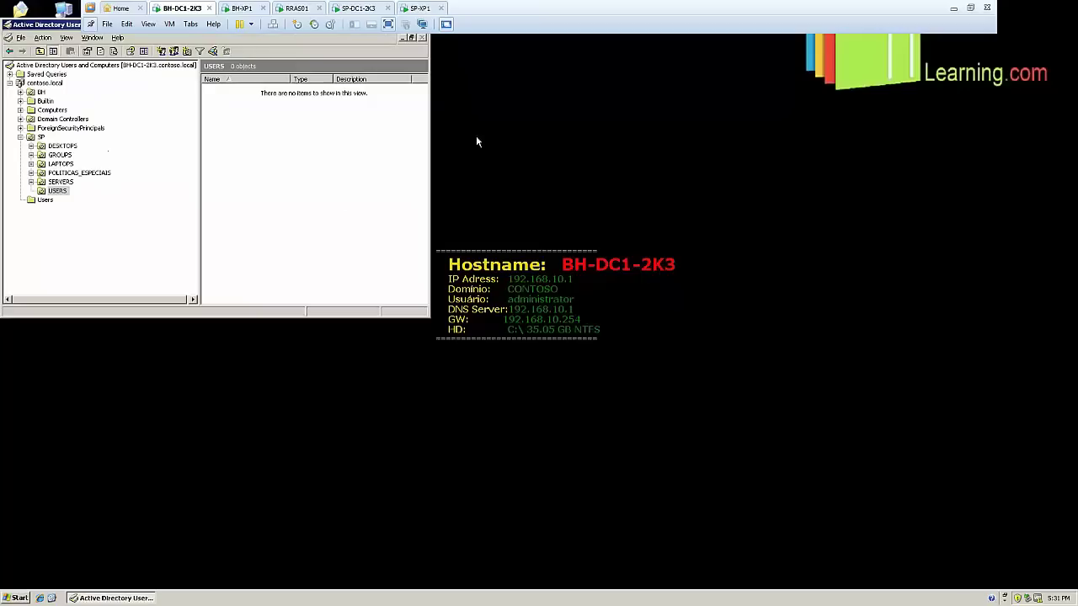
click(100, 50)
click(235, 90)
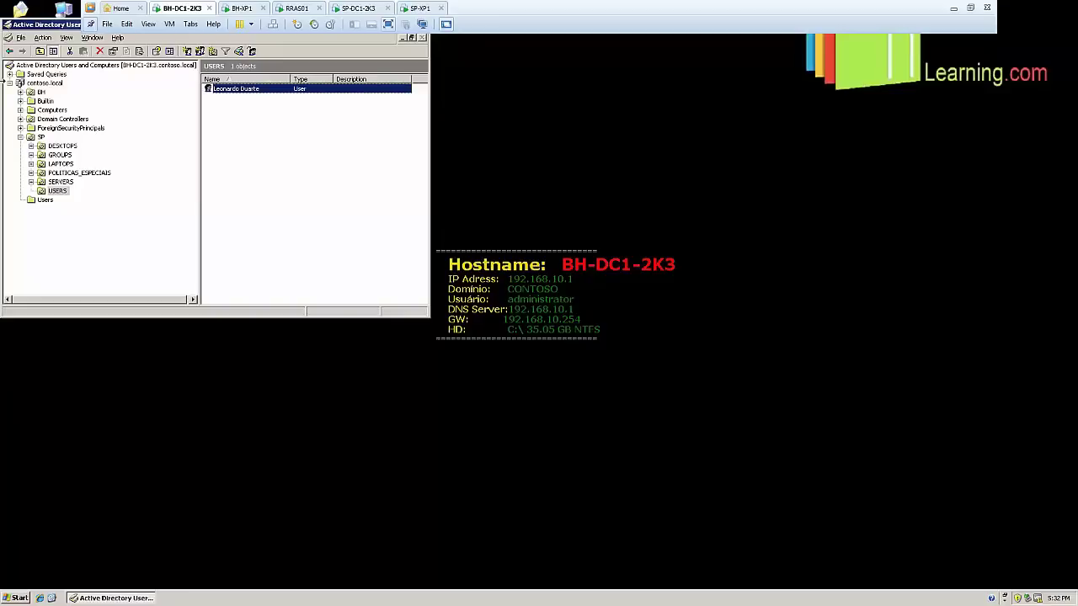
drag(52, 25, 278, 128)
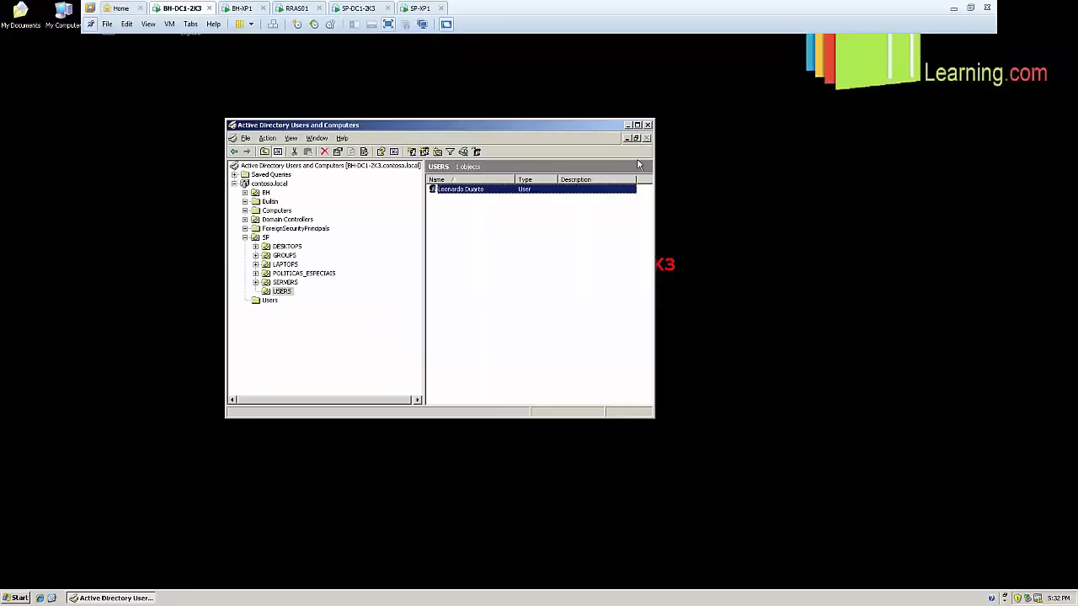
click(650, 125)
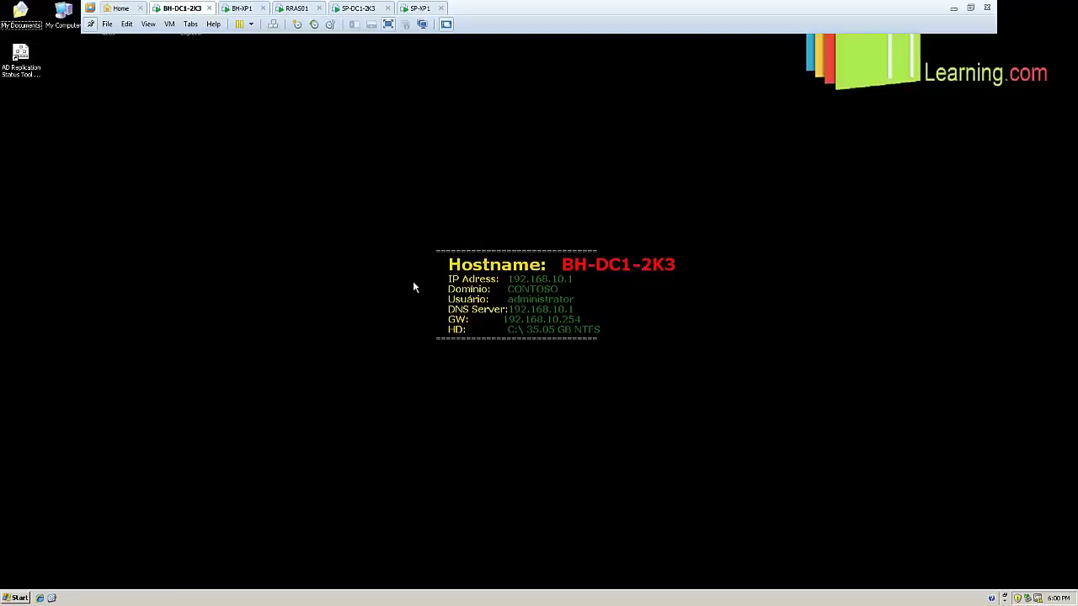
click(17, 598)
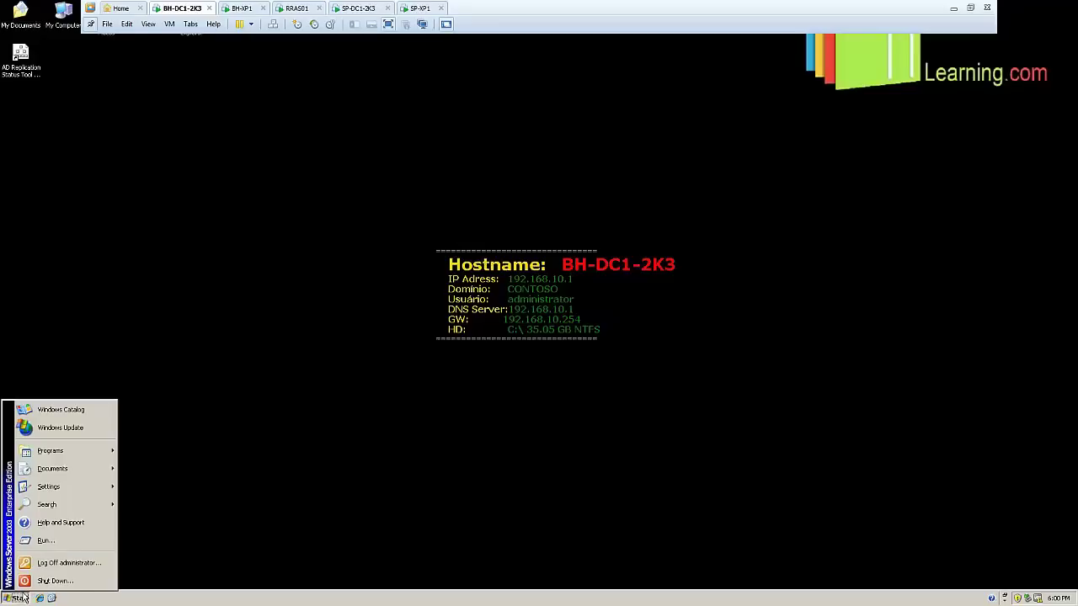
mouse_move(87, 455)
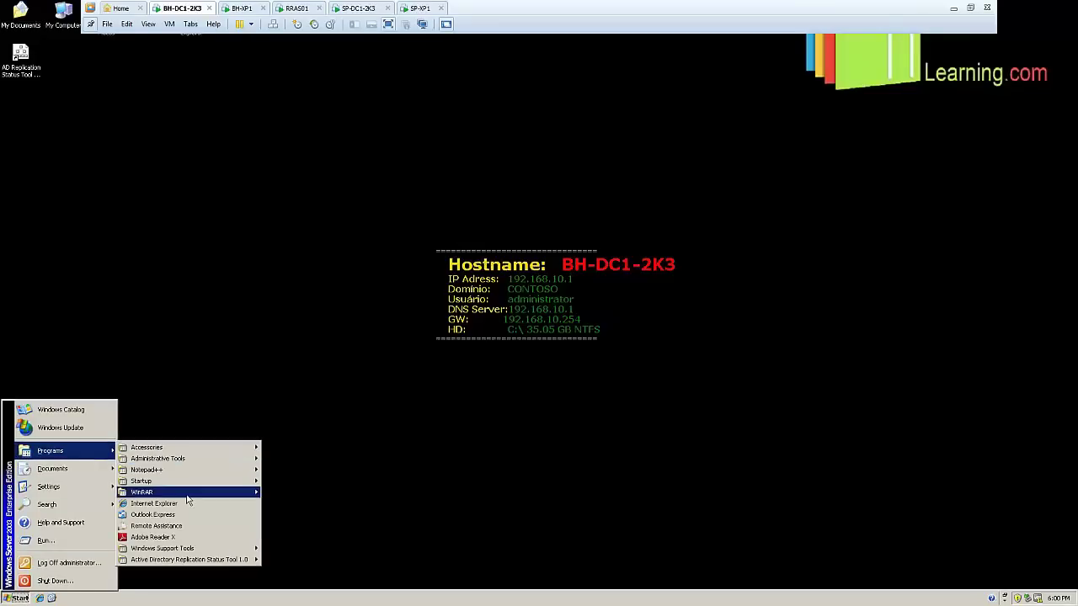
mouse_move(192, 462)
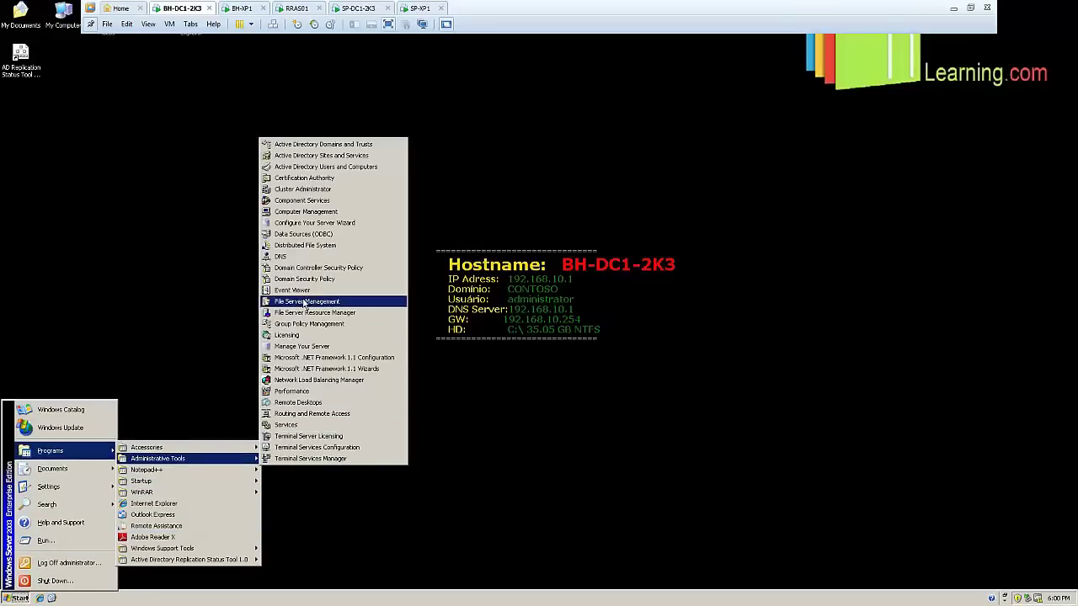
click(301, 292)
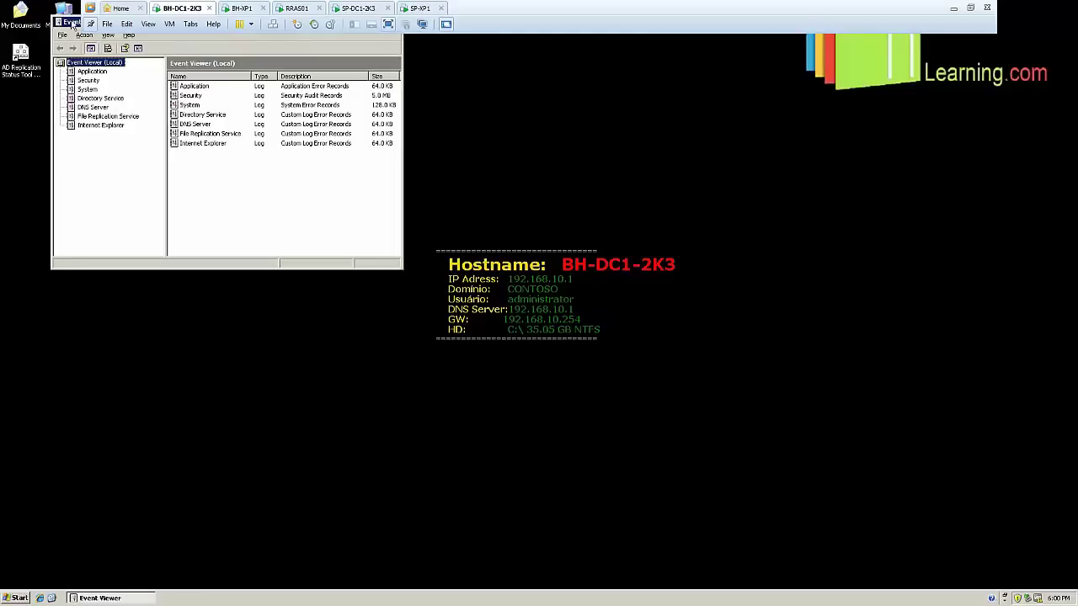
drag(70, 21, 131, 150)
click(446, 149)
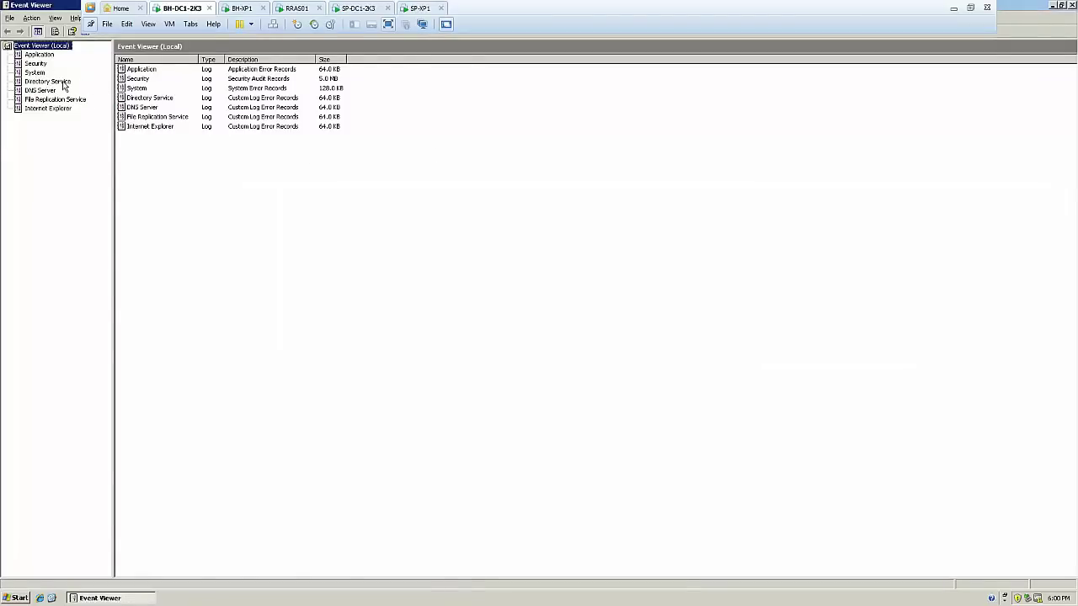
click(63, 82)
click(83, 101)
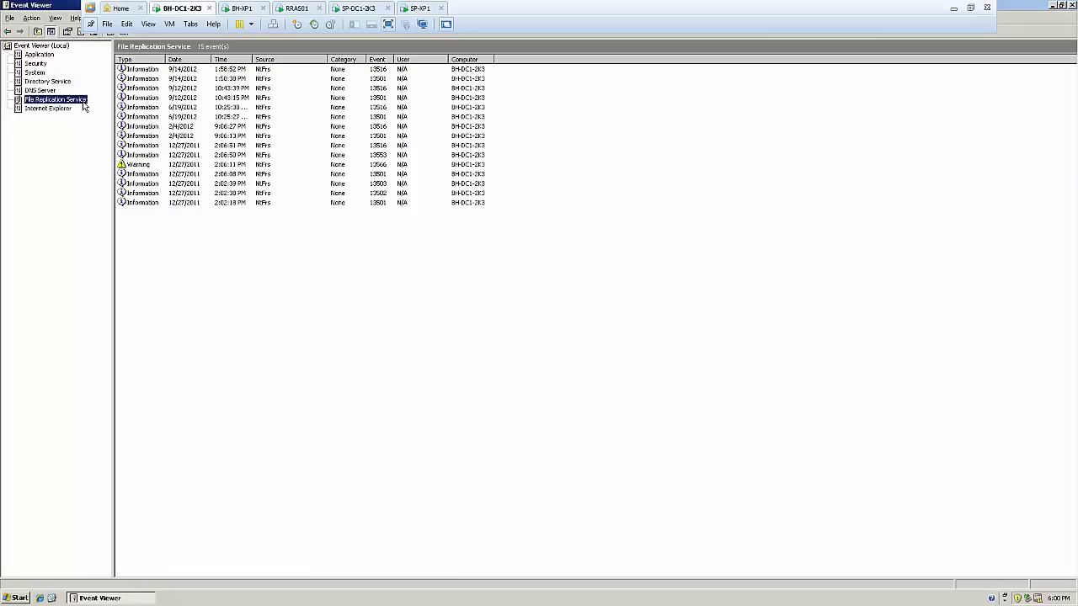
click(71, 83)
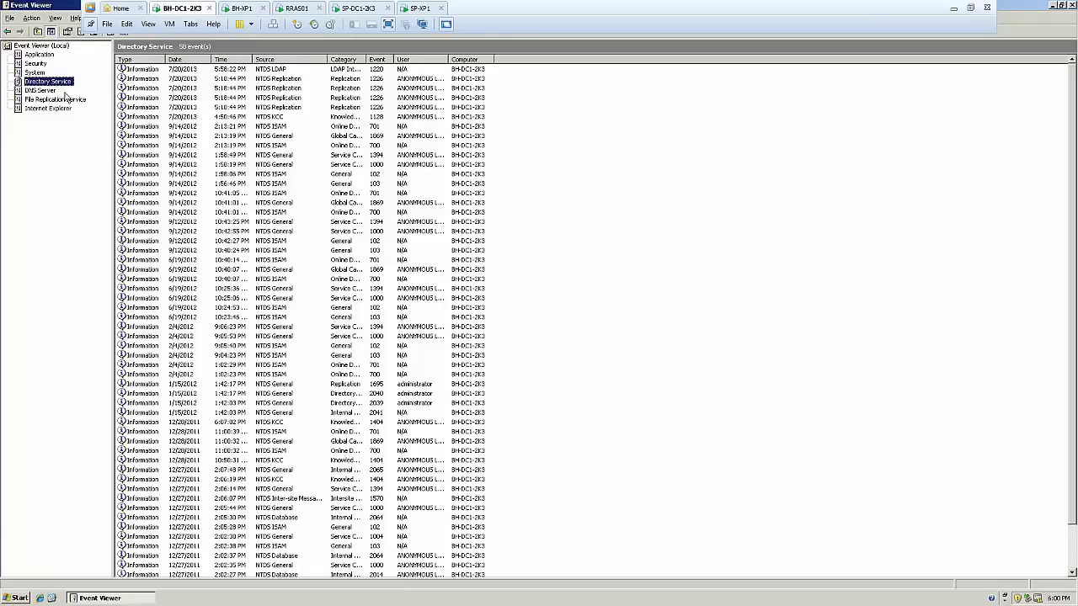
click(68, 101)
click(59, 82)
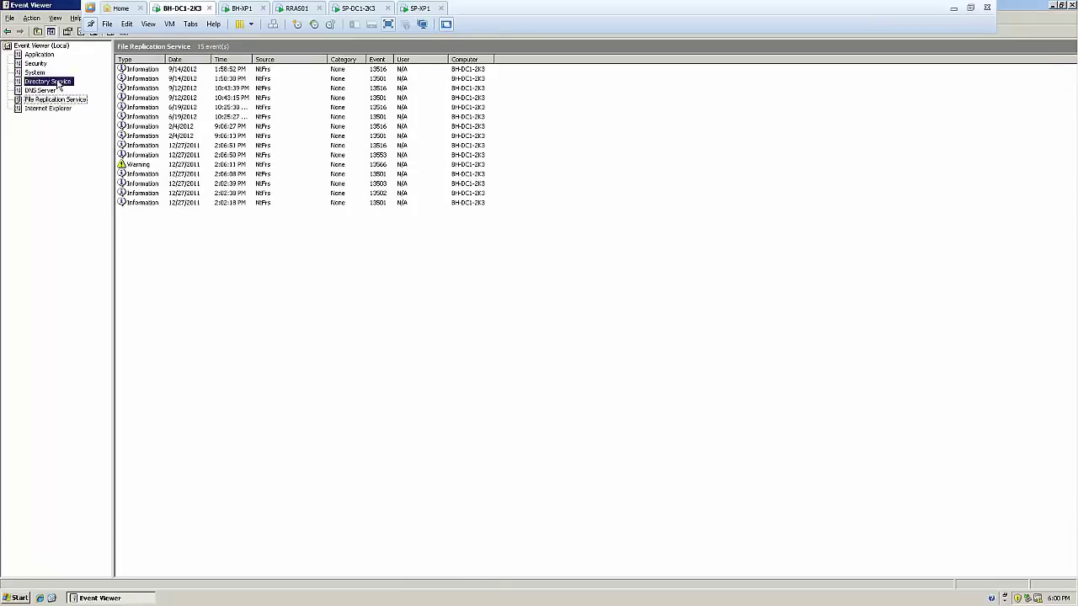
click(153, 88)
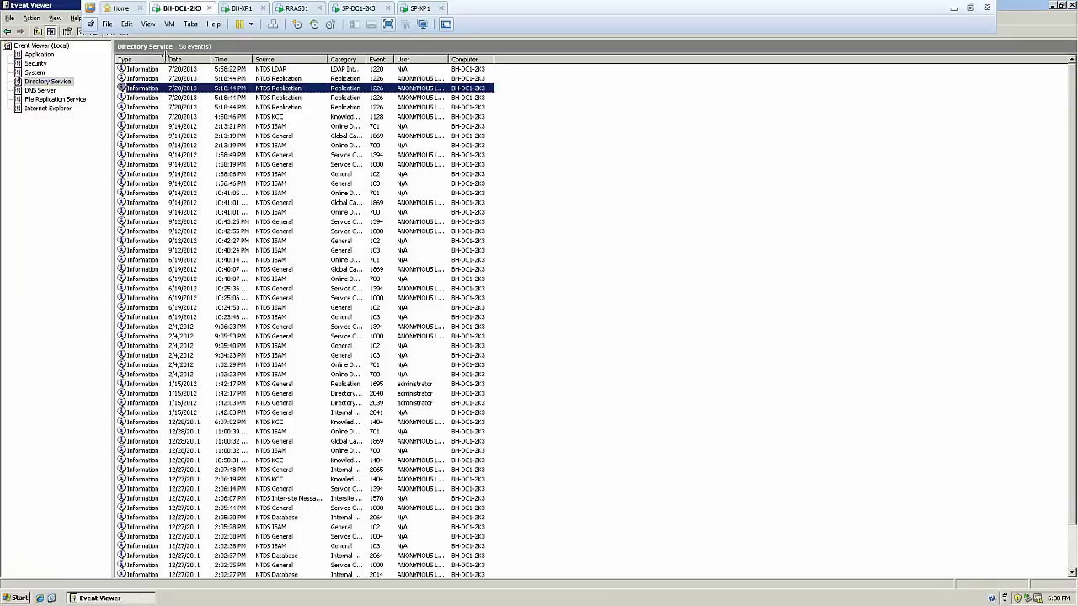
double_click(165, 60)
scroll(167, 122, down, 2)
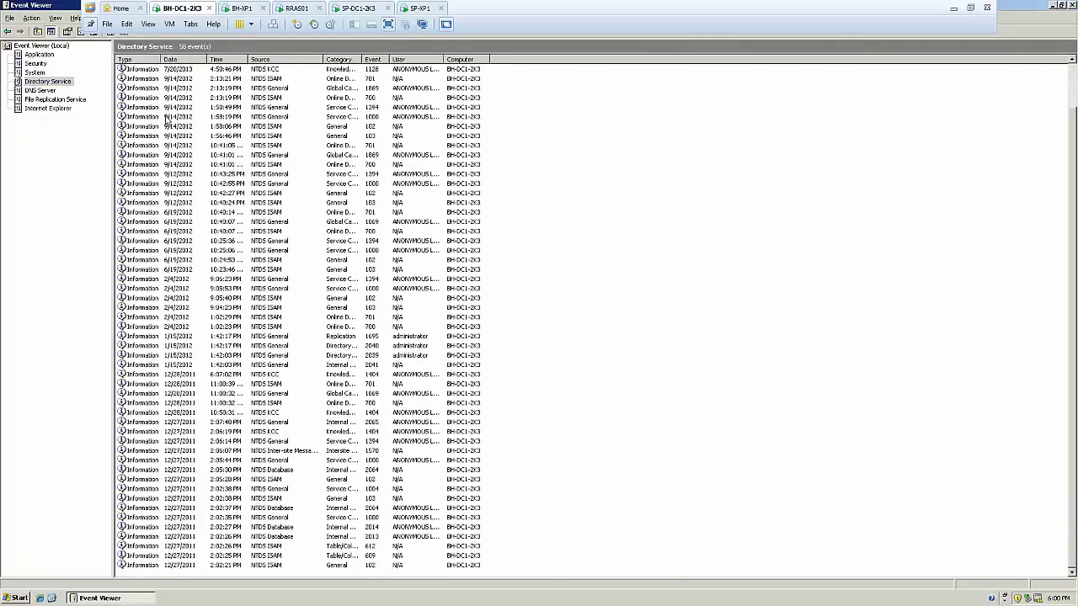
scroll(167, 122, up, 2)
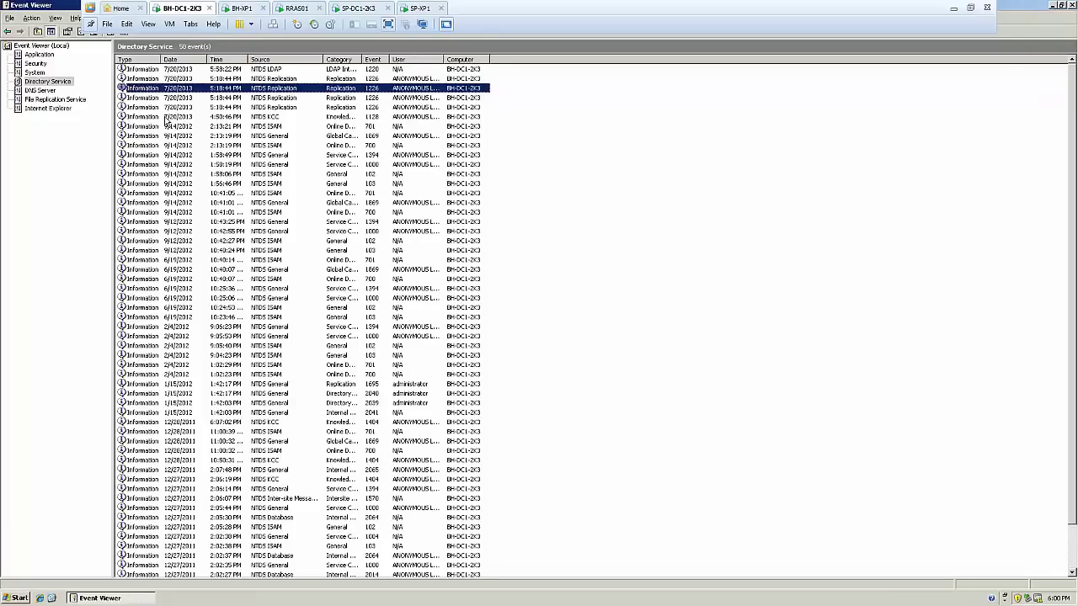
double_click(362, 59)
scroll(168, 157, down, 2)
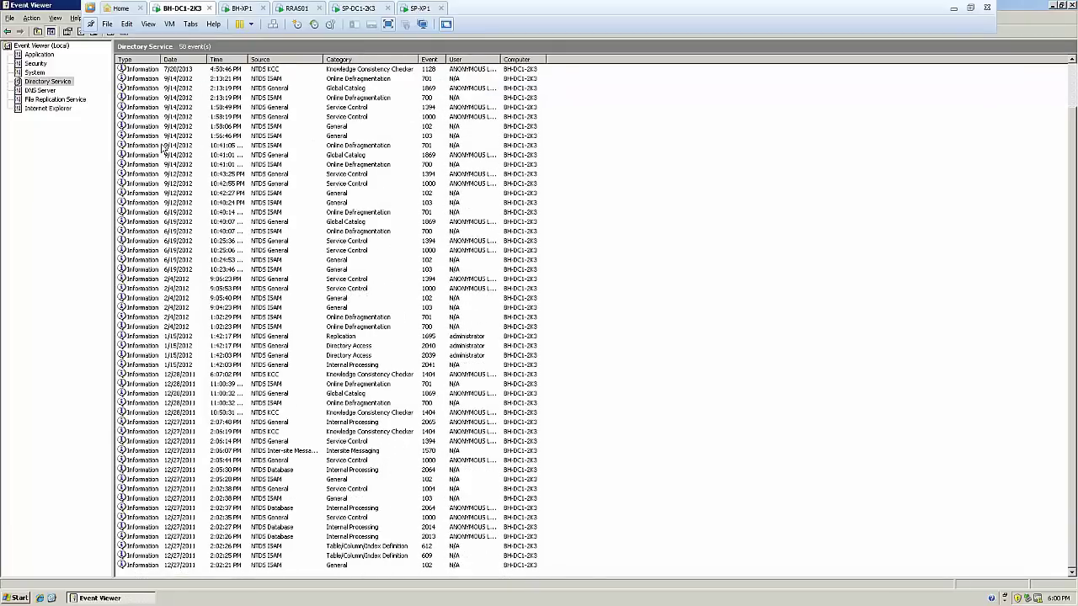
click(162, 145)
click(72, 100)
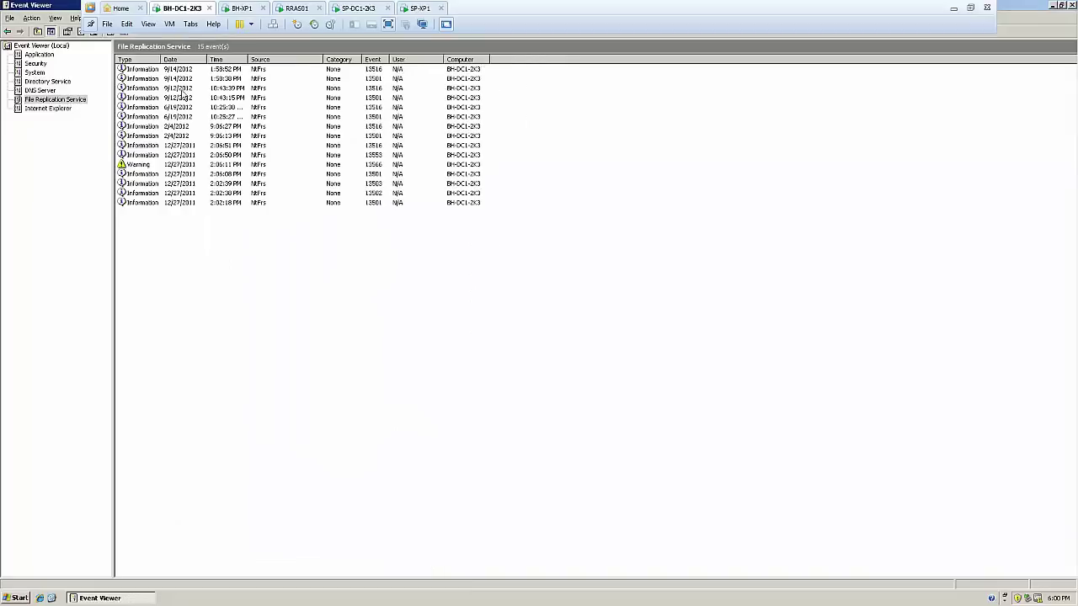
click(141, 164)
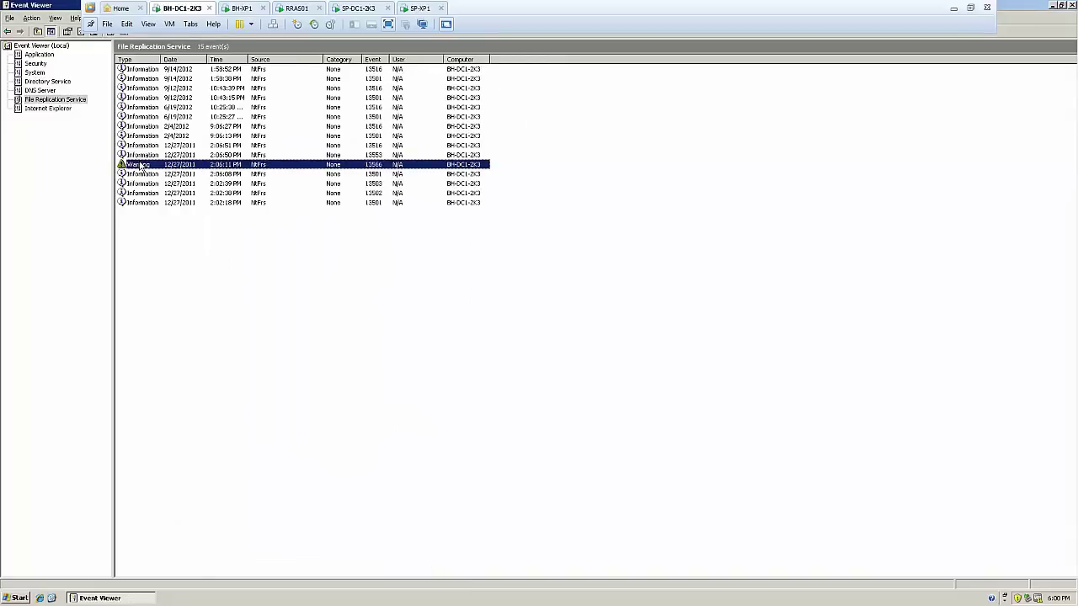
double_click(140, 165)
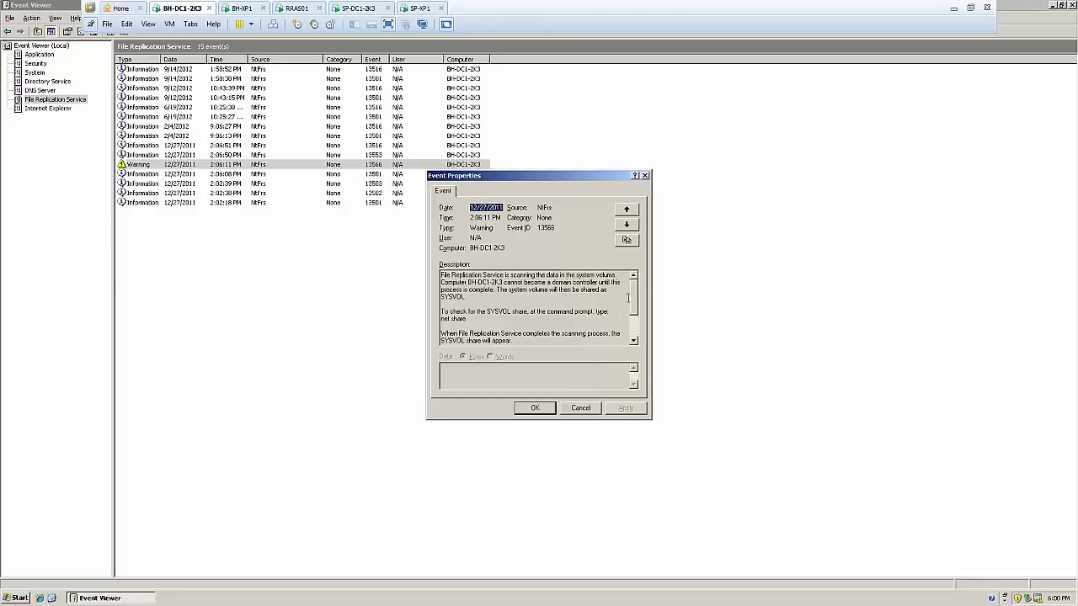
mouse_move(637, 302)
mouse_down()
mouse_move(638, 331)
mouse_move(634, 286)
mouse_up()
drag(504, 283, 439, 276)
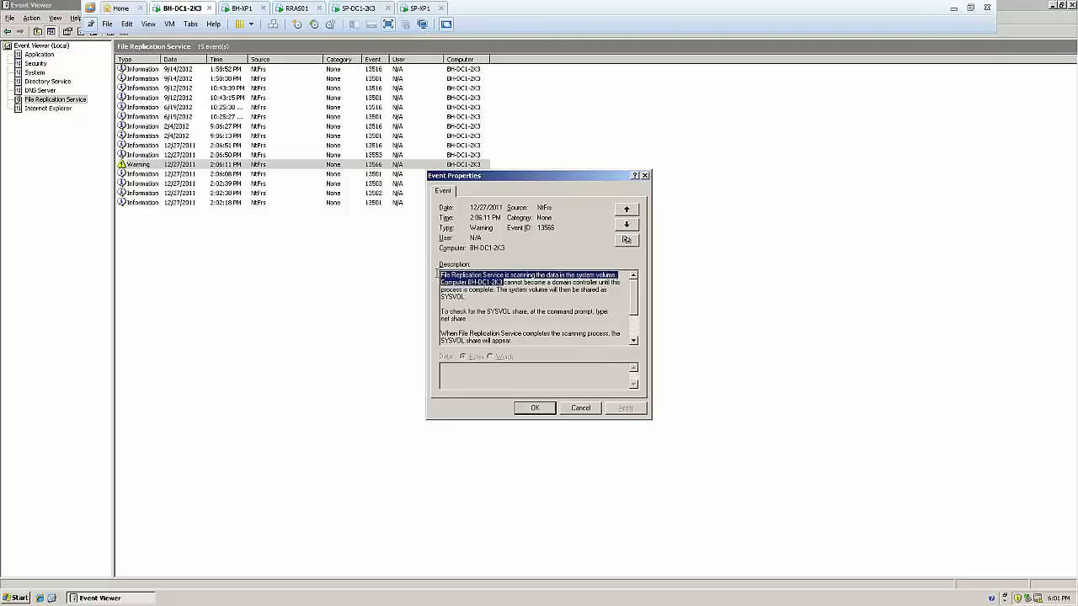
click(551, 295)
click(588, 408)
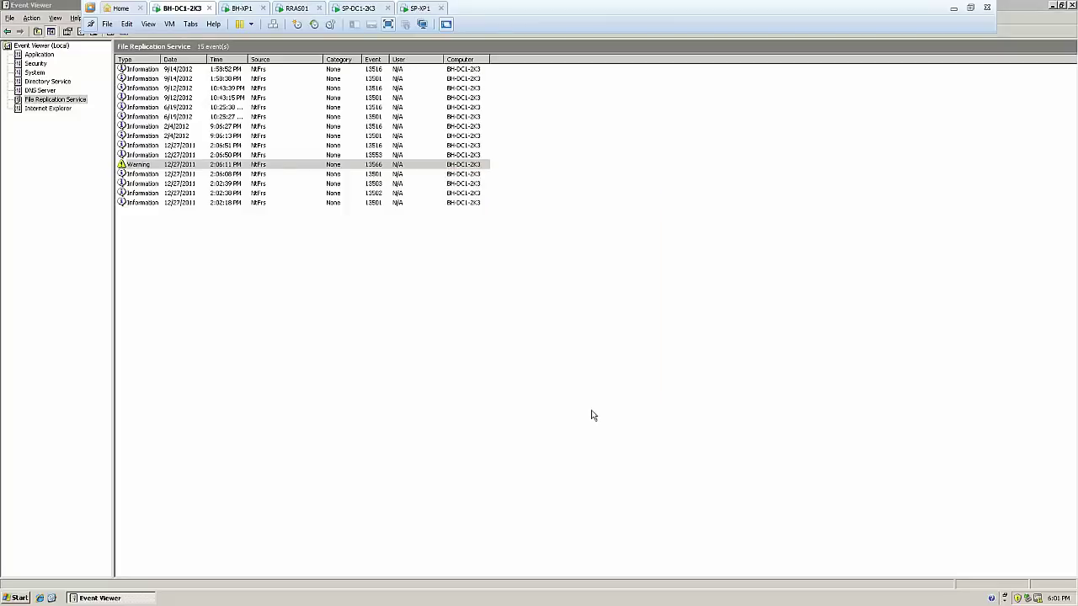
click(51, 84)
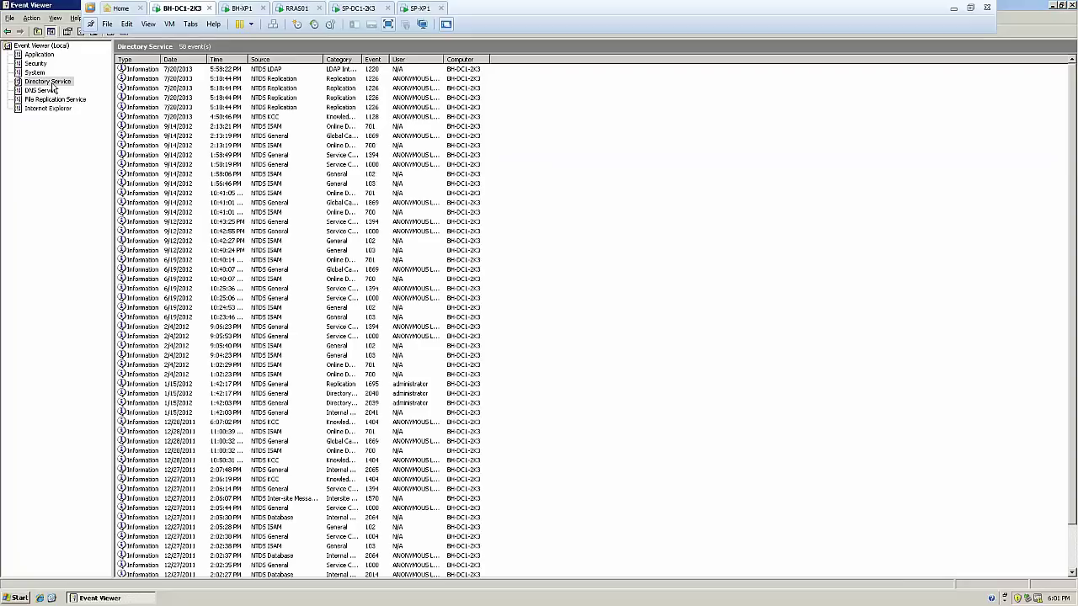
click(54, 99)
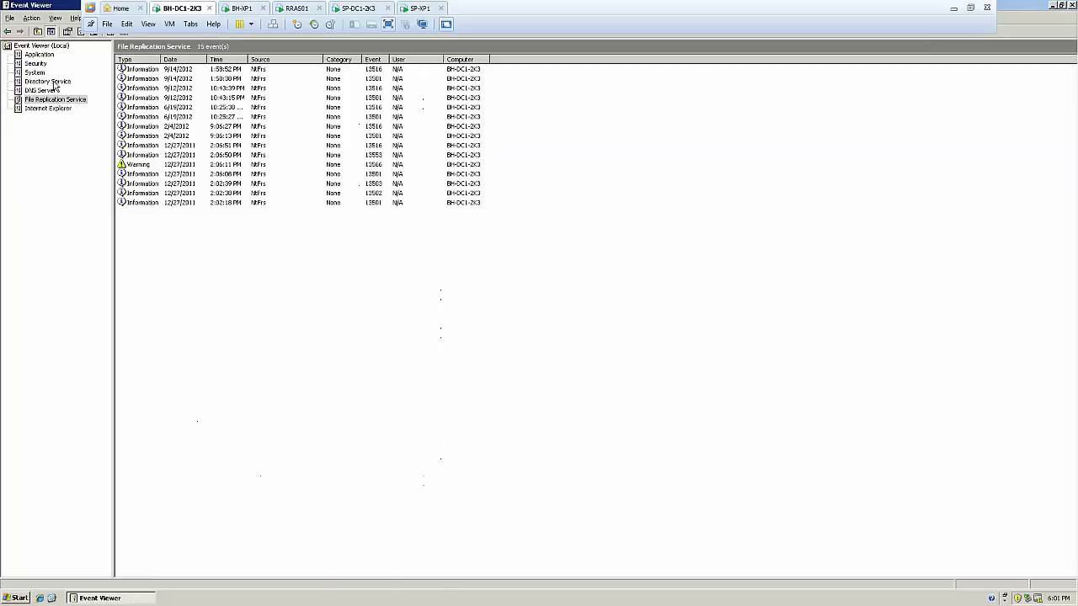
click(54, 84)
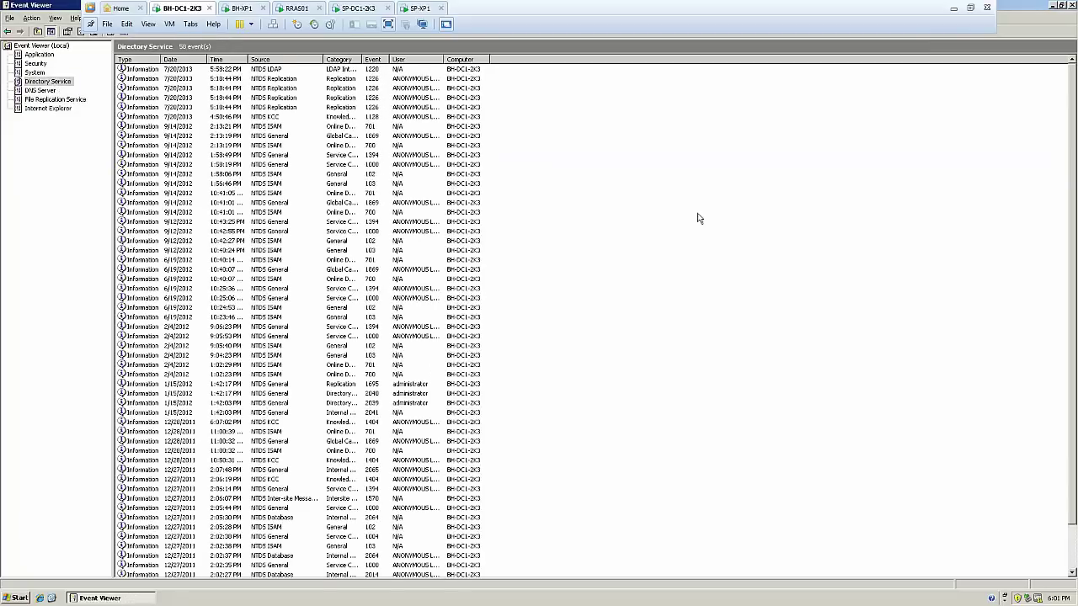
click(1072, 5)
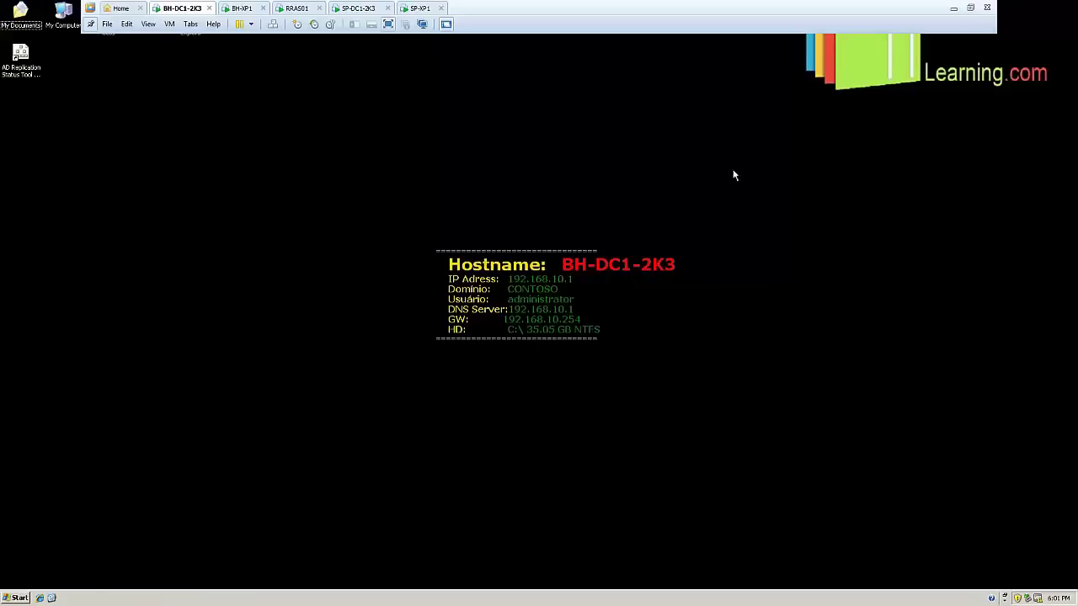
Launch Active Directory Replication Monitor on BH-DC1-2K3 by running replmon
click(25, 598)
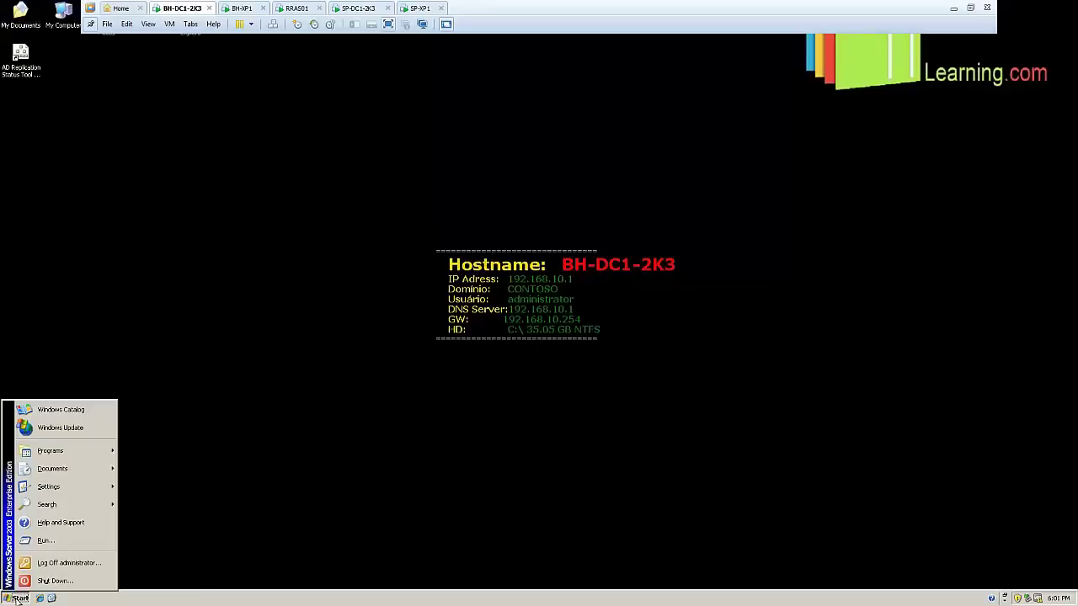
click(67, 543)
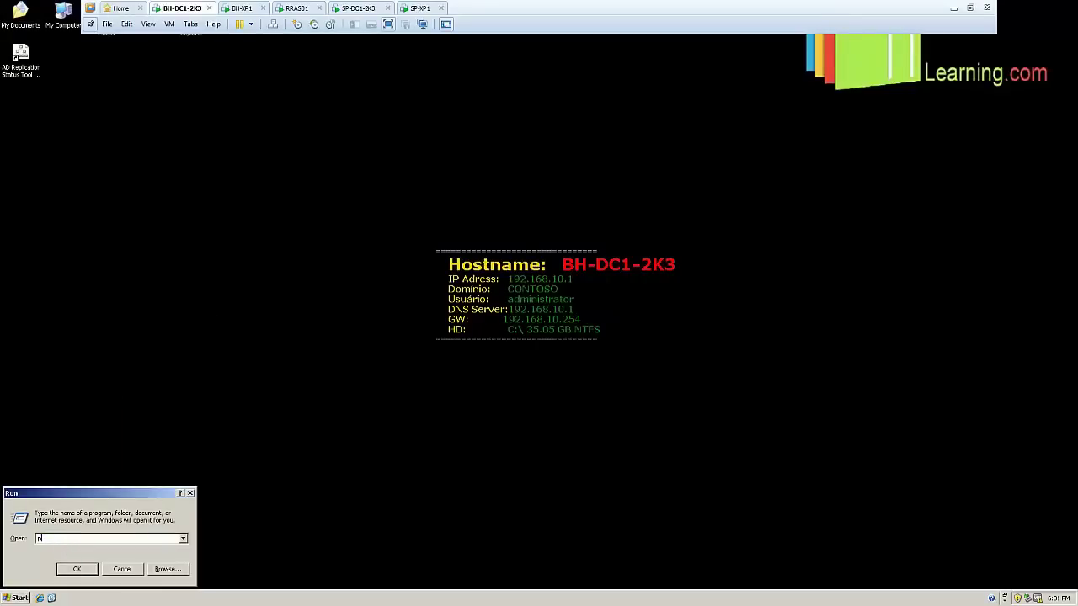
text(p)
key(BackSpace)
text(re)
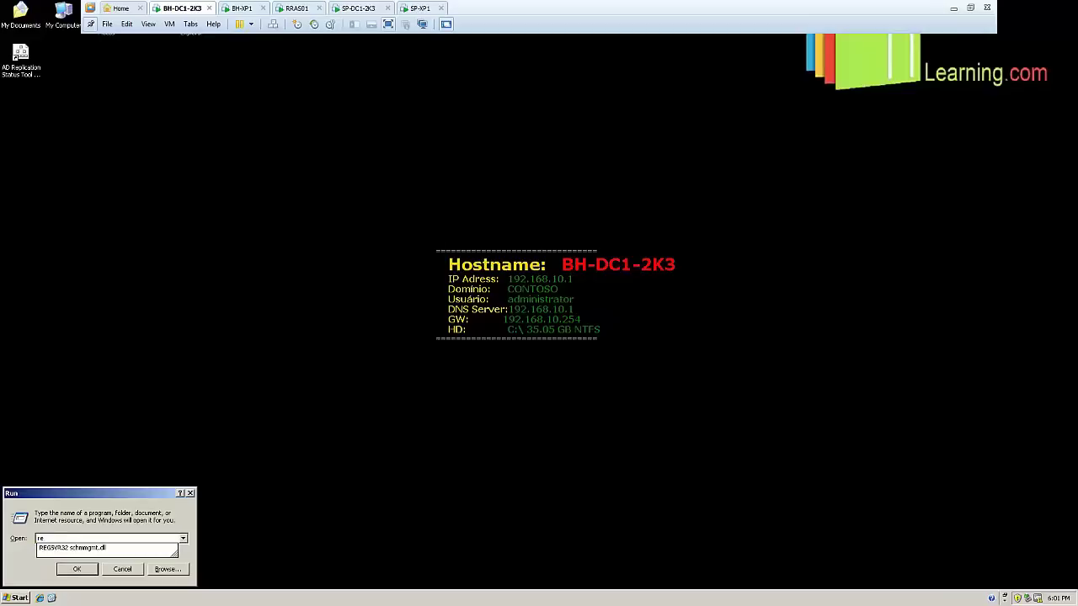
text(plmon)
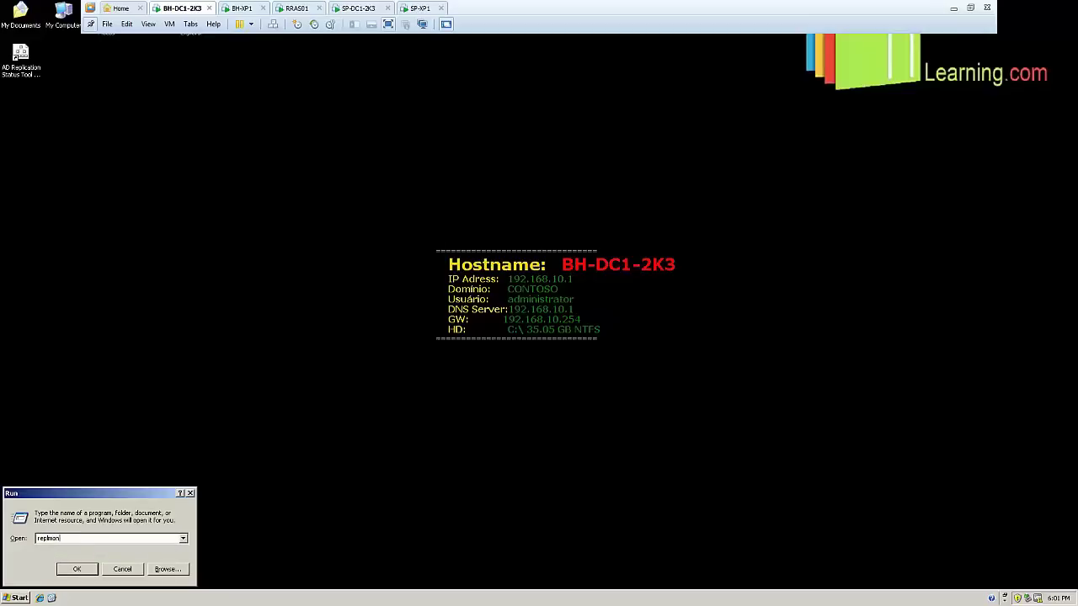
key(Return)
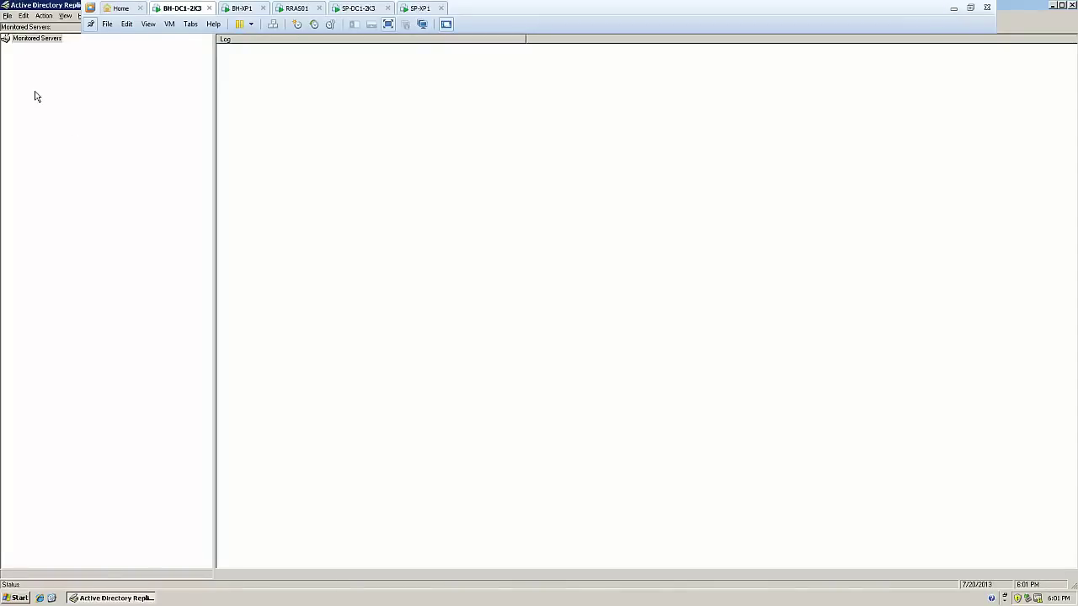
Add BH-DC1-2K3 from site BH as a monitored server, found through the directory
right_click(26, 42)
click(47, 48)
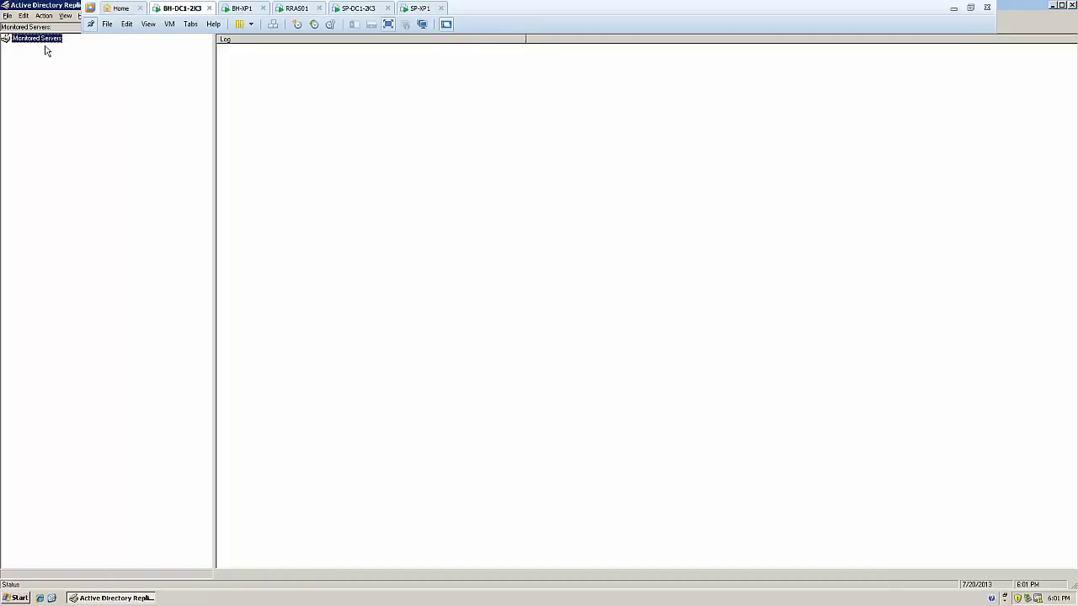
click(459, 249)
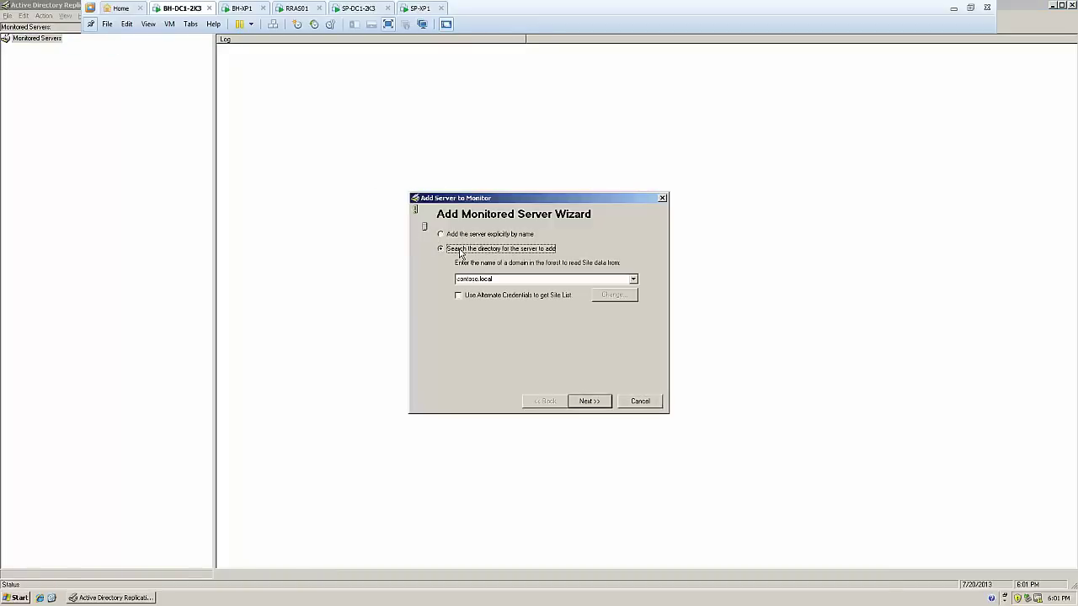
click(602, 403)
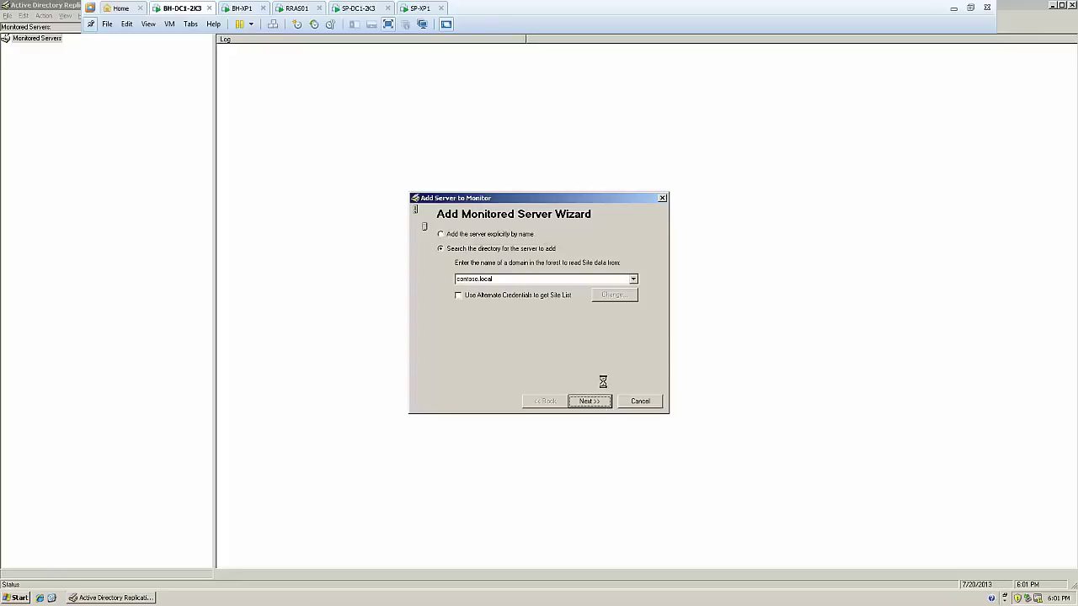
click(447, 230)
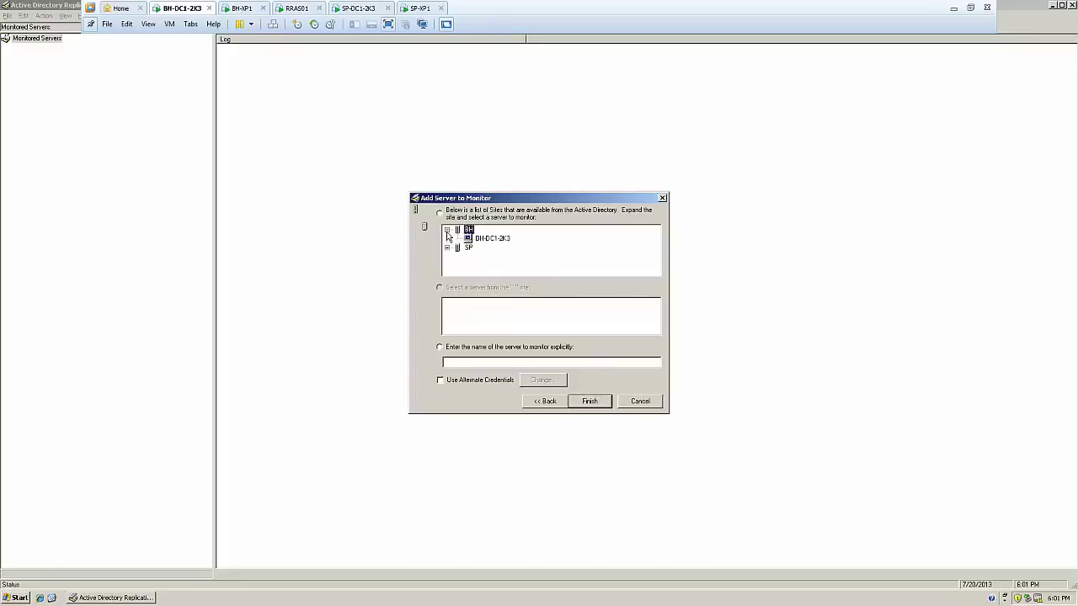
click(489, 240)
click(593, 403)
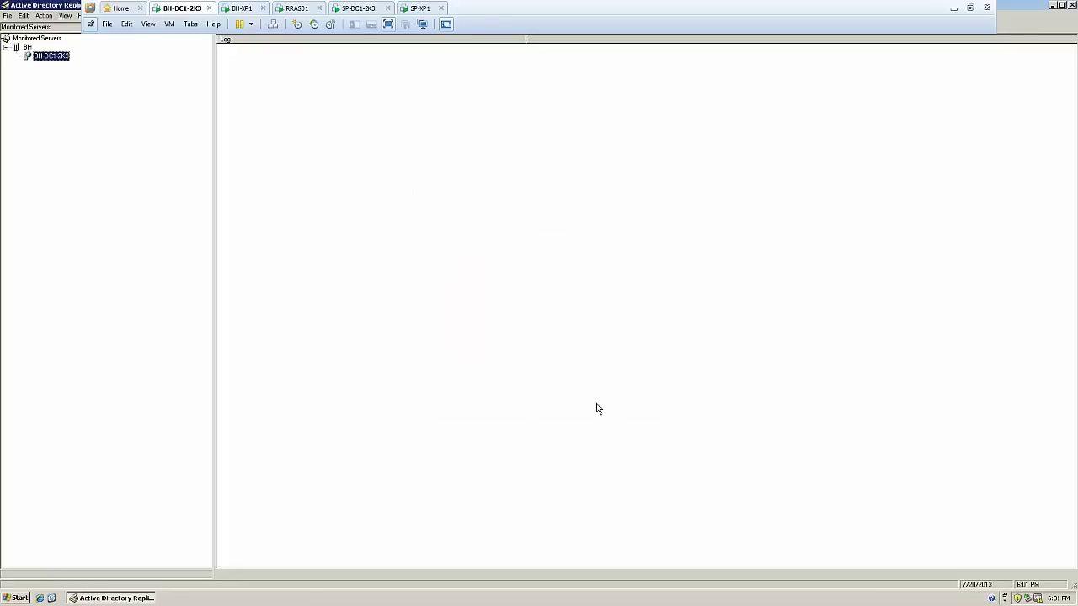
Add SP-DC1-2K3 from site SP as a second monitored server
right_click(28, 49)
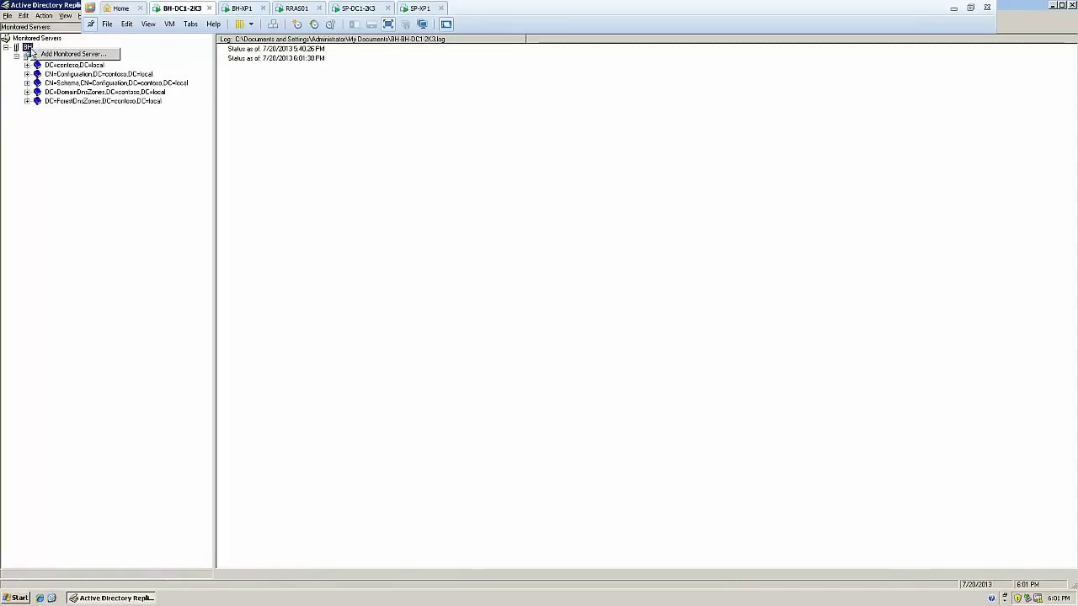
click(59, 54)
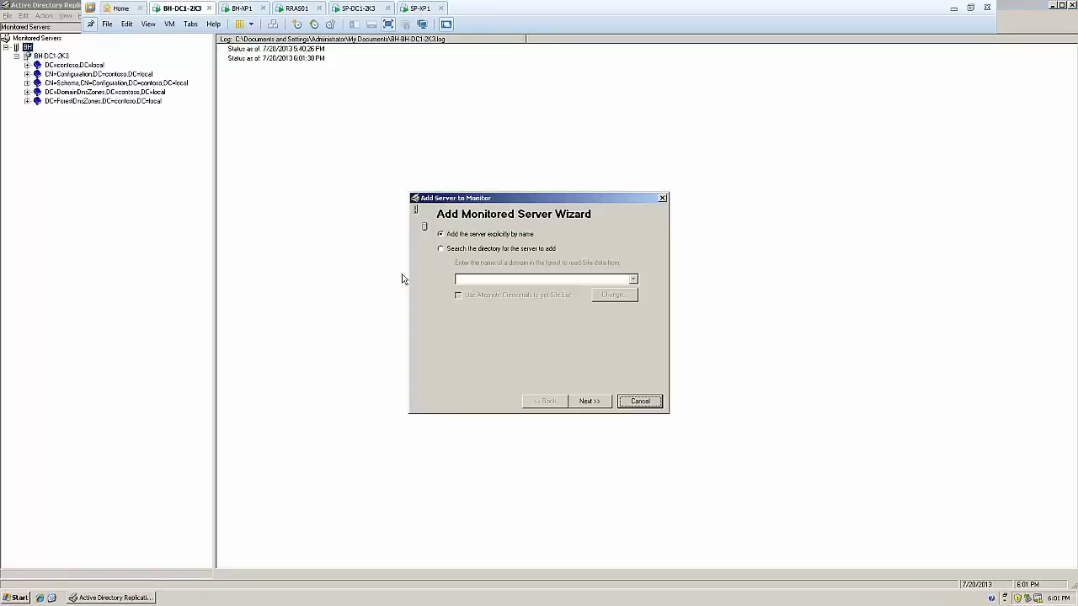
click(545, 249)
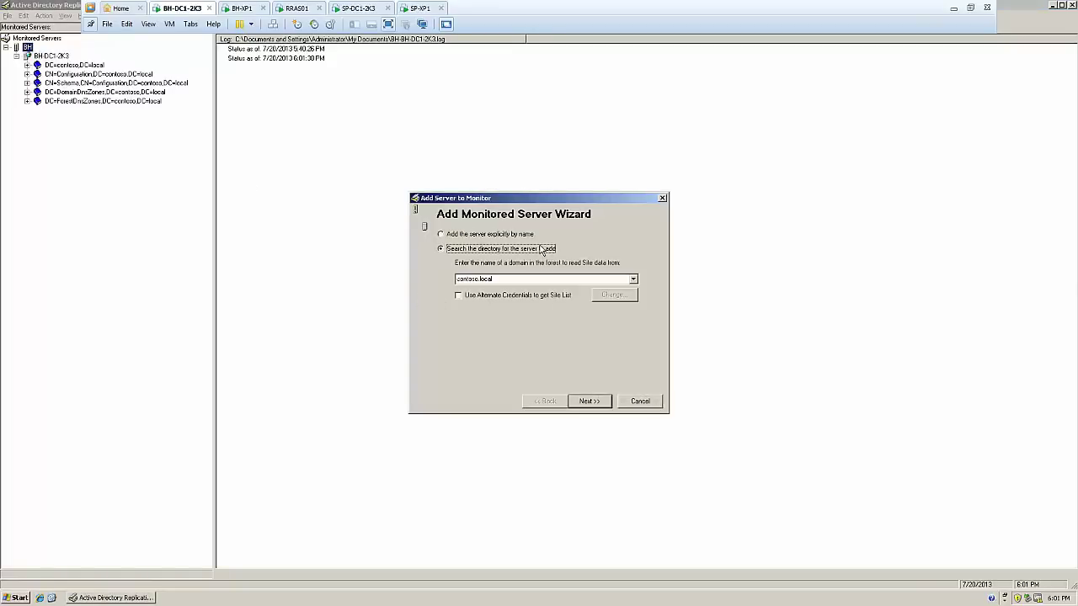
click(602, 402)
click(447, 239)
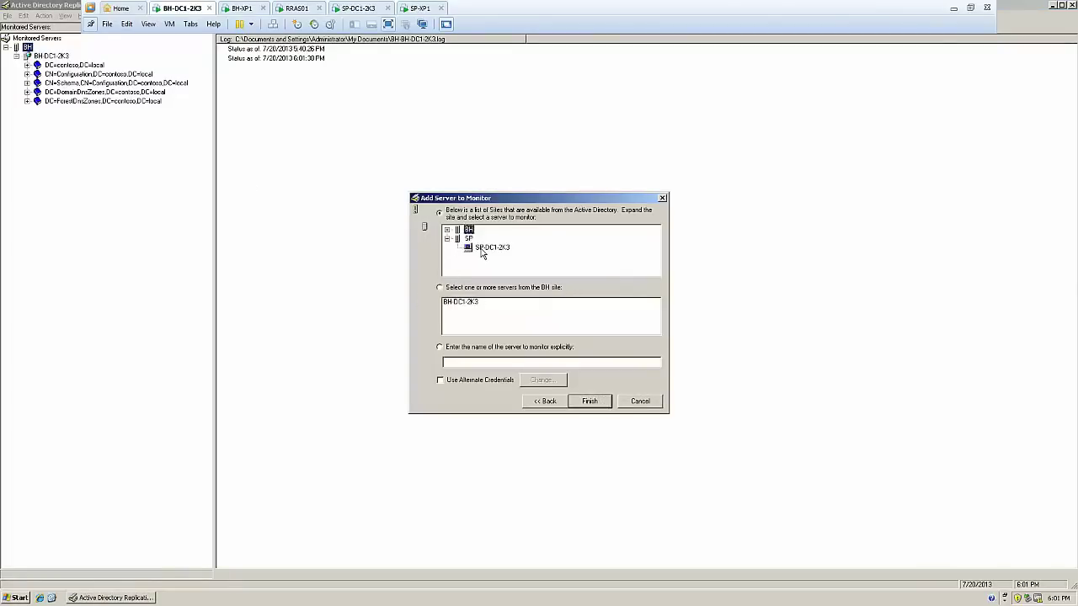
click(484, 248)
click(589, 401)
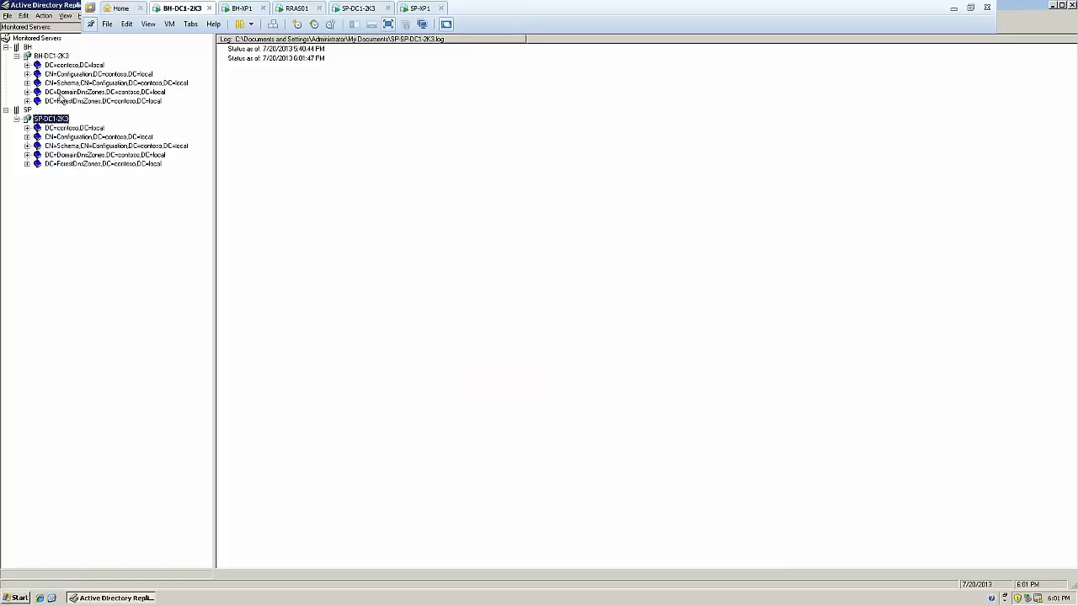
Expand all five naming contexts under both BH-DC1-2K3 and SP-DC1-2K3
click(27, 65)
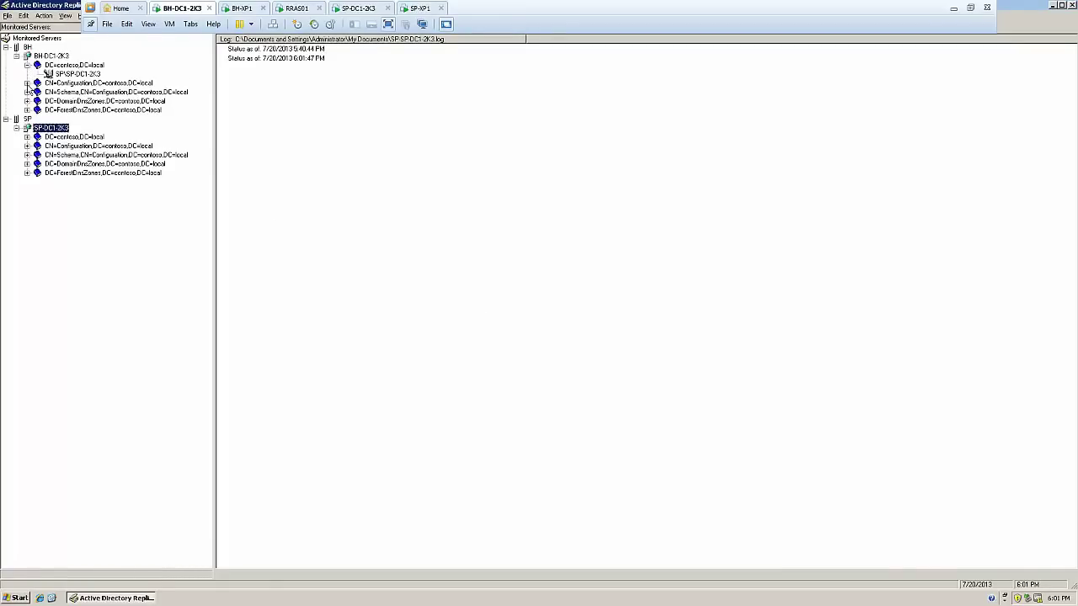
click(27, 83)
click(27, 101)
click(27, 119)
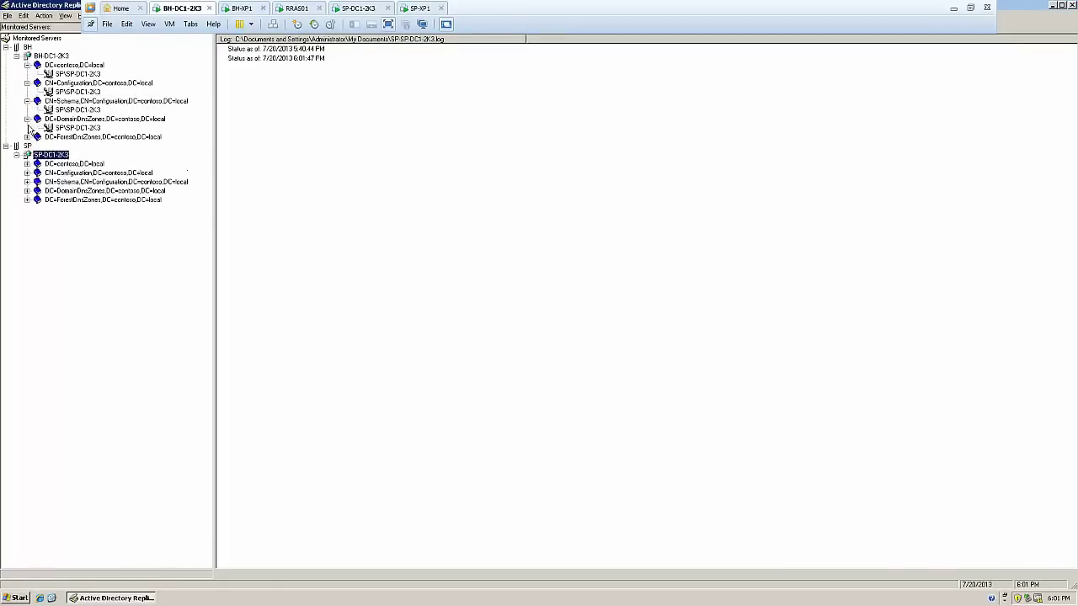
click(27, 137)
click(27, 182)
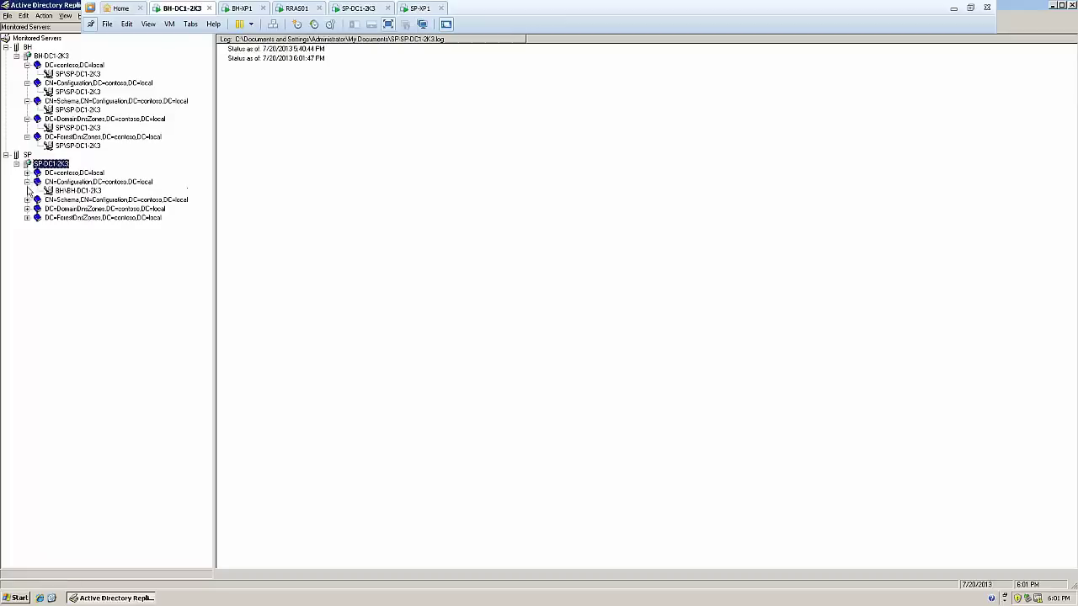
click(27, 173)
click(27, 208)
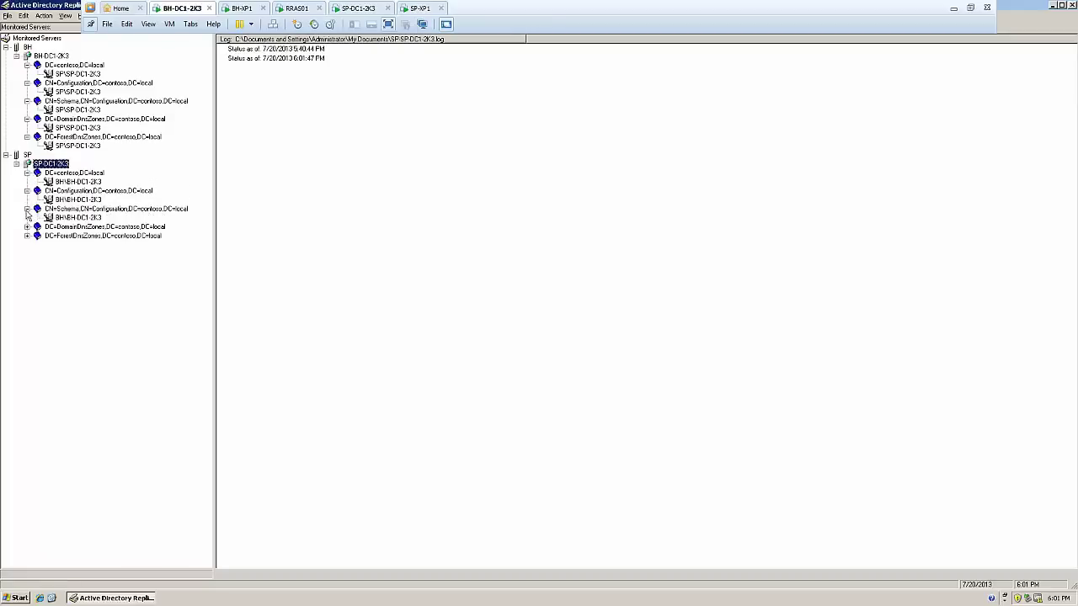
click(27, 227)
click(27, 245)
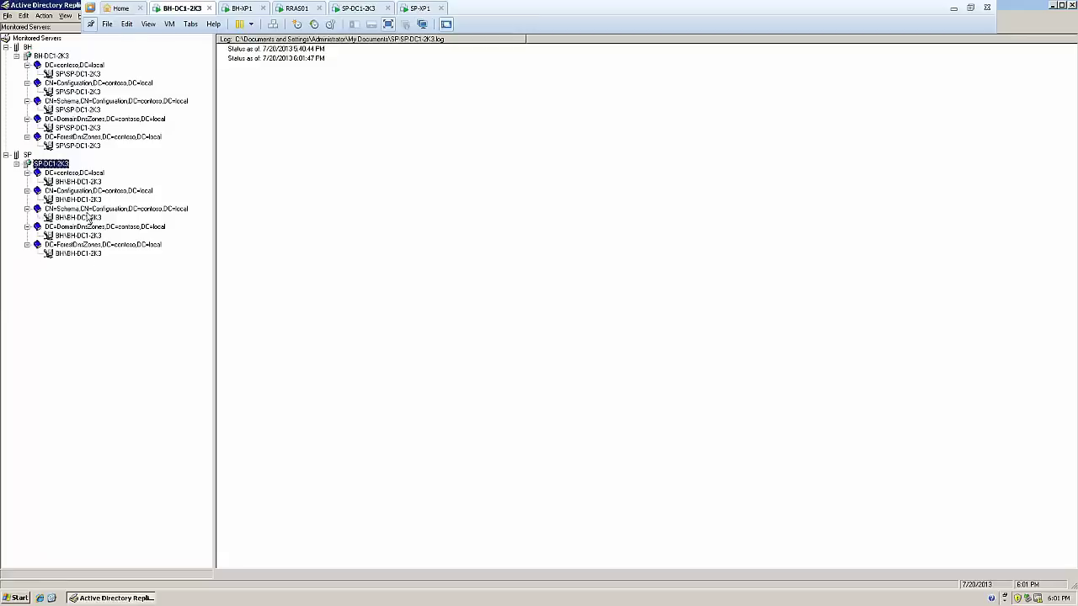
Read the partner logs showing successful replications at 5:38:19 PM and 5:53:20 PM
click(88, 182)
click(421, 118)
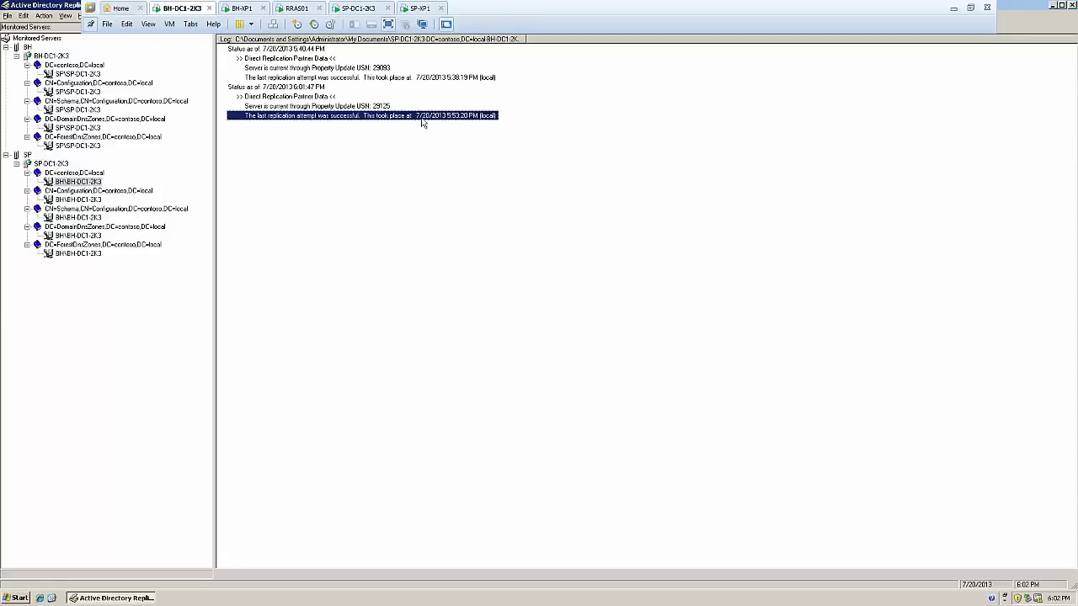
click(440, 77)
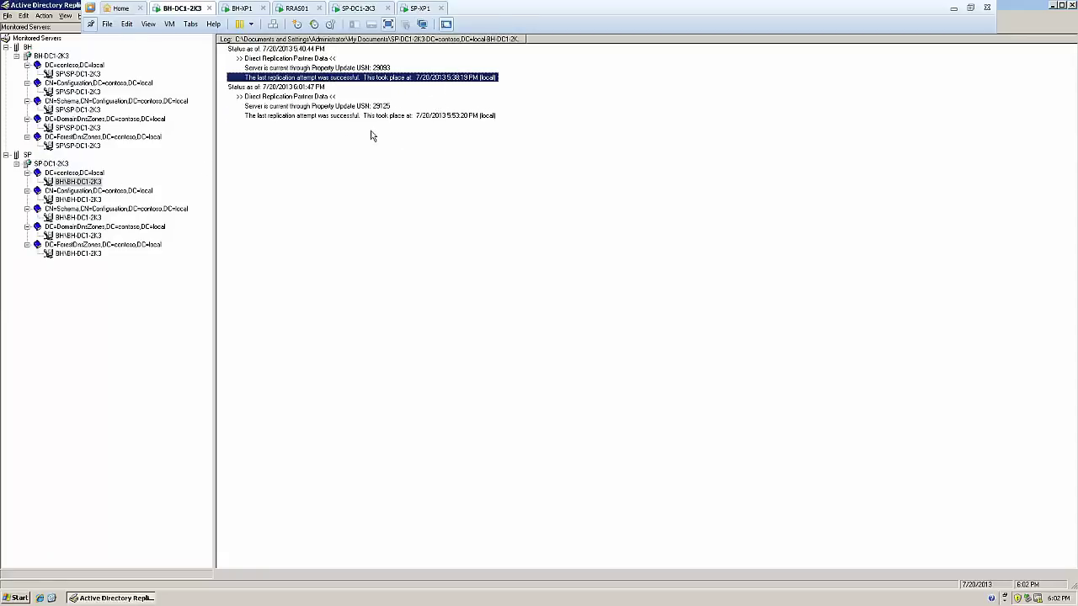
click(326, 117)
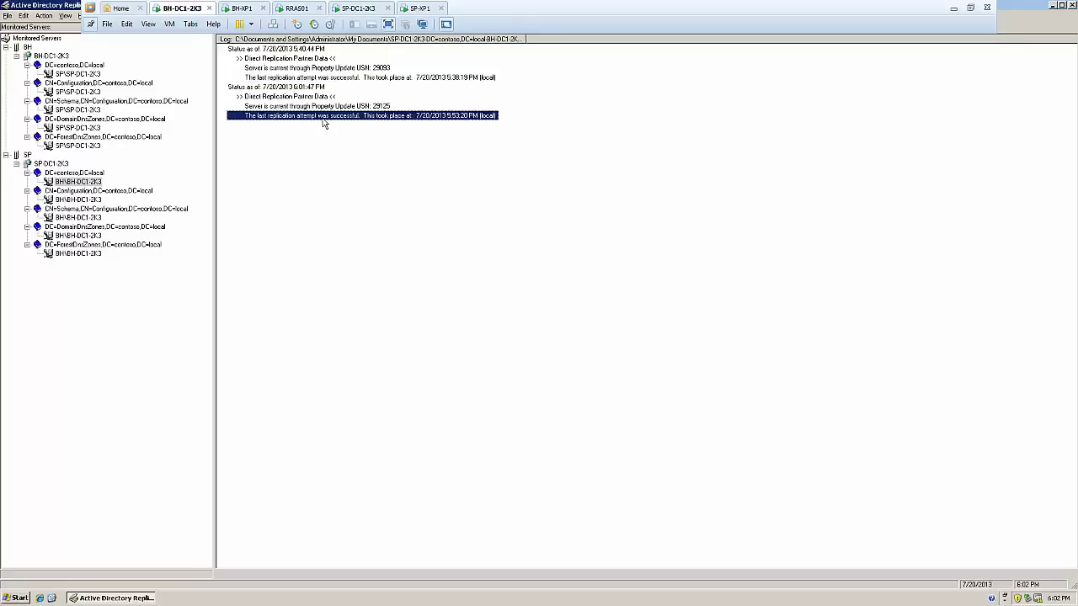
click(82, 146)
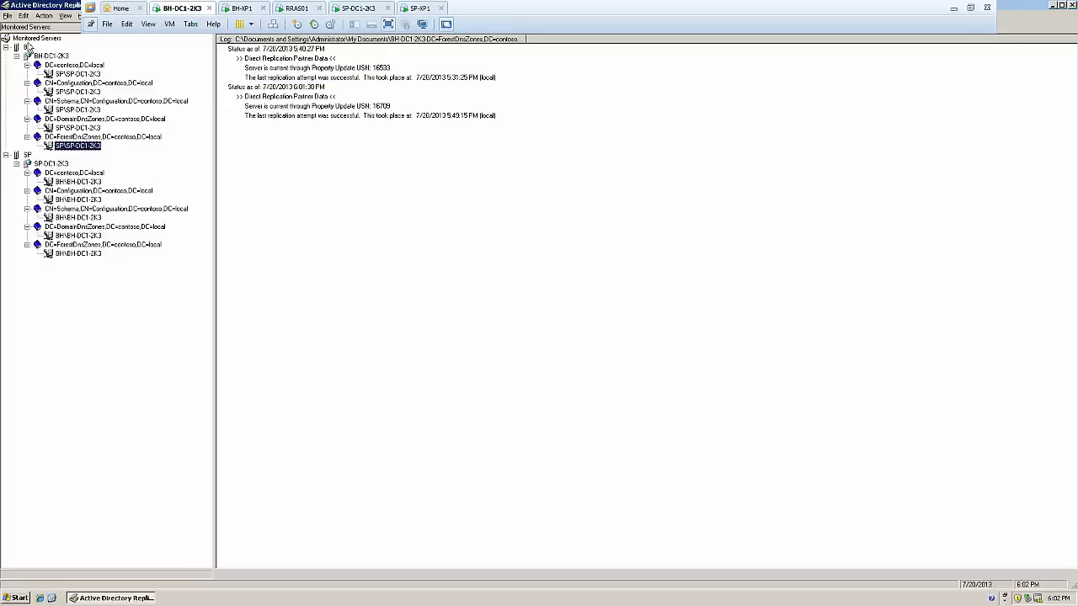
Collapse BH's five partitions and select server BH-DC1-2K3 to view its status log
right_click(34, 39)
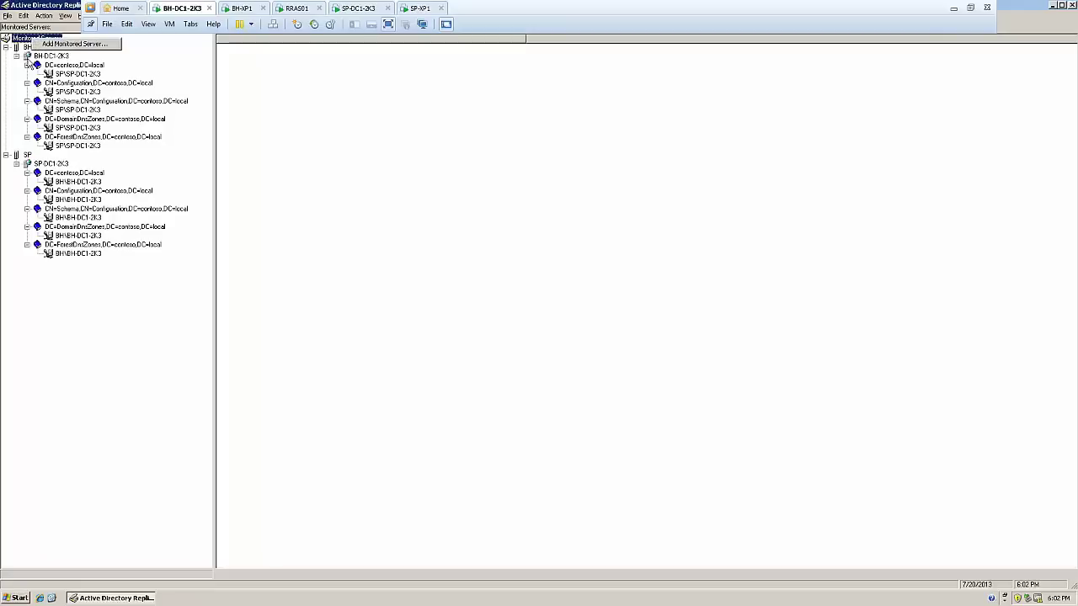
click(27, 48)
right_click(27, 48)
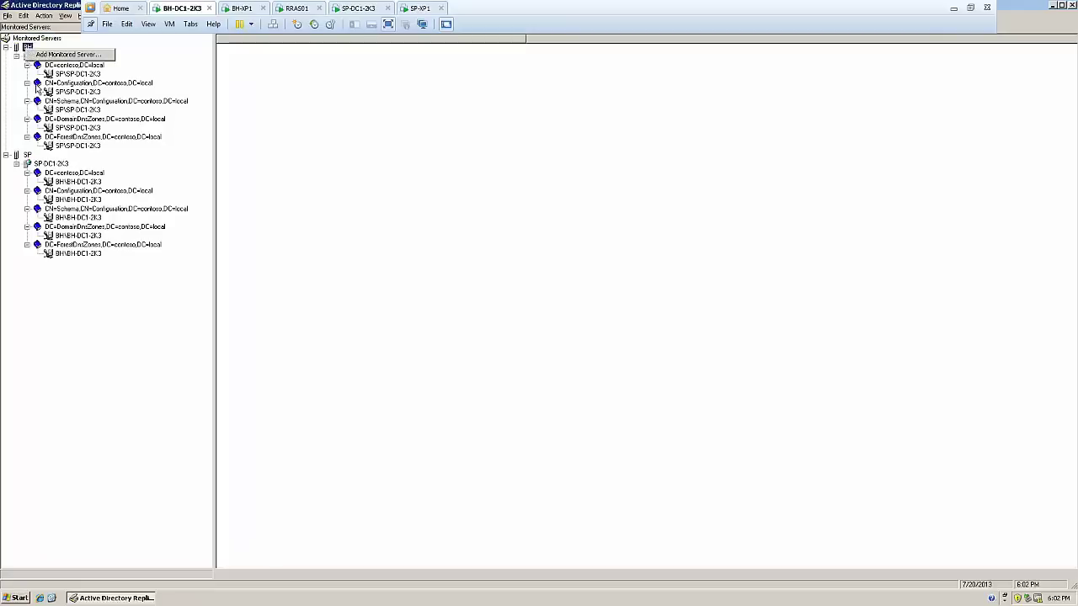
click(60, 84)
click(27, 65)
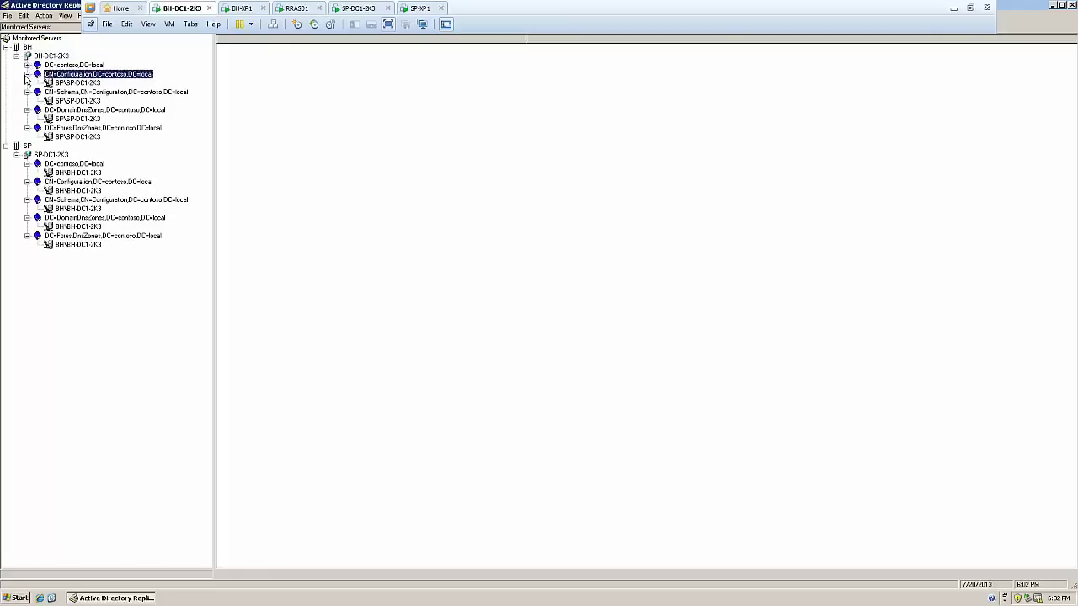
click(27, 74)
click(27, 82)
click(27, 92)
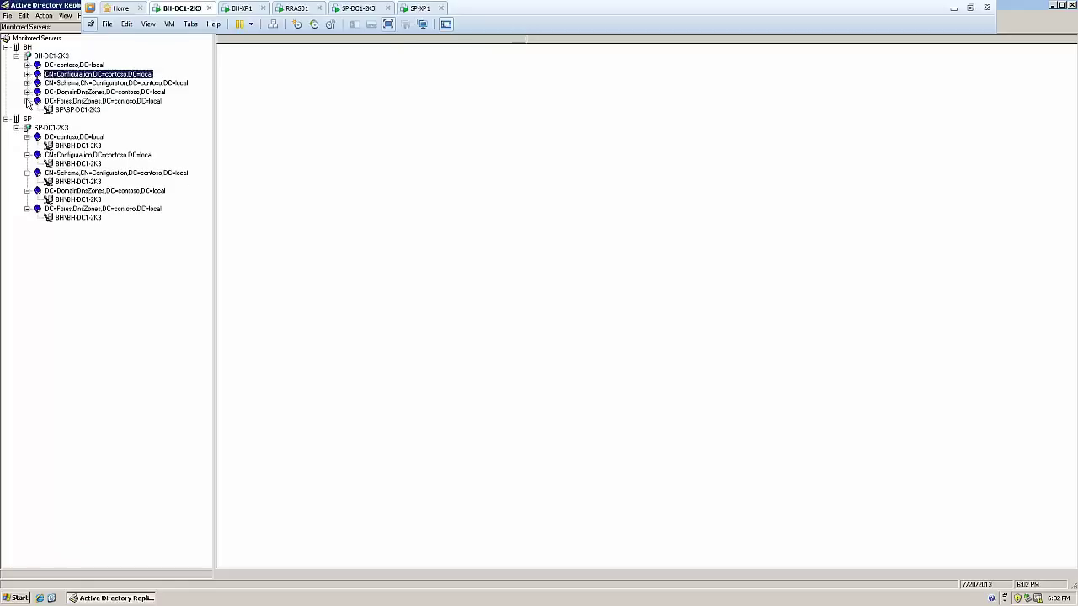
click(27, 100)
click(48, 57)
Show BH-DC1-2K3's Group Policy Object Status listing seven GPOs with version numbers
right_click(48, 59)
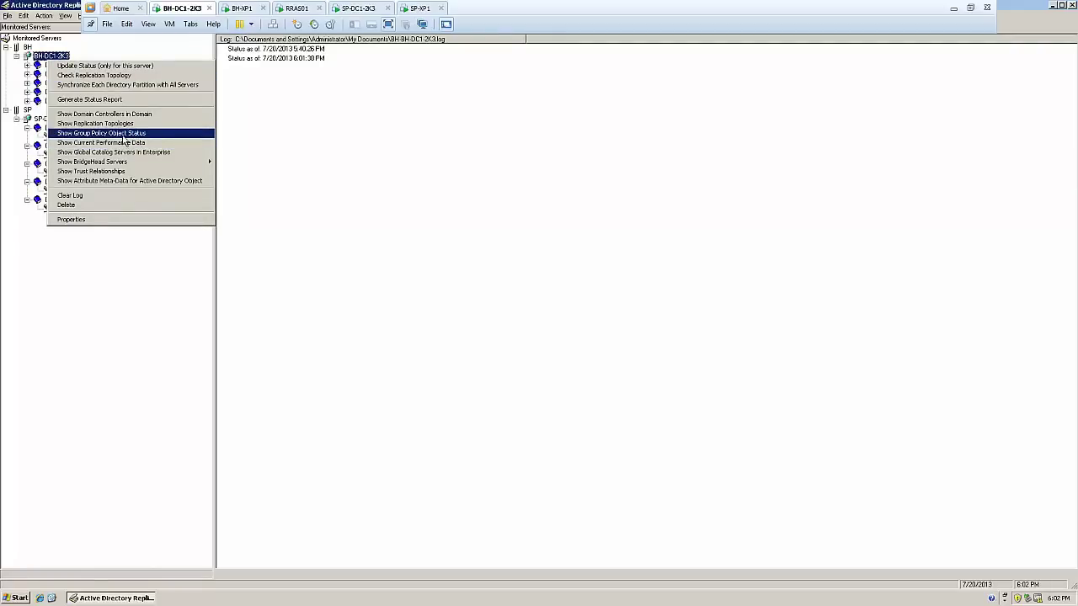
click(123, 134)
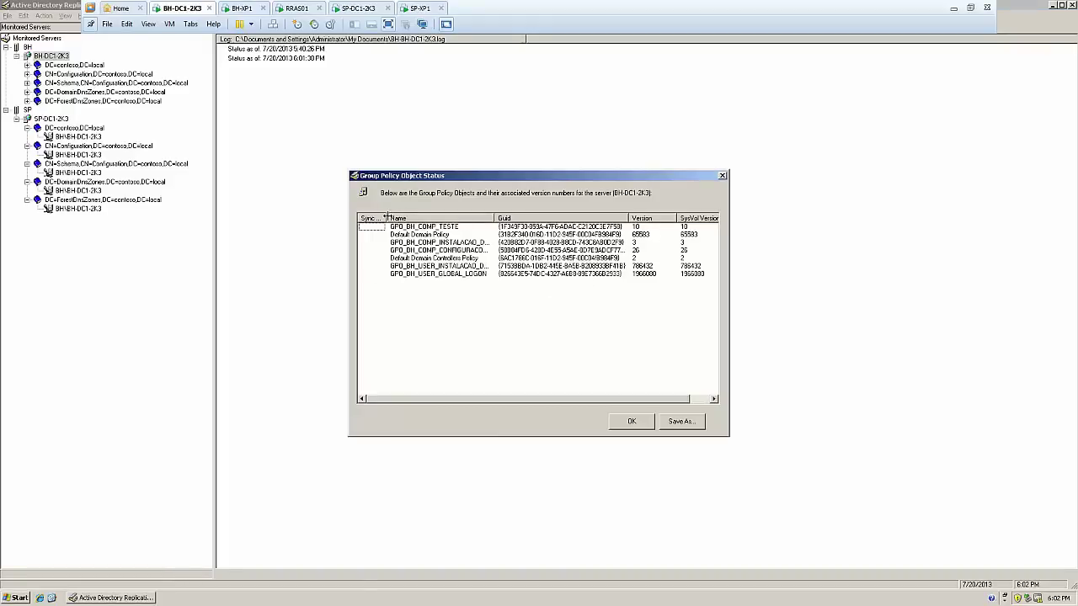
drag(387, 218, 384, 218)
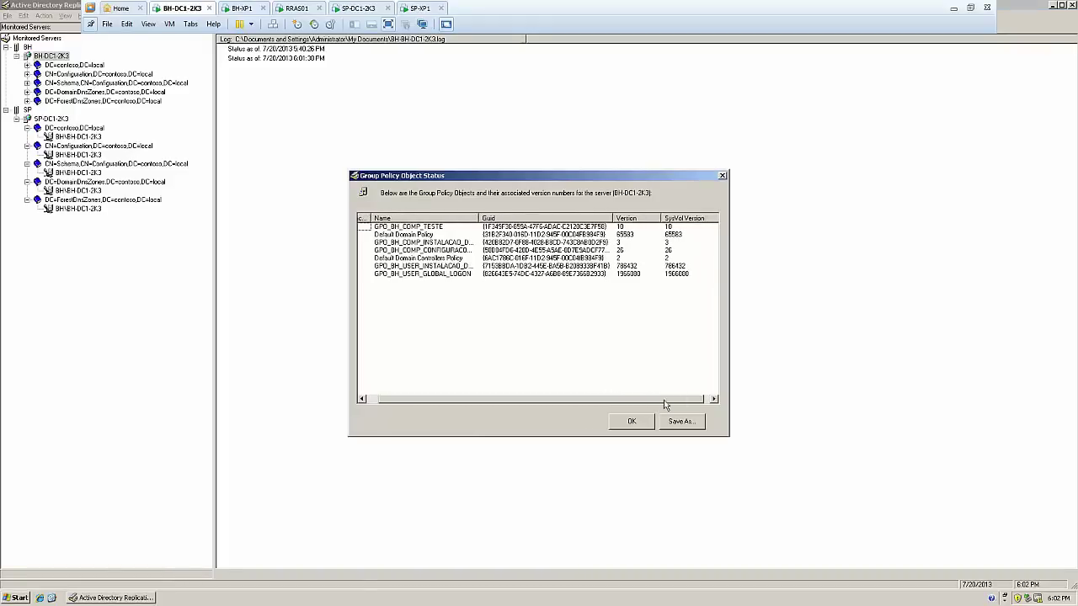
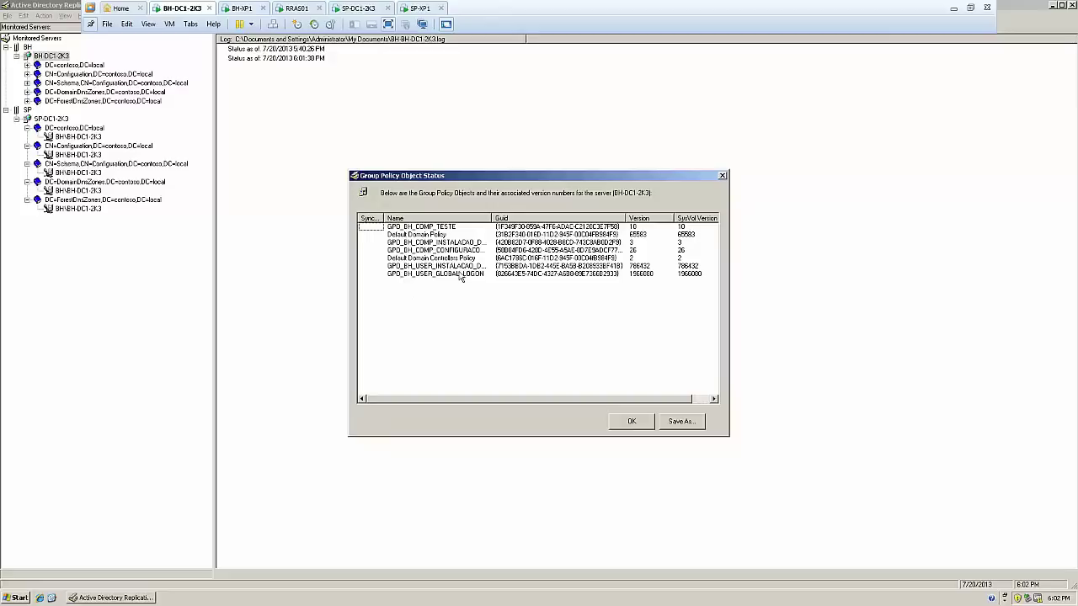
Synchronize BH-DC1-2K3 with its SP-DC1-2K3 partner on the contoso domain partition
click(721, 177)
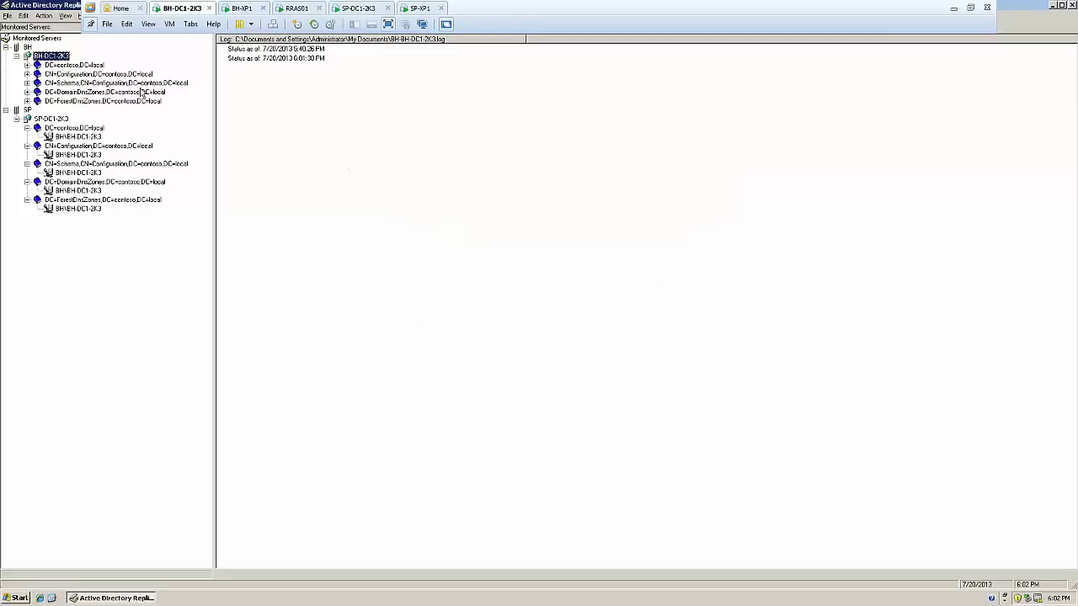
click(27, 64)
click(68, 74)
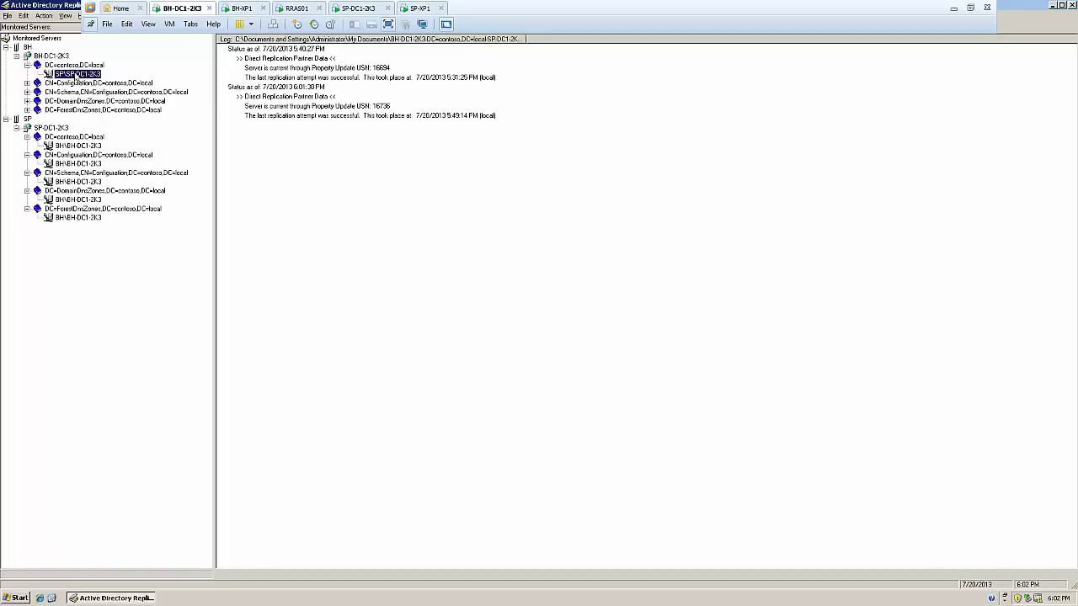
right_click(74, 74)
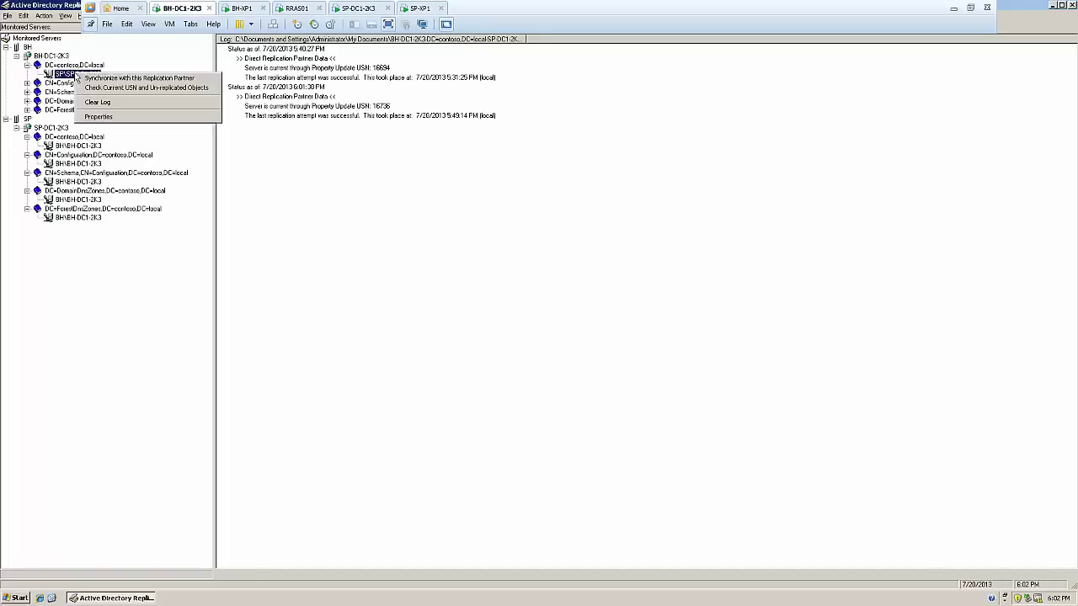
click(127, 80)
click(551, 328)
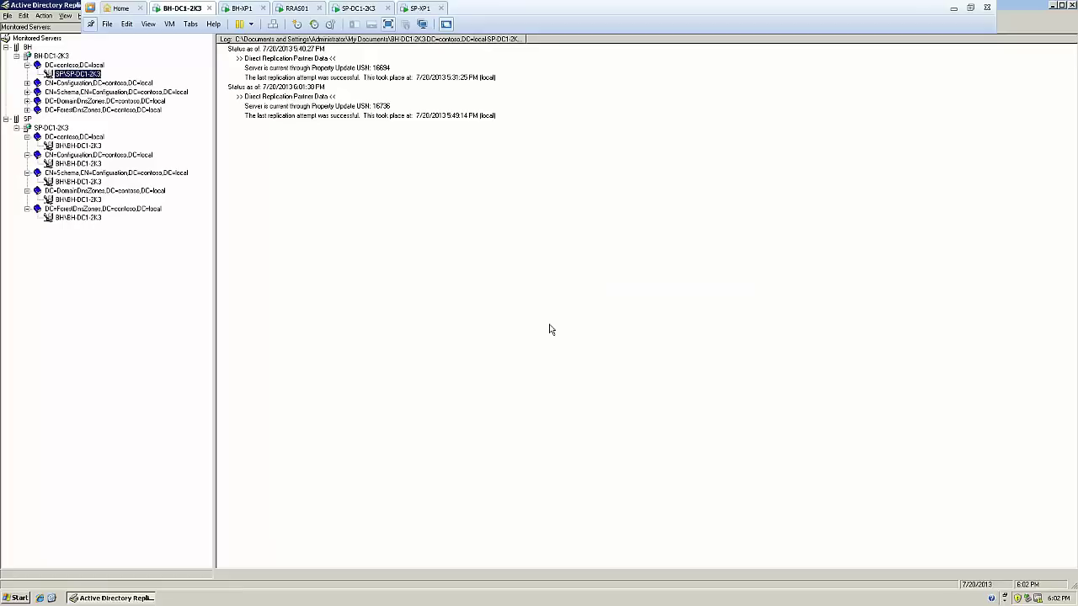
Synchronize SP-DC1-2K3 with its BH-DC1-2K3 partner, then close the replication status tool
click(83, 146)
right_click(83, 146)
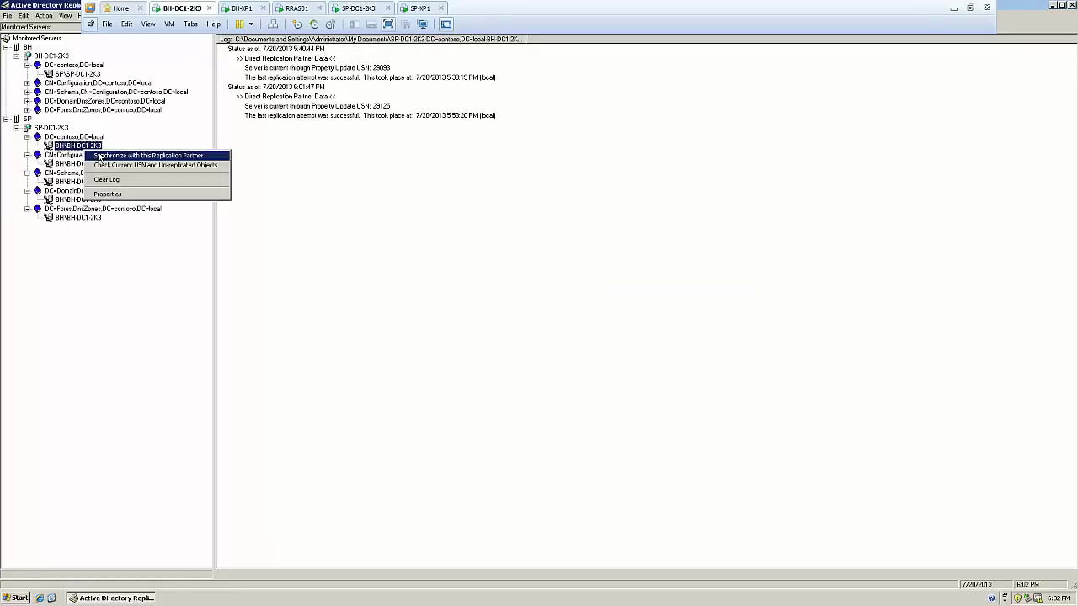
click(102, 154)
click(543, 327)
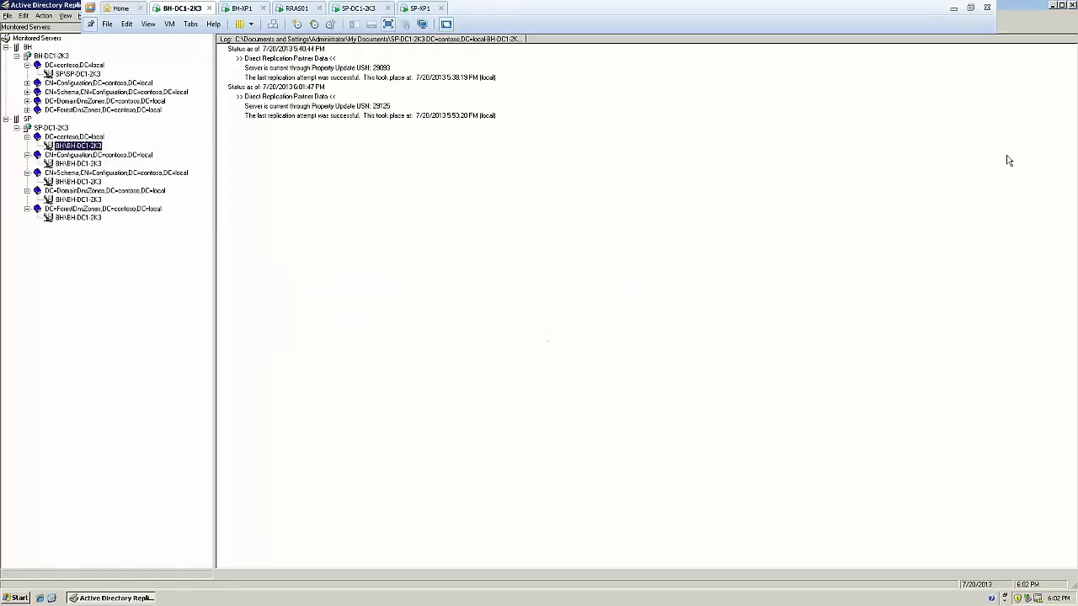
click(1073, 6)
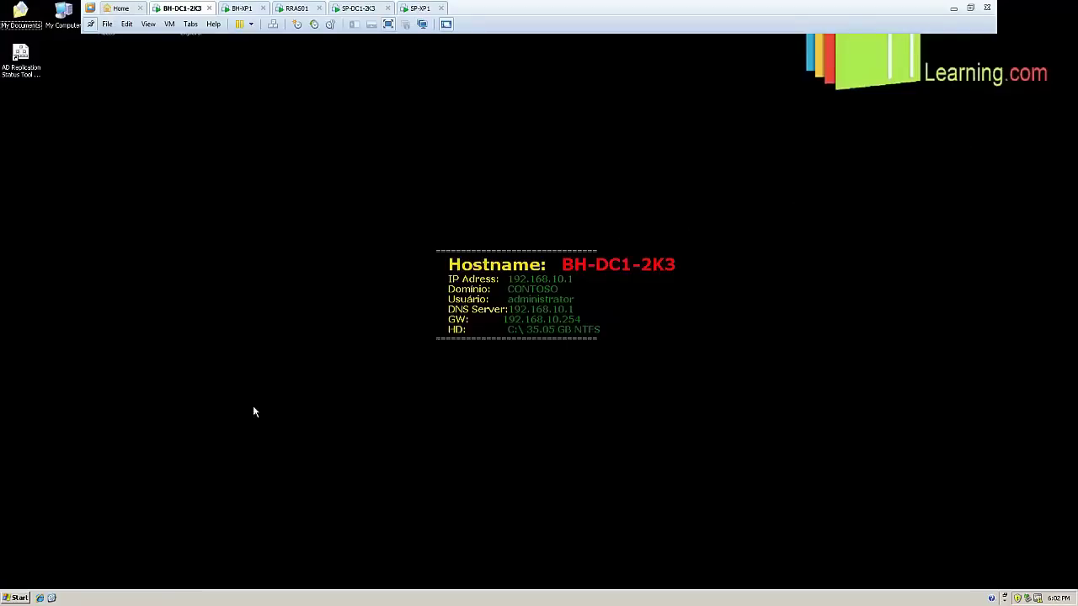
Launch a command prompt with cmd, move to the C:\ root and clear the screen
click(17, 598)
click(58, 540)
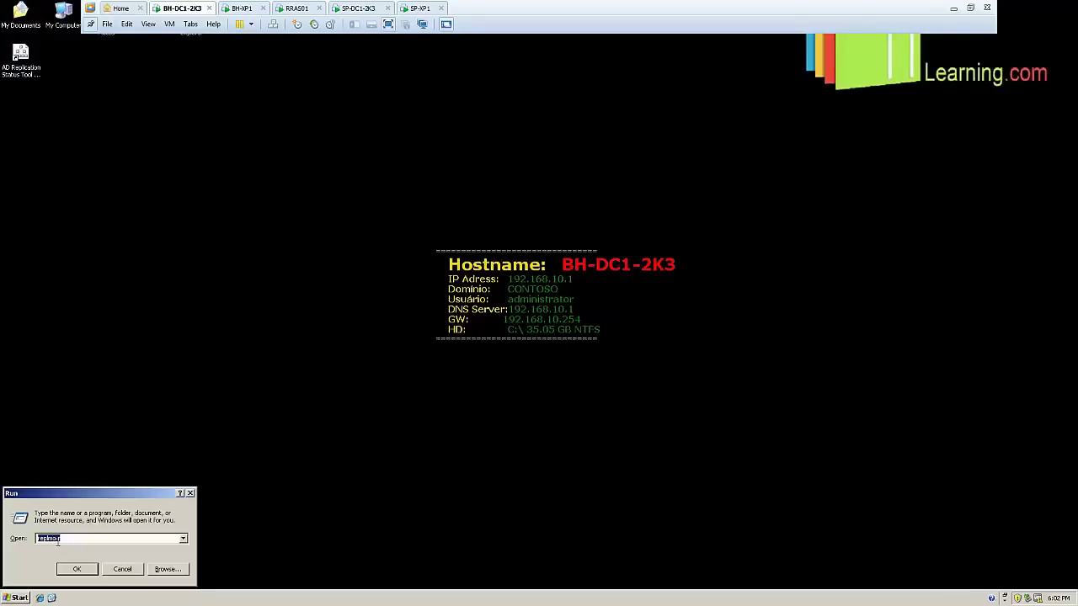
text(cmd)
key(Return)
text(cd\)
key(Return)
text(cl)
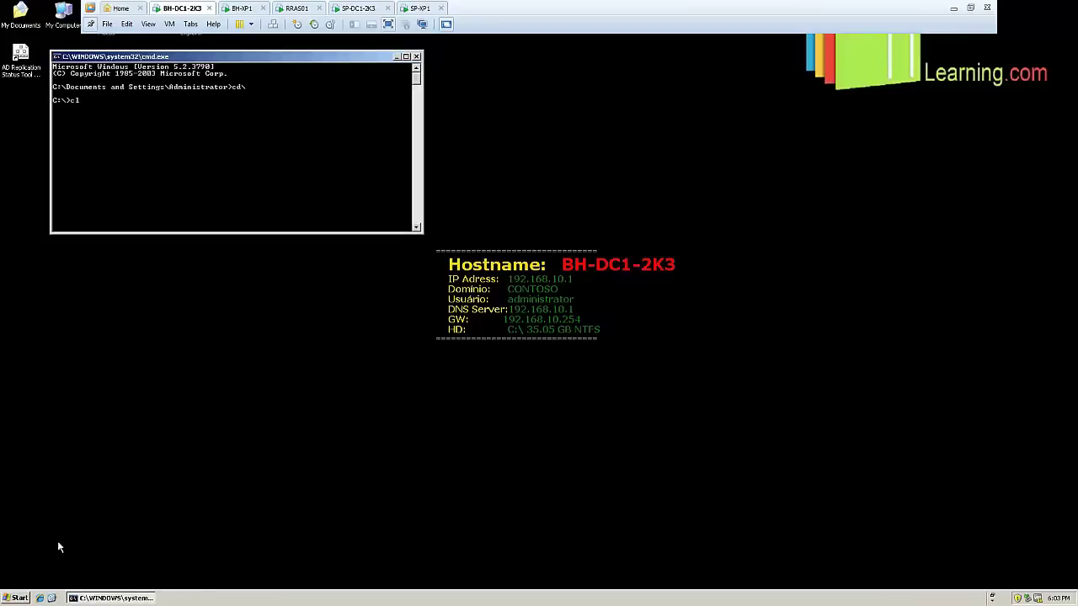
text(s)
key(Return)
Run repadmin on its own to review its usage help
text(repadmin)
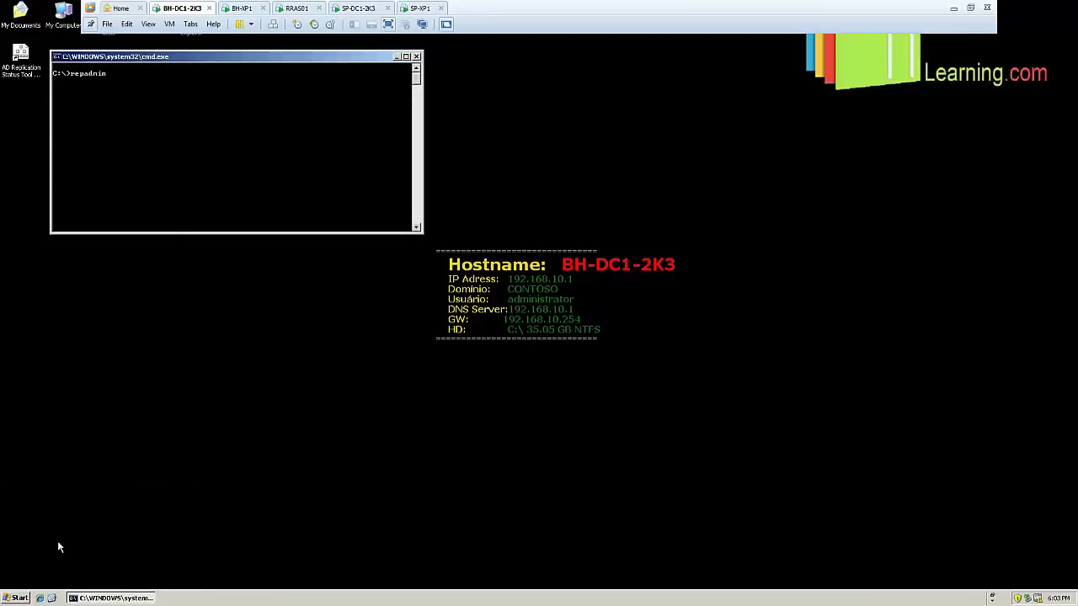
key(Return)
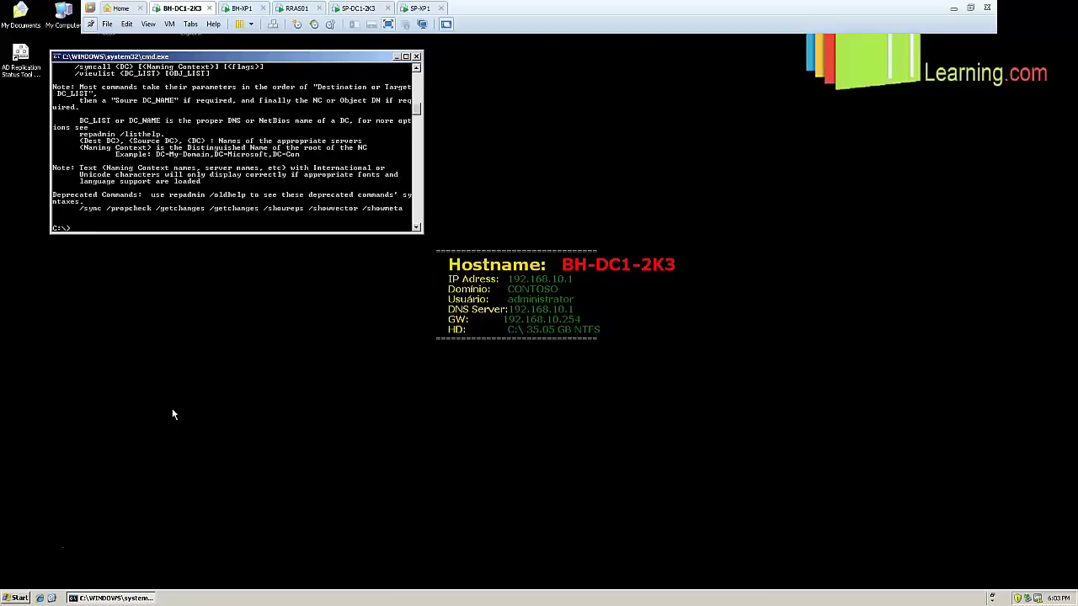
scroll(350, 236, up, 2)
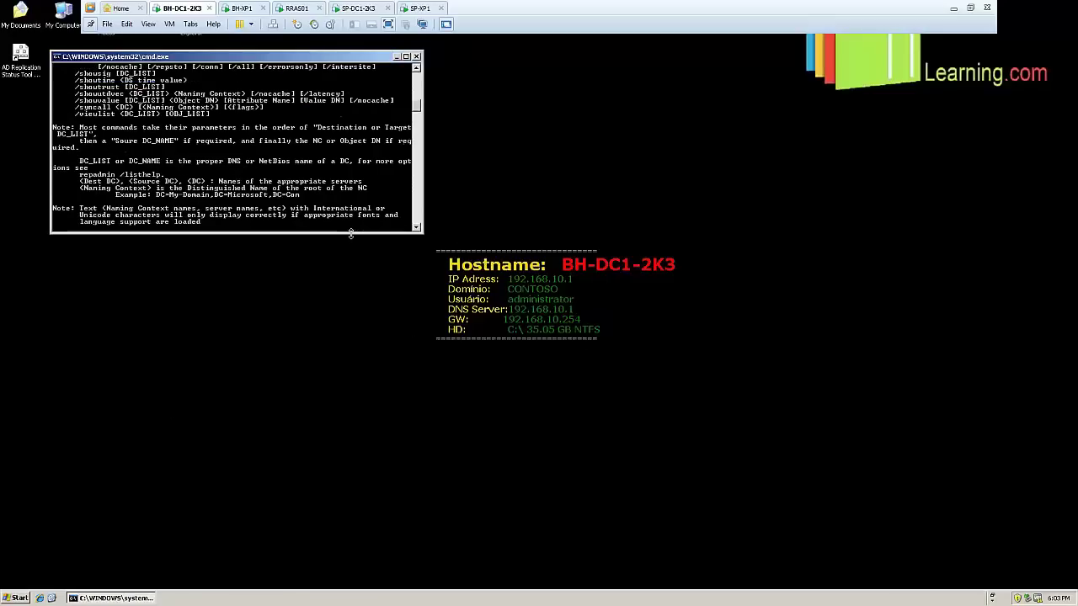
scroll(351, 233, down, 3)
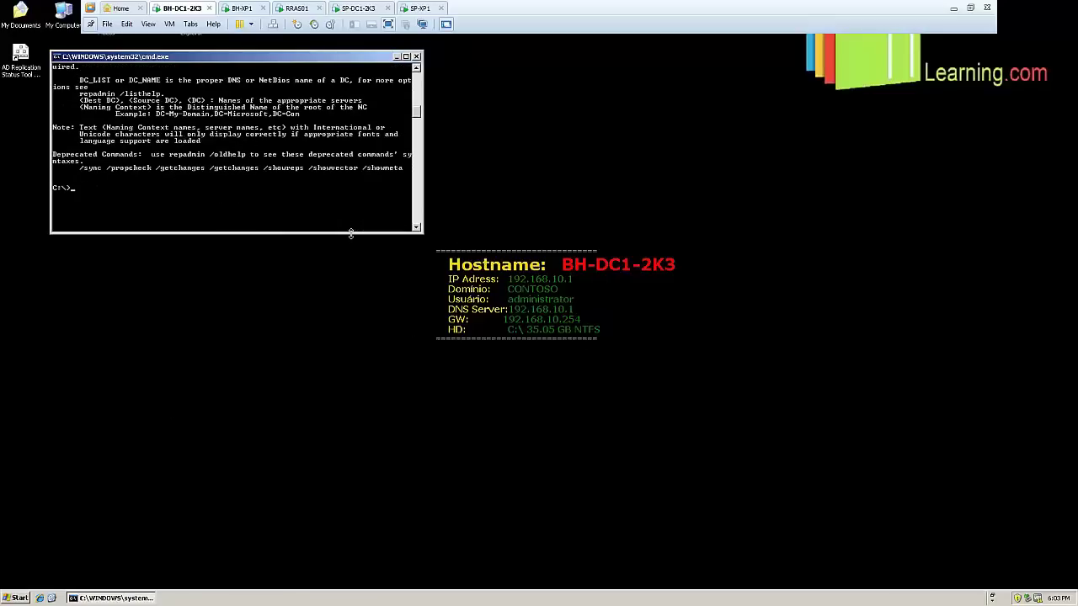
scroll(350, 233, up, 2)
scroll(351, 233, down, 1)
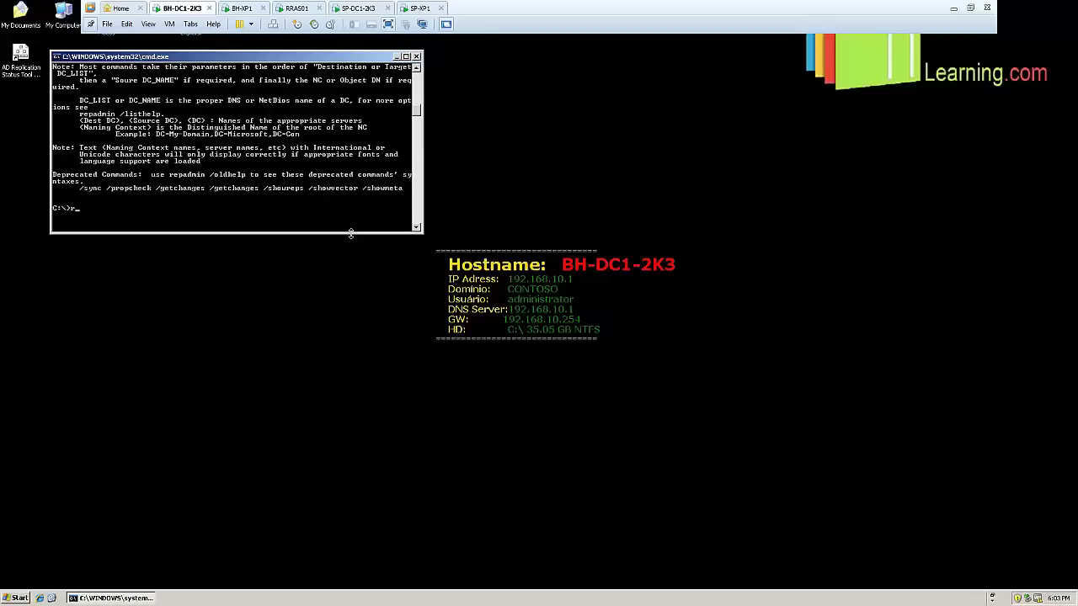
Run repadmin /showreps, then redirect the same report into resultado.txt
text(admin /showreps)
key(Return)
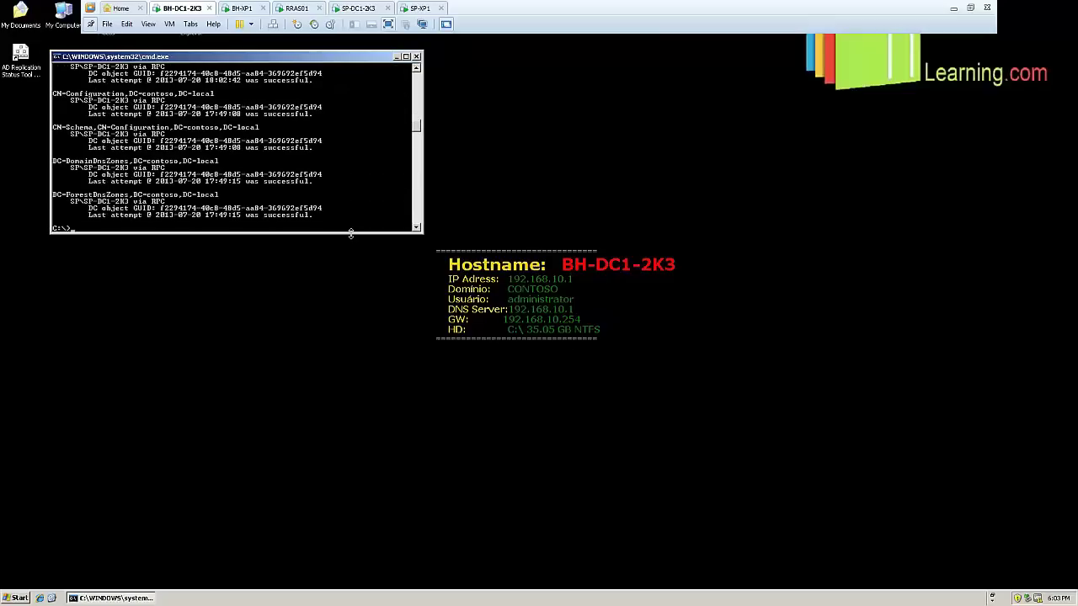
key(Up)
text(> resultado.txt)
key(Return)
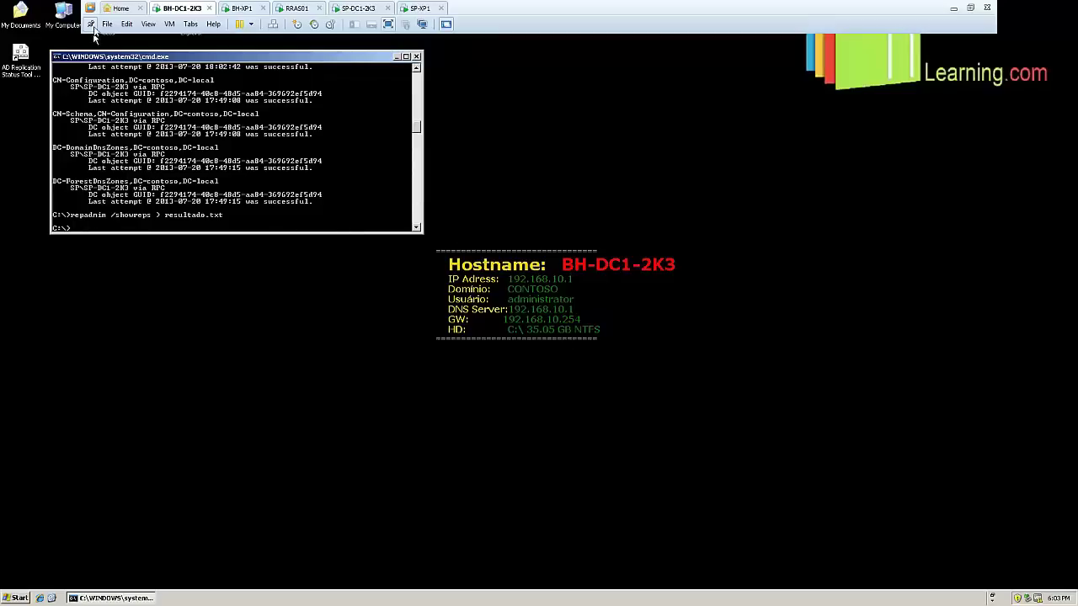
Open resultado.txt from Local Disk (C:) in a maximized Notepad window
double_click(62, 16)
double_click(158, 102)
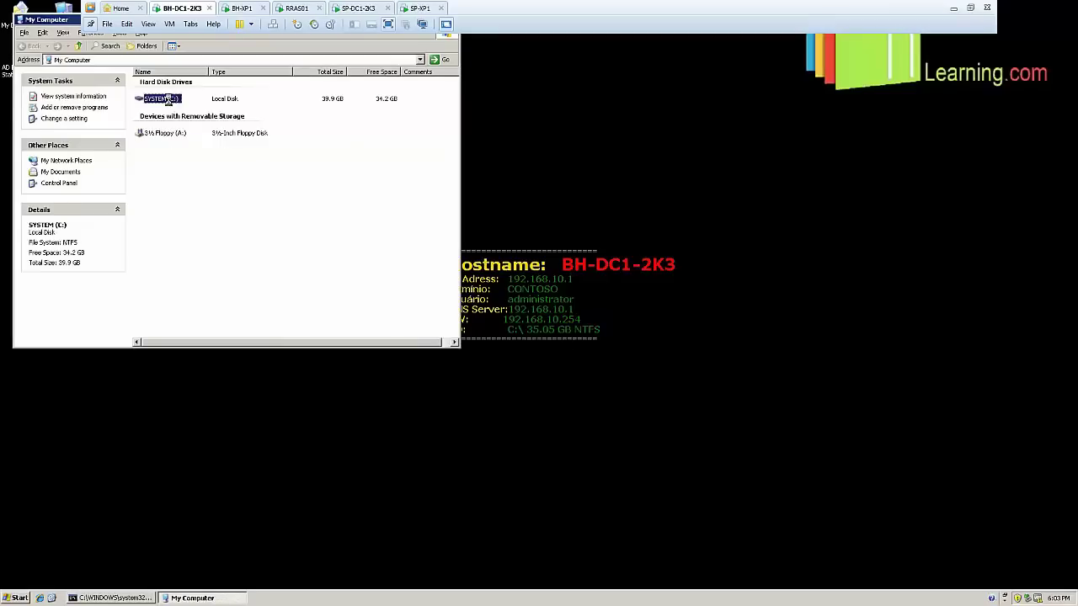
double_click(165, 292)
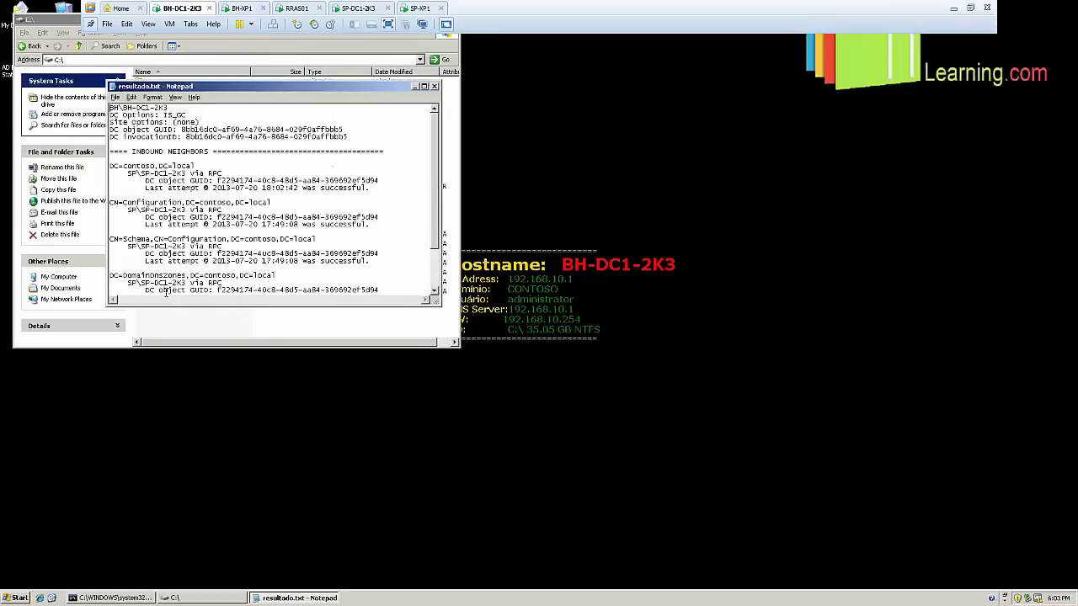
click(423, 86)
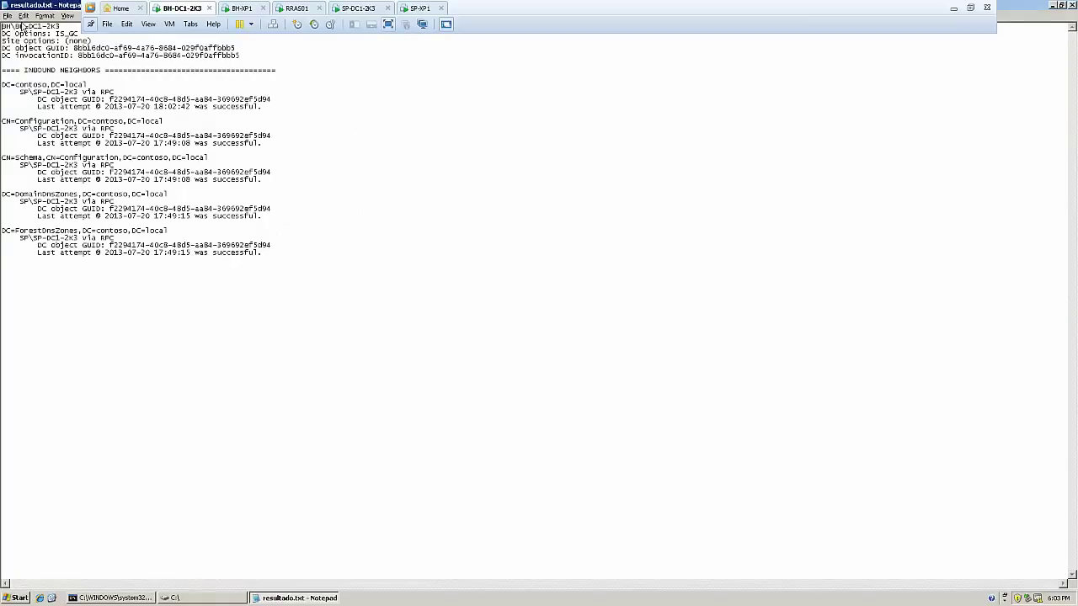
Highlight the BH-DC1-2K3 name and successful partition results, then close Notepad and move the C:\ window aside
drag(15, 26, 61, 26)
drag(37, 100, 12, 135)
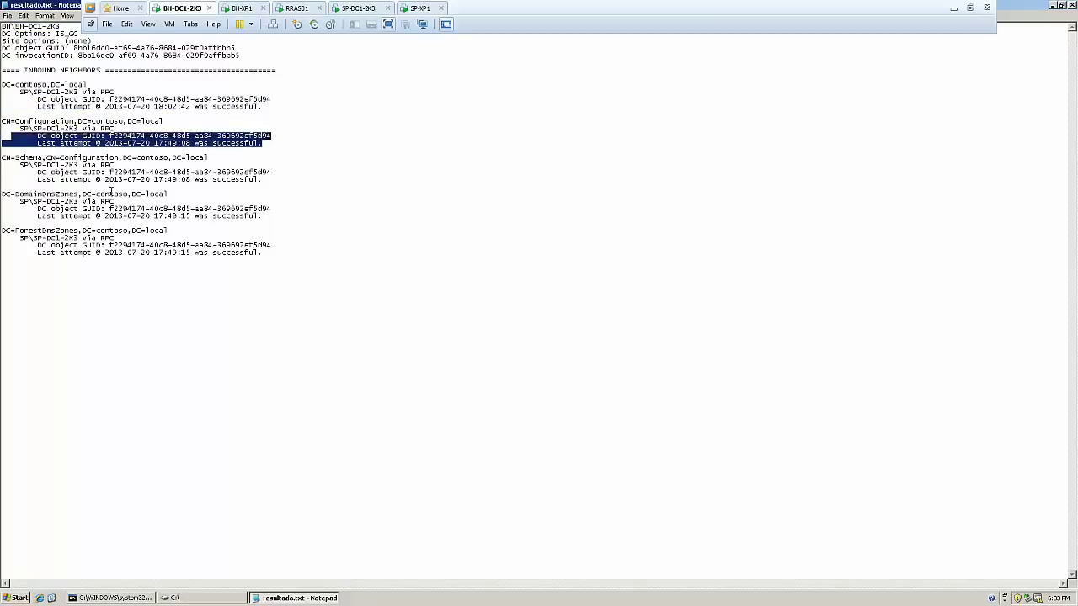
drag(272, 215, 65, 208)
drag(312, 266, 2, 26)
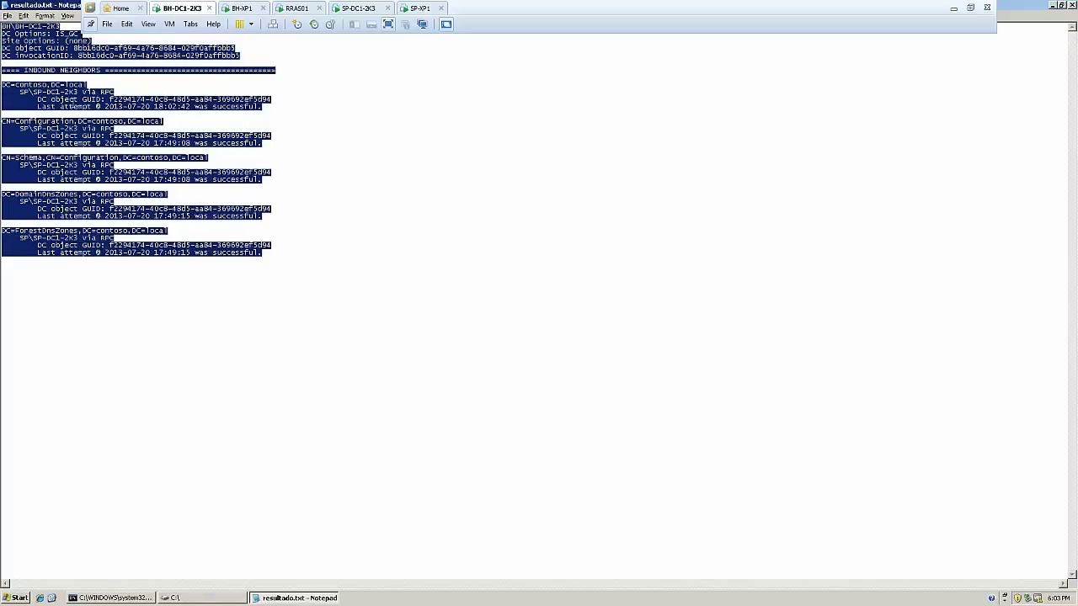
click(169, 204)
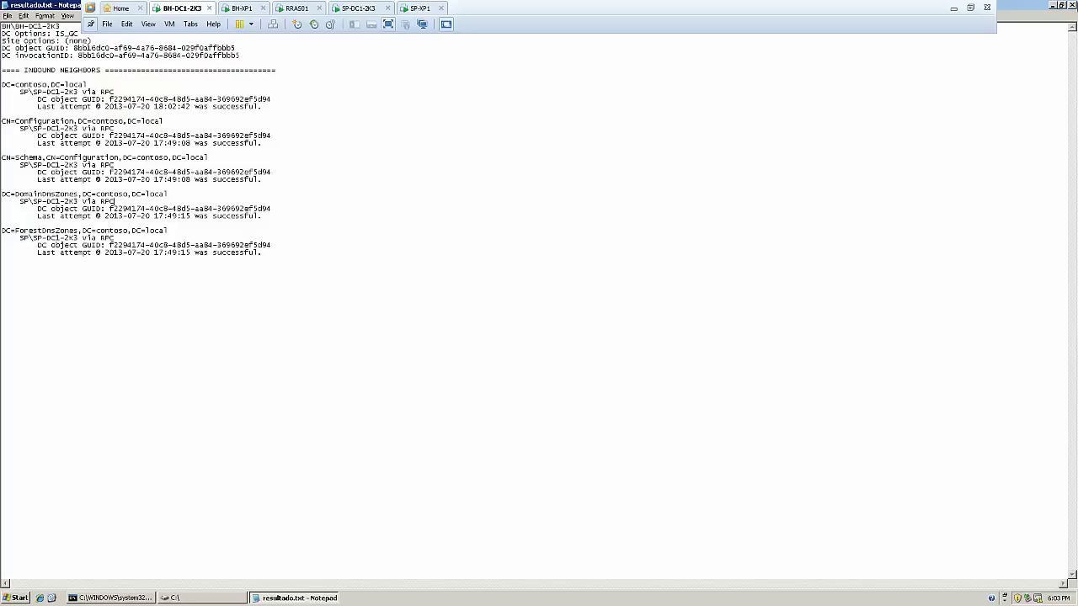
click(1072, 6)
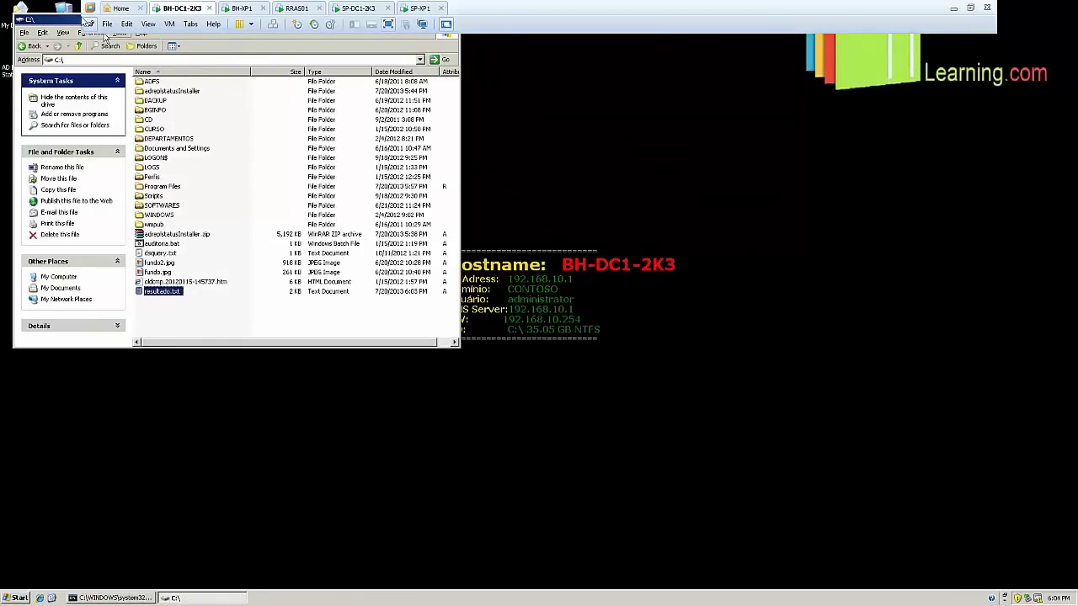
drag(69, 23, 539, 184)
click(243, 54)
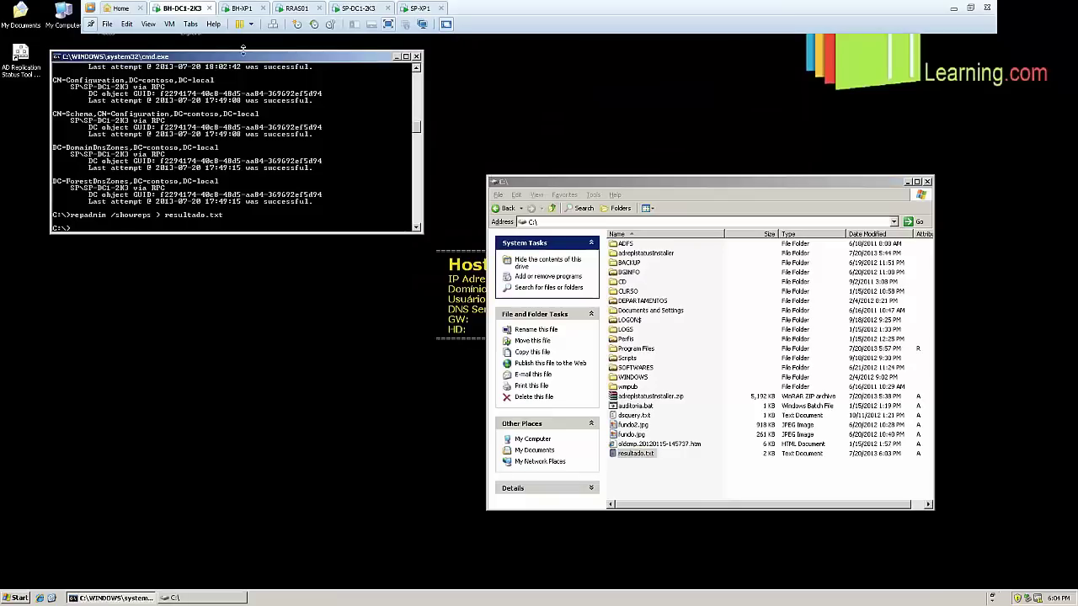
Rerun repadmin without redirection and scroll up through its help text
drag(243, 51, 269, 250)
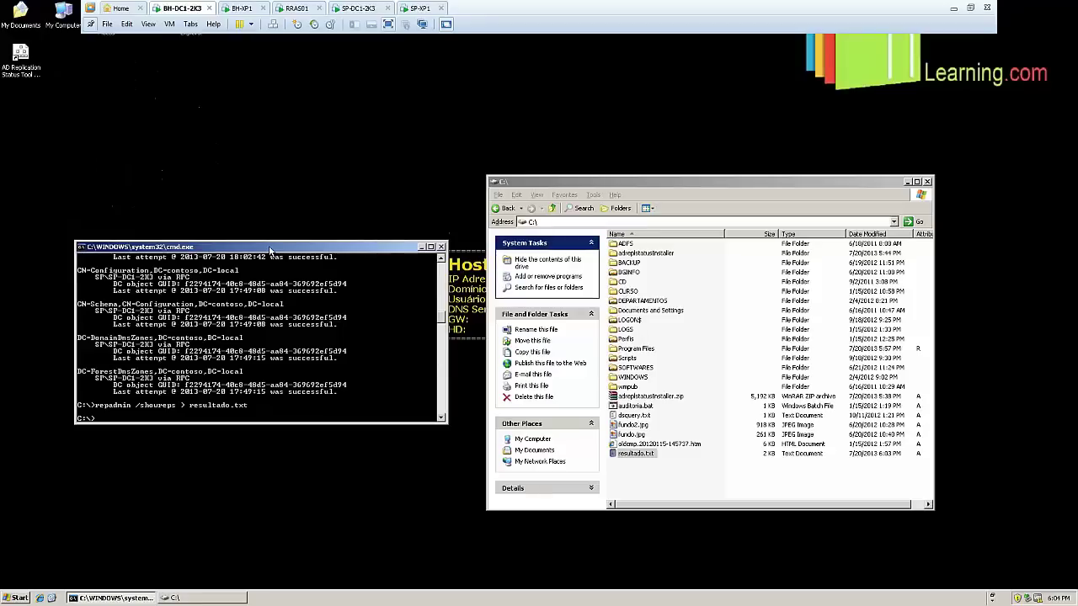
key(Up)
key(BackSpace)
key(BackSpace)
key(BackSpace)
key(BackSpace)
key(BackSpace)
key(BackSpace)
key(BackSpace)
key(BackSpace)
key(BackSpace)
key(BackSpace)
key(BackSpace)
key(BackSpace)
key(BackSpace)
key(BackSpace)
key(BackSpace)
key(BackSpace)
key(Return)
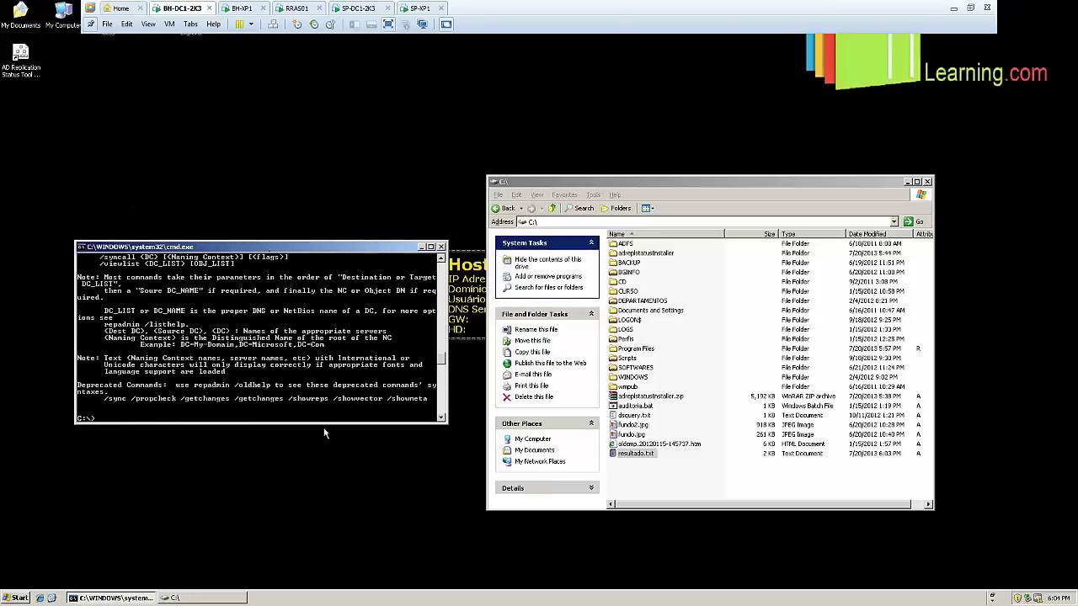
scroll(305, 416, up, 4)
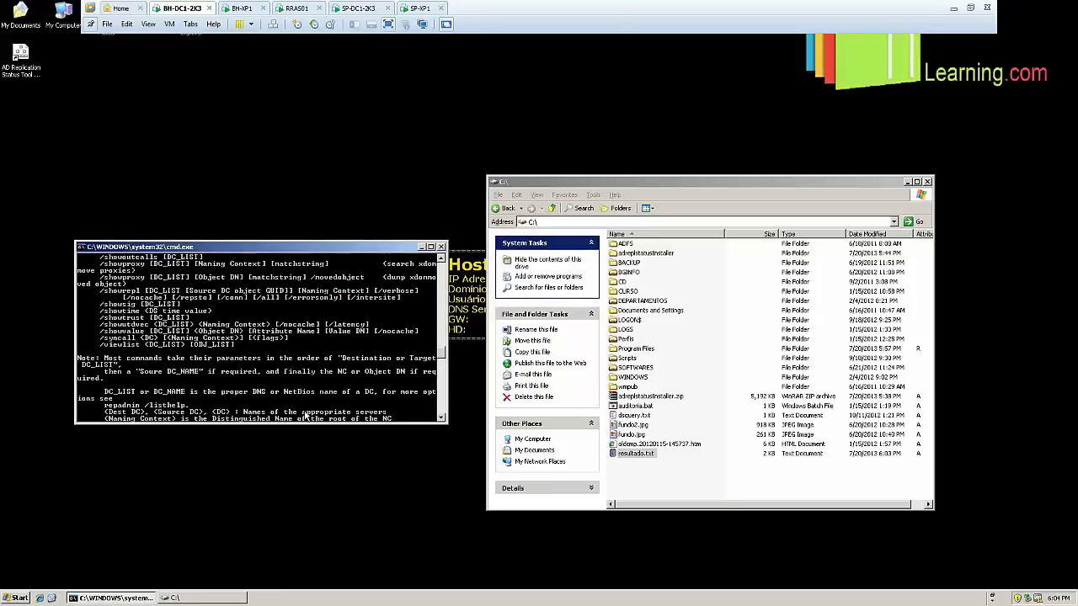
scroll(179, 354, up, 2)
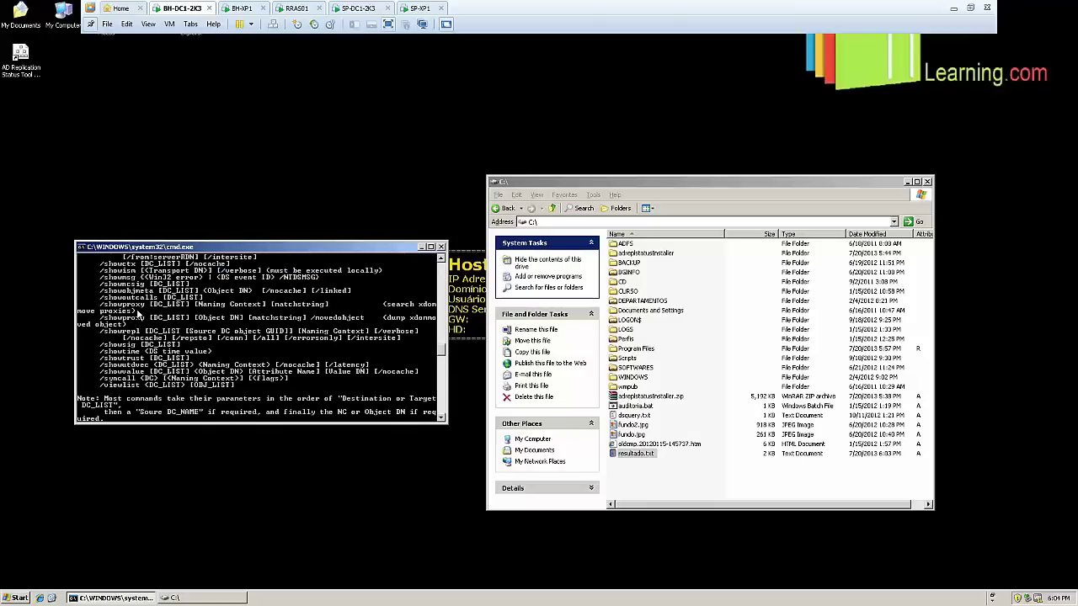
scroll(139, 314, up, 1)
scroll(139, 316, up, 1)
scroll(138, 318, up, 1)
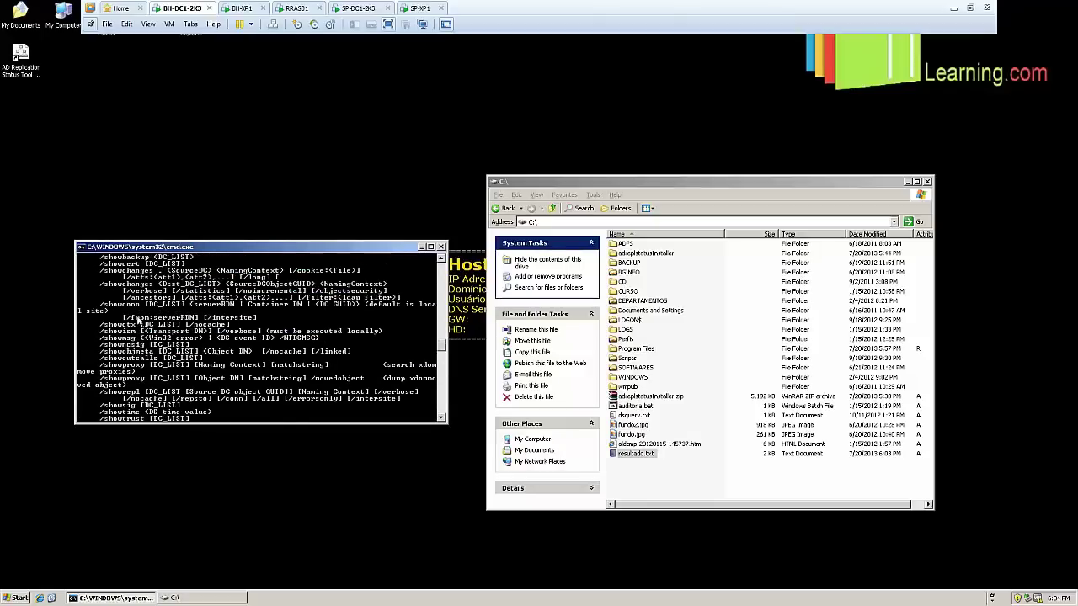
scroll(139, 320, up, 3)
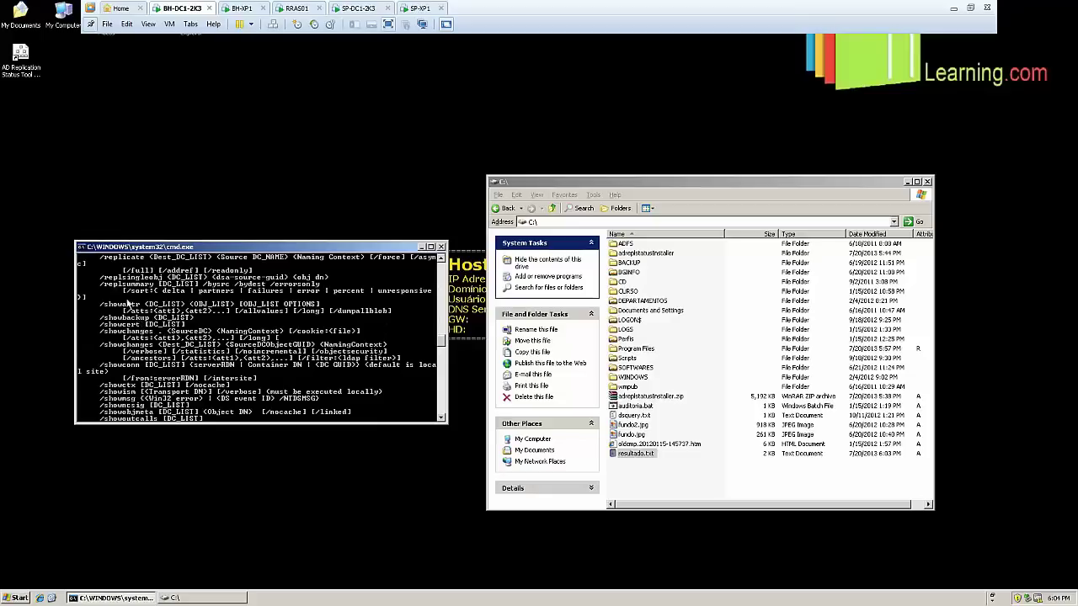
Copy /replsummary from the help and run 'repadmin /replsummary > resultado.txt'
right_click(99, 283)
click(113, 293)
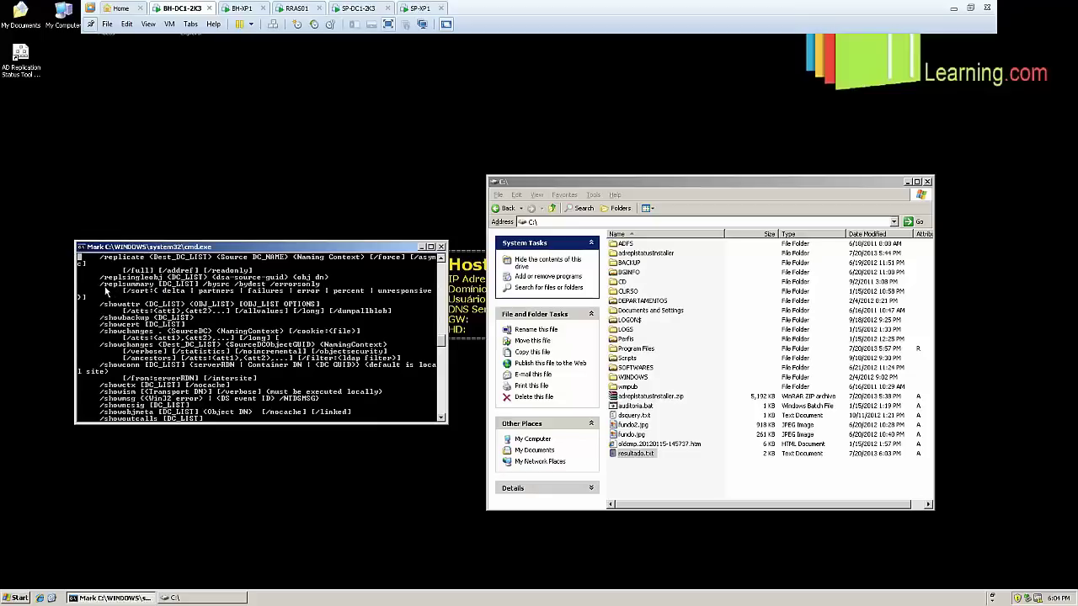
drag(104, 289, 153, 290)
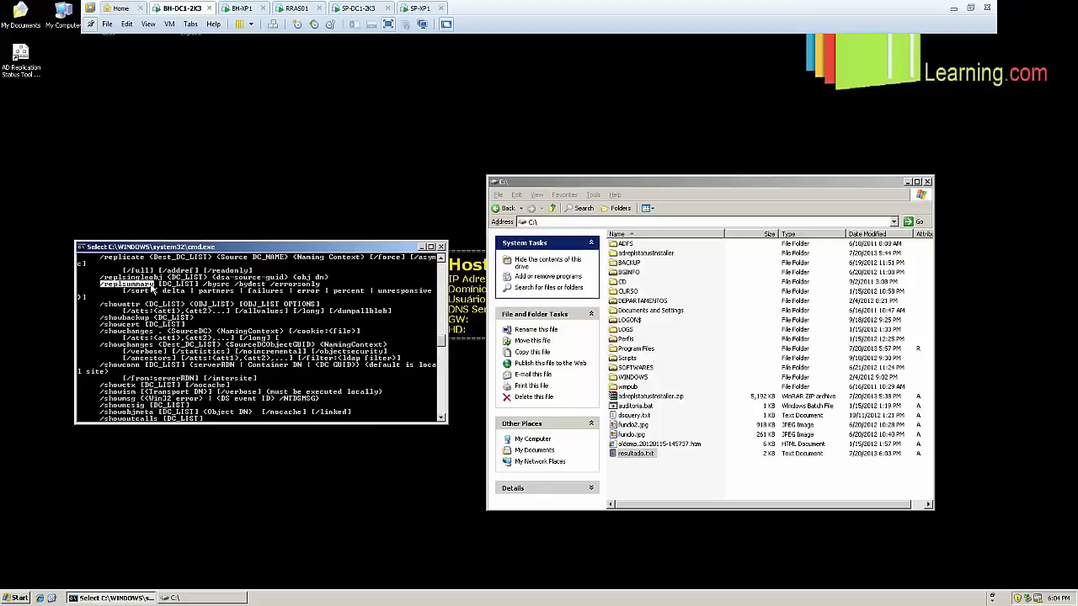
key(Return)
scroll(192, 341, down, 10)
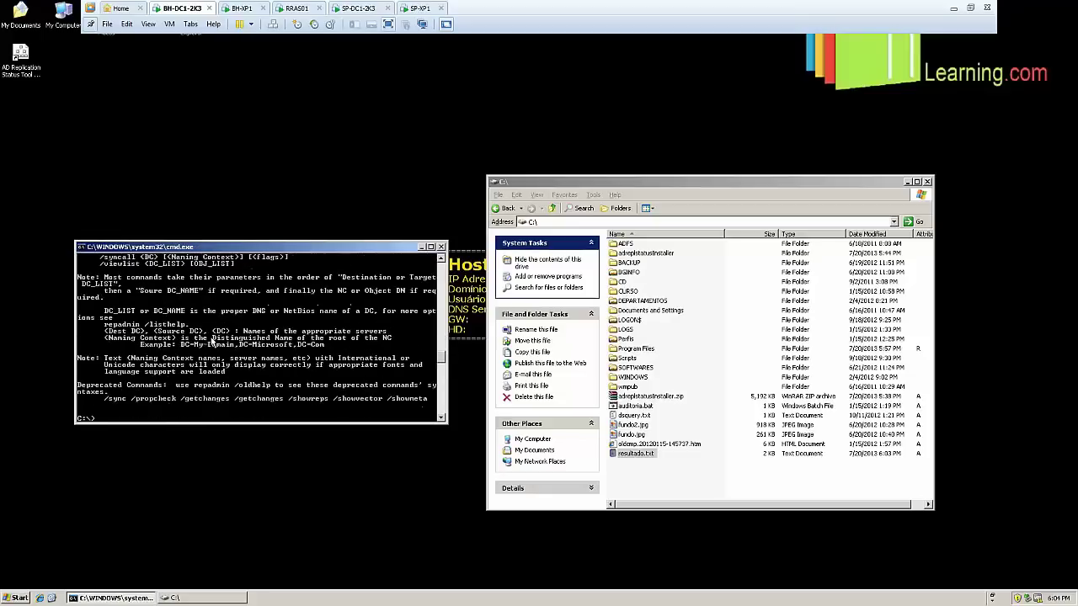
text(rep)
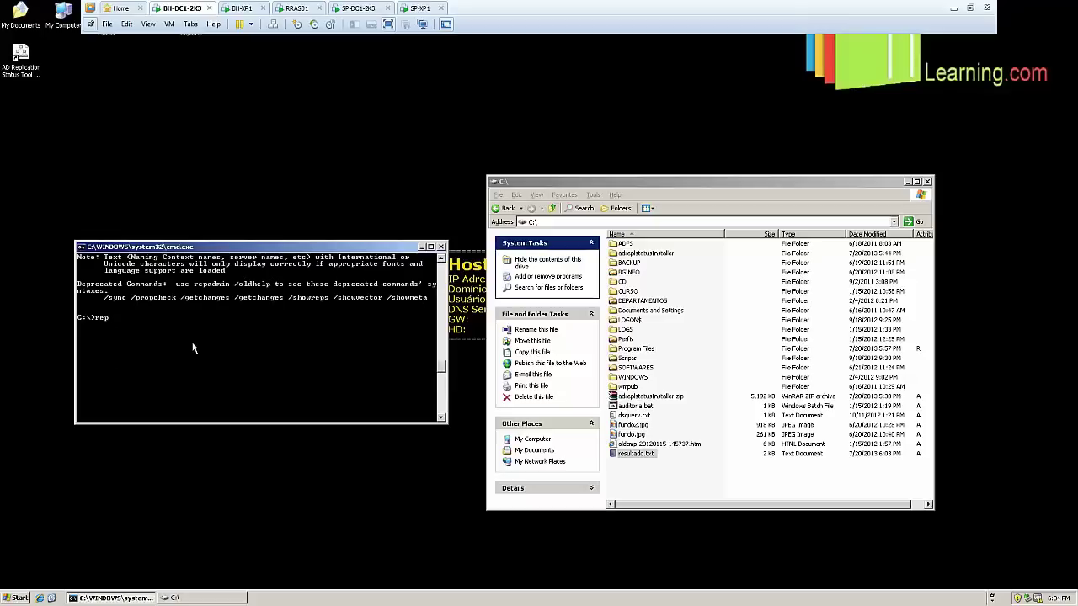
text(admin)
right_click(192, 347)
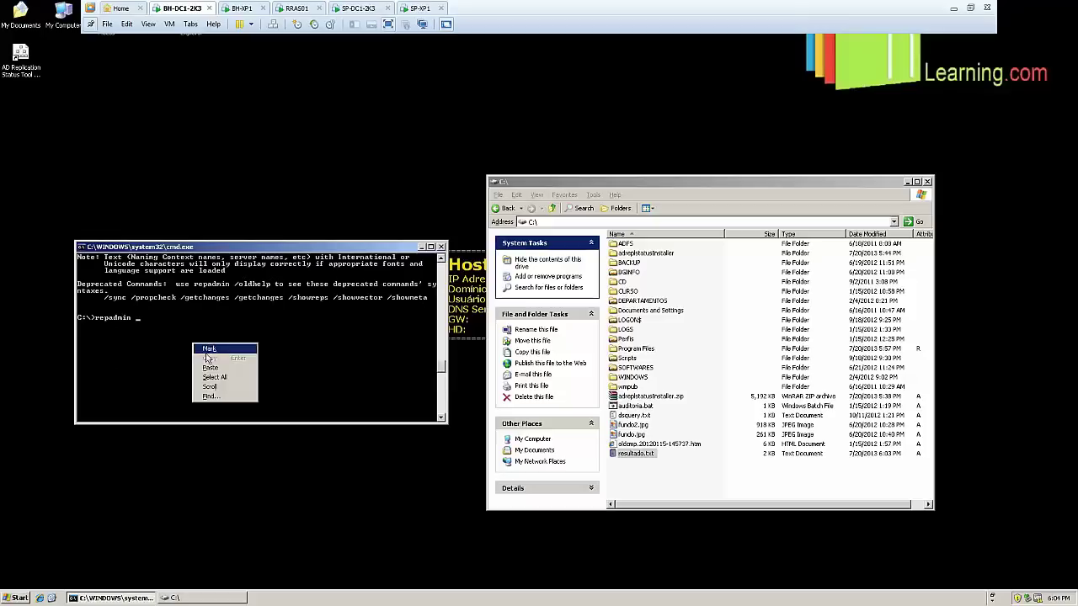
click(223, 367)
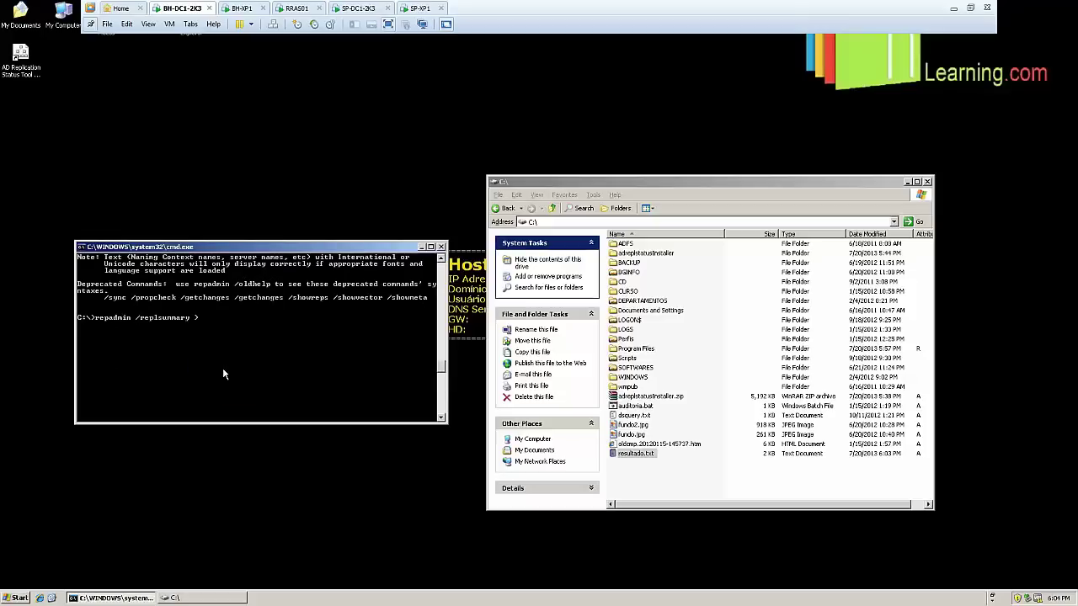
text(> resultado.txt)
key(Return)
Open resultado.txt, enlarge Notepad to check both DCs show 0 of 5 failures, then close it
click(665, 499)
double_click(638, 455)
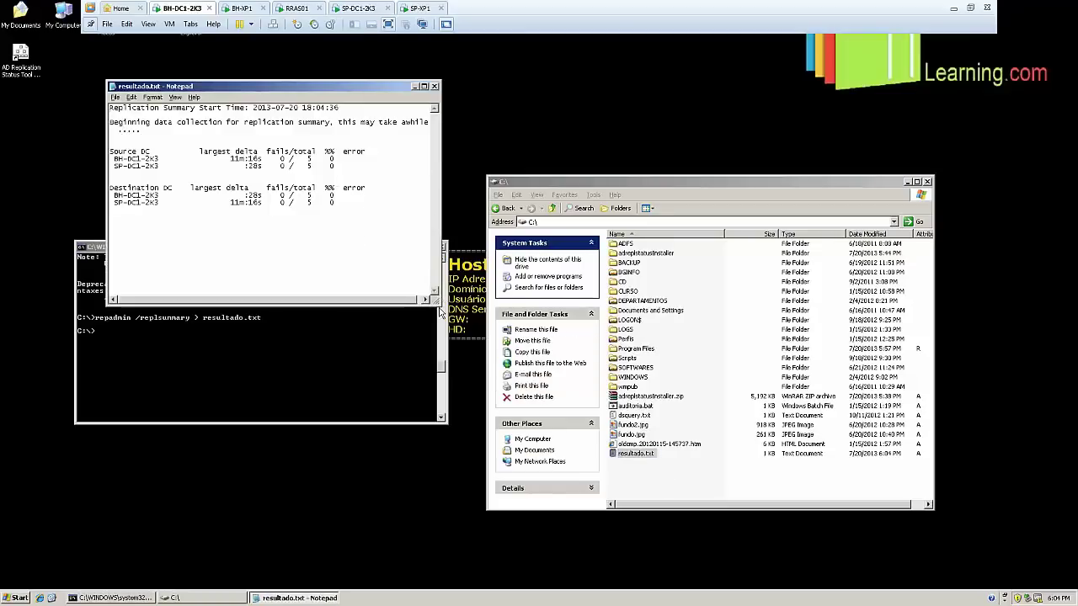
drag(439, 303, 753, 462)
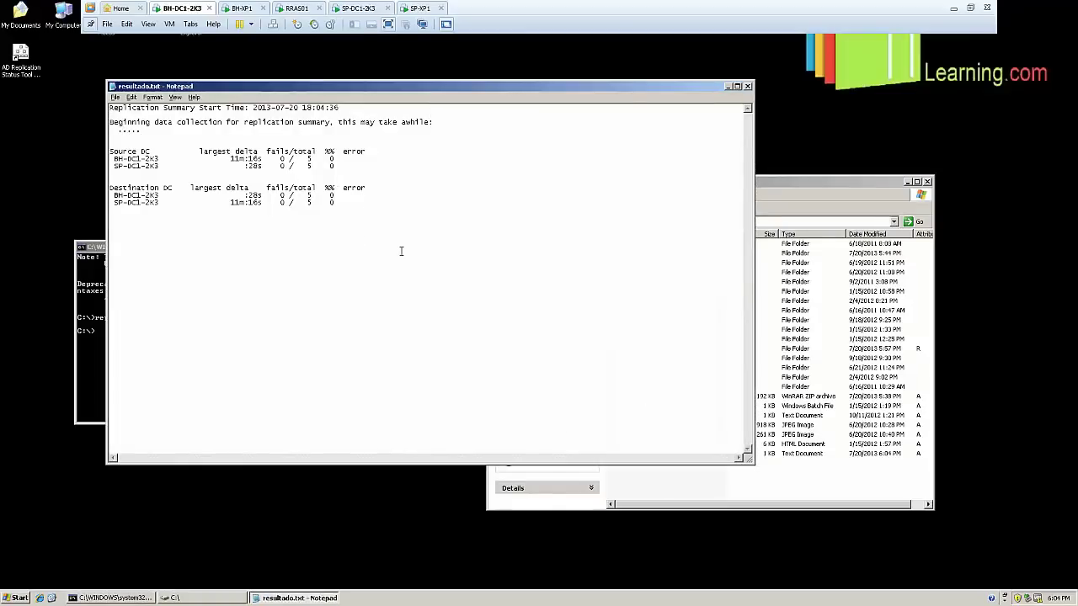
drag(348, 167, 249, 151)
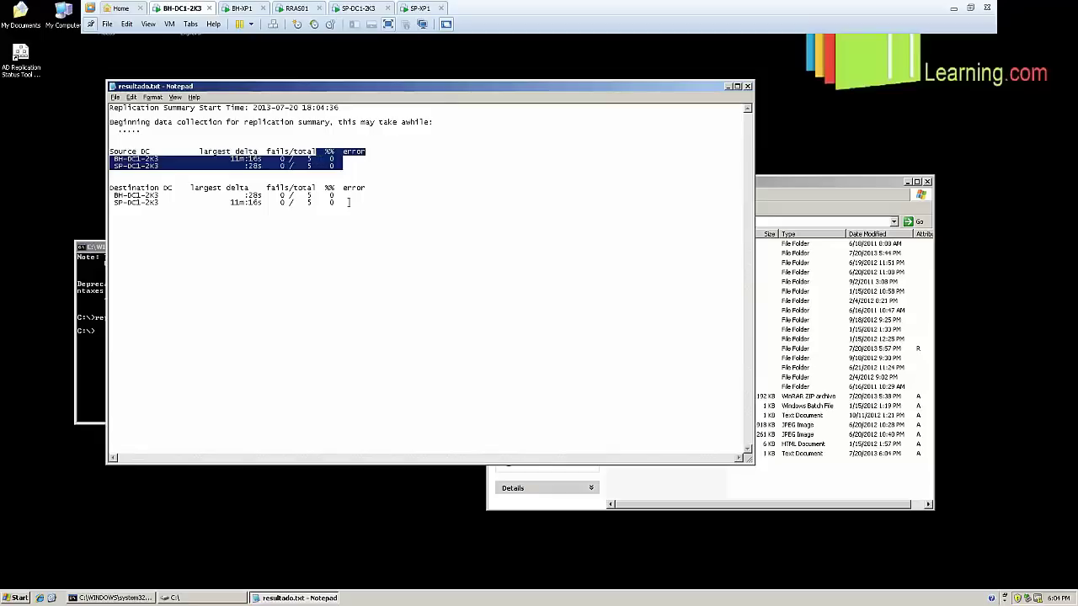
drag(347, 203, 96, 97)
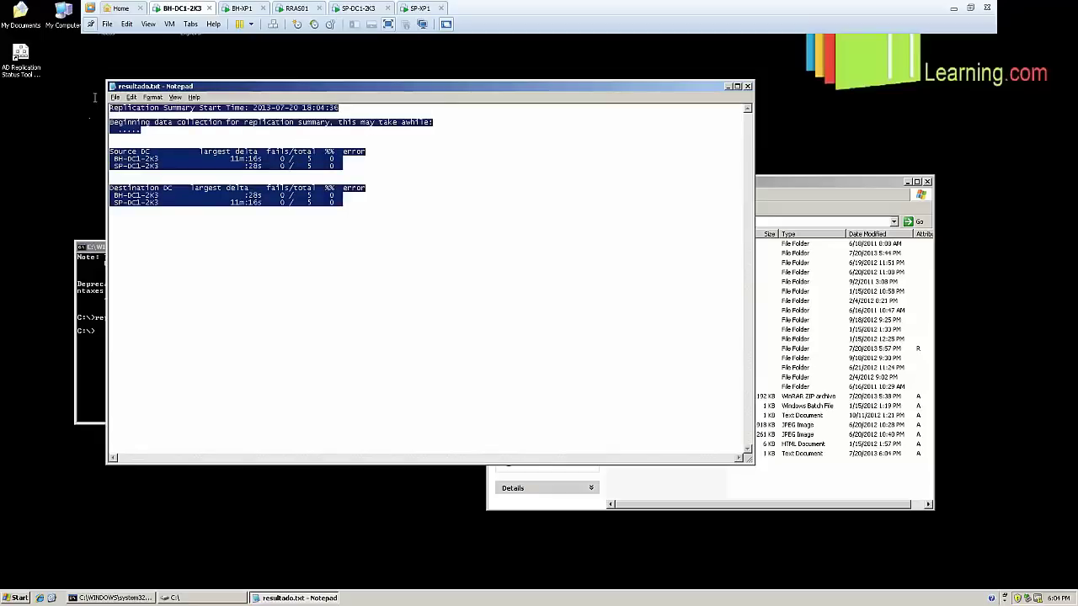
click(391, 214)
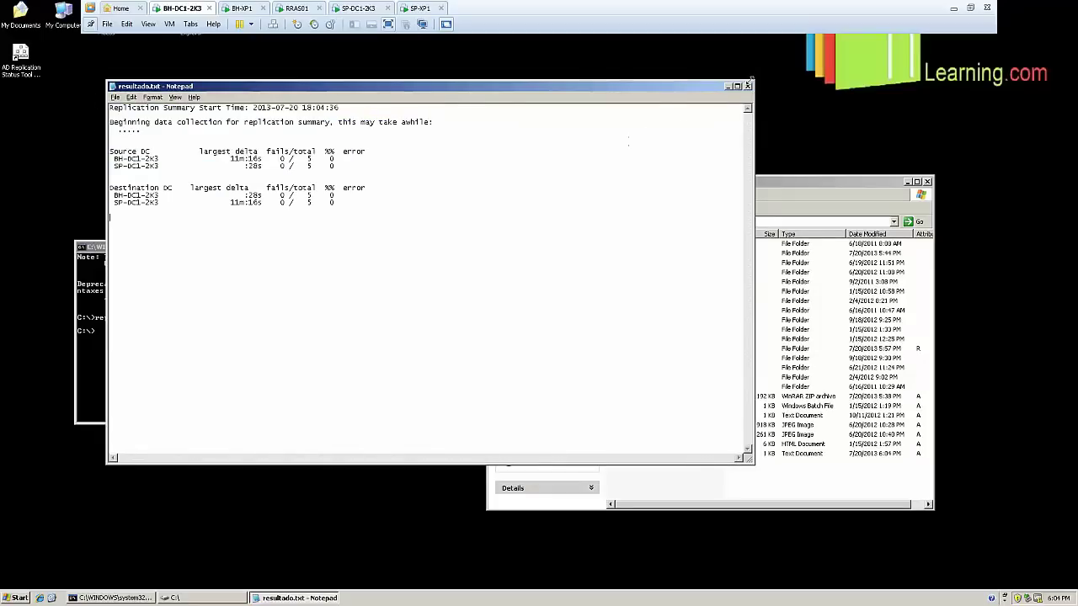
click(747, 86)
Clear the command prompt with cls and type dcdiag
click(332, 332)
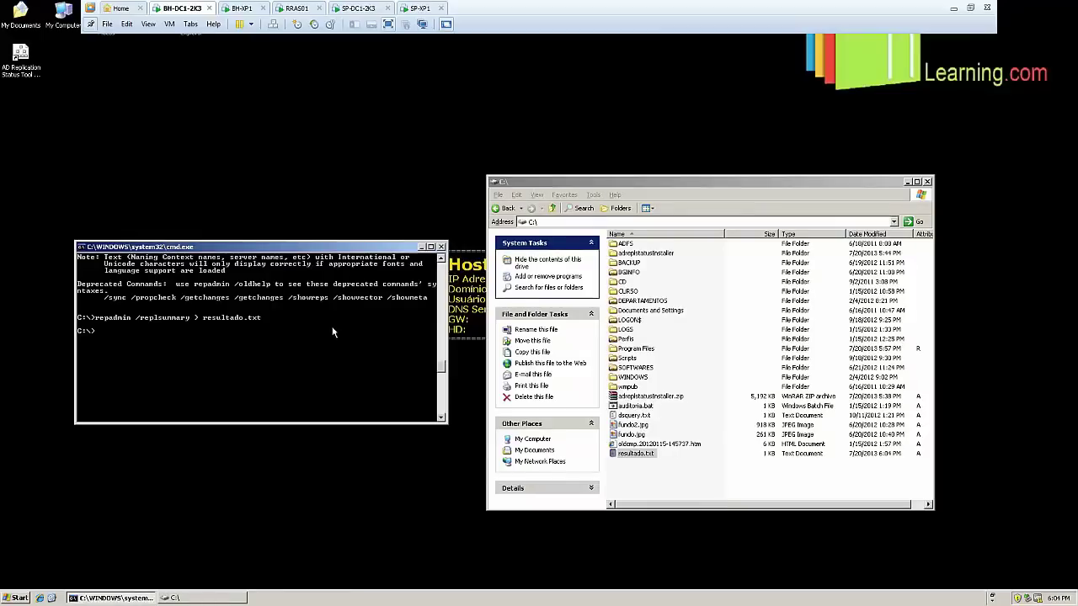
text(cls)
key(Return)
text(dc)
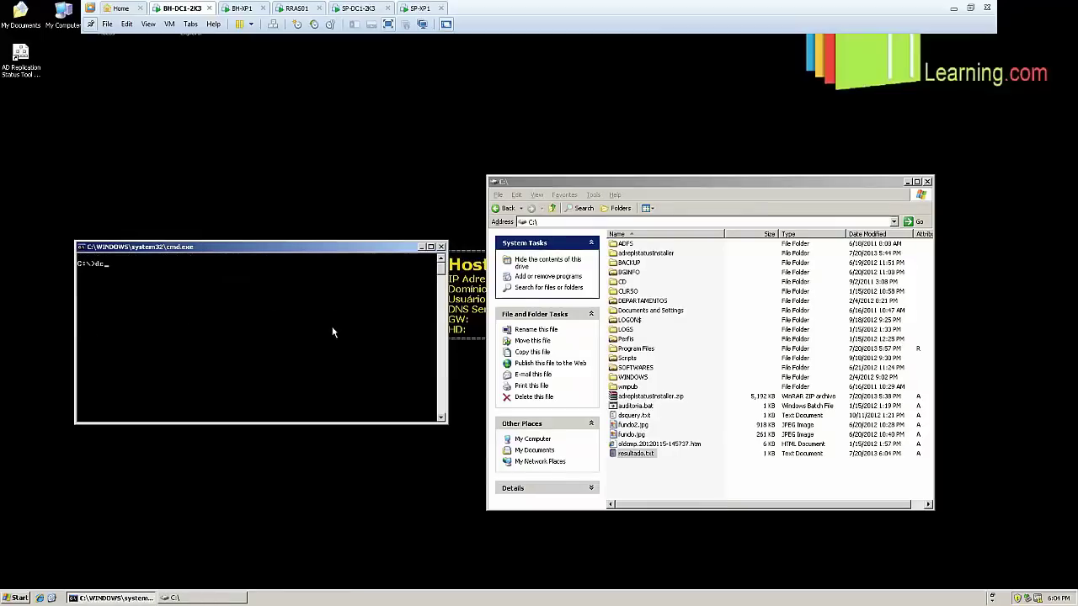
text(diag)
Run dcdiag and scroll through its domain controller test results
key(Return)
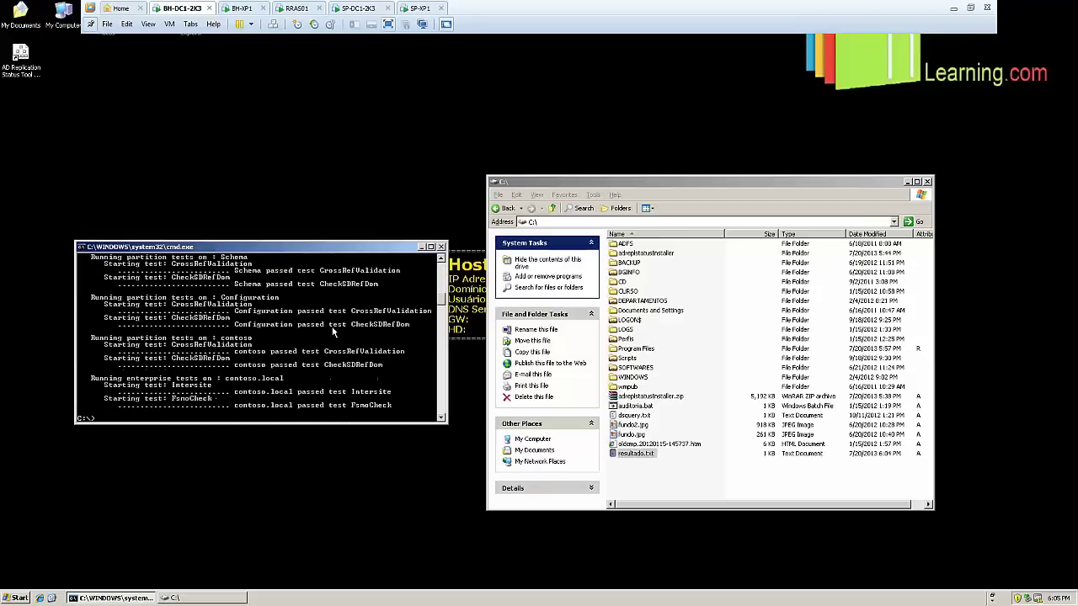
scroll(332, 332, up, 12)
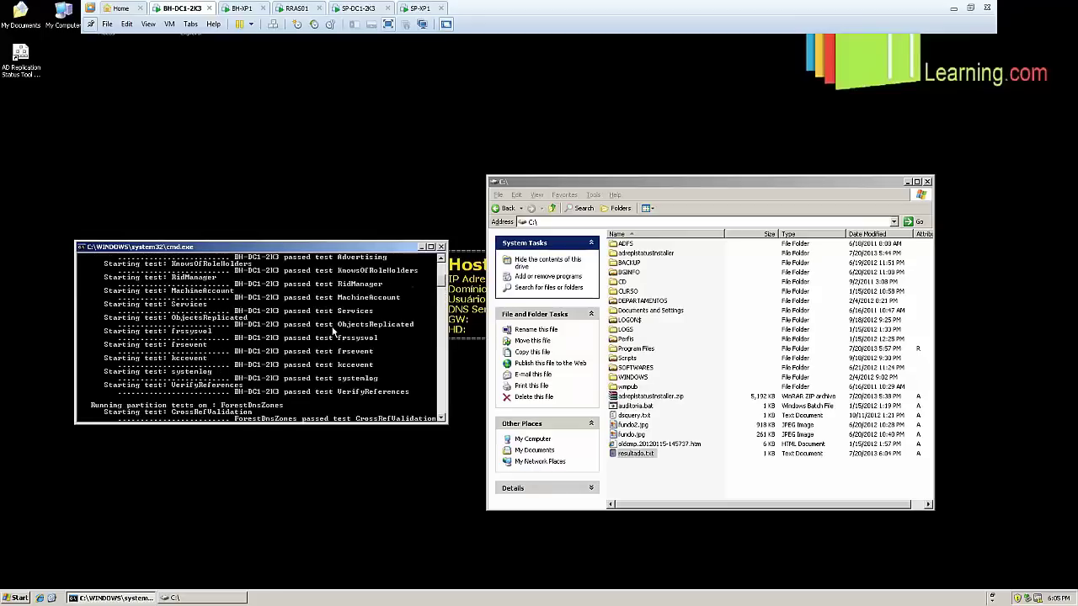
scroll(333, 331, up, 3)
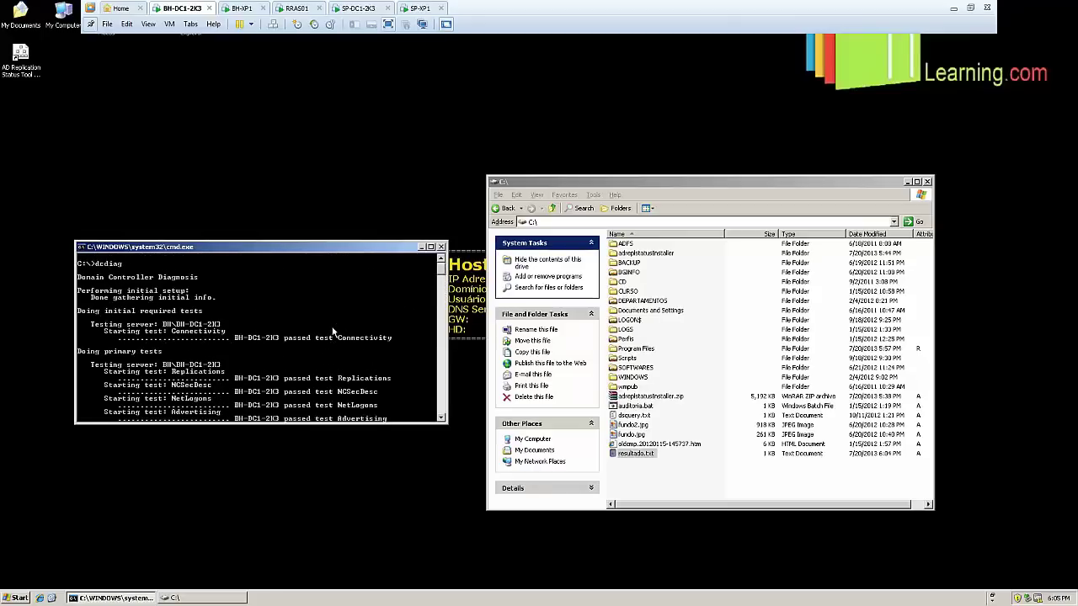
scroll(332, 333, down, 15)
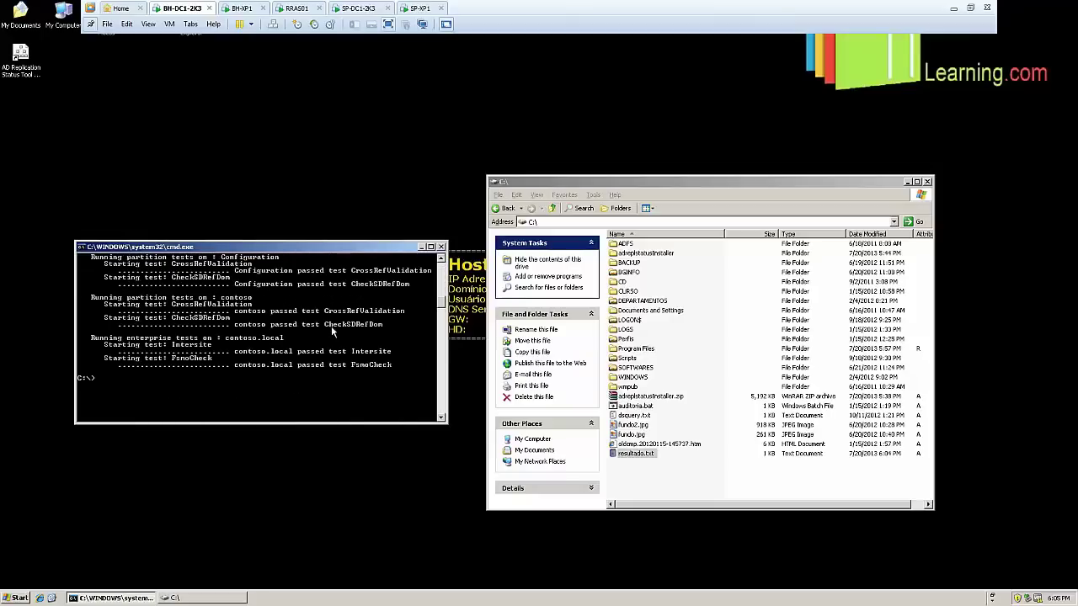
Display the dcdiag help text and highlight the /e: option description
key(Up)
key(Return)
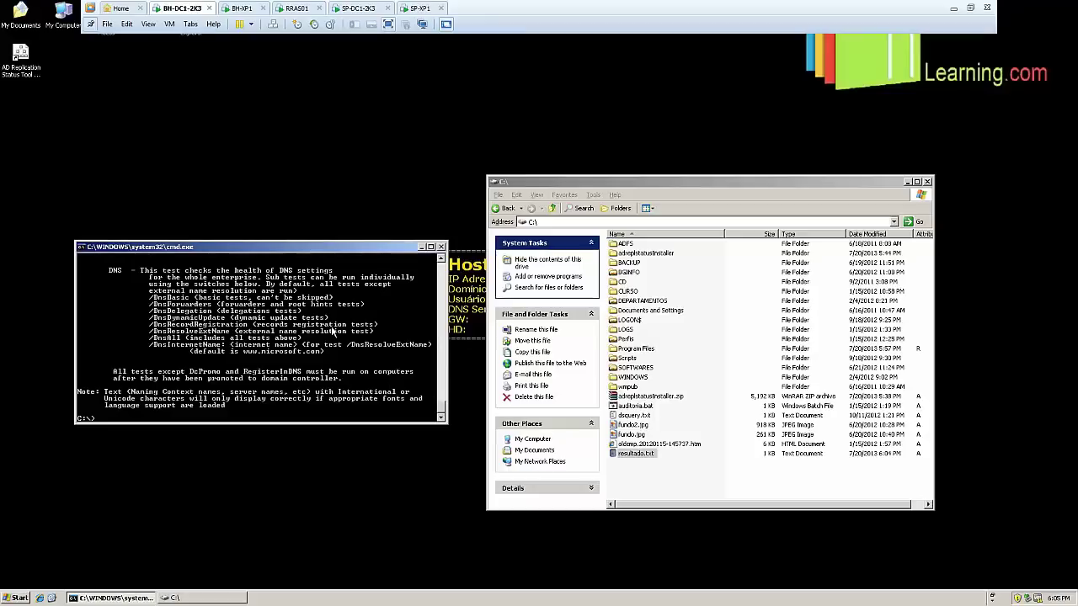
scroll(332, 333, up, 12)
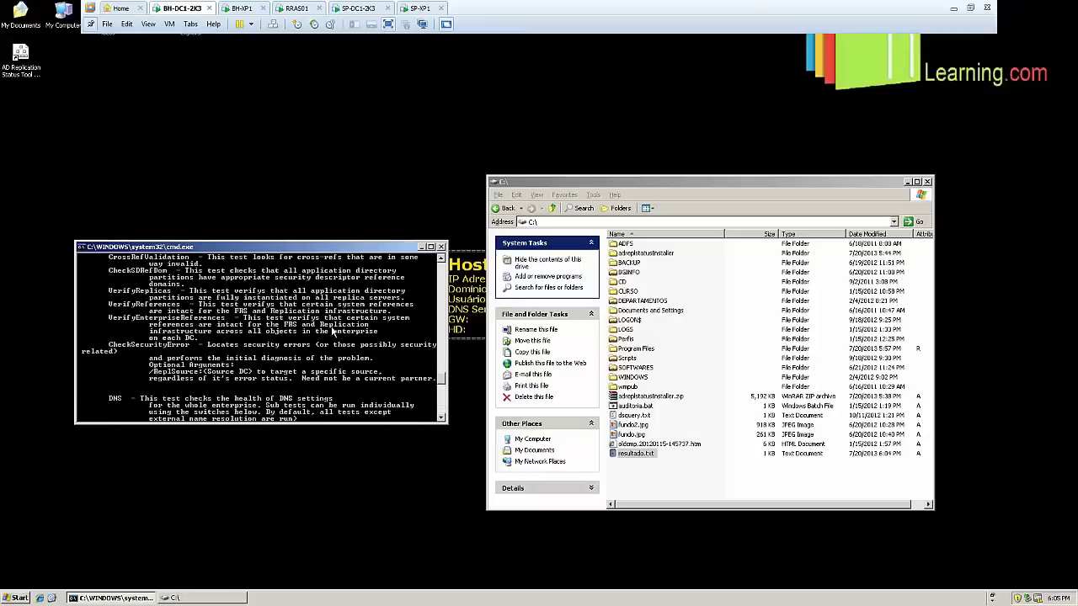
scroll(333, 332, down, 10)
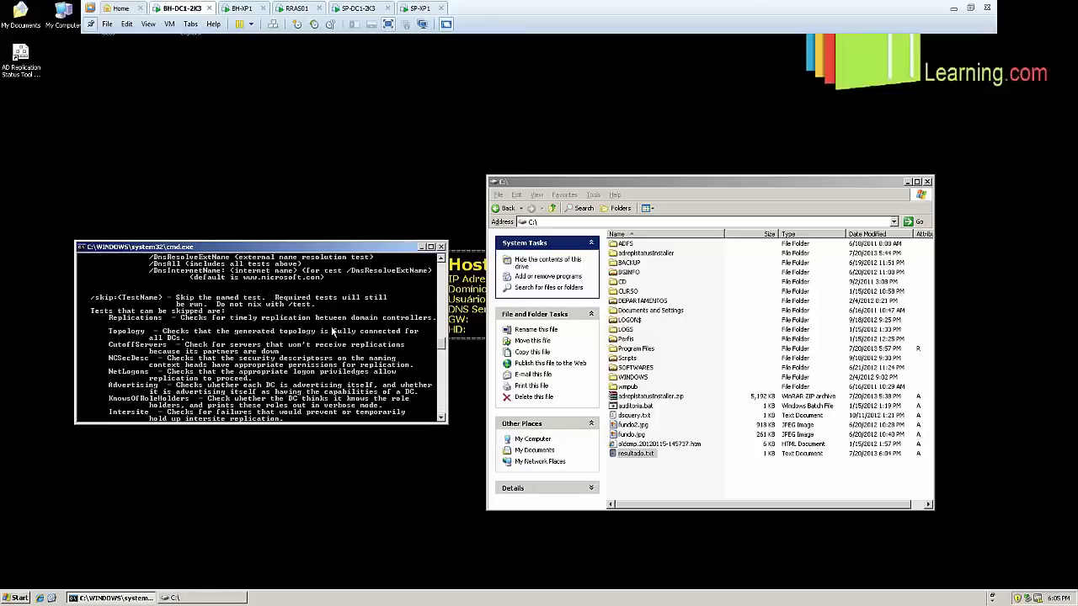
scroll(332, 333, up, 10)
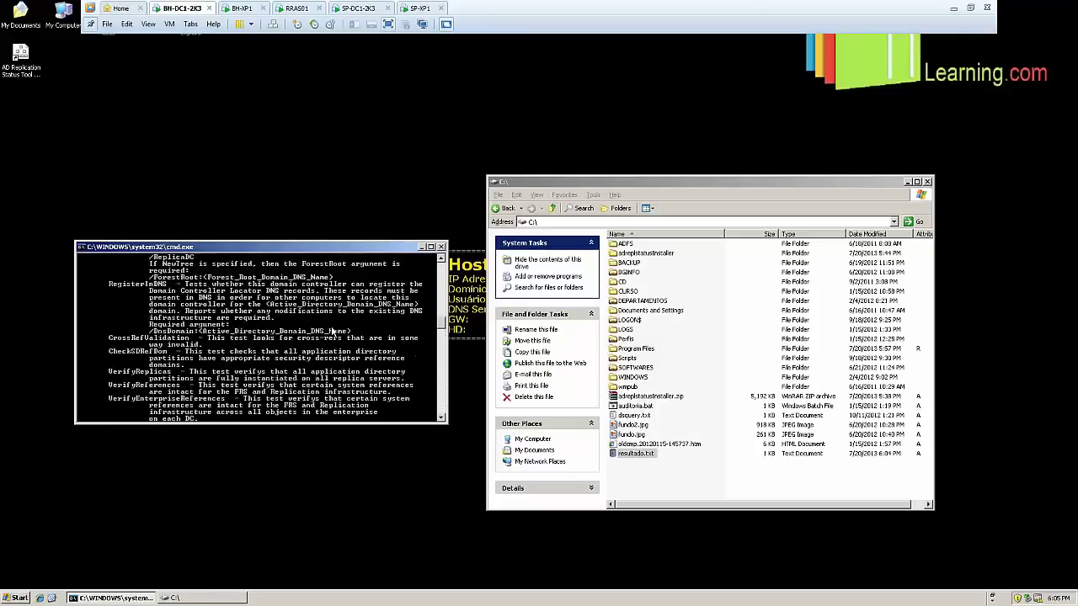
scroll(333, 332, up, 10)
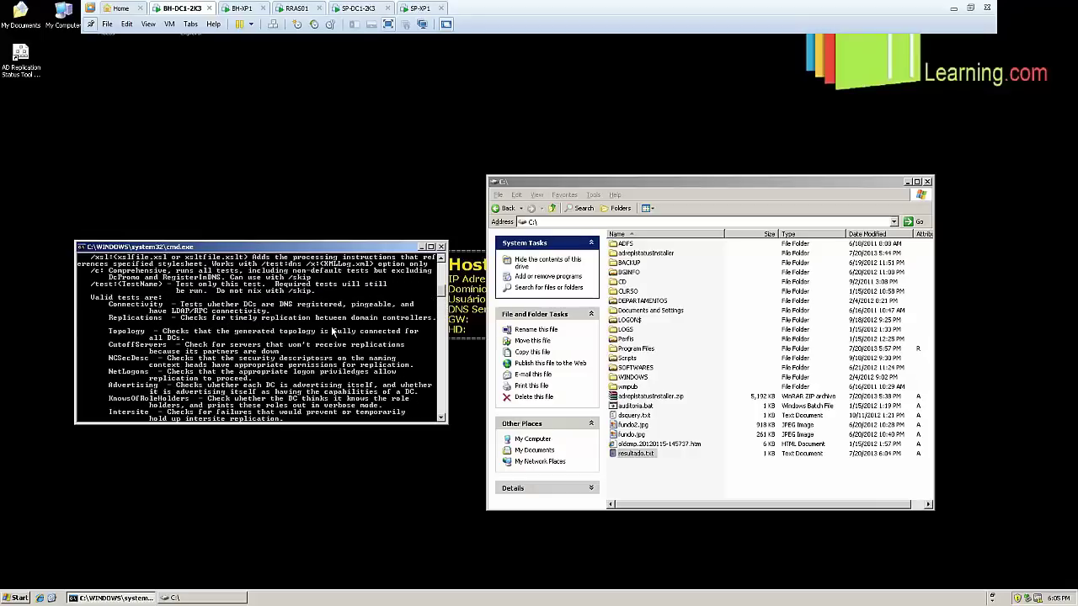
scroll(333, 331, up, 2)
scroll(333, 330, up, 3)
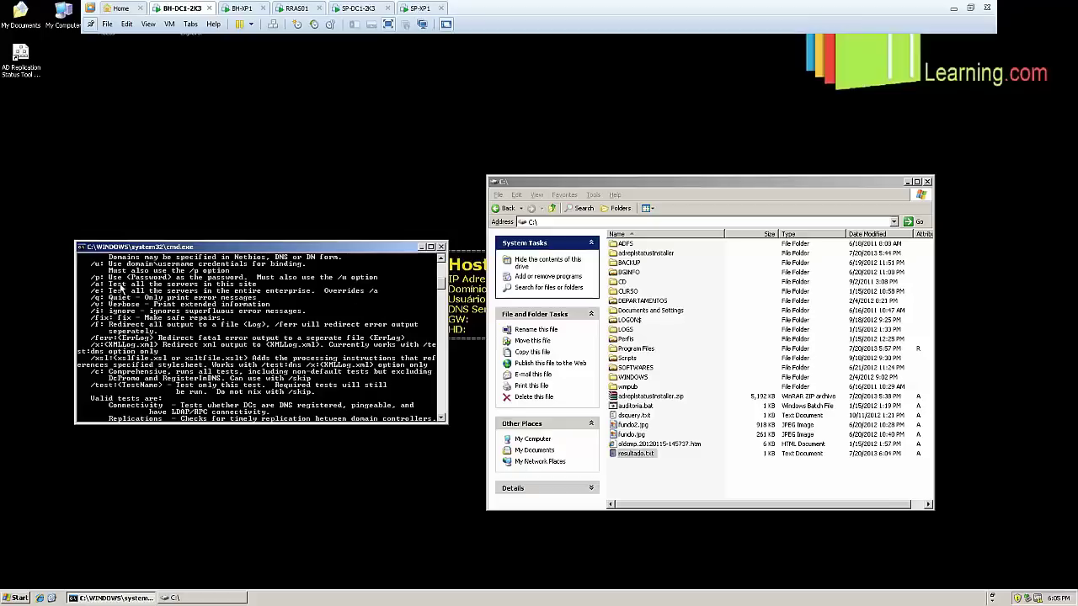
click(119, 300)
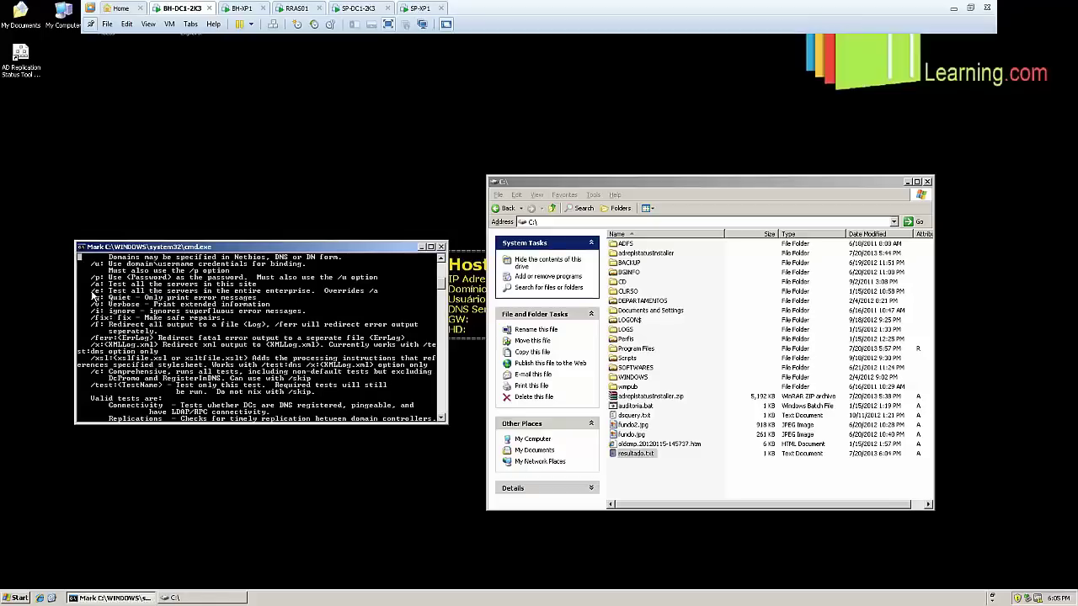
drag(91, 291, 137, 295)
drag(226, 295, 316, 295)
scroll(316, 294, down, 12)
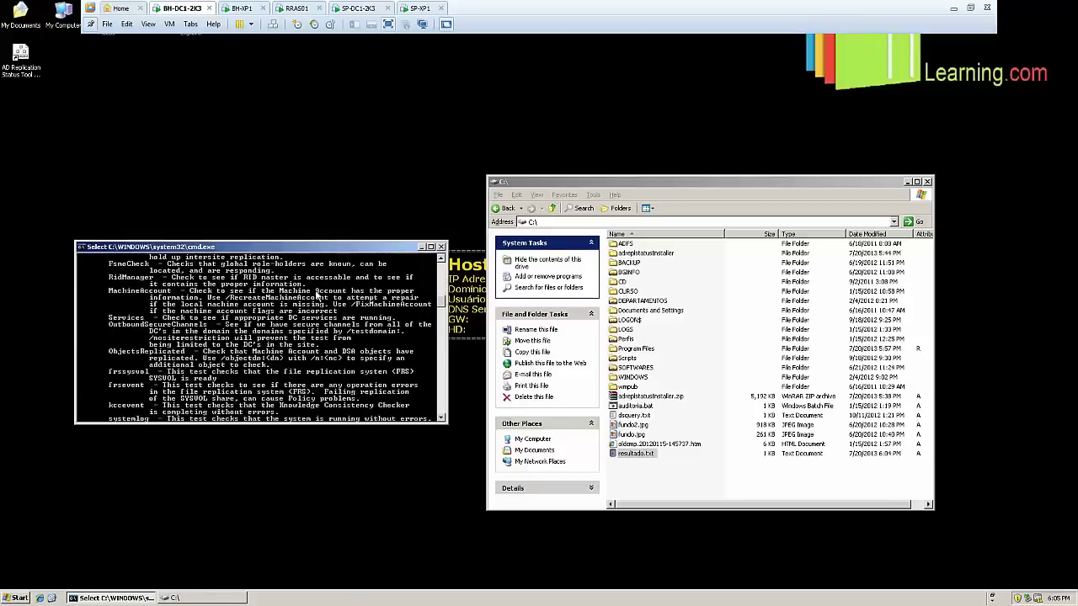
scroll(317, 294, down, 12)
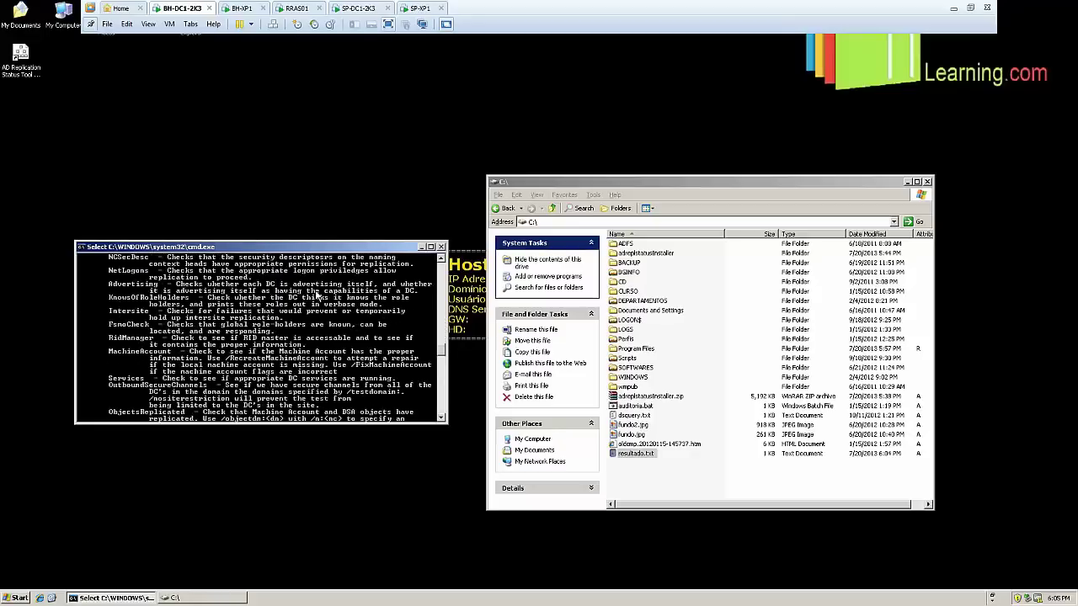
scroll(317, 293, down, 12)
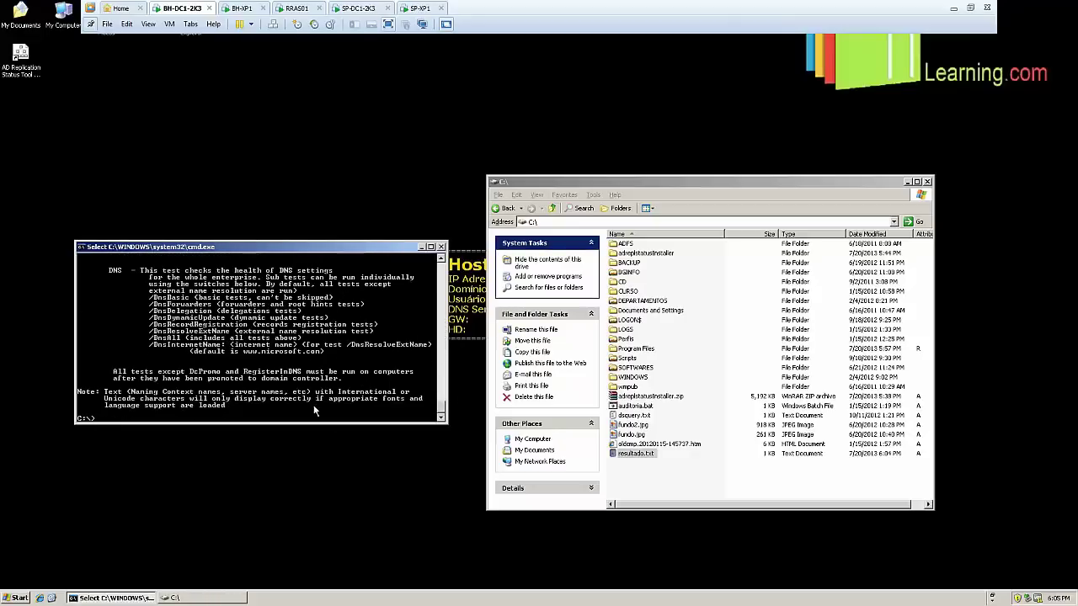
Rerun dcdiag, then run 'dcdiag /e > resultado.txt'
key(Up)
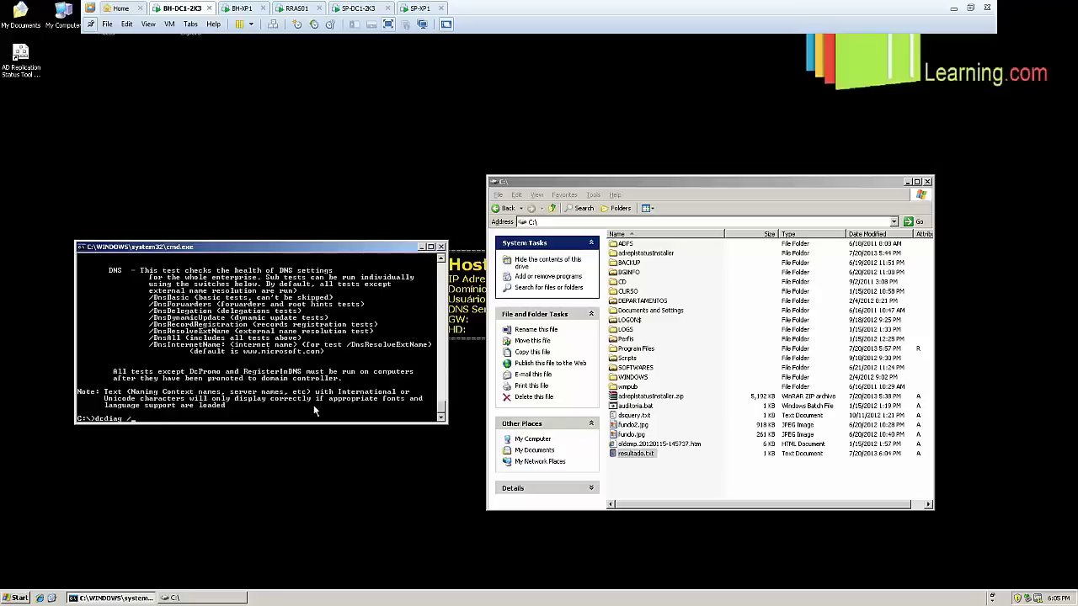
key(Return)
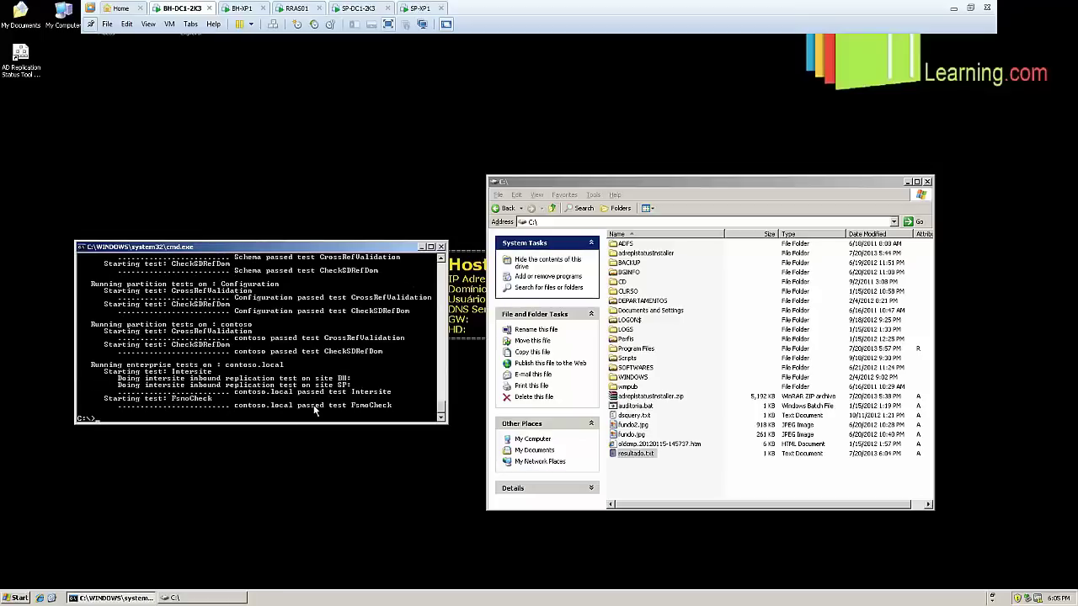
key(Up)
text(/e > resultado.txt)
key(Return)
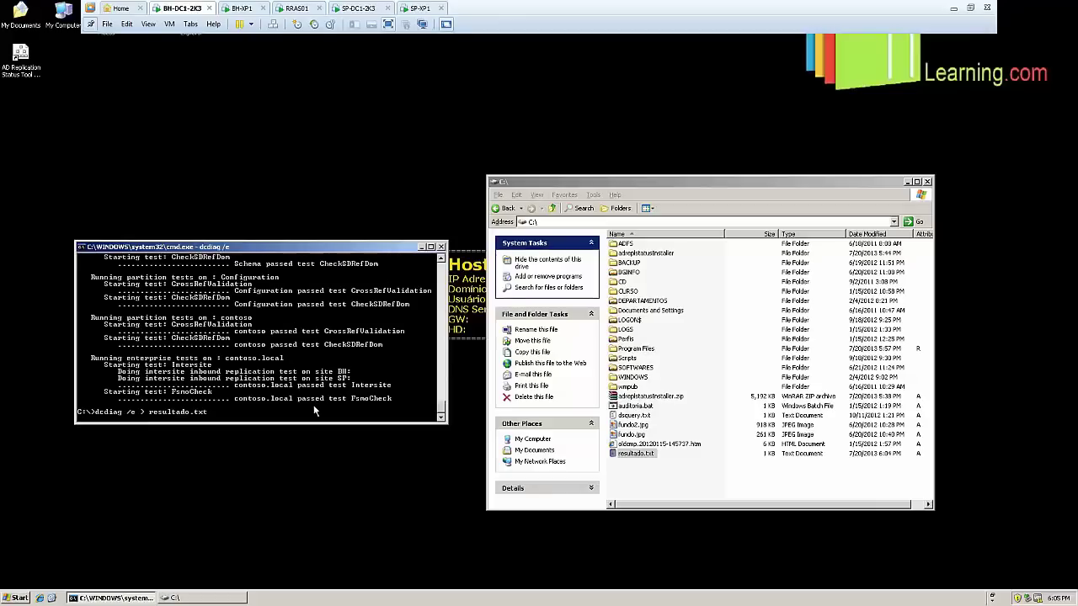
click(785, 478)
double_click(652, 455)
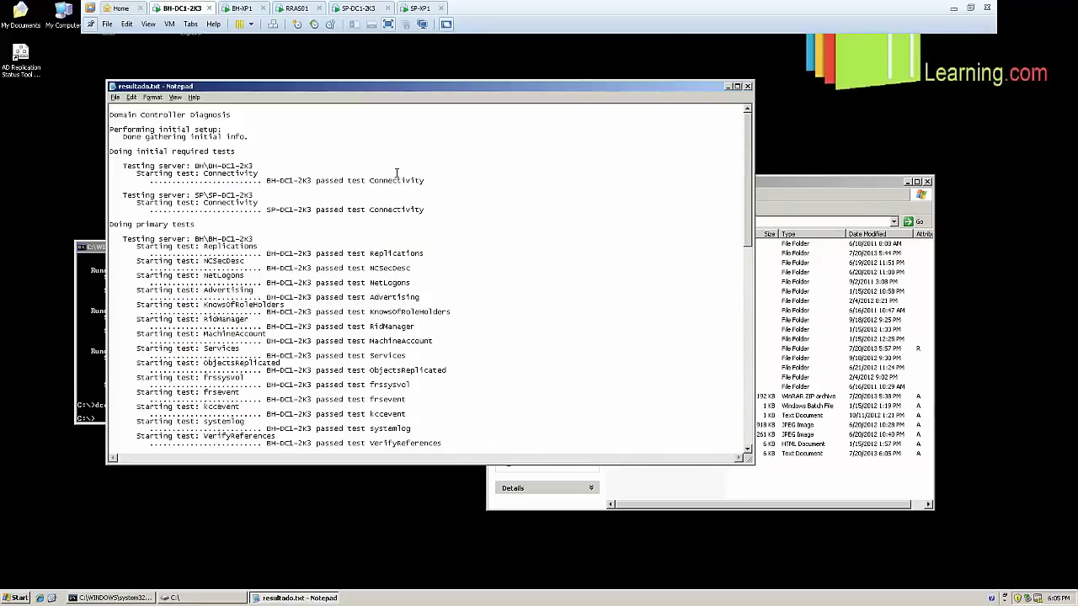
scroll(269, 199, down, 1)
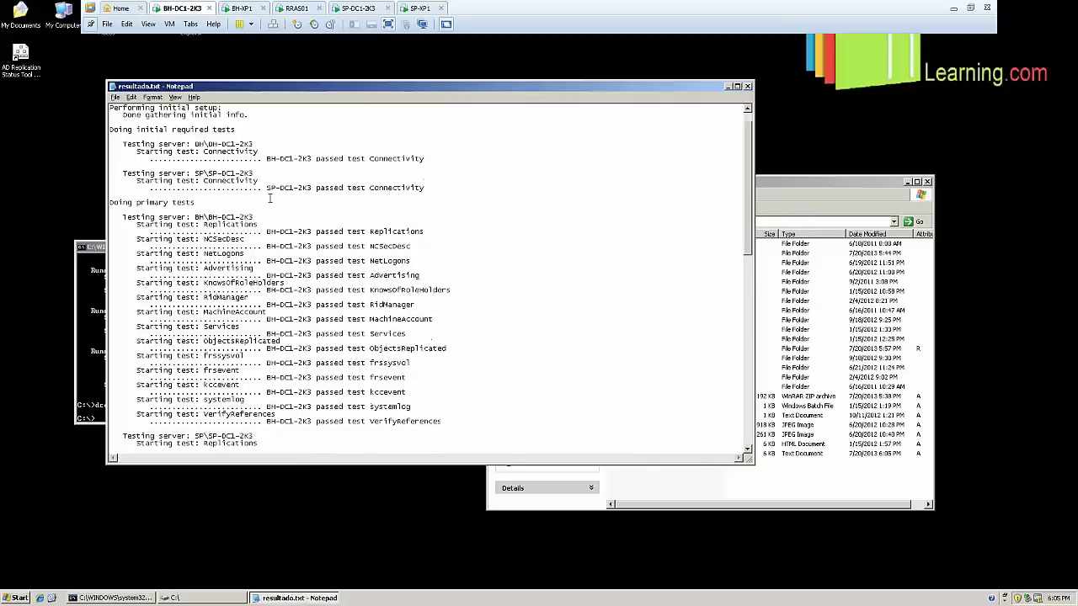
drag(318, 158, 426, 159)
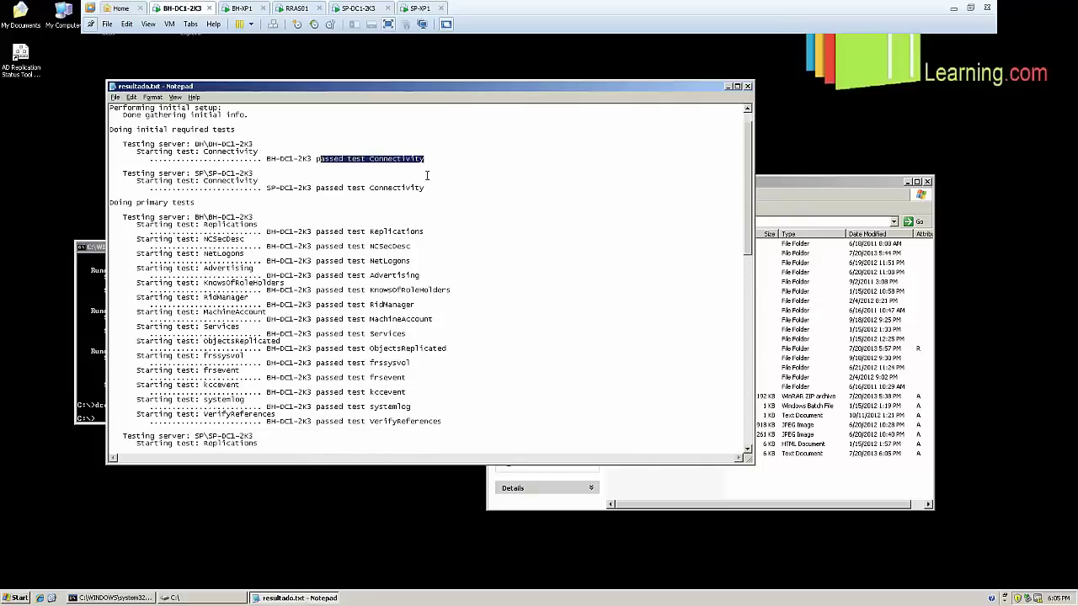
scroll(427, 176, down, 14)
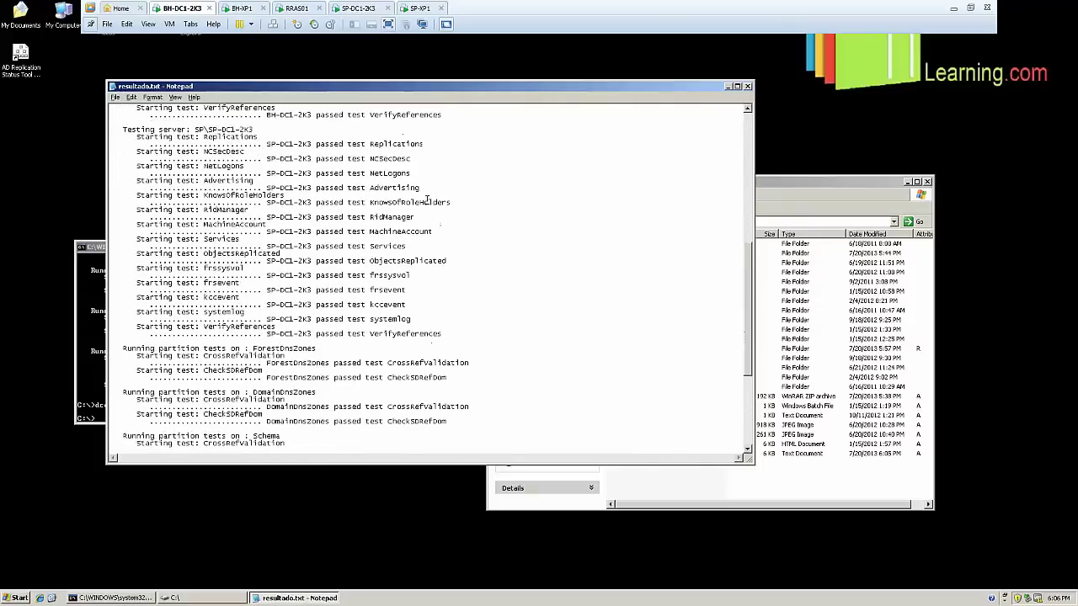
scroll(427, 200, down, 8)
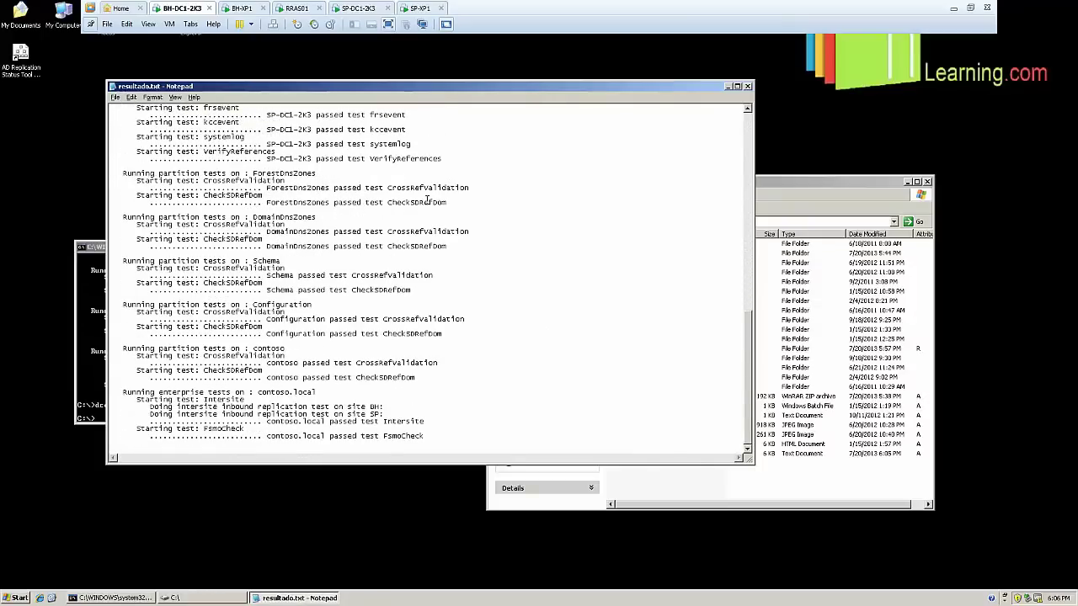
scroll(416, 394, up, 8)
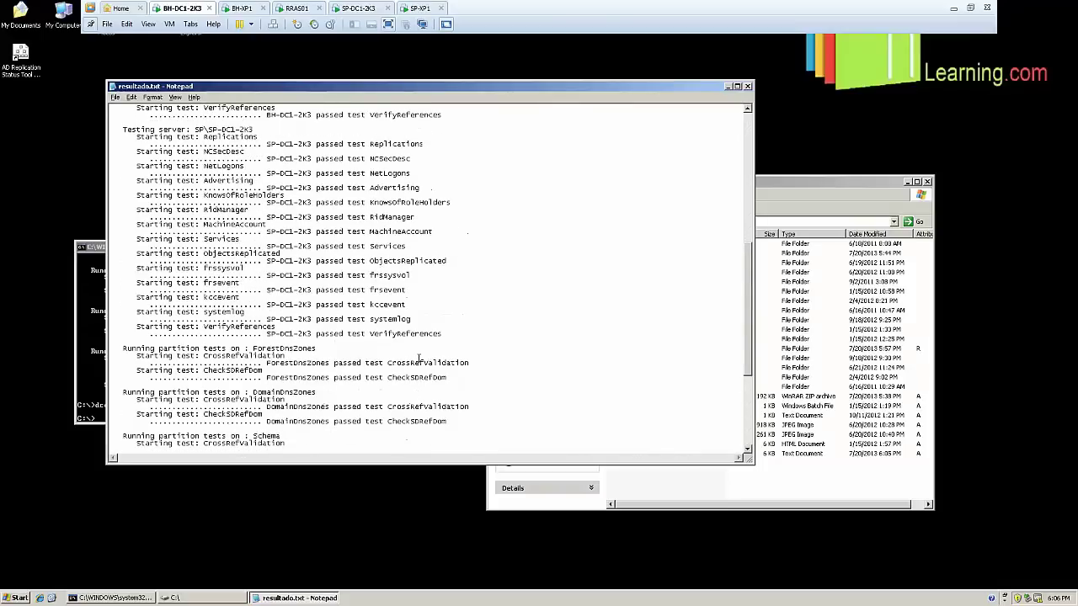
drag(442, 337, 135, 108)
scroll(233, 202, up, 7)
scroll(234, 202, up, 3)
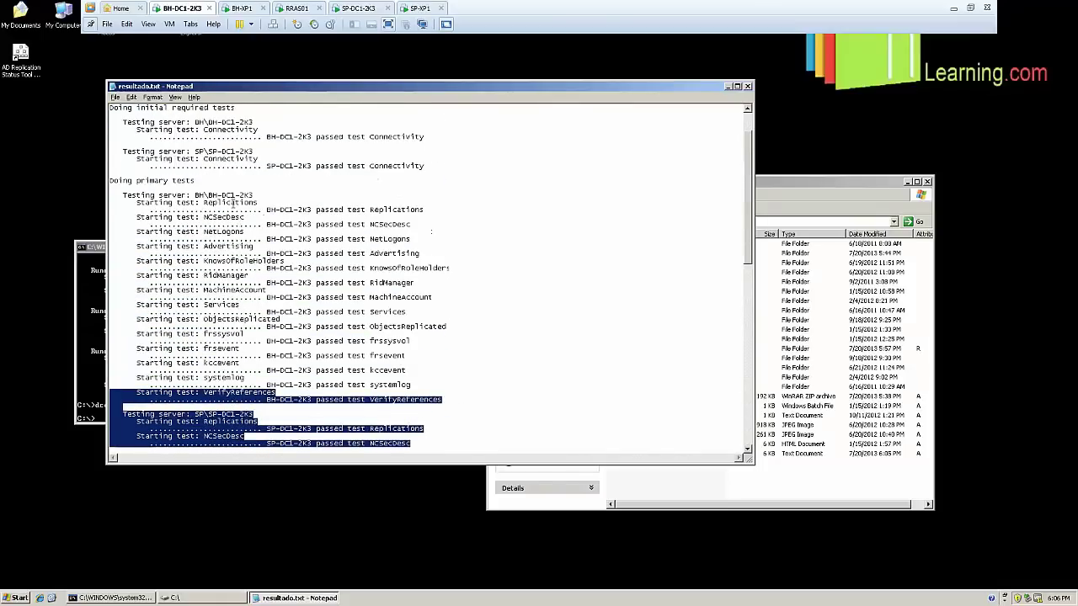
scroll(233, 202, down, 10)
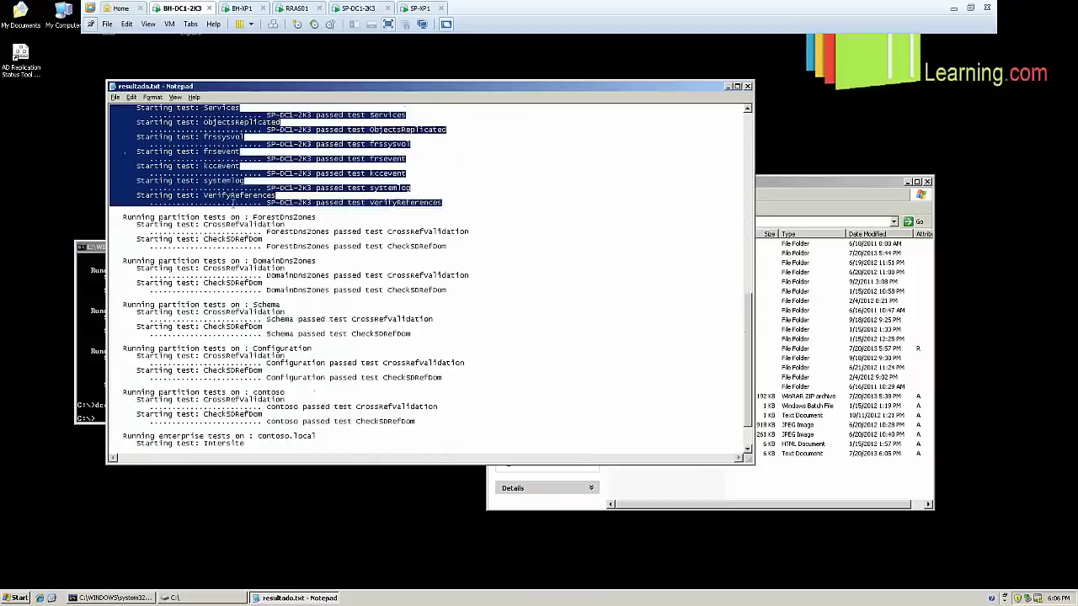
scroll(233, 203, down, 1)
drag(424, 436, 66, 56)
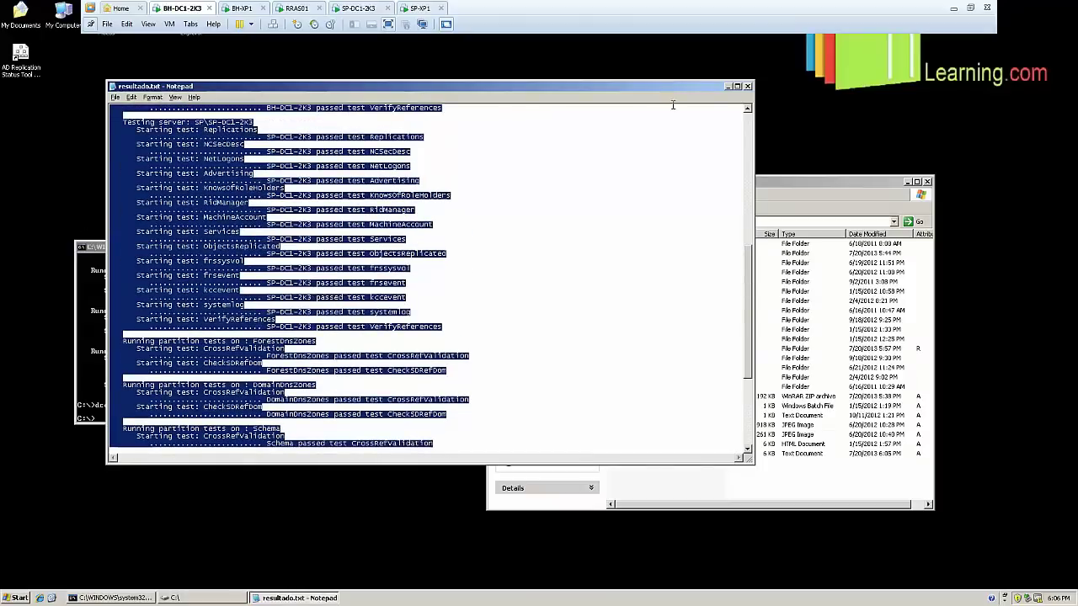
click(747, 86)
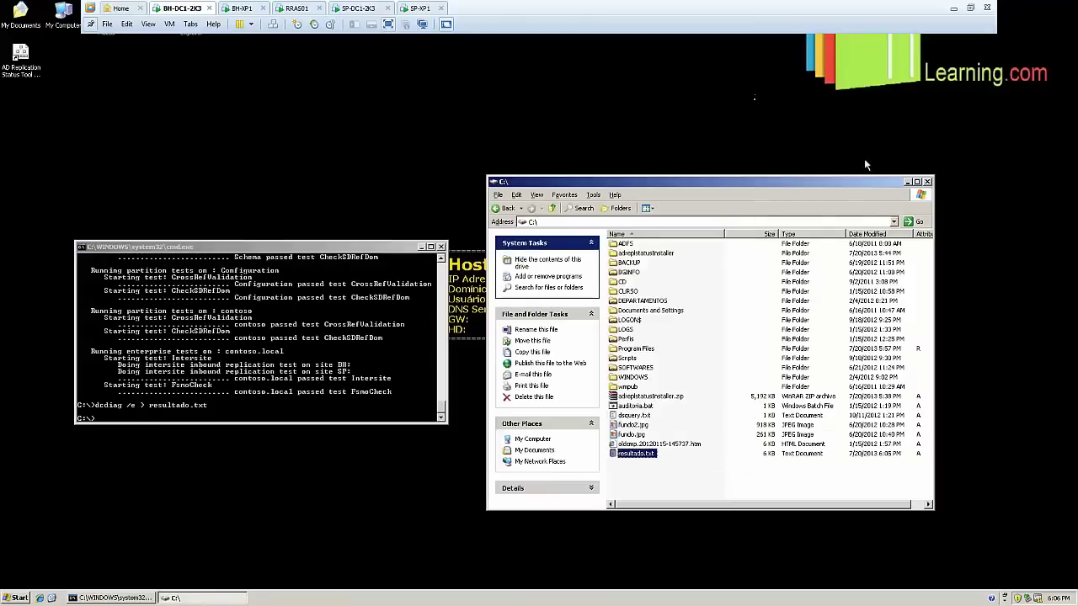
Close Explorer and the command prompt, launch AD Replication Status Tool and refresh forest replication status
click(927, 182)
click(440, 246)
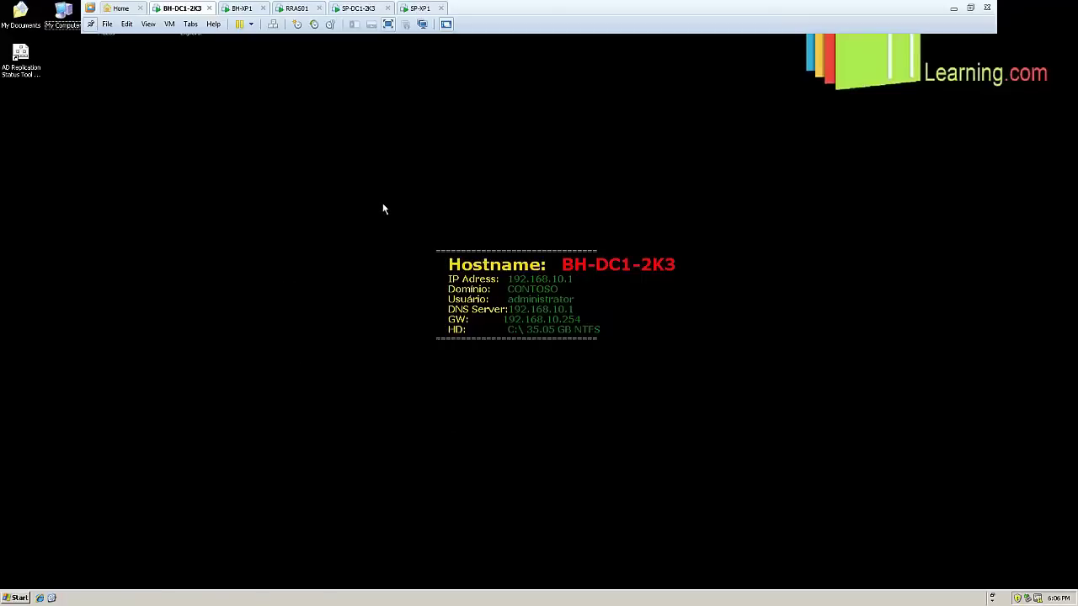
click(23, 57)
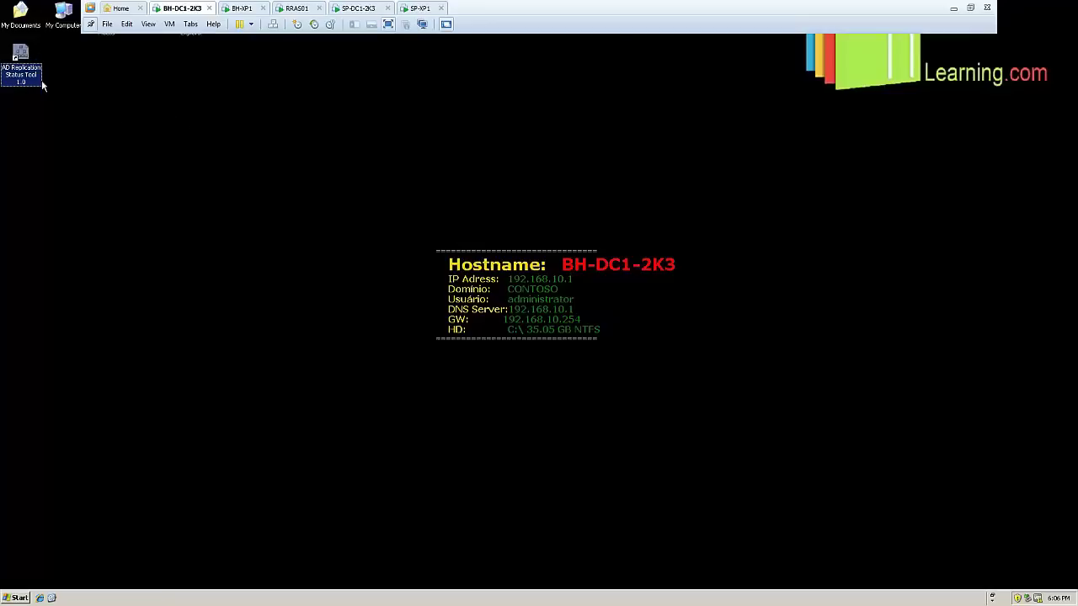
double_click(24, 61)
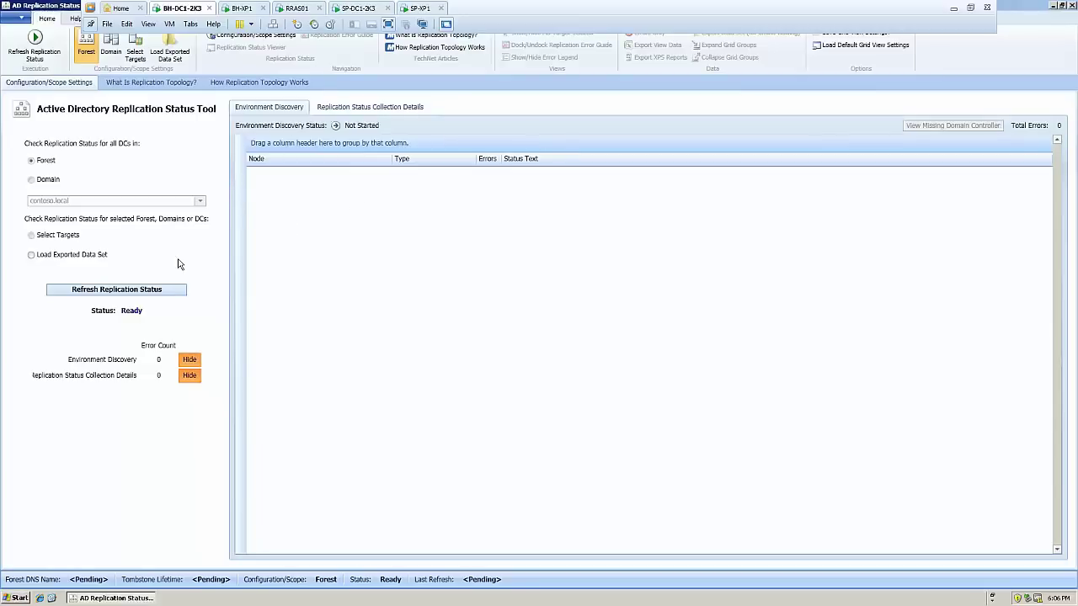
click(129, 294)
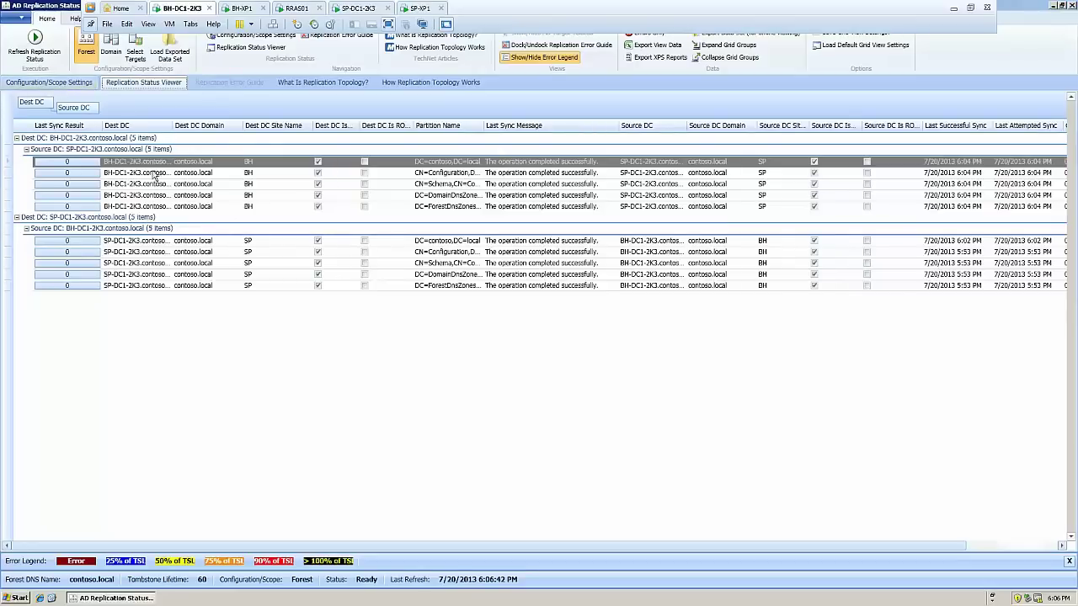
Check the Collection Details tasks and Environment Discovery entries for SP-DC1-2K3 and contoso.local
click(53, 83)
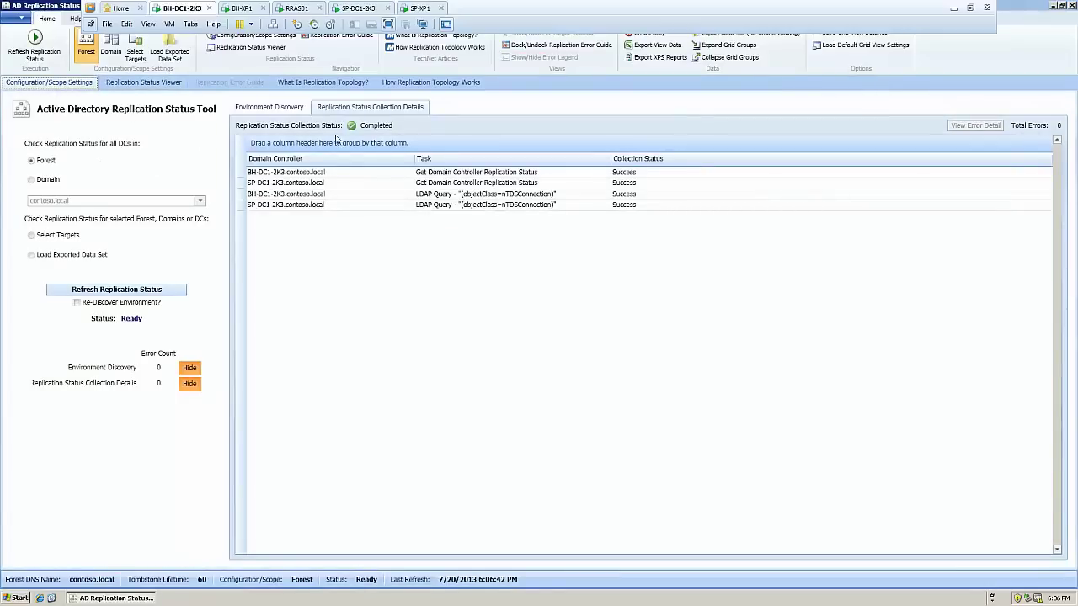
click(316, 173)
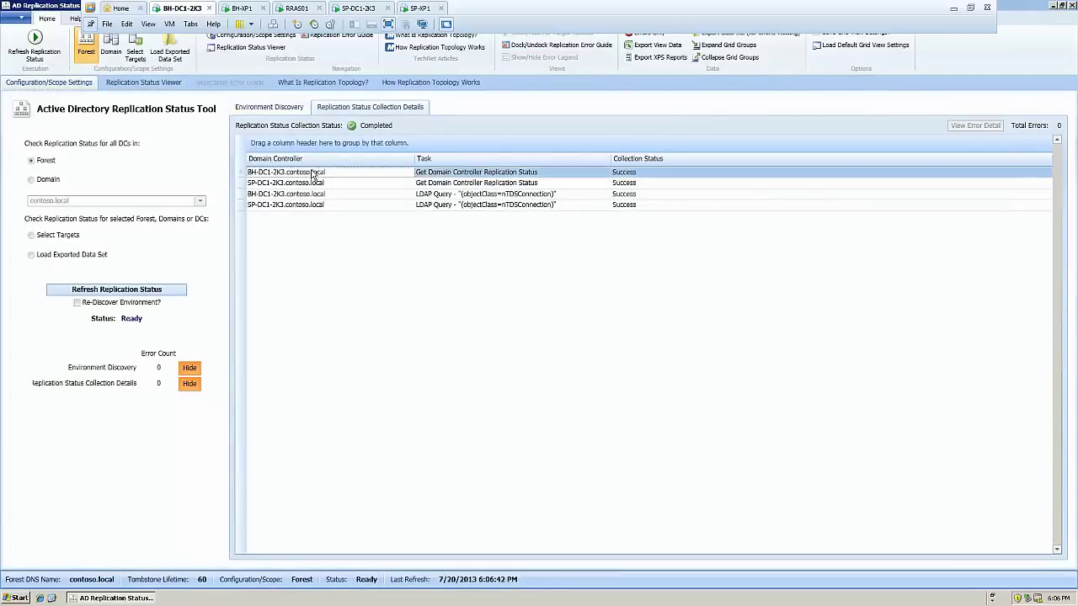
click(581, 185)
click(581, 206)
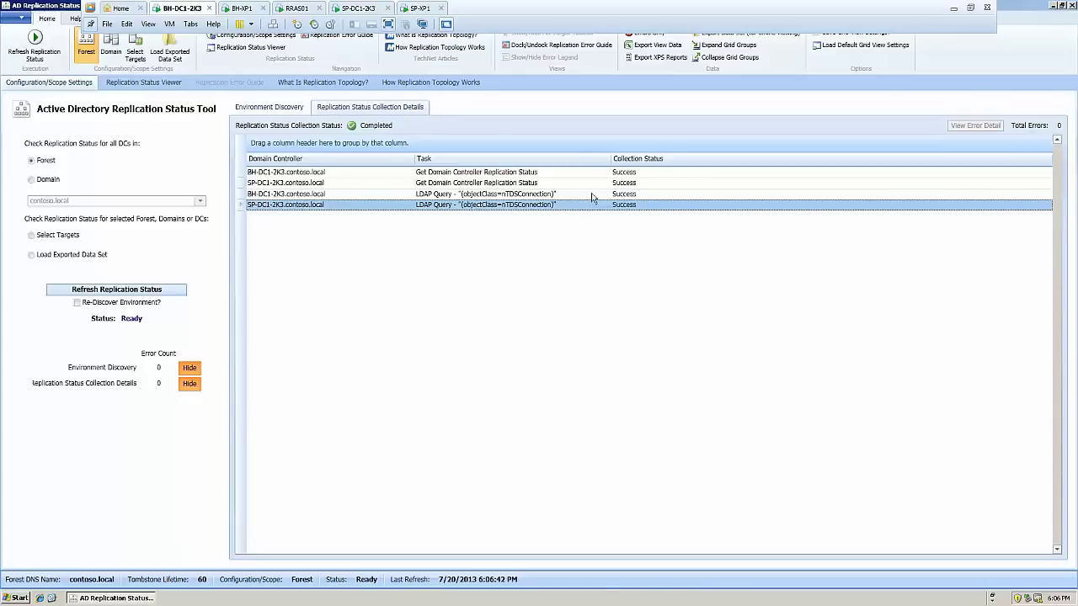
click(269, 107)
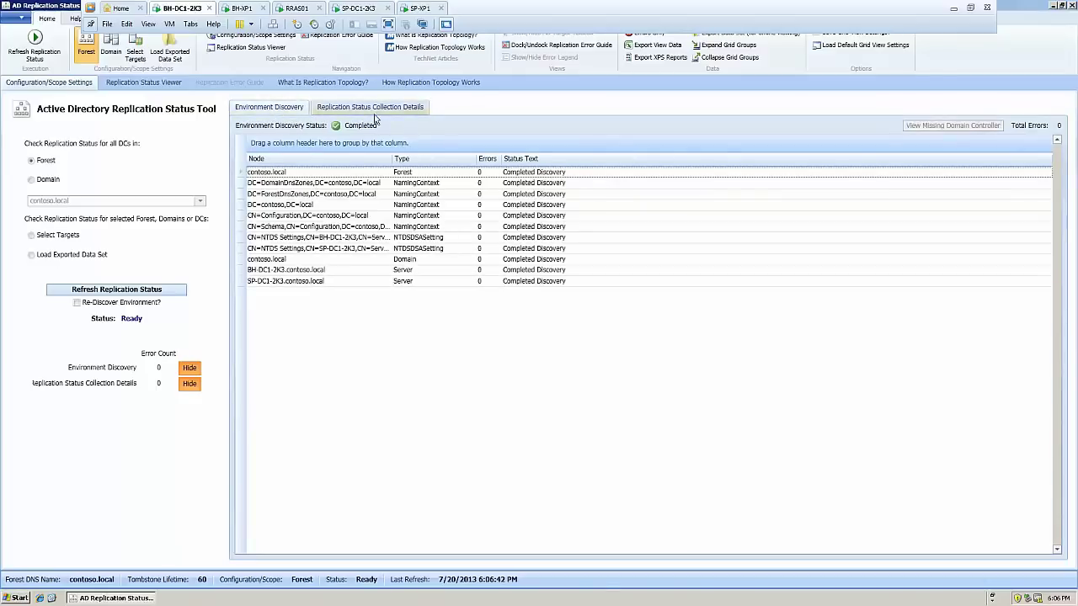
click(334, 283)
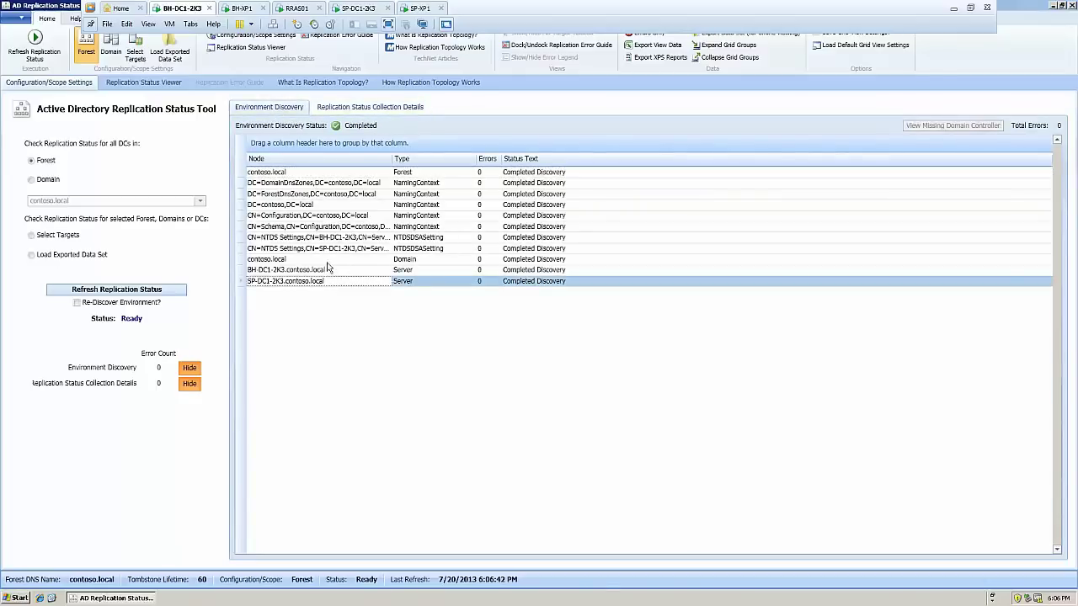
click(328, 262)
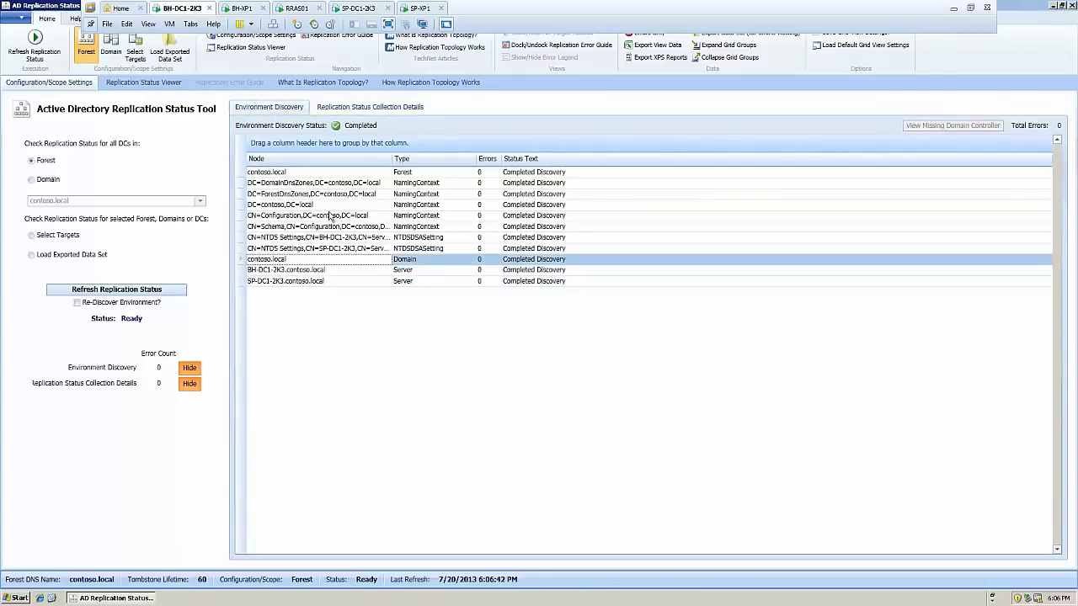
Review each BH-DC1-2K3 and SP-DC1-2K3 partition sync result in the Replication Status Viewer
click(159, 85)
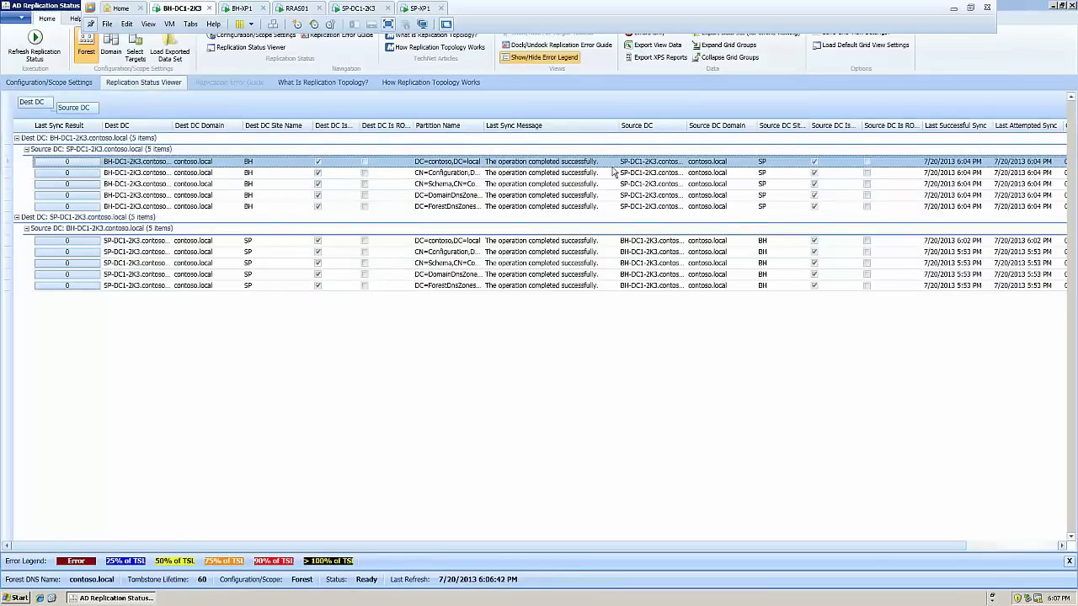
click(554, 175)
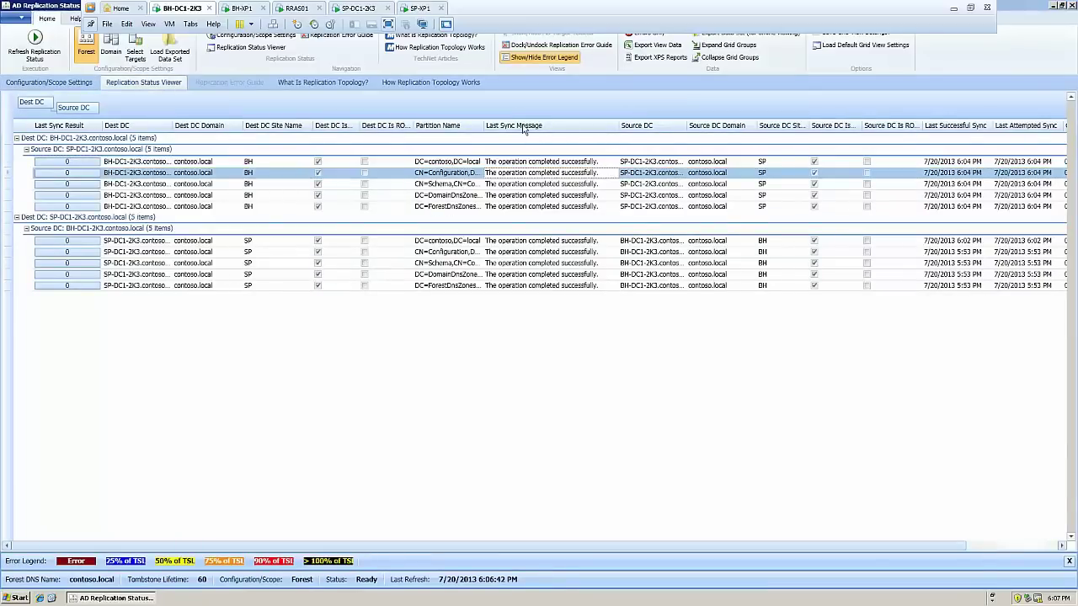
click(550, 186)
click(554, 197)
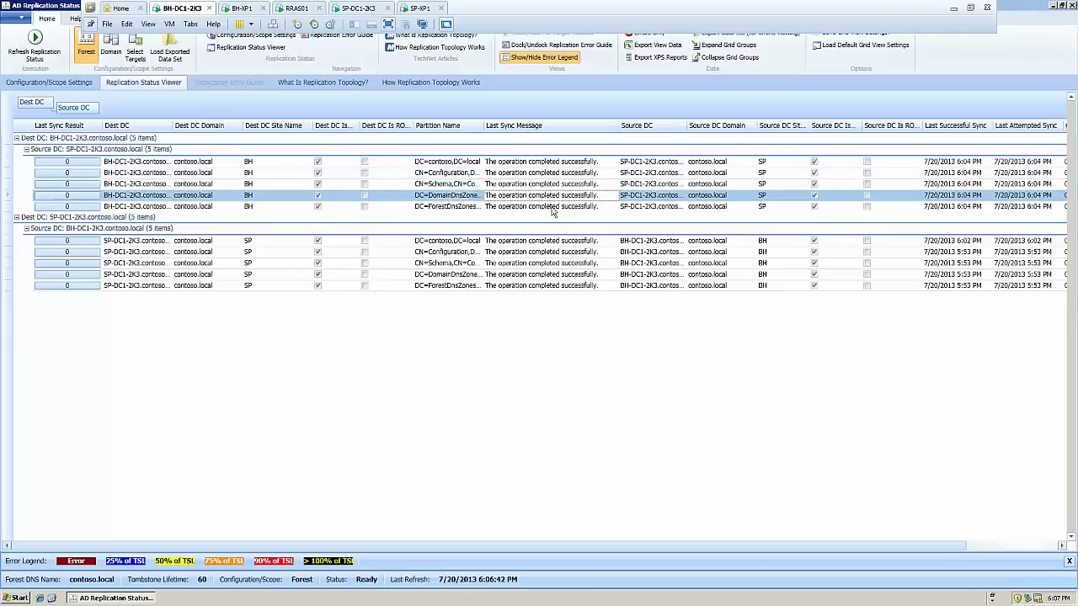
click(554, 207)
click(554, 243)
click(553, 252)
click(552, 275)
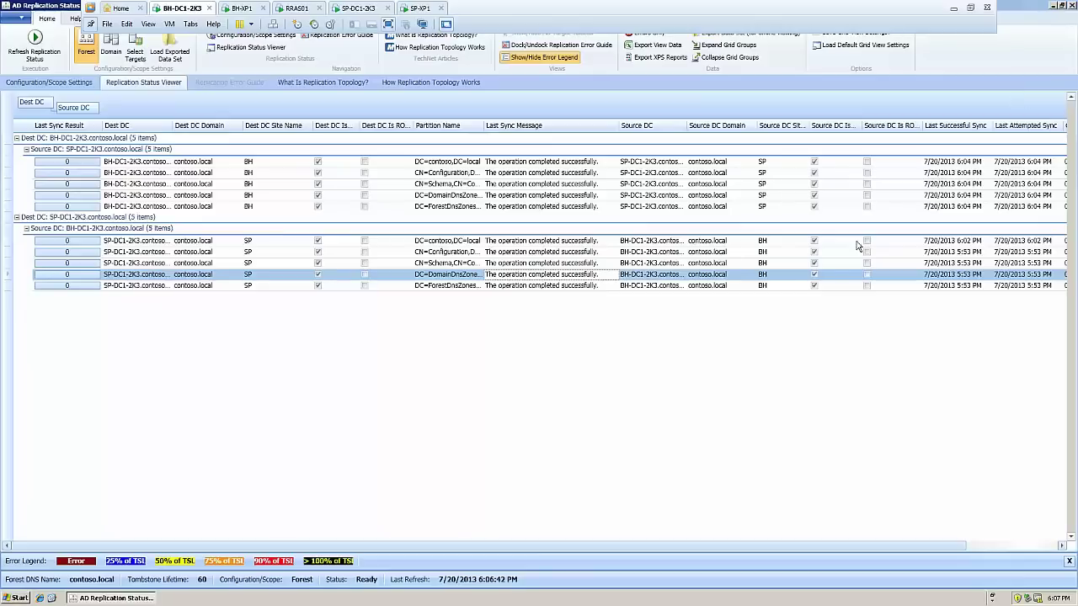
drag(893, 545, 675, 542)
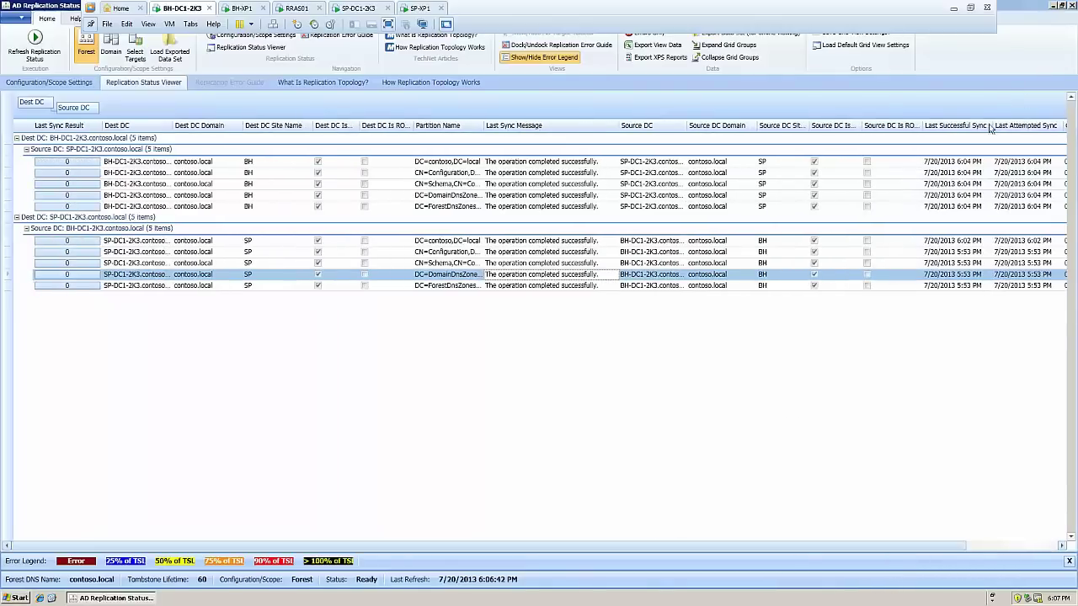
Close the AD Replication Status Tool and clear the desktop icon selection
click(1073, 7)
click(705, 230)
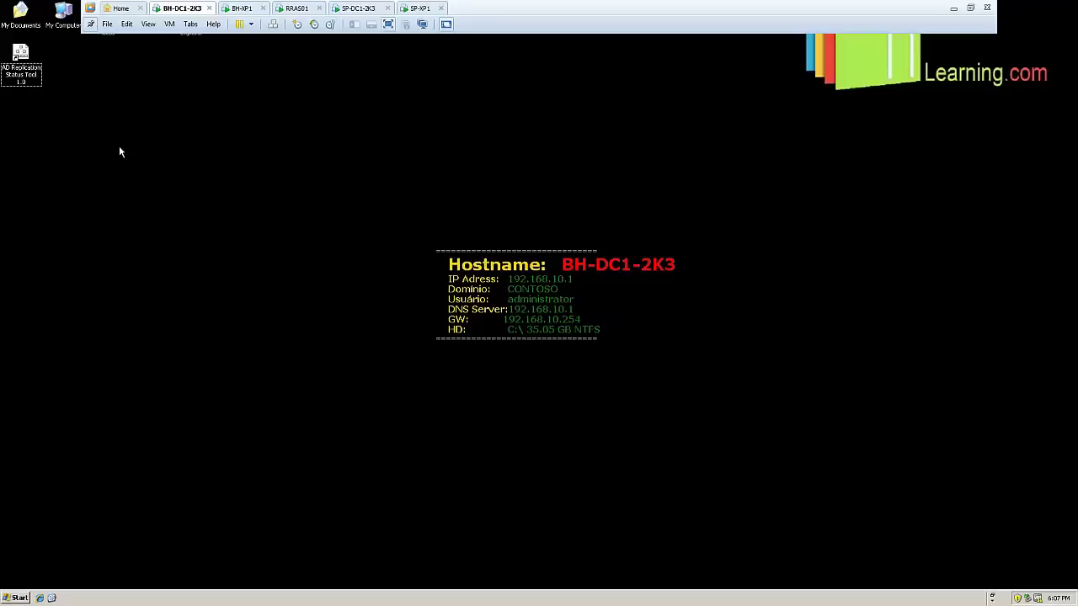
click(28, 57)
click(85, 90)
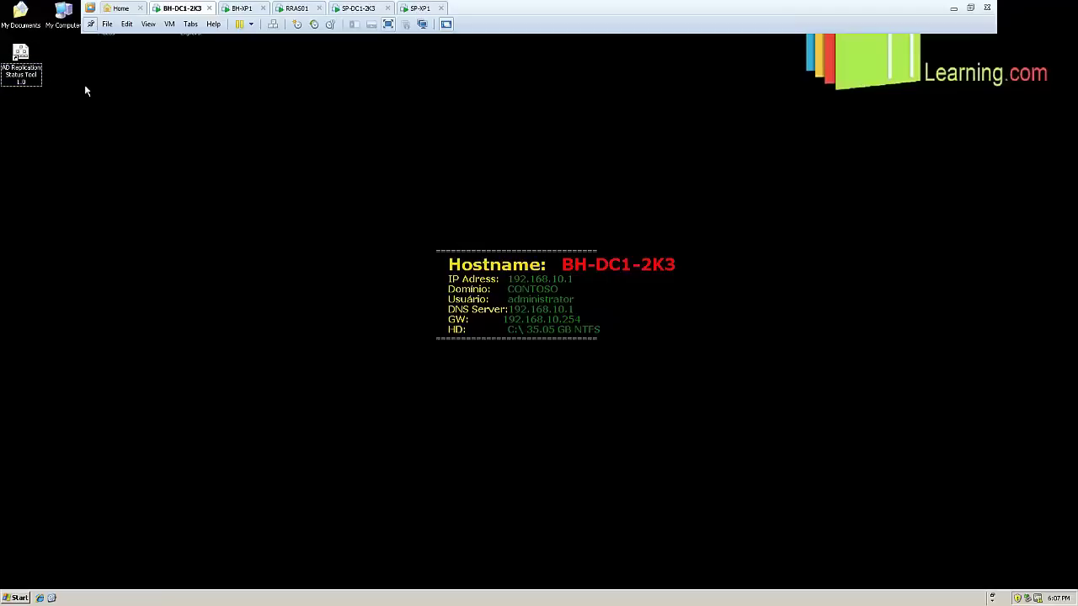